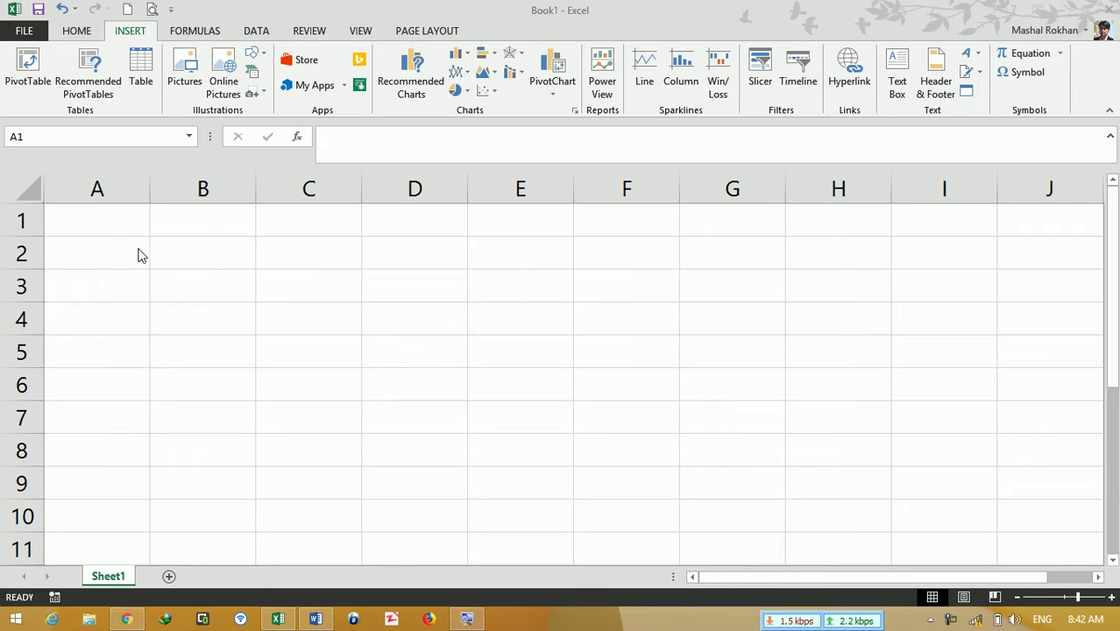
# Step: Minimize the blank workbook and document windows and open Pivot table.xlsx from the desktop
pyautogui.click(1063, 10)
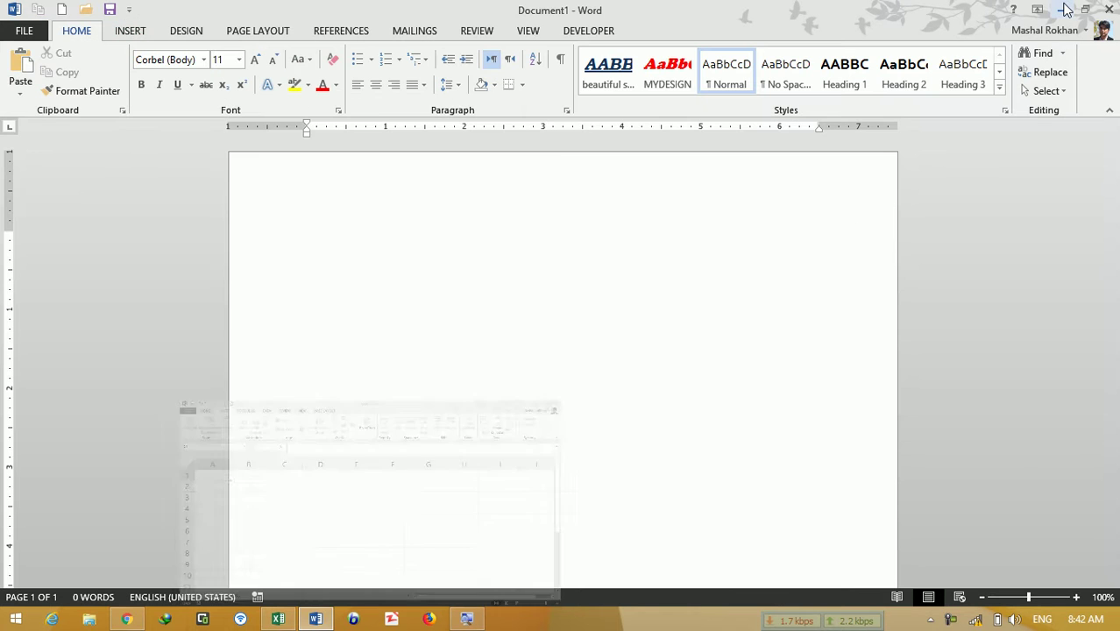
pyautogui.click(1063, 10)
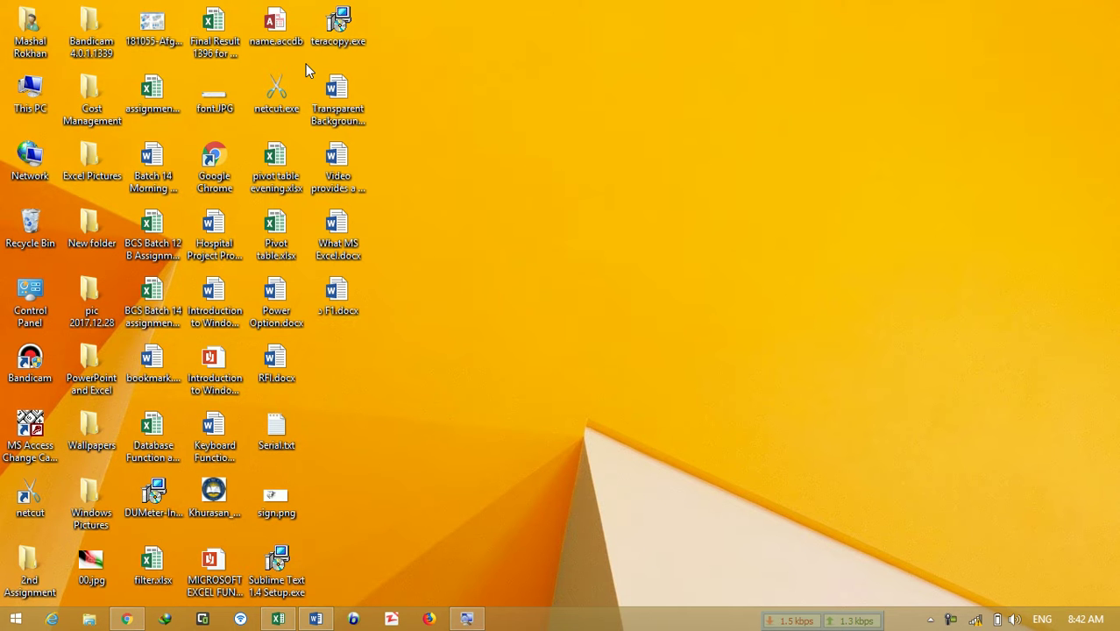
pyautogui.click(280, 164)
pyautogui.doubleClick(287, 254)
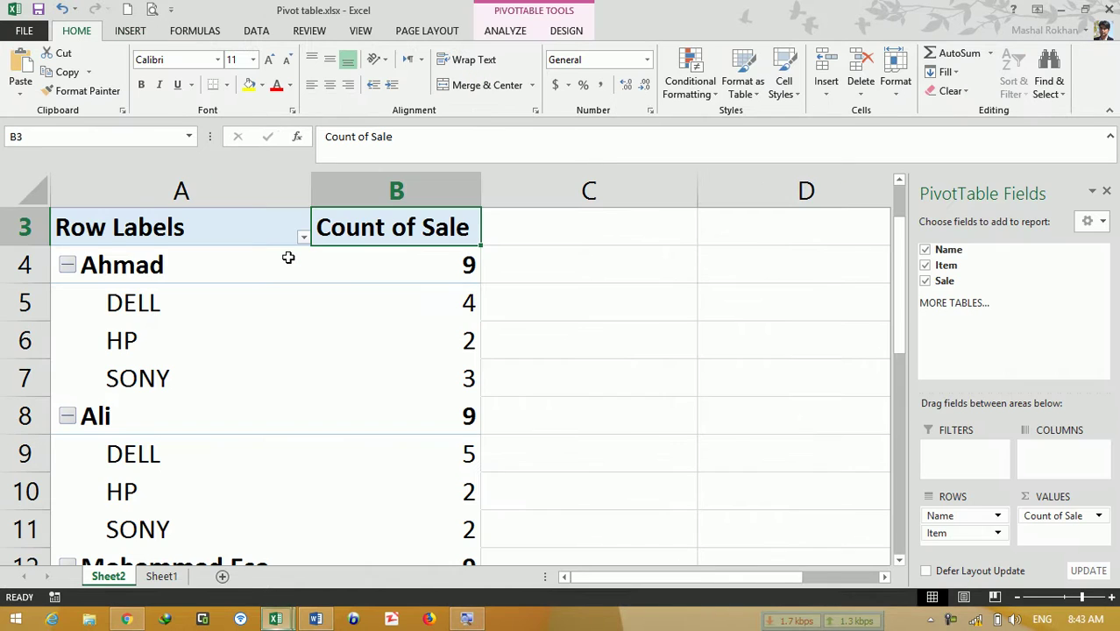
# Step: Preview the recommended PivotTables for the sales data on Sheet1 and insert the Count of Sale by Item version
pyautogui.click(161, 576)
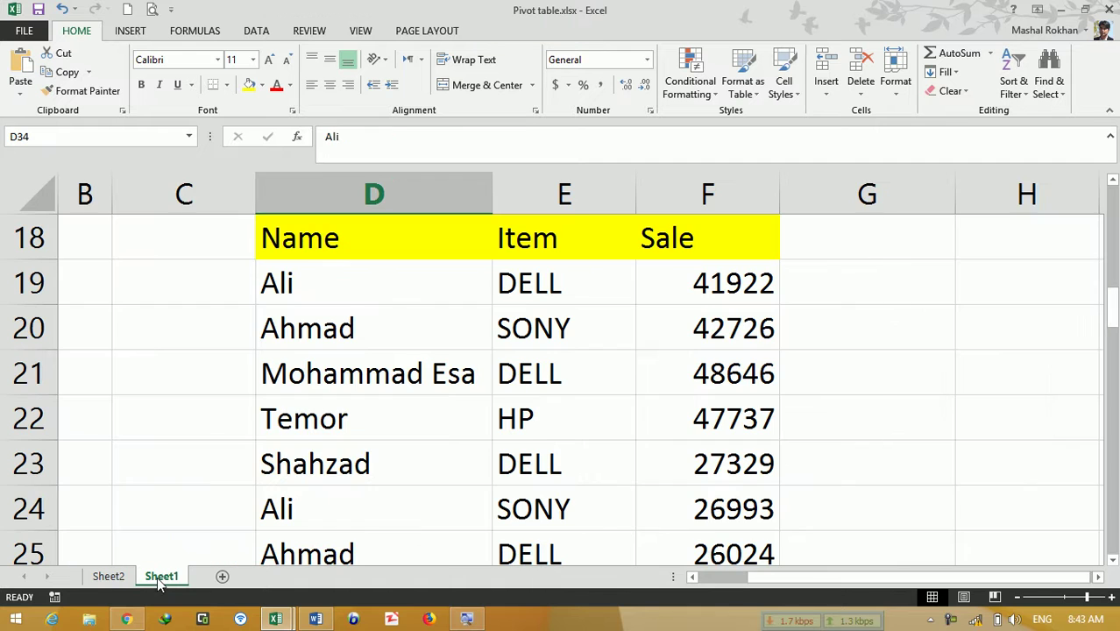
pyautogui.click(453, 283)
pyautogui.click(132, 33)
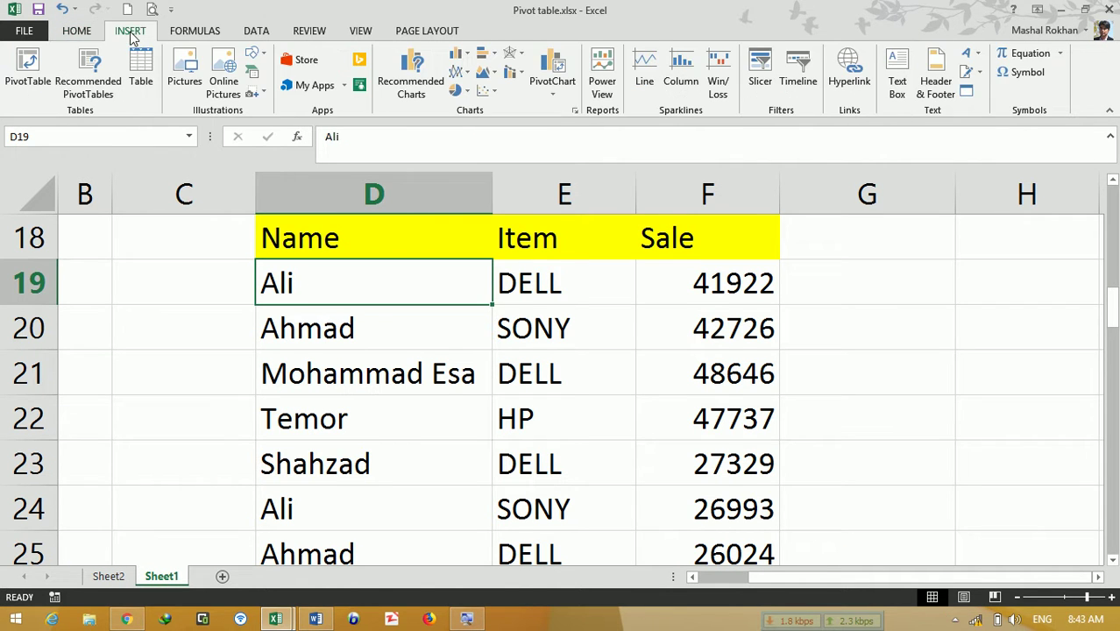
pyautogui.click(89, 78)
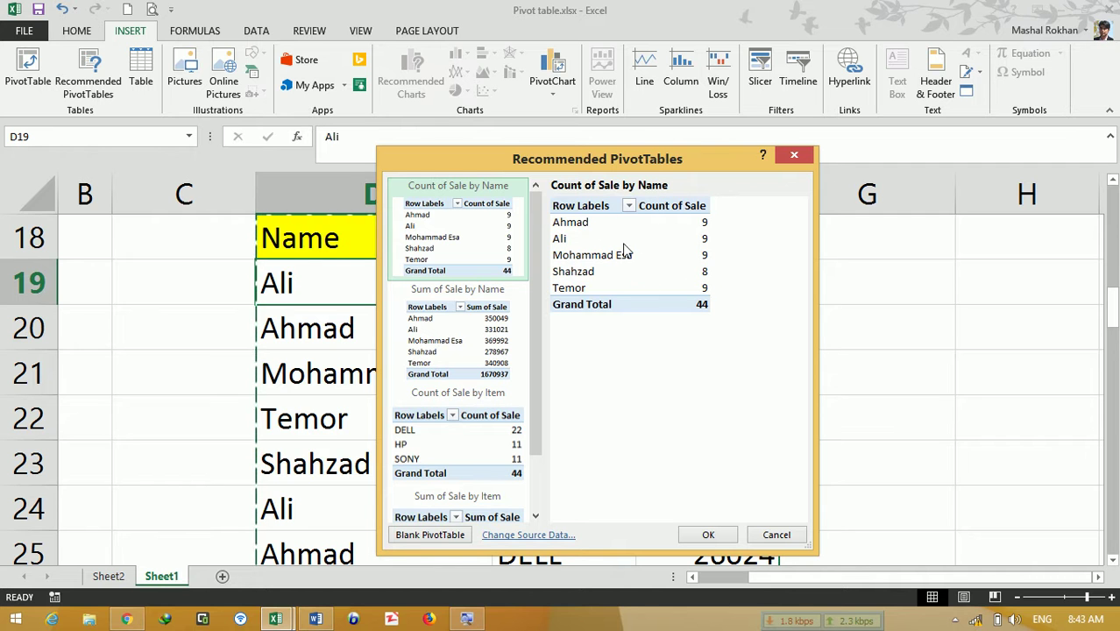
pyautogui.click(461, 334)
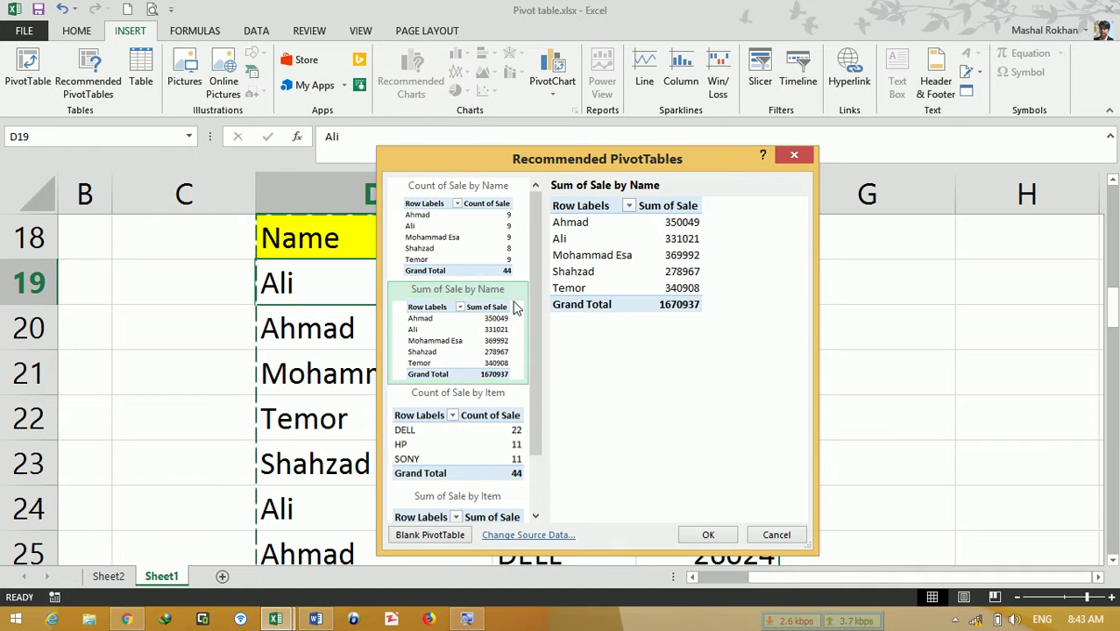
pyautogui.click(479, 436)
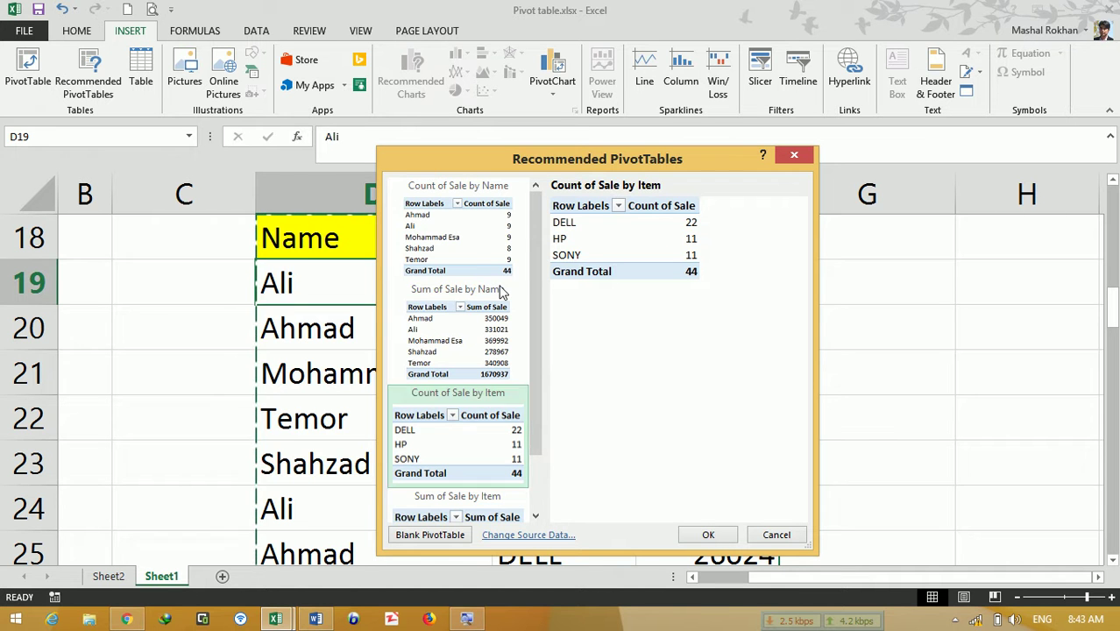
pyautogui.scroll(-1, 540, 250)
pyautogui.scroll(-3, 538, 267)
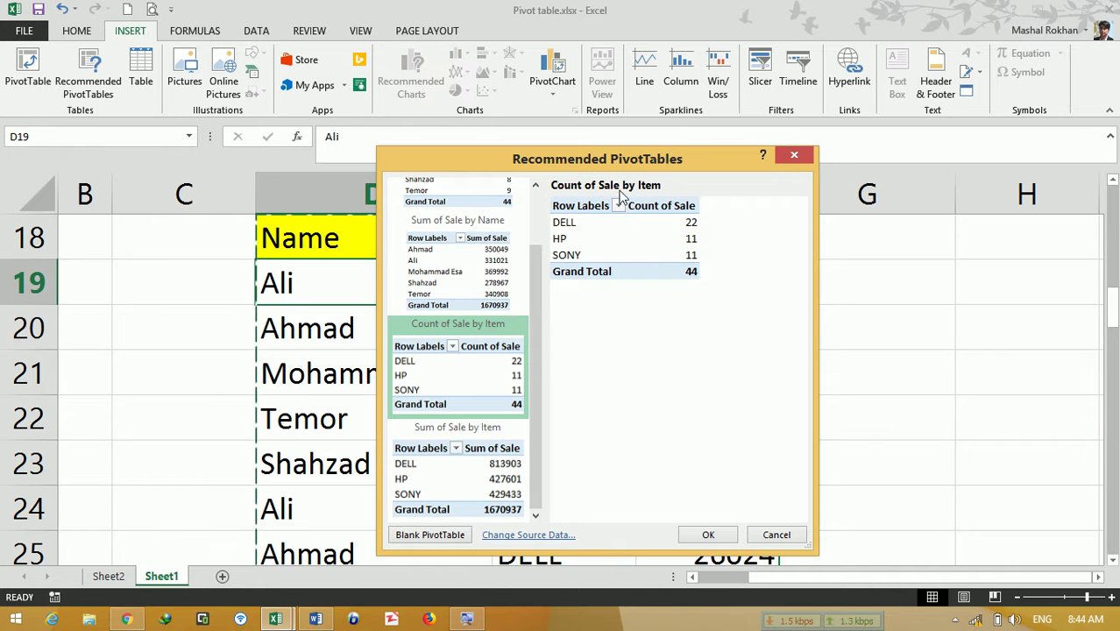
pyautogui.click(709, 535)
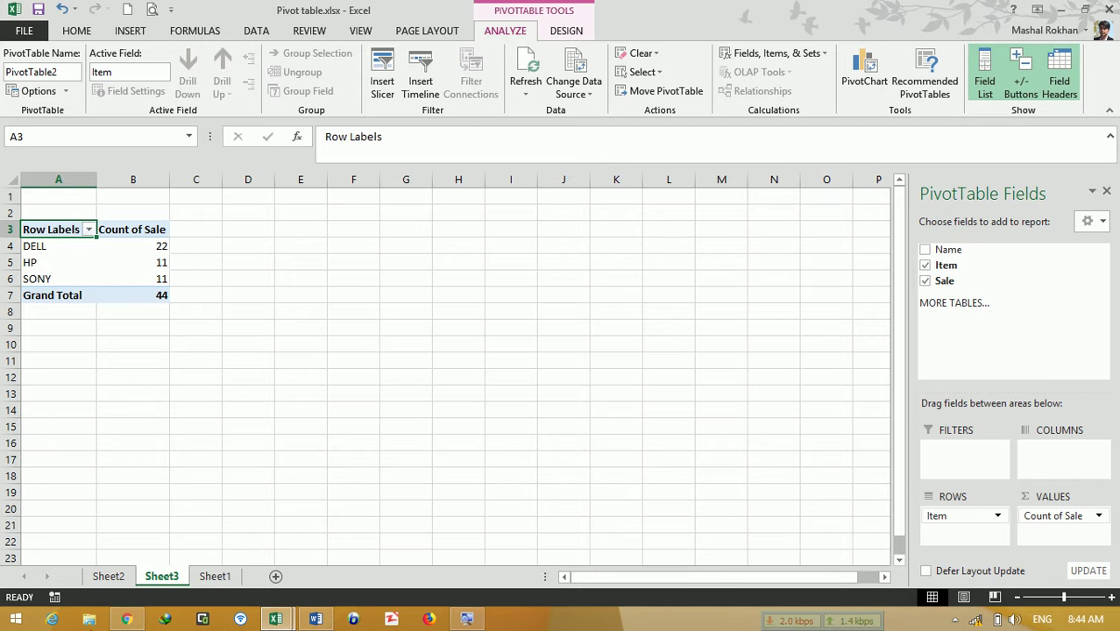
# Step: Convert the Sheet1 data range $D$18:$F$62 into a table with headers
pyautogui.click(213, 577)
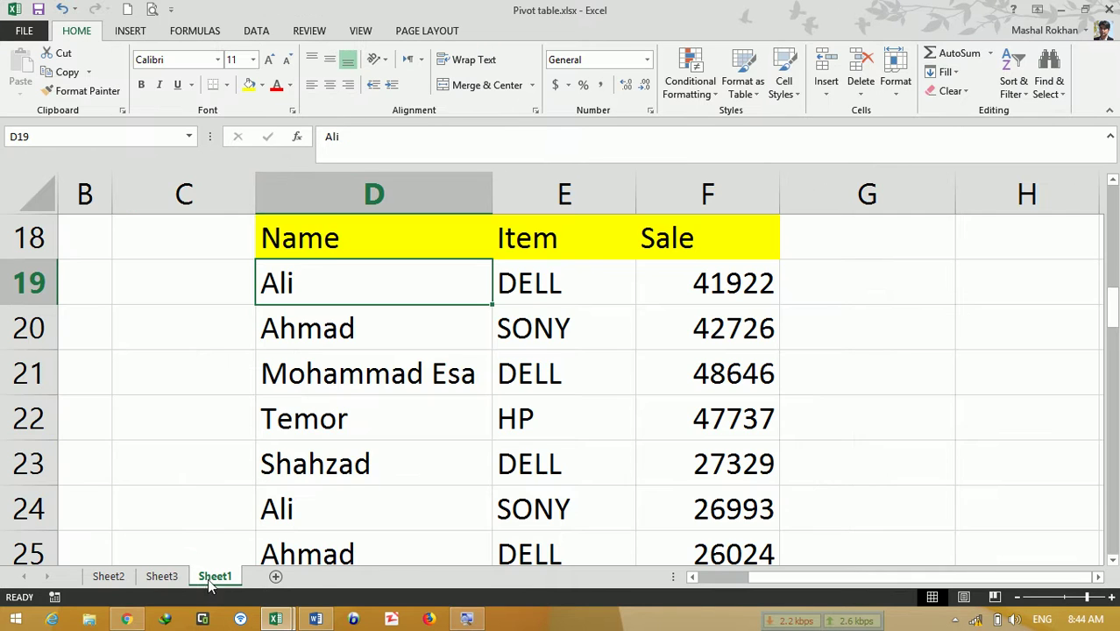
pyautogui.click(129, 30)
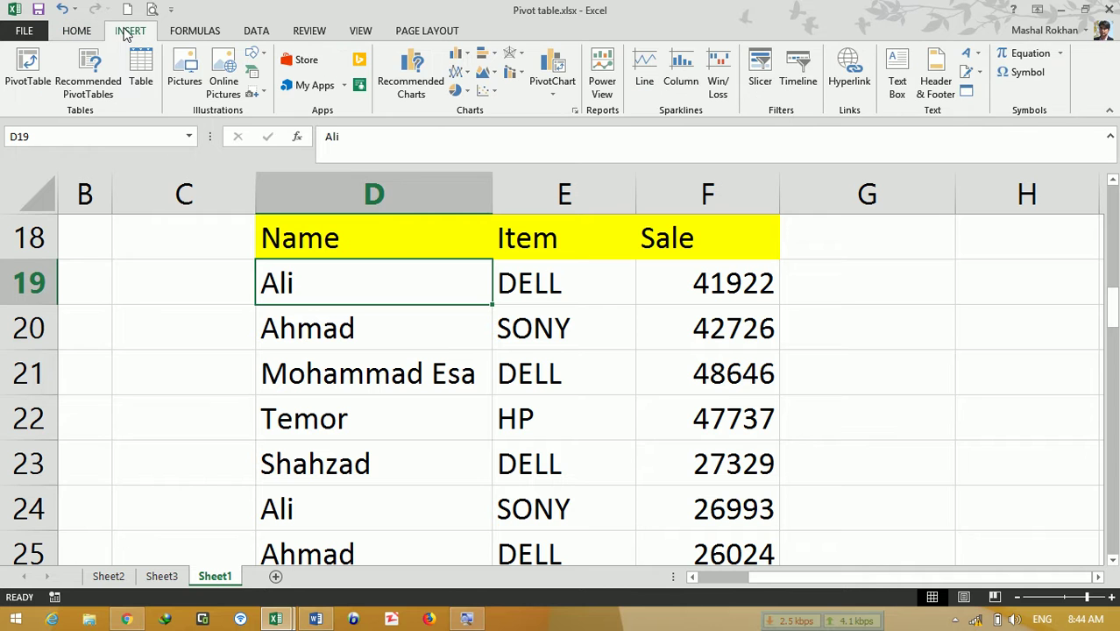
pyautogui.click(140, 68)
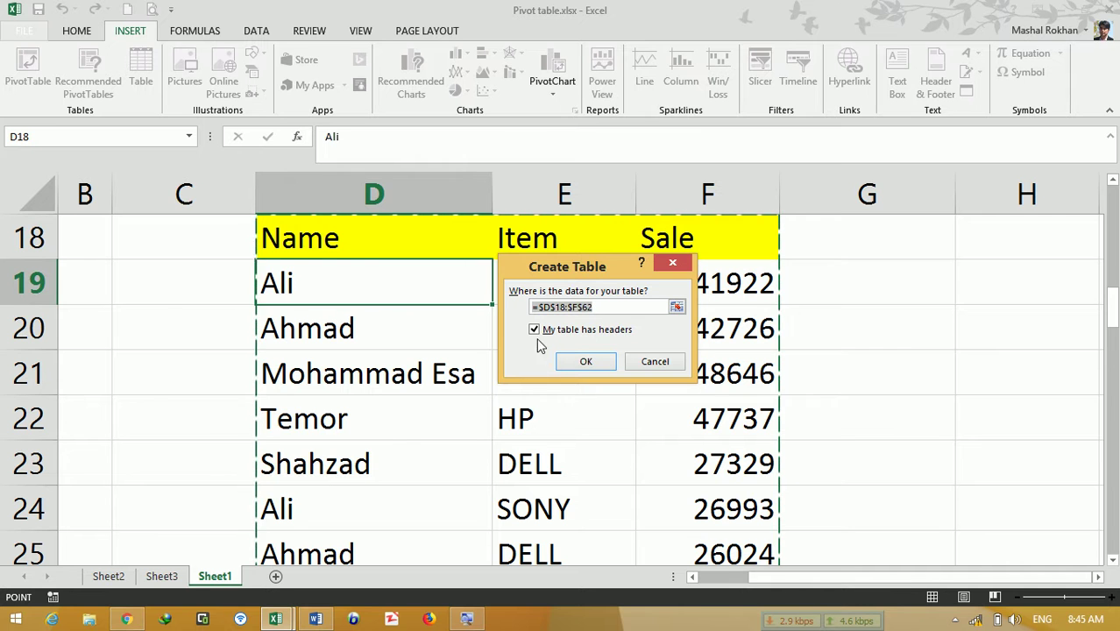
pyautogui.moveTo(594, 265); pyautogui.dragTo(603, 309)
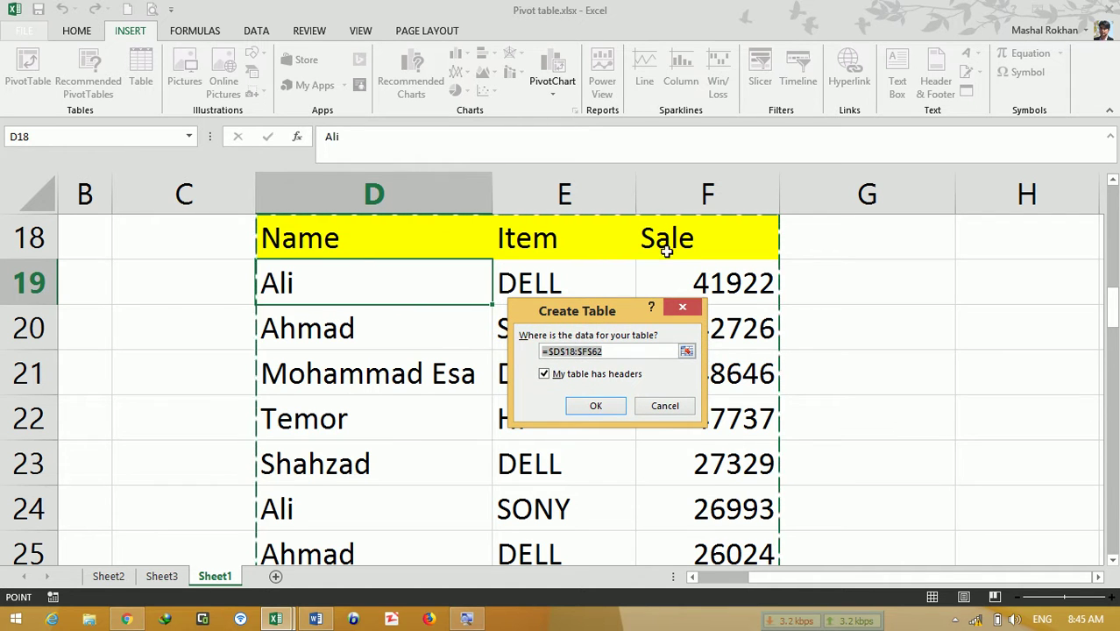
pyautogui.click(596, 405)
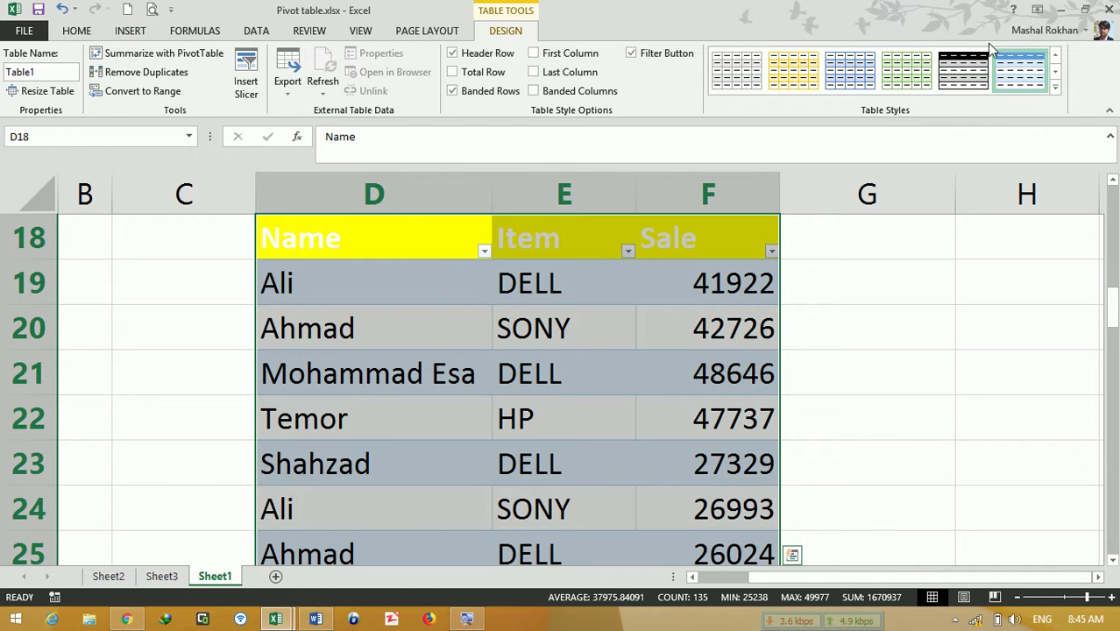
# Step: Apply the black banded table style and set the table cells to No Fill
pyautogui.click(963, 70)
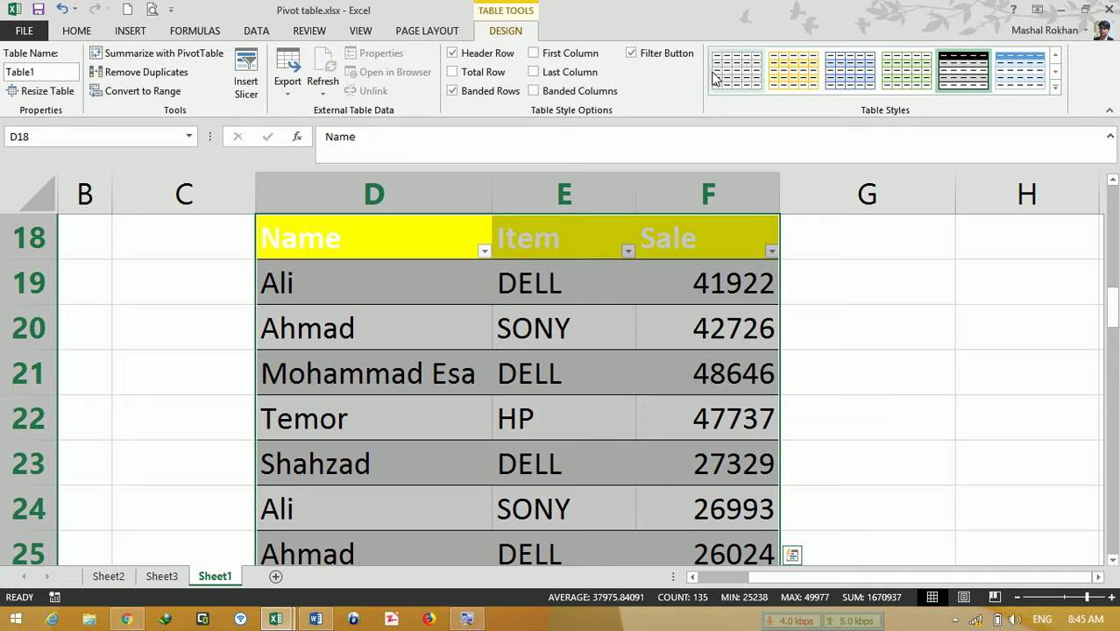
pyautogui.click(81, 31)
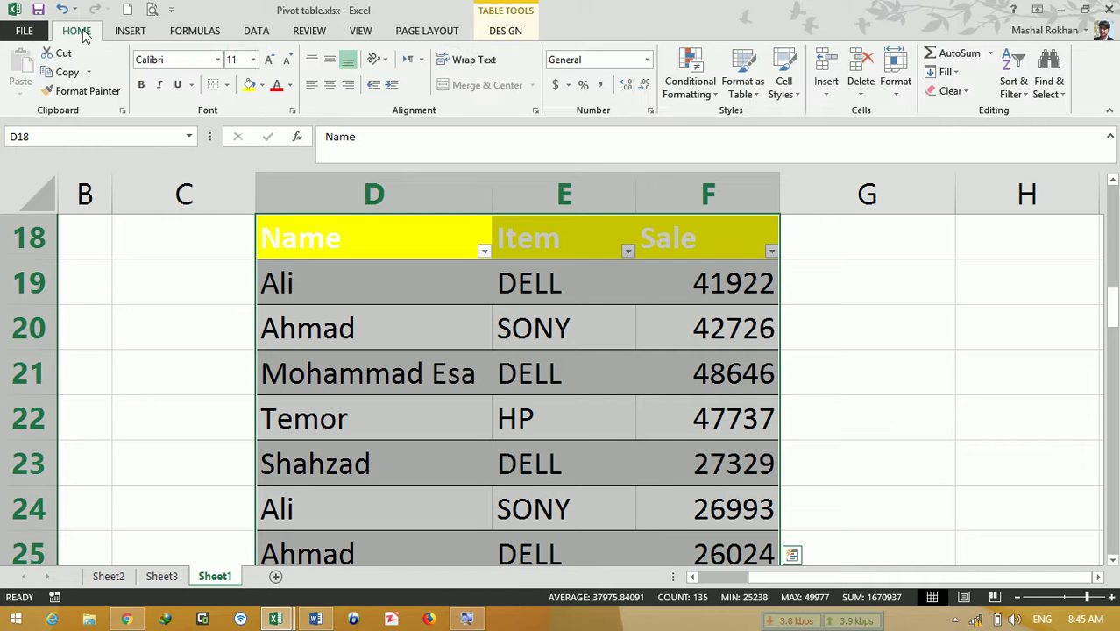
pyautogui.click(261, 85)
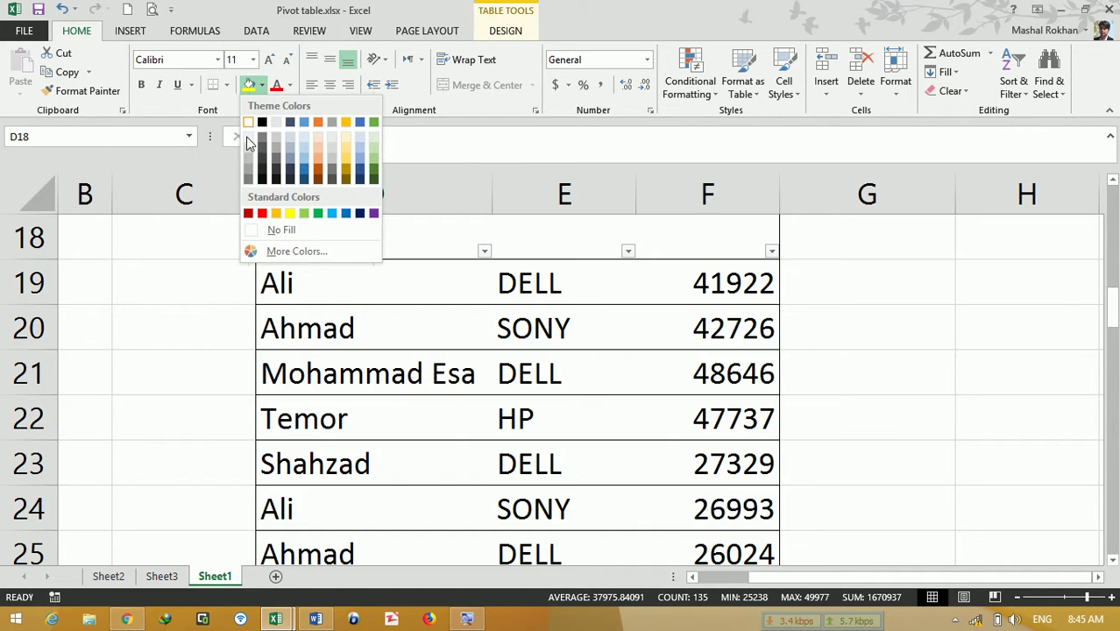
pyautogui.click(277, 230)
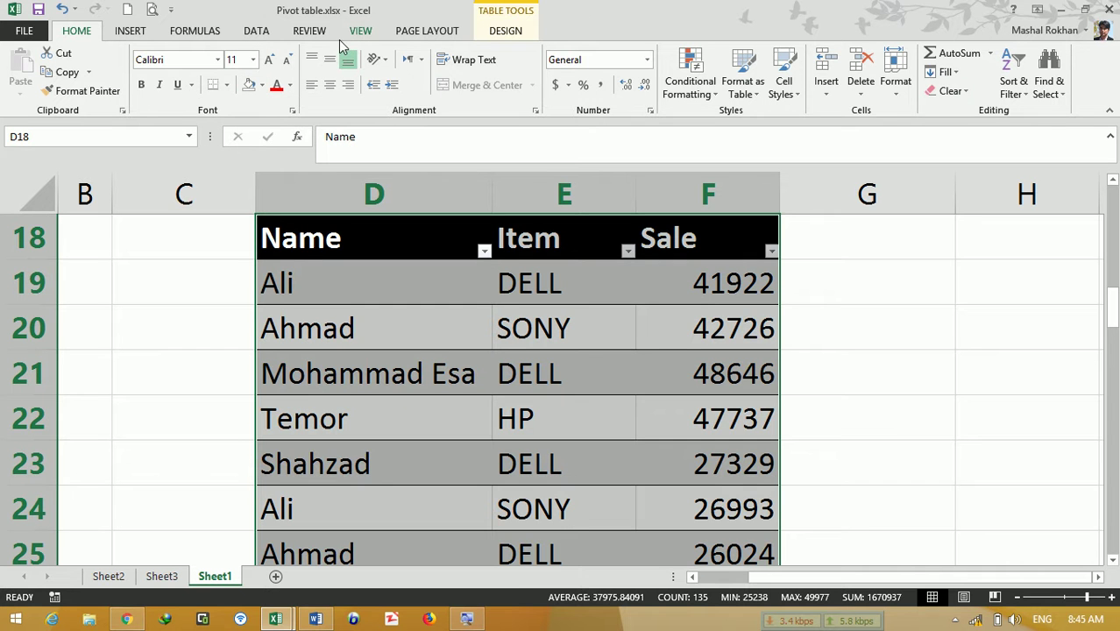
# Step: Try the gold-header medium table style with grey bands, and toggle the header filter buttons off and back on
pyautogui.click(502, 32)
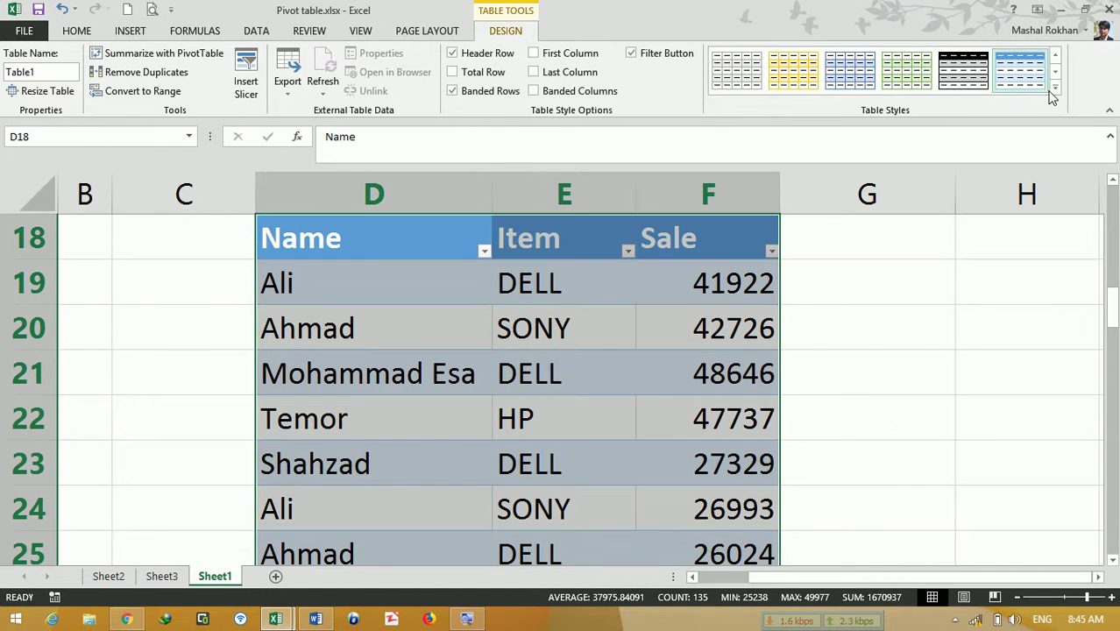
pyautogui.click(1055, 88)
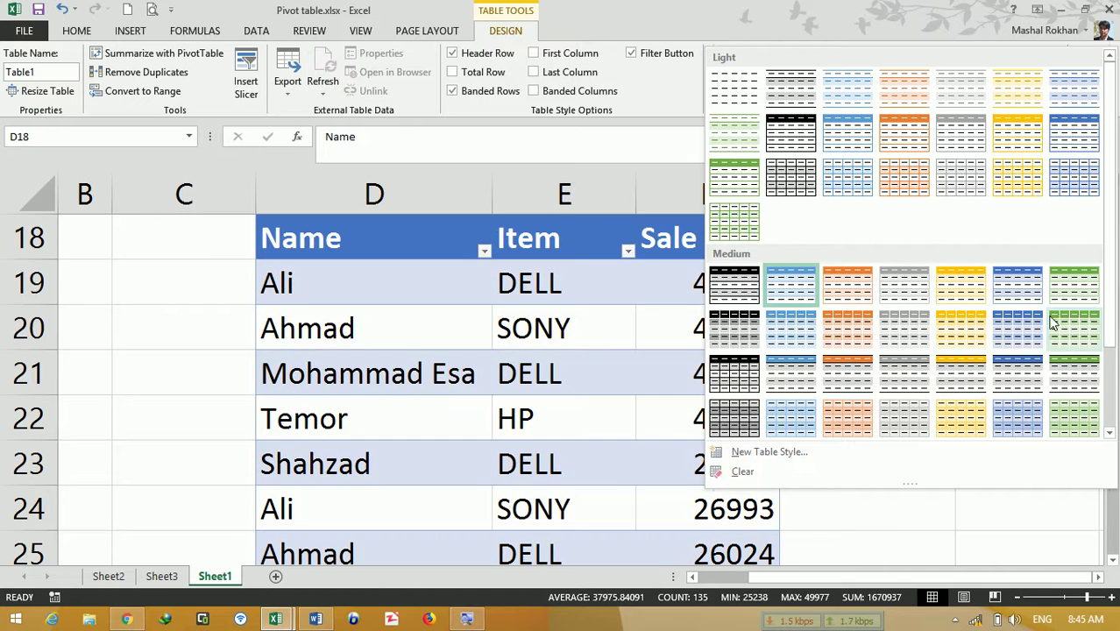
pyautogui.click(945, 396)
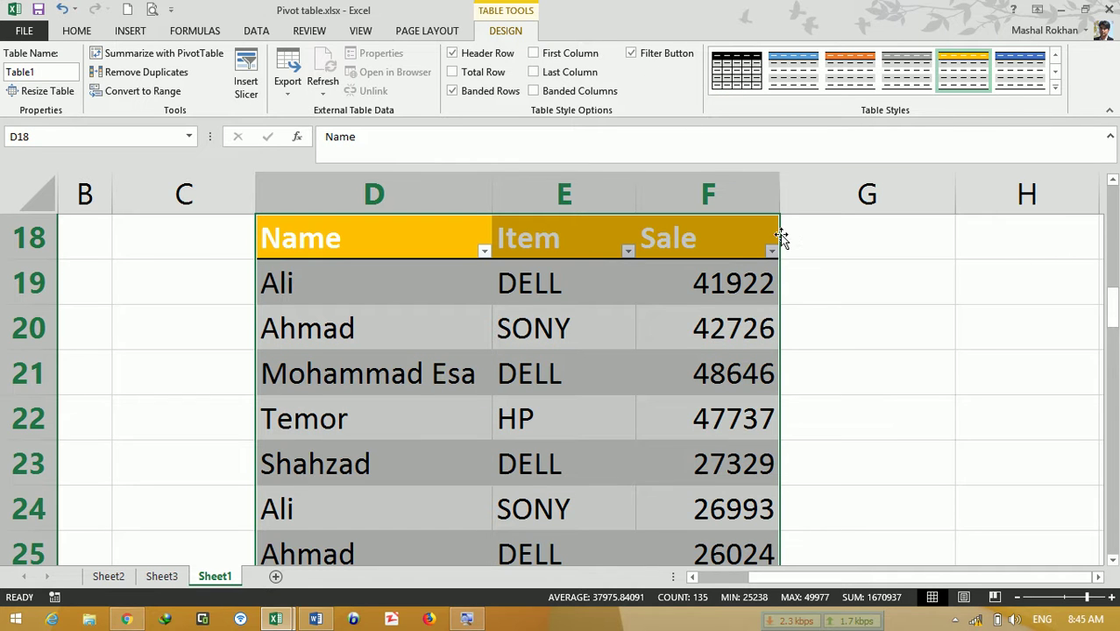
pyautogui.click(659, 55)
pyautogui.click(659, 56)
# Step: Apply the black bordered medium table style, trying First Column emphasis and replacing it with Last Column emphasis
pyautogui.click(551, 61)
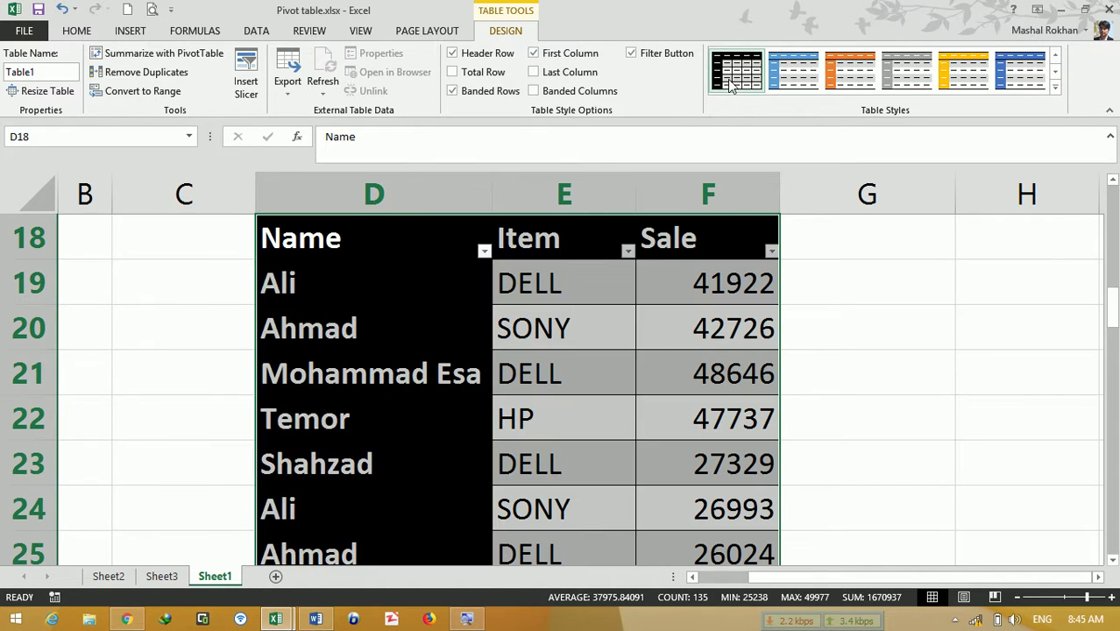
pyautogui.click(730, 83)
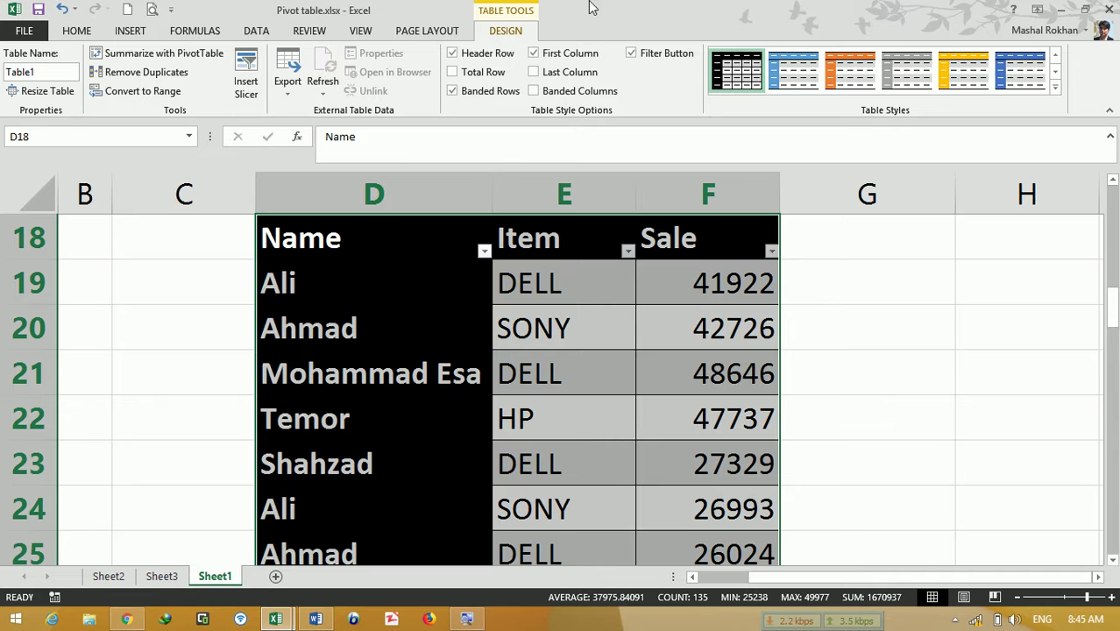
pyautogui.click(568, 55)
pyautogui.click(554, 74)
pyautogui.click(554, 76)
pyautogui.click(554, 75)
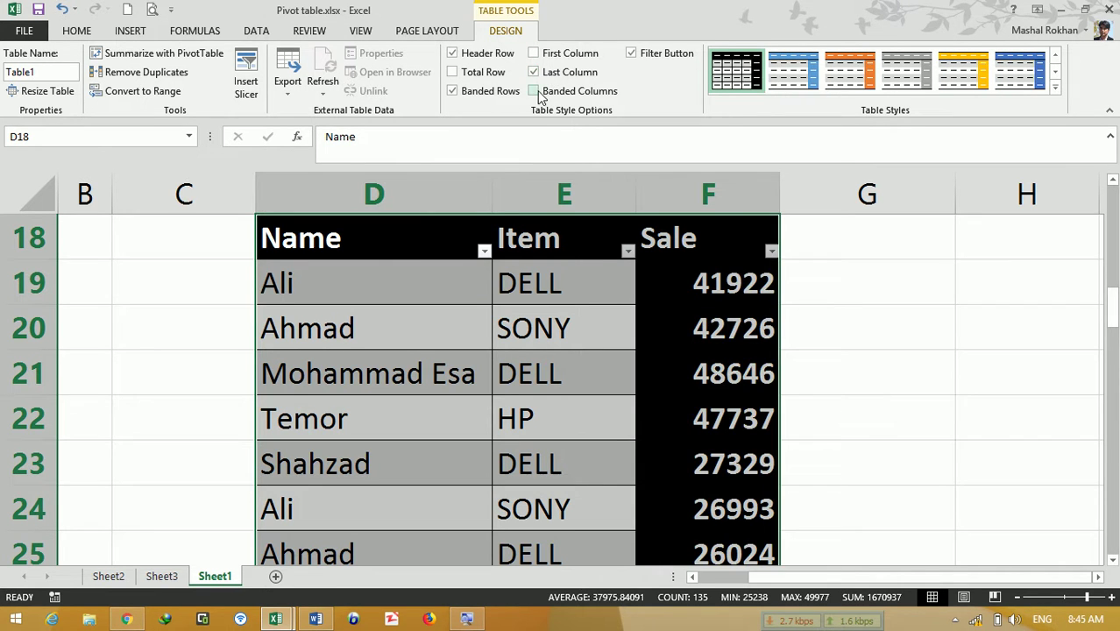
# Step: Toggle the table's header row off and back on, and its total row on and back off
pyautogui.click(474, 60)
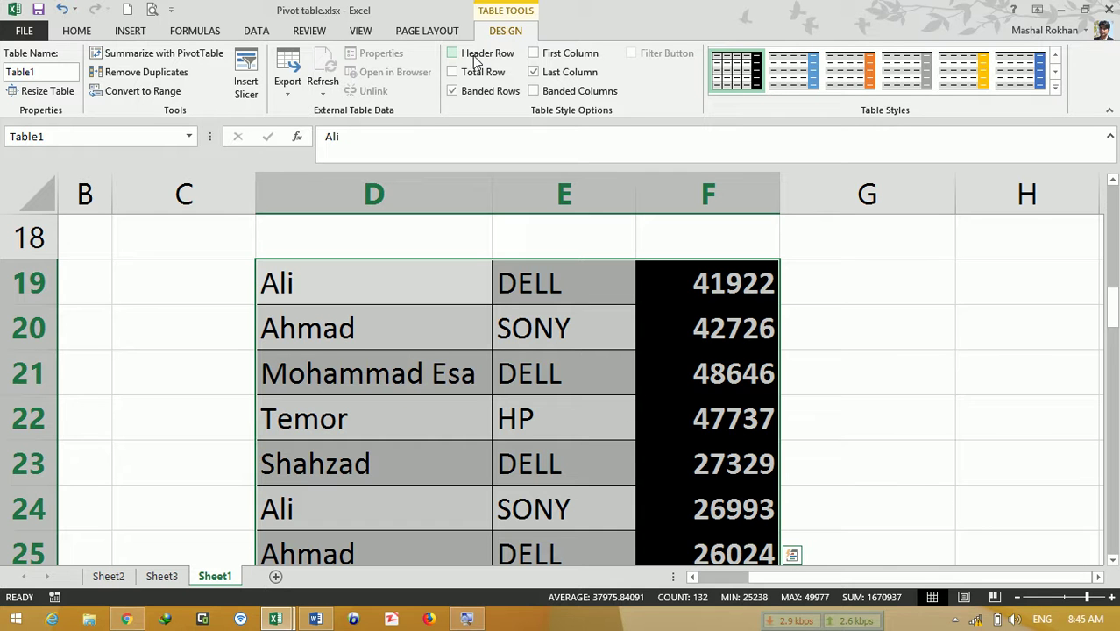
pyautogui.click(475, 60)
pyautogui.click(479, 76)
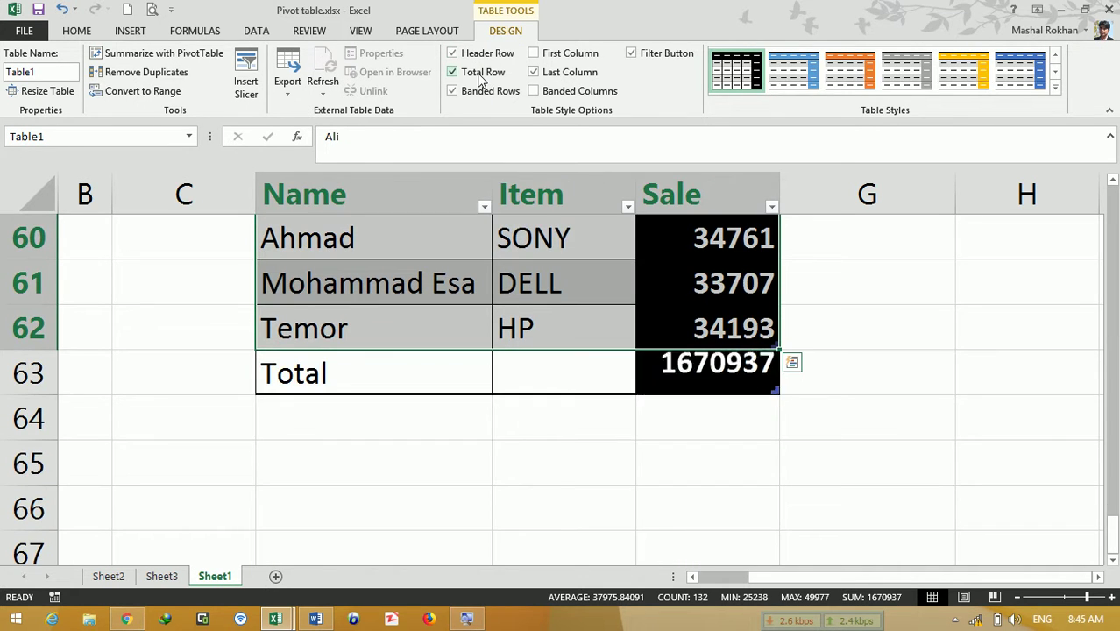
pyautogui.click(480, 76)
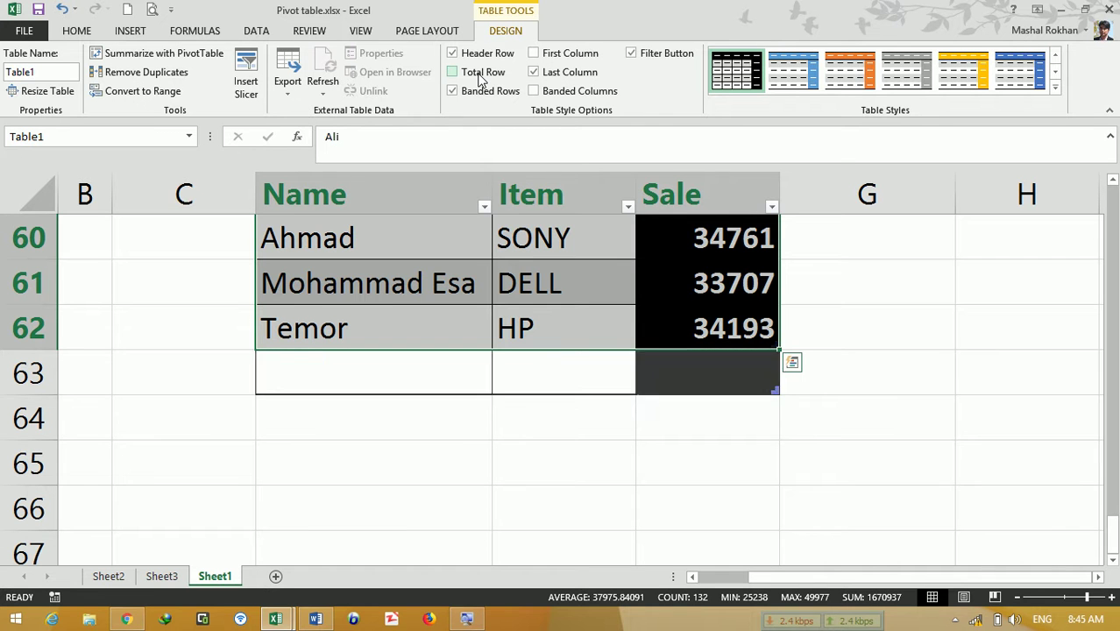
# Step: Turn off Banded Rows to compare the table rows without shading, and restore the banding
pyautogui.click(479, 96)
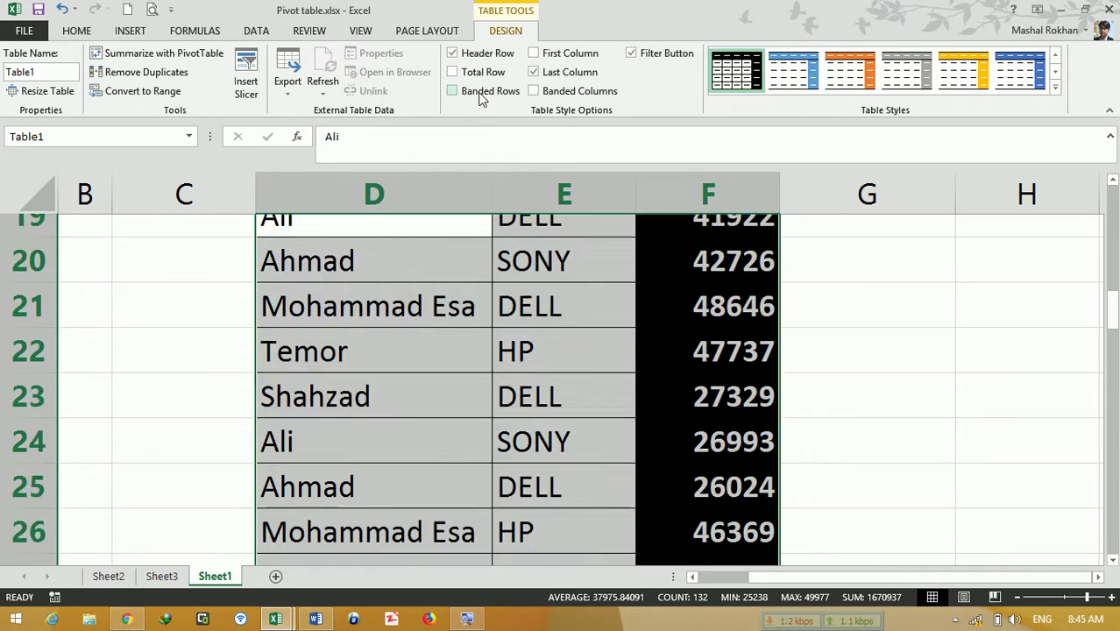
pyautogui.moveTo(359, 371); pyautogui.dragTo(701, 377)
pyautogui.moveTo(395, 463); pyautogui.dragTo(595, 462)
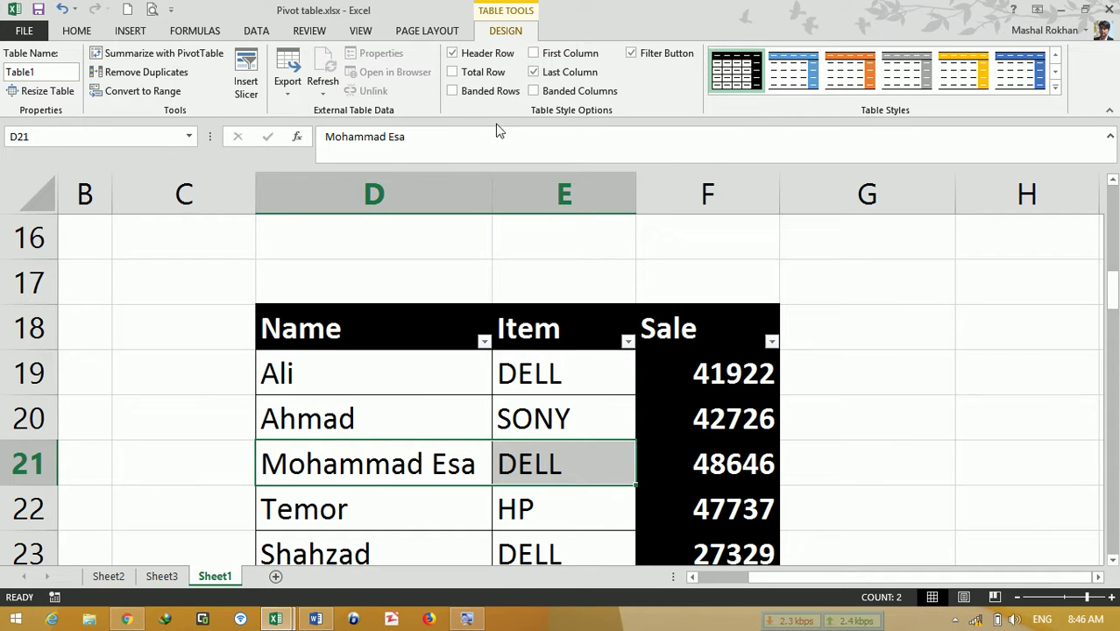
pyautogui.click(491, 98)
pyautogui.click(374, 363)
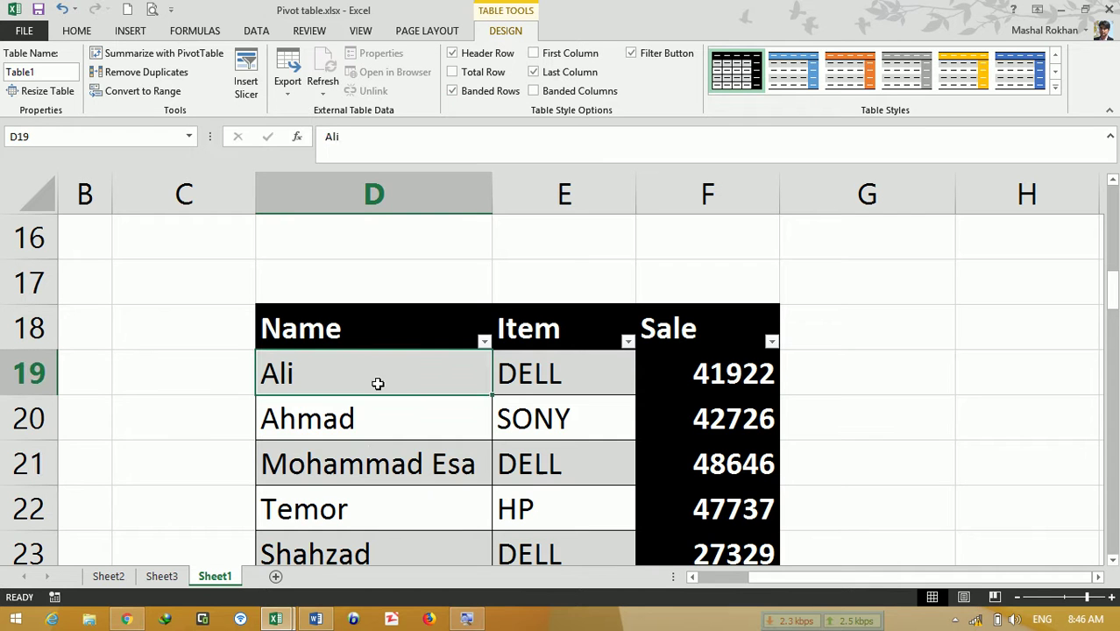
pyautogui.click(400, 443)
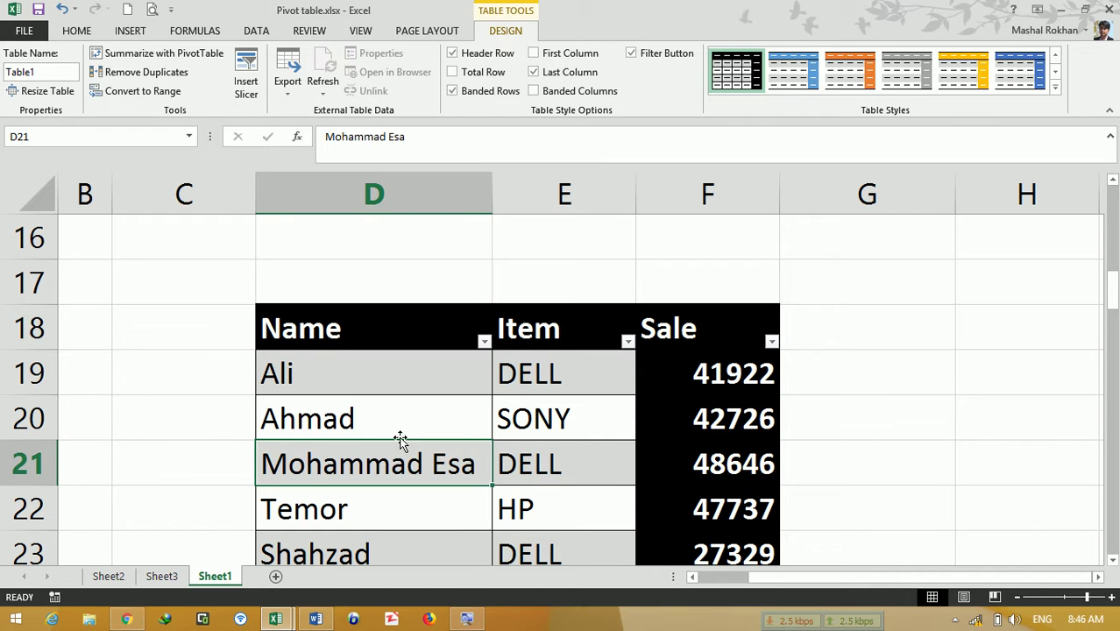
# Step: Turn off the table's Banded Rows and Last Column options, and try Banded Columns on and off
pyautogui.click(483, 92)
pyautogui.click(552, 77)
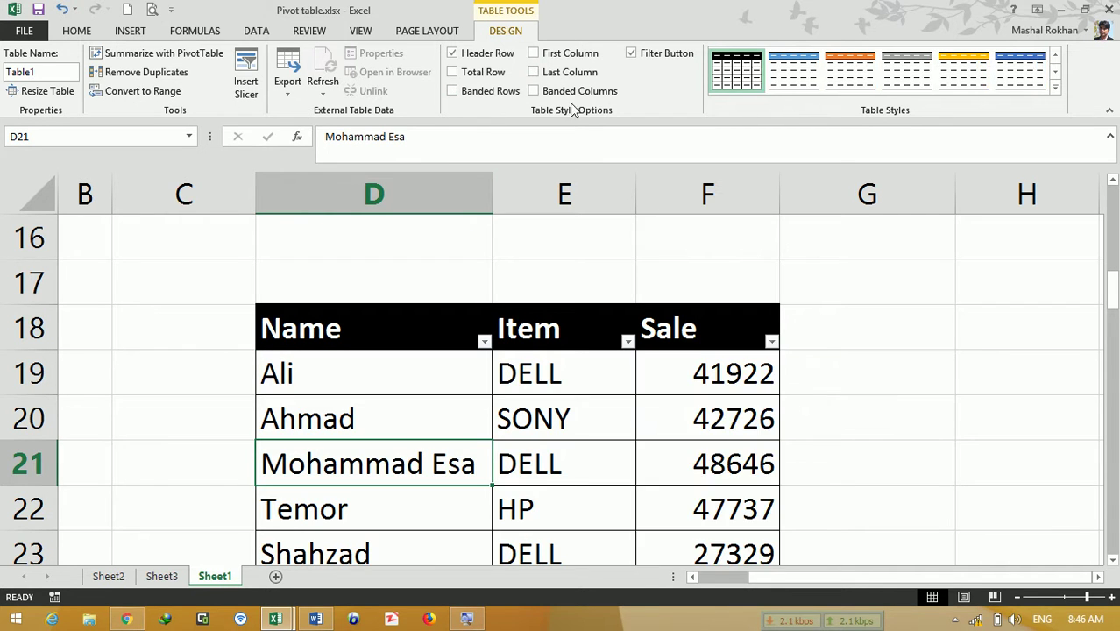
pyautogui.click(533, 91)
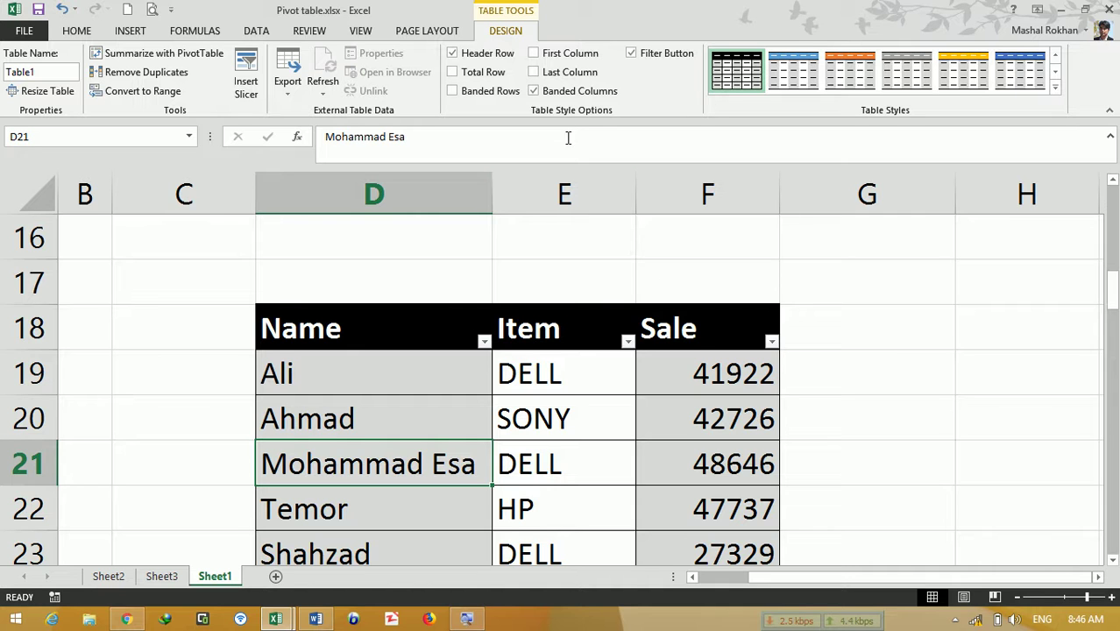
pyautogui.click(534, 91)
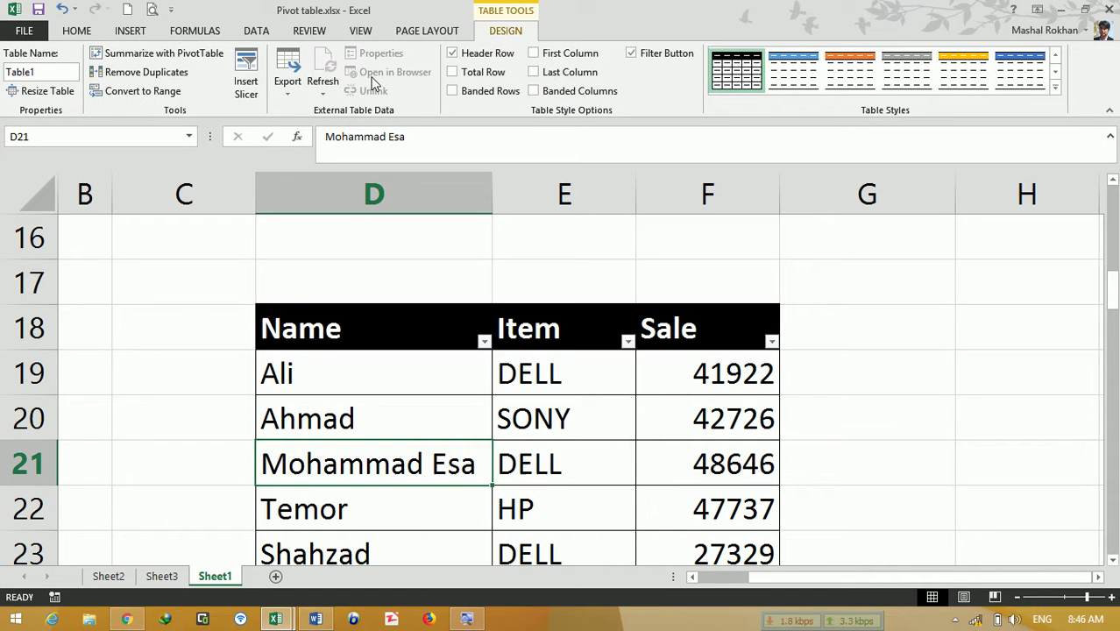
# Step: Resize the sales table to span D18:G70, adding an extra column and blank rows below the data
pyautogui.click(70, 97)
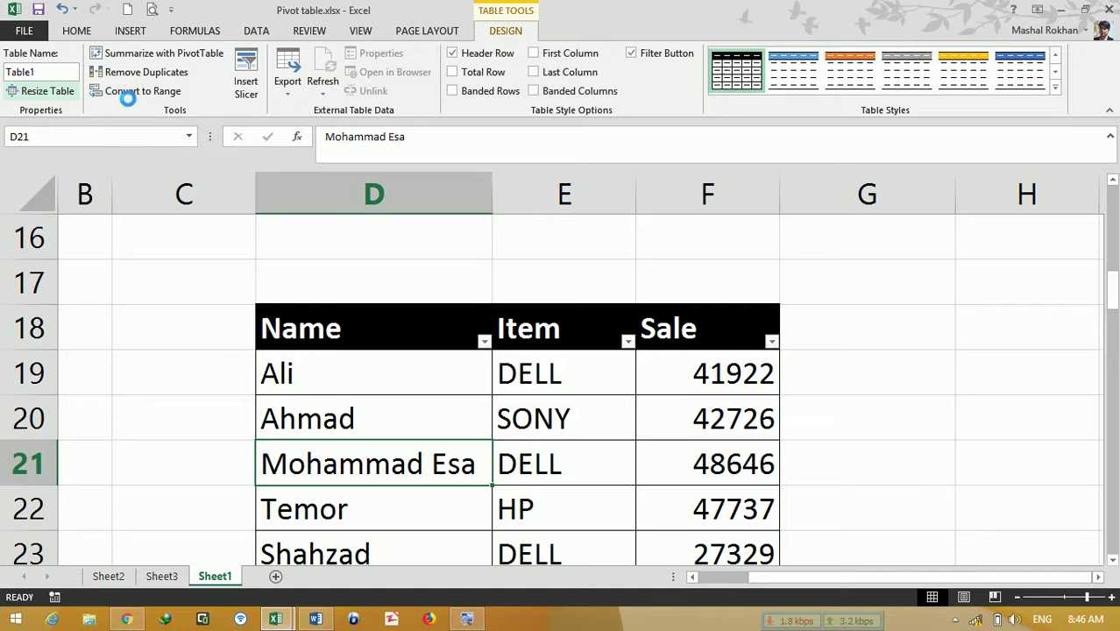
pyautogui.moveTo(341, 239); pyautogui.dragTo(848, 441)
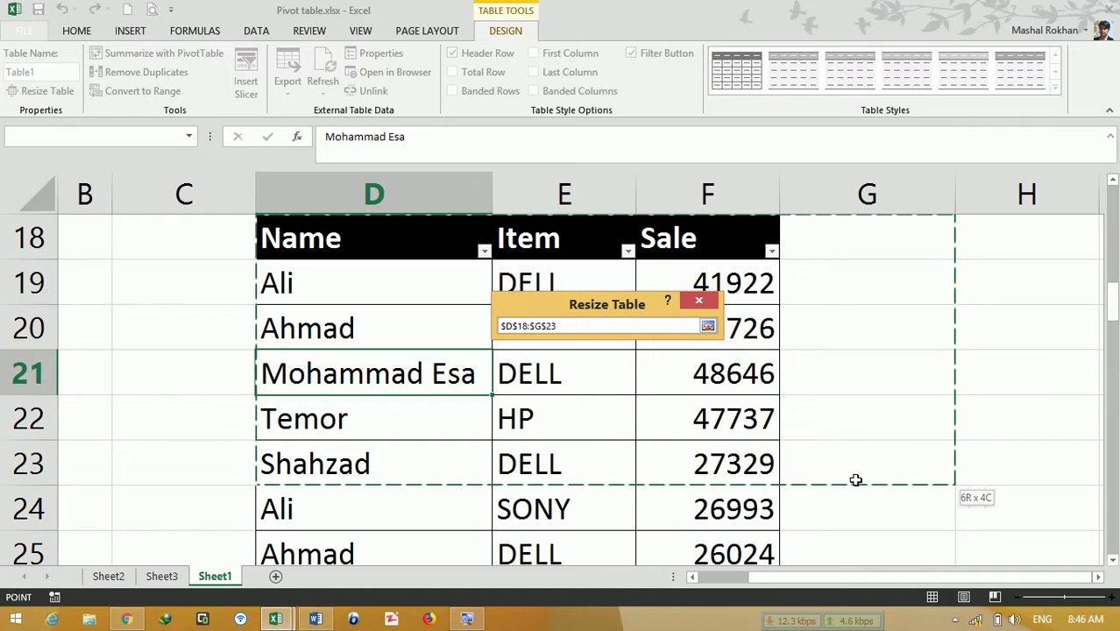
pyautogui.moveTo(855, 482); pyautogui.dragTo(870, 525)
pyautogui.click(611, 412)
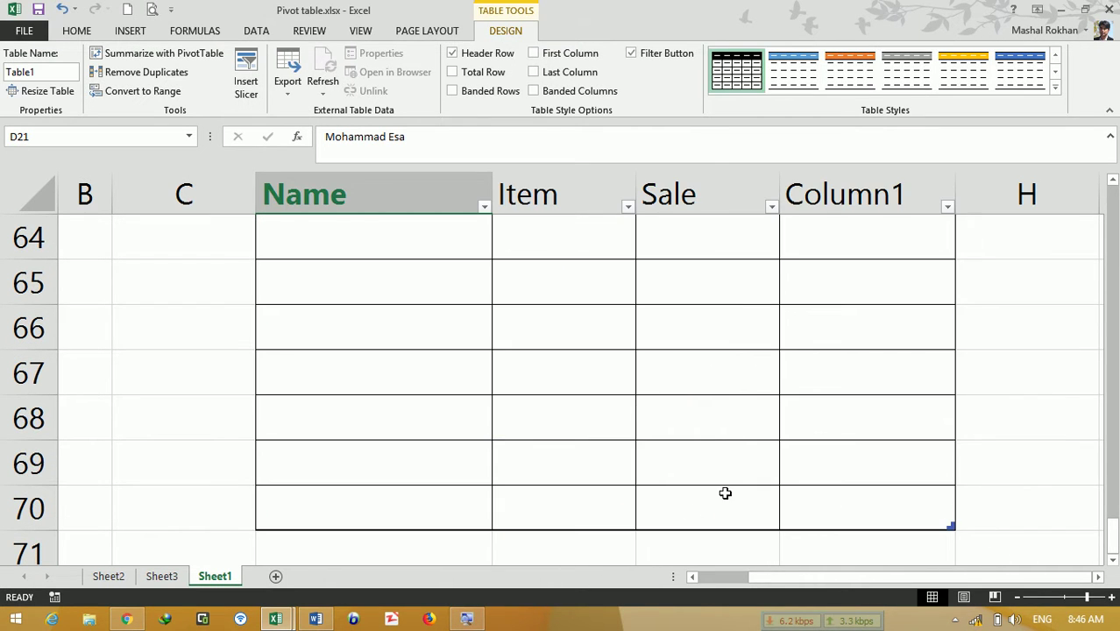
pyautogui.moveTo(1112, 531); pyautogui.dragTo(1113, 342)
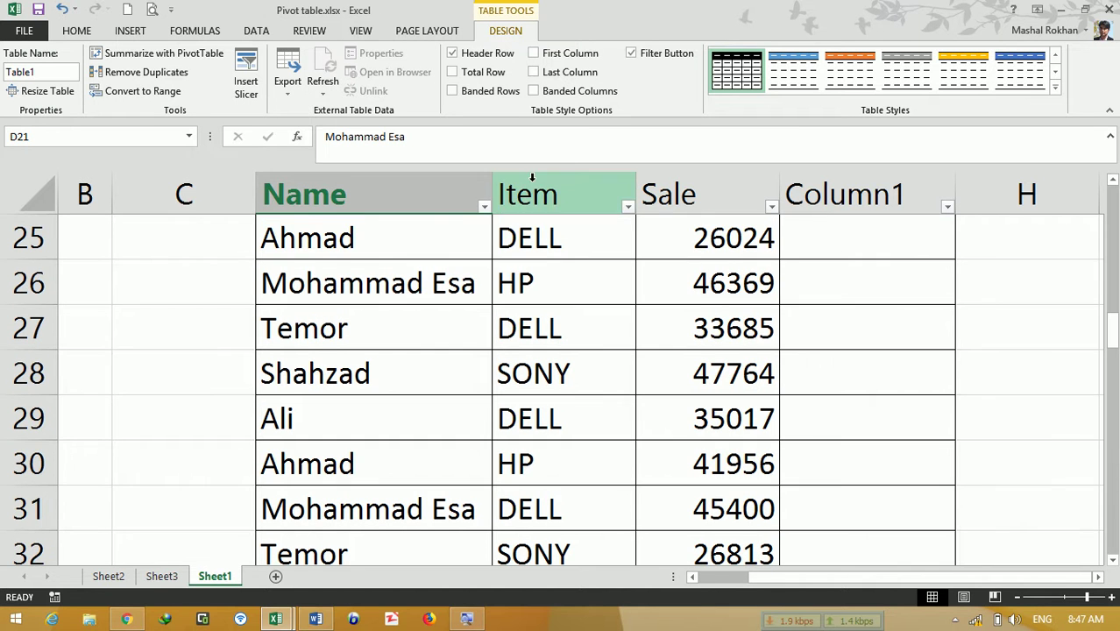
# Step: Rename the sales table as emp
pyautogui.click(42, 74)
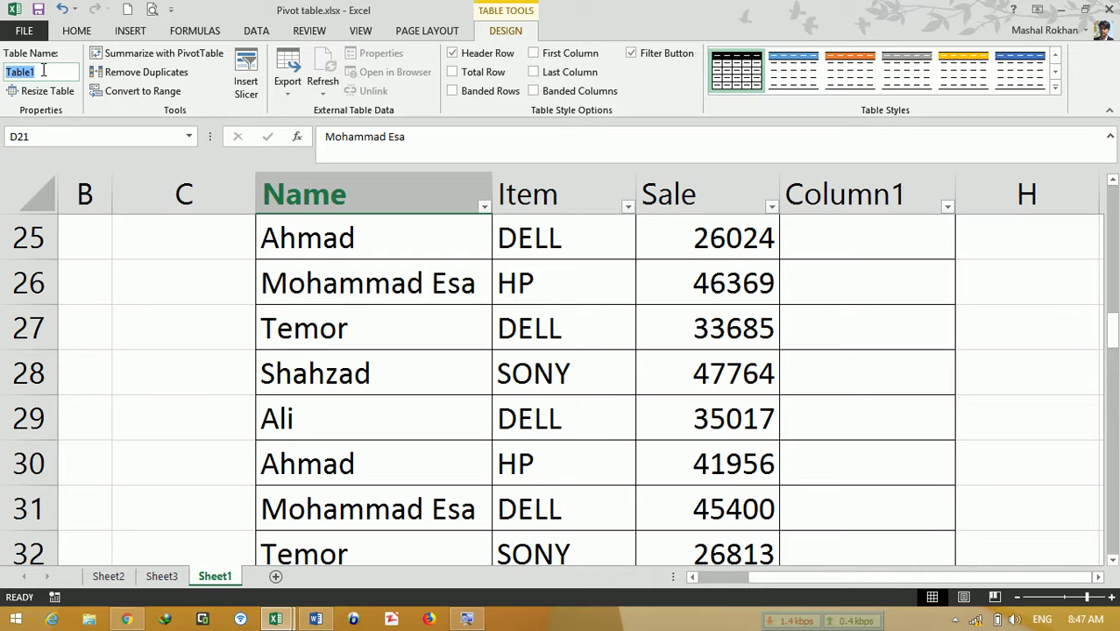
pyautogui.write('emp')
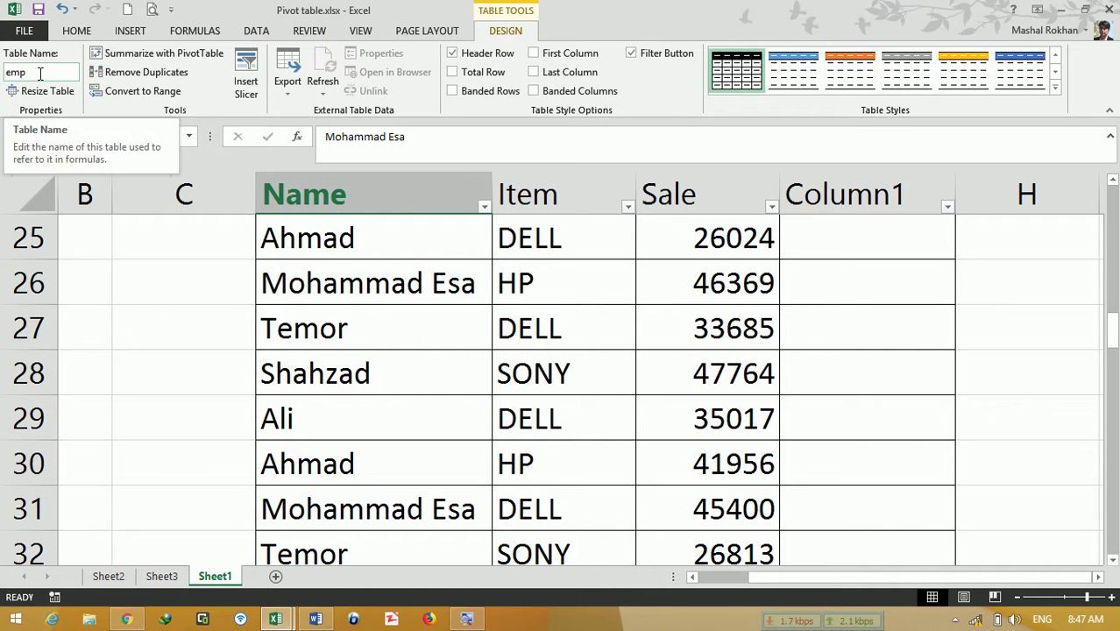
pyautogui.doubleClick(565, 9)
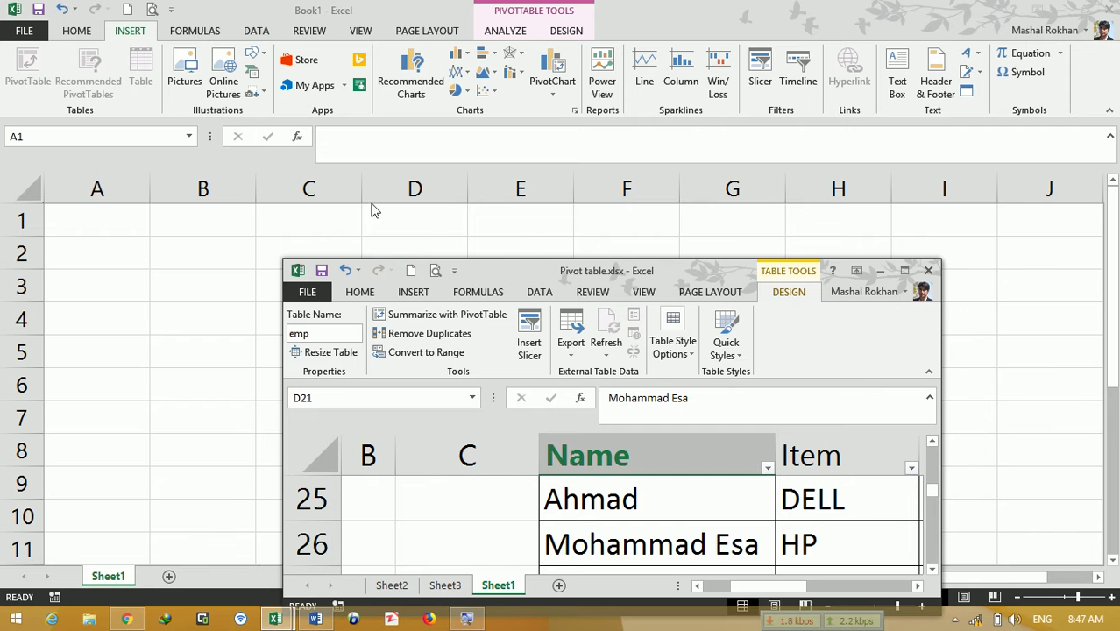
pyautogui.click(329, 333)
pyautogui.click(334, 334)
pyautogui.click(905, 270)
# Step: Enter the formula =SUM(emp) in cell H29 beside the table, and dismiss the circular reference warning
pyautogui.click(1001, 428)
pyautogui.write('=sum')
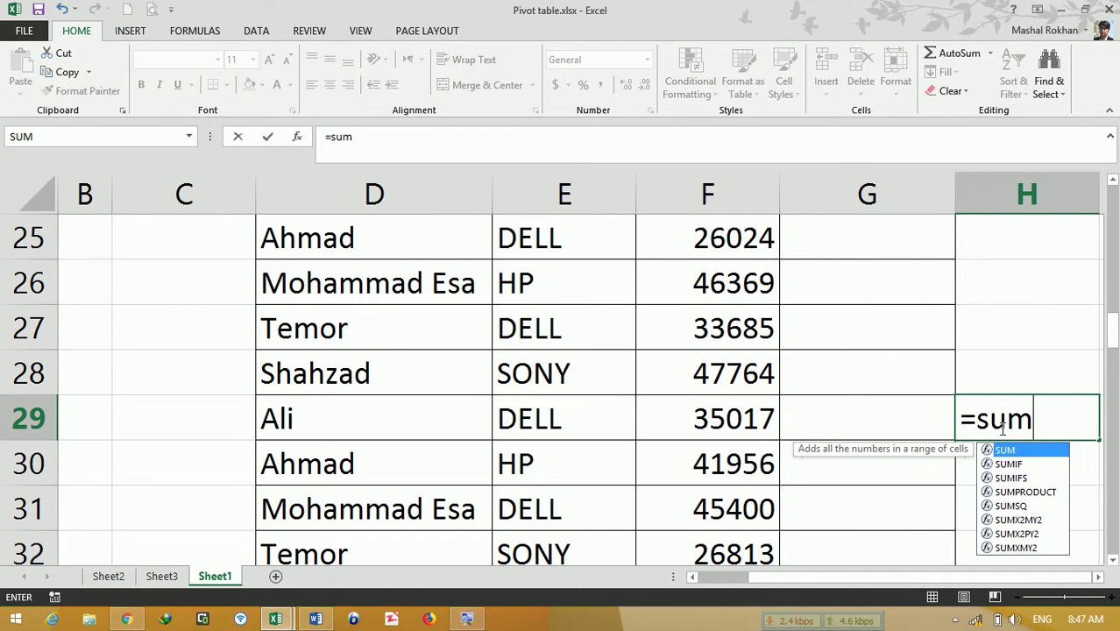
pyautogui.press('Tab')
pyautogui.write('em')
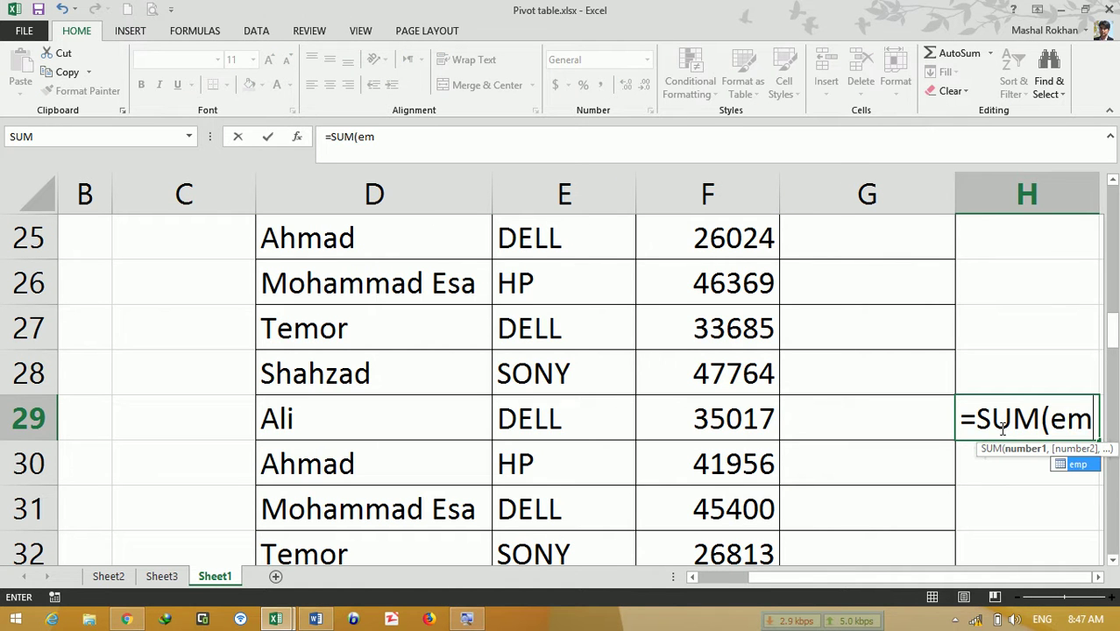
pyautogui.write('p)')
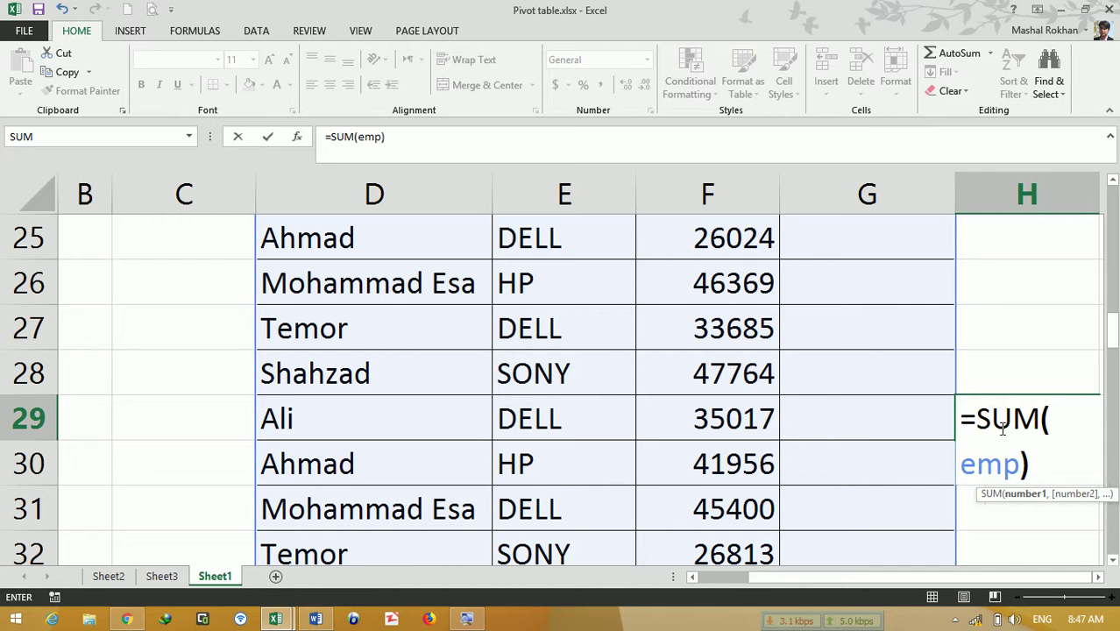
pyautogui.press('Return')
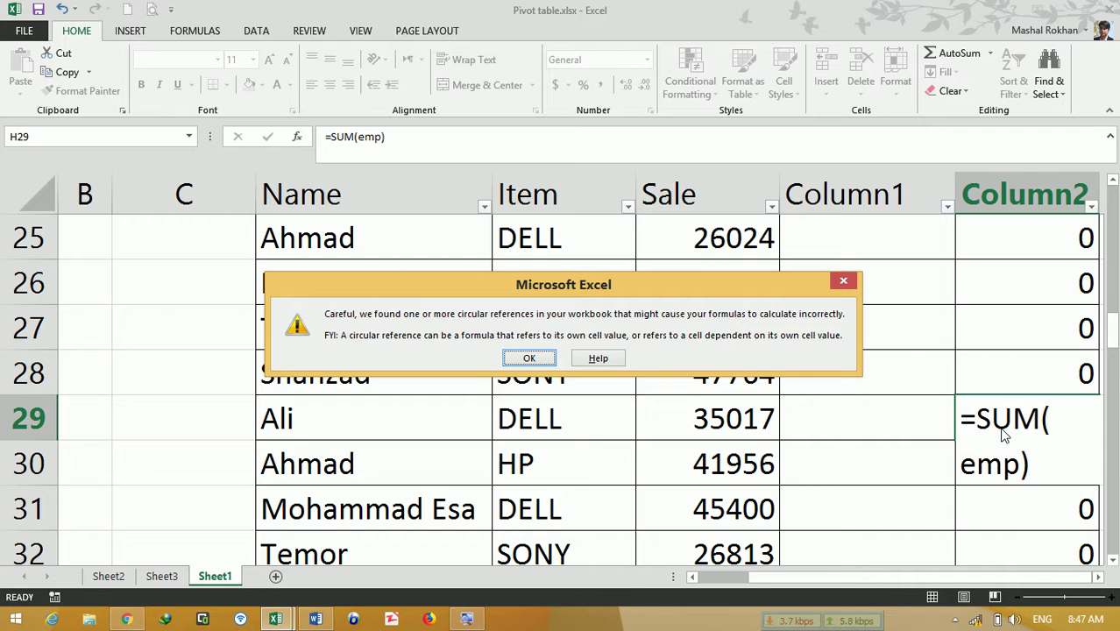
pyautogui.click(530, 359)
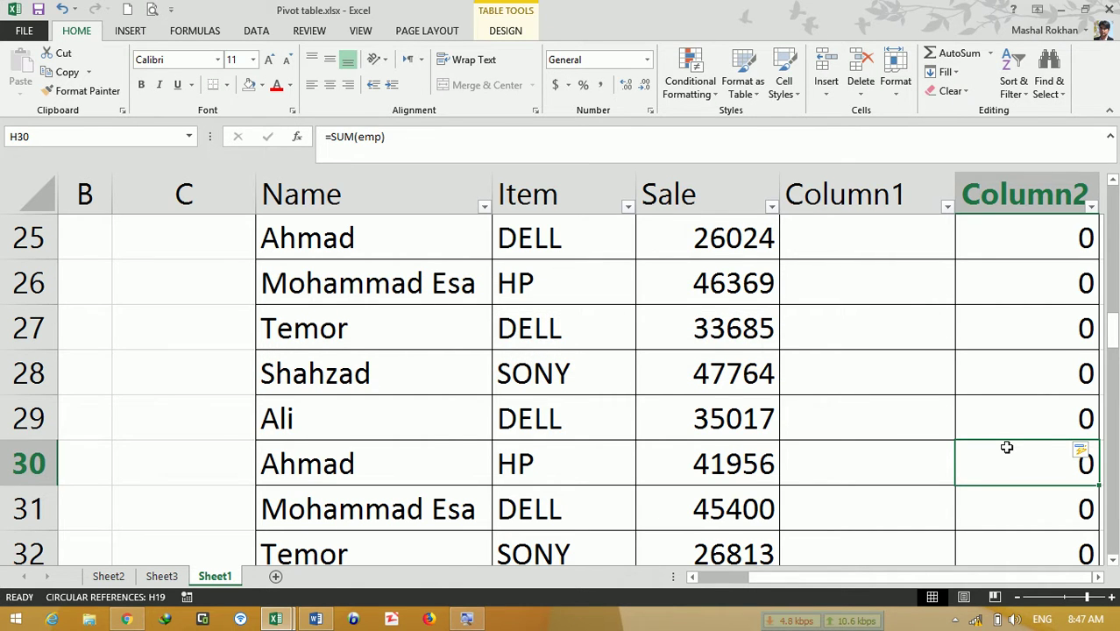
# Step: Enter the formula =SUM(emp) in cell L30, away from the table
pyautogui.press('Right')
pyautogui.press('Right')
pyautogui.press('Right')
pyautogui.press('Right')
pyautogui.write('=sum')
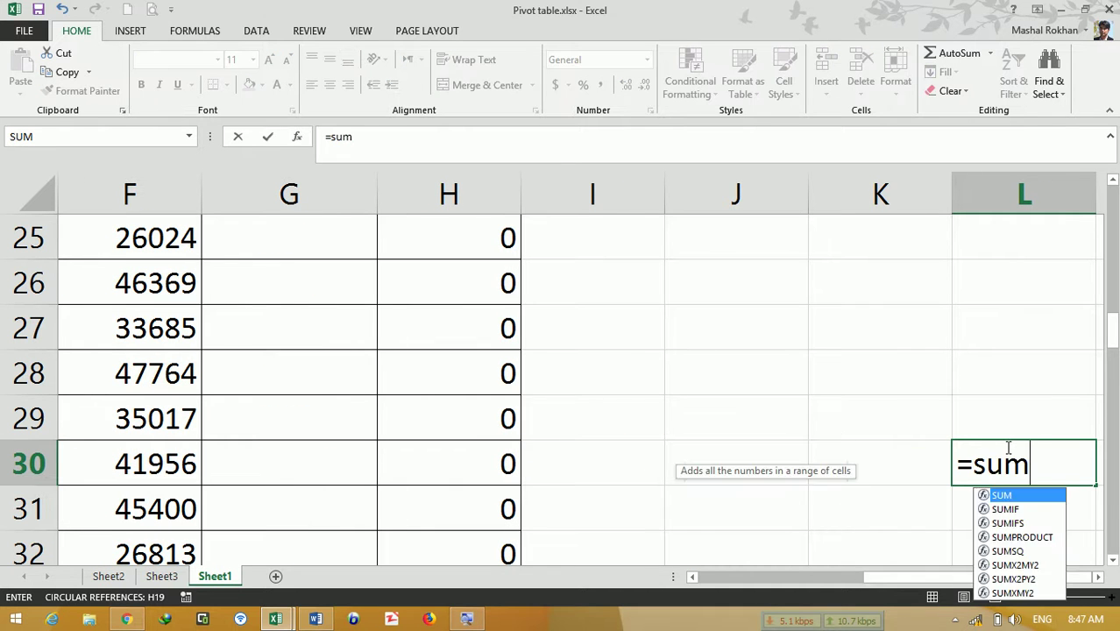
pyautogui.press('Tab')
pyautogui.write('emp')
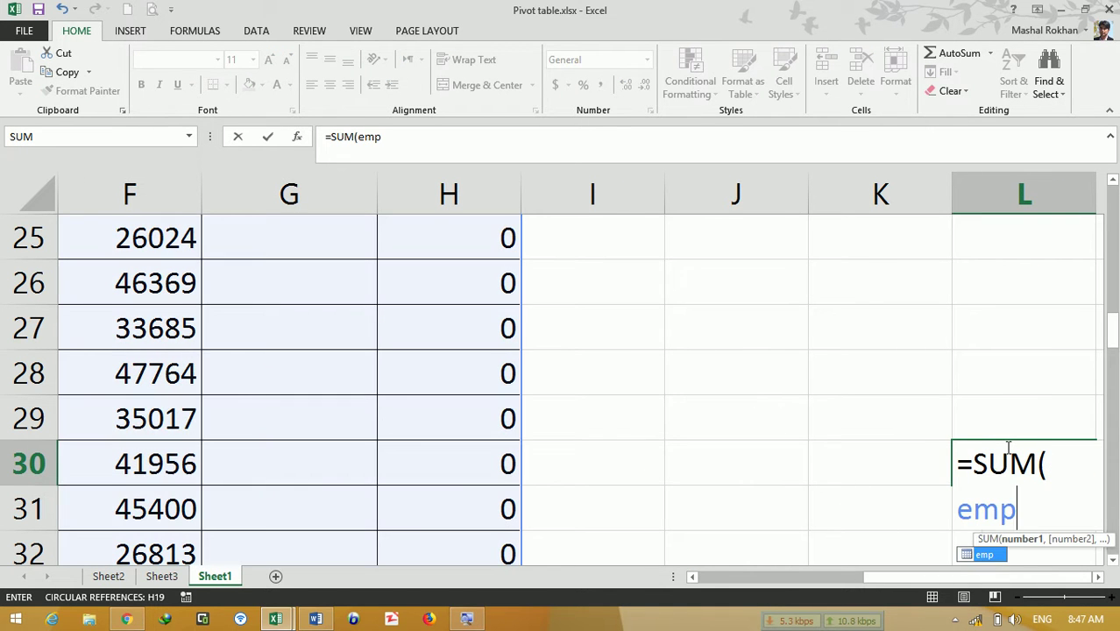
pyautogui.press('Return')
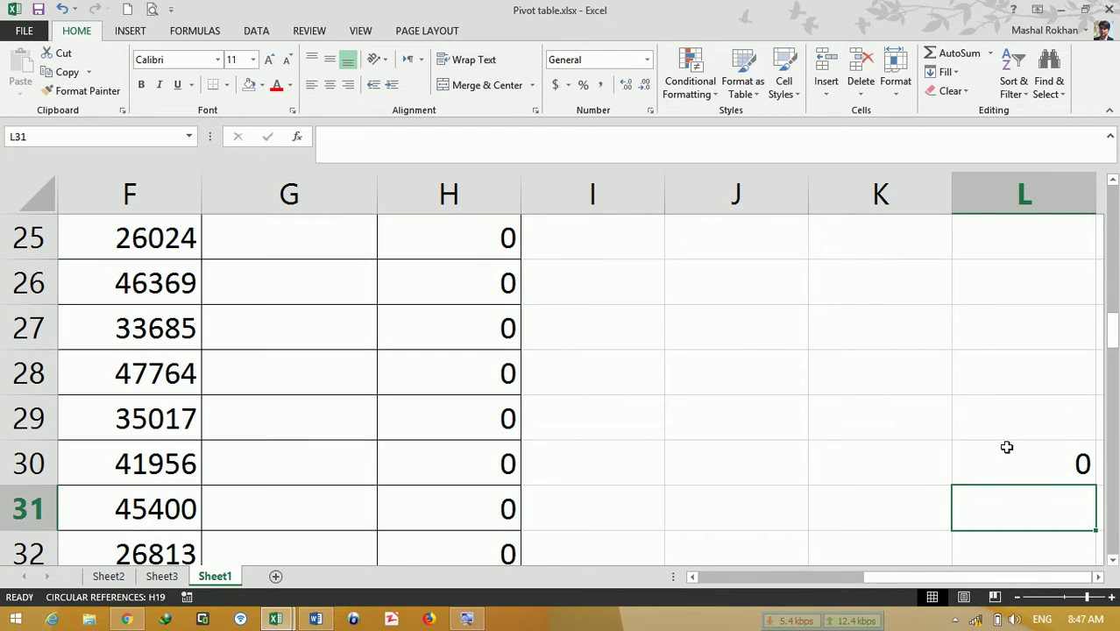
pyautogui.click(1014, 451)
# Step: Examine the table's Sale and Column1 cells from row 31 down to the blank rows below the last record
pyautogui.click(119, 512)
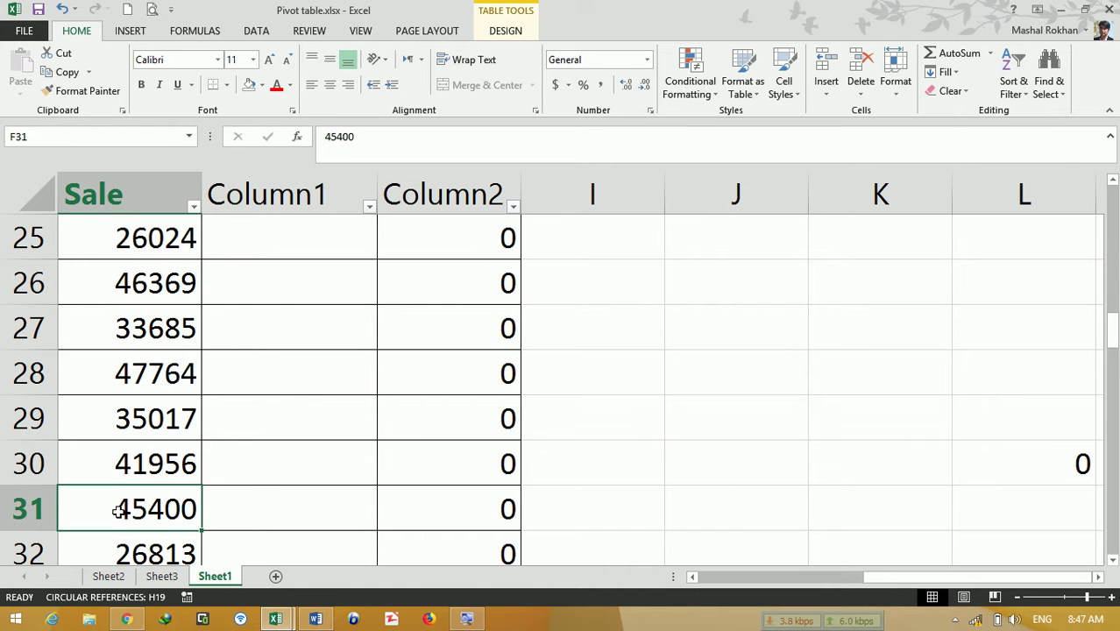
pyautogui.press('Down')
pyautogui.press('Down')
pyautogui.press('Down')
pyautogui.press('Down')
pyautogui.press('Down')
pyautogui.press('Down')
pyautogui.press('Down')
pyautogui.press('Down')
pyautogui.press('Down')
pyautogui.press('Down')
pyautogui.press('Down')
pyautogui.hscroll(-3, 118, 512)
pyautogui.press('Down')
pyautogui.press('Down')
pyautogui.press('Down')
pyautogui.press('Down')
pyautogui.press('Down')
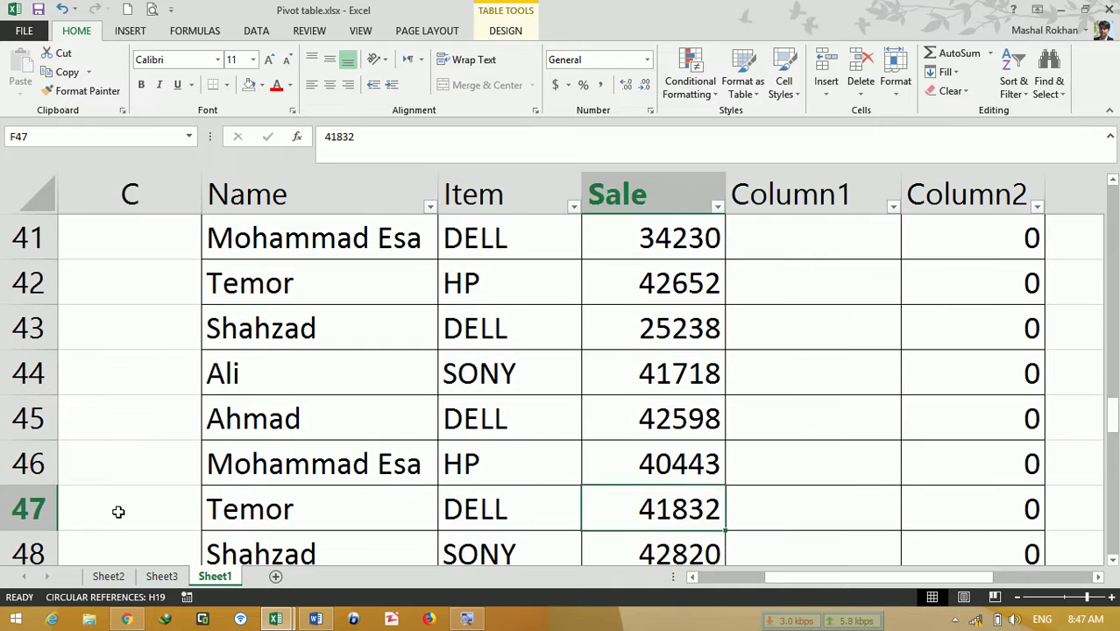
pyautogui.press('Right')
pyautogui.press('Down')
pyautogui.press('Down')
pyautogui.press('Down')
pyautogui.press('Down')
pyautogui.press('Down')
pyautogui.press('Down')
pyautogui.press('Down')
pyautogui.press('Down')
pyautogui.press('Down')
pyautogui.press('Down')
pyautogui.press('Down')
pyautogui.press('Down')
pyautogui.press('Down')
pyautogui.press('Down')
pyautogui.press('Down')
pyautogui.press('Down')
pyautogui.press('Down')
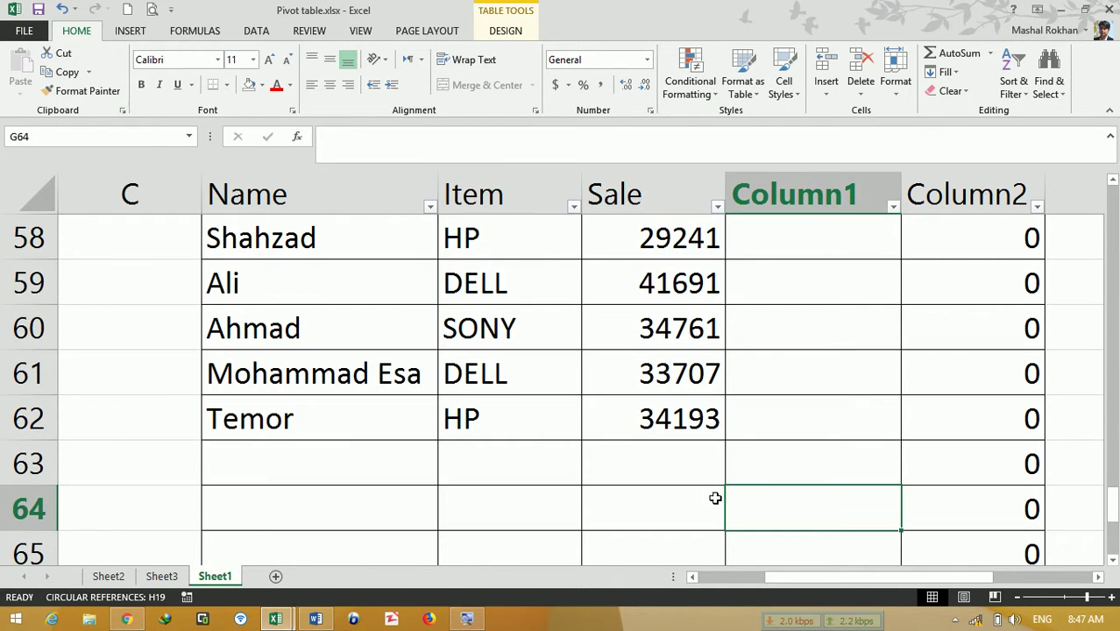
# Step: Select the Sale values in F19:F62 and rename the table as data
pyautogui.moveTo(675, 425); pyautogui.dragTo(670, 321)
pyautogui.click(506, 32)
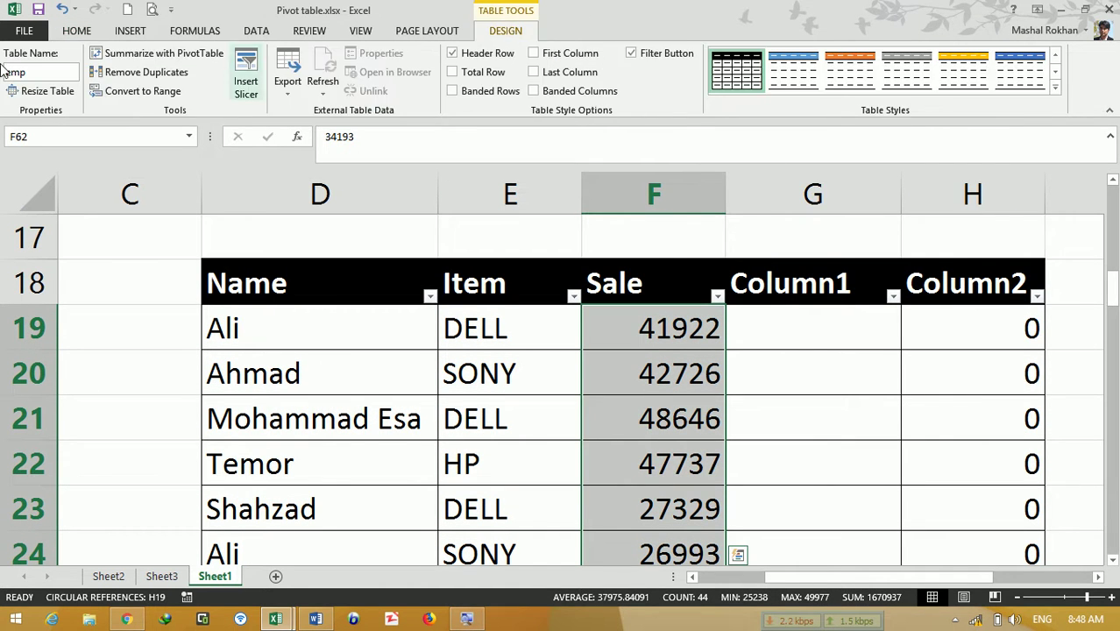
pyautogui.click(42, 74)
pyautogui.write('data')
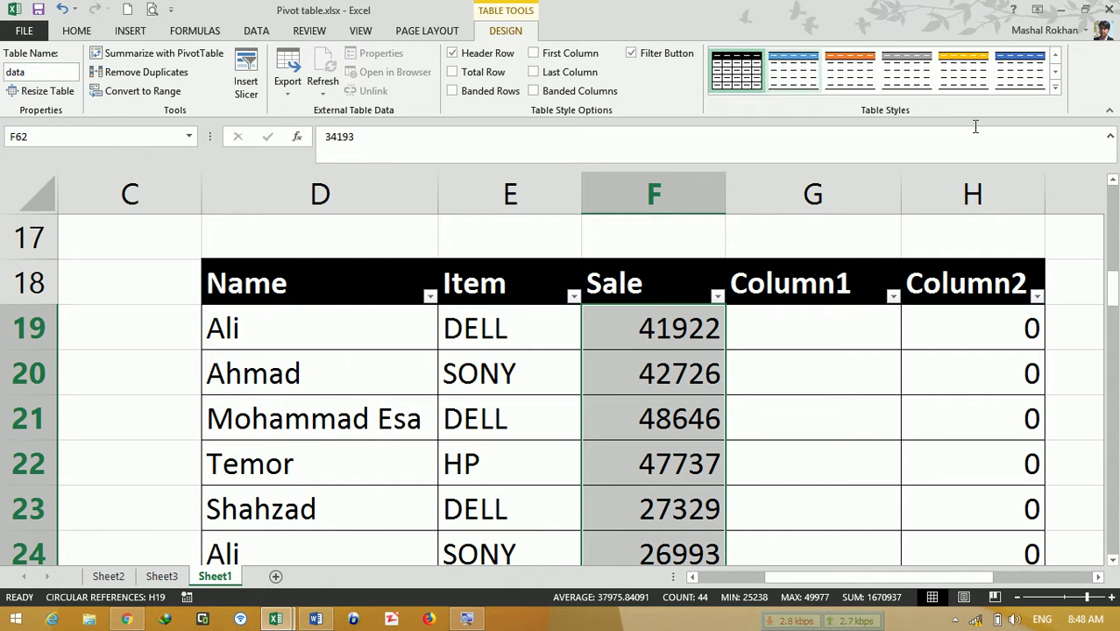
# Step: Enter the formula =SUM(data) in cell N27 and reselect that cell to check it
pyautogui.click(1066, 372)
pyautogui.click(1066, 371)
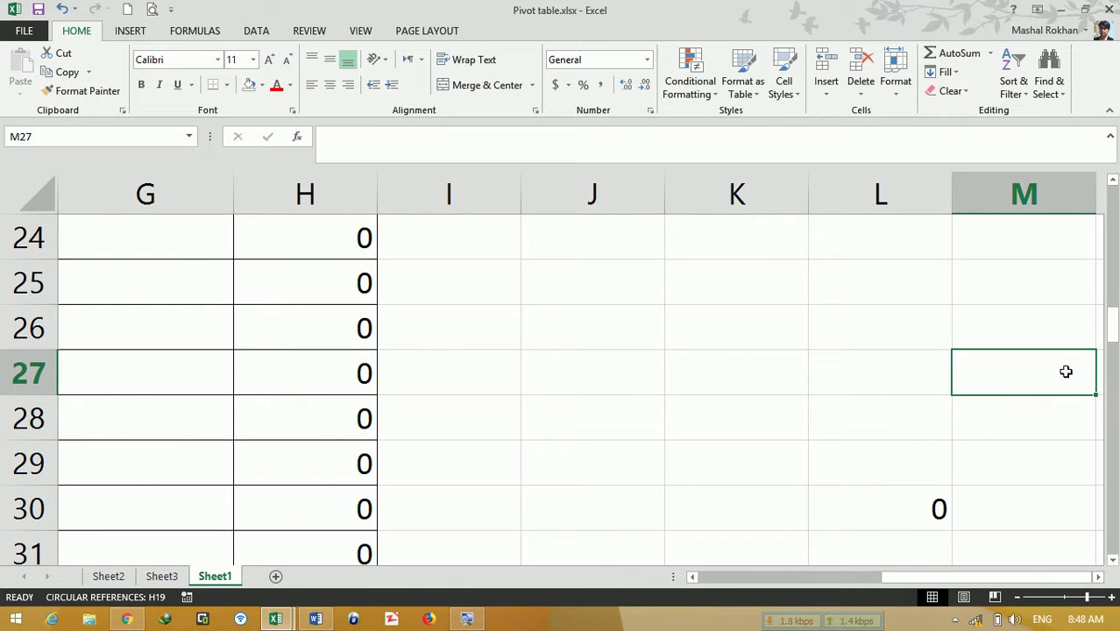
pyautogui.press('Right')
pyautogui.write('=')
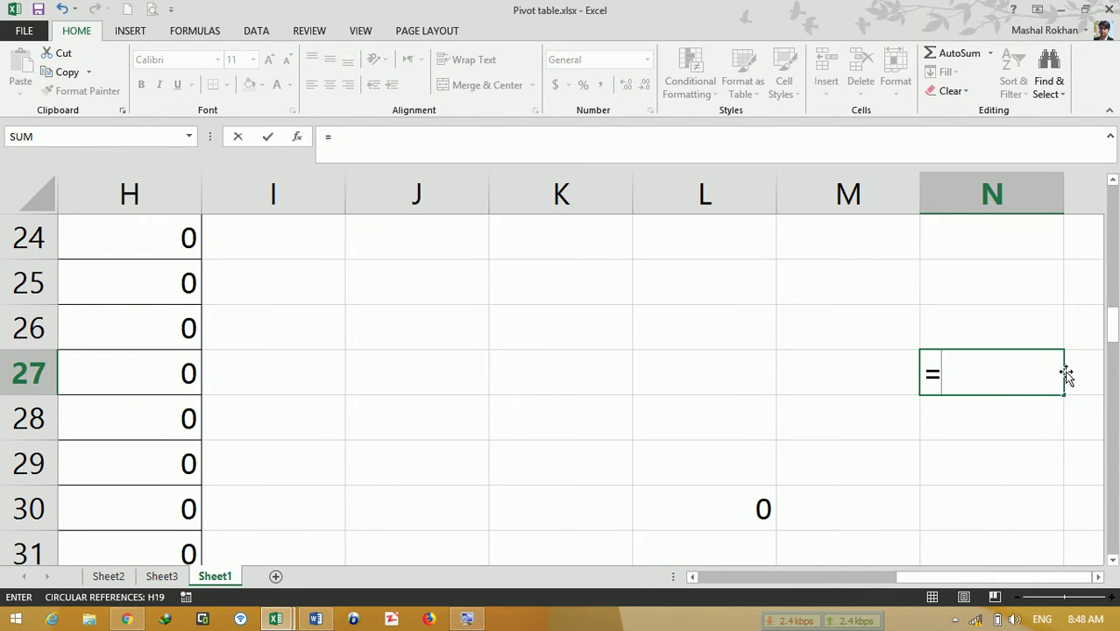
pyautogui.write('sum')
pyautogui.press('Tab')
pyautogui.write('data')
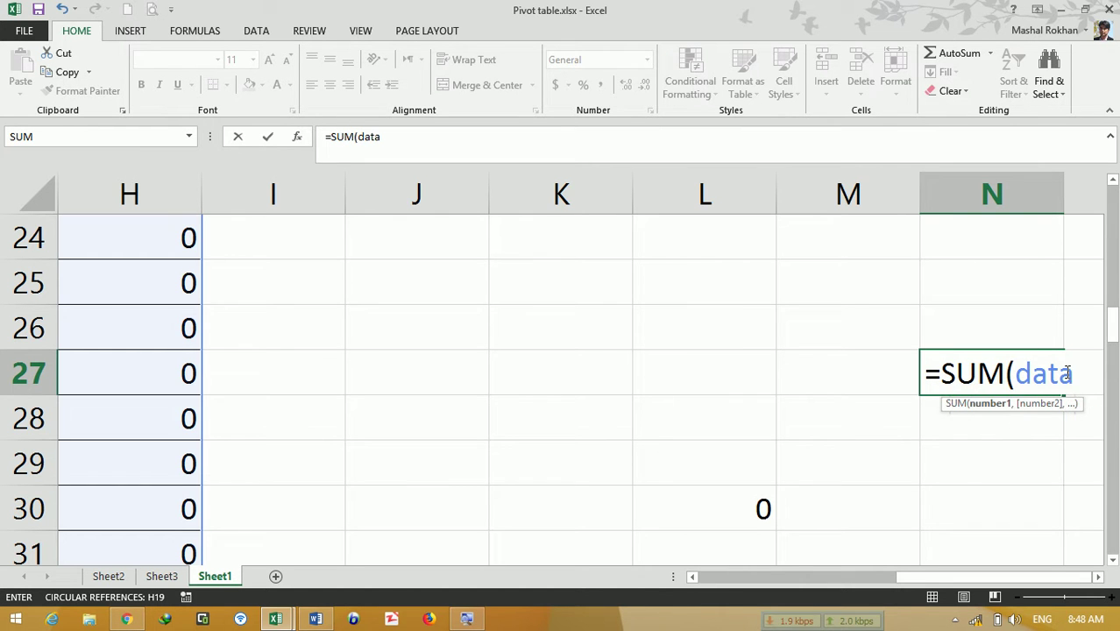
pyautogui.press('Return')
pyautogui.click(998, 360)
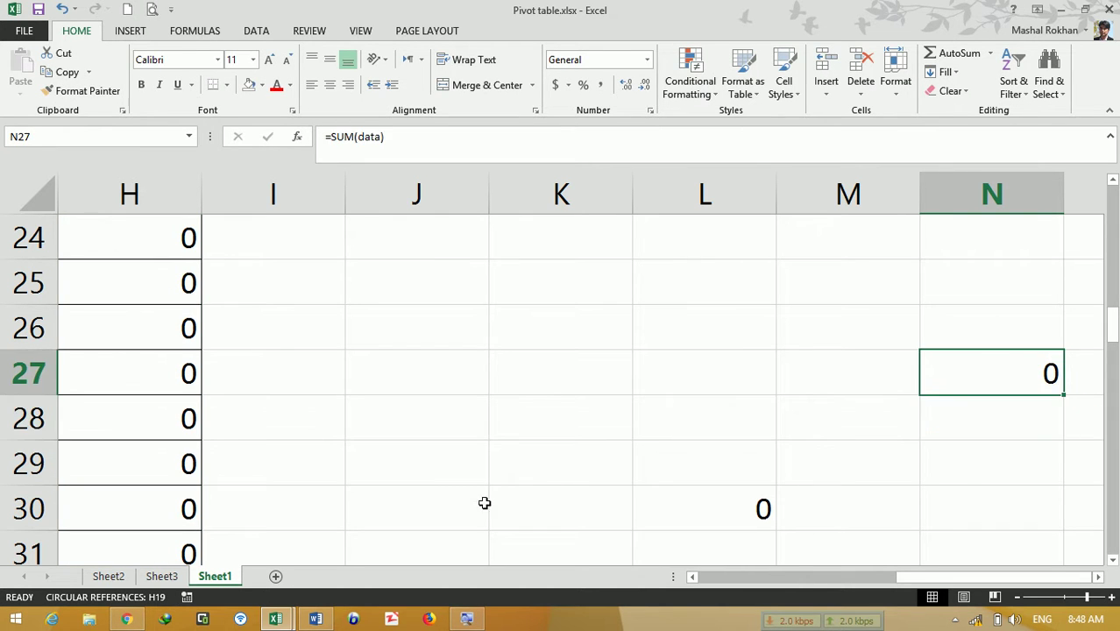
# Step: Create a new blank workbook and enter 10, 20, 30, 40 and 50 in cells A1 to A5
pyautogui.hotkey('ctrl', 'n')
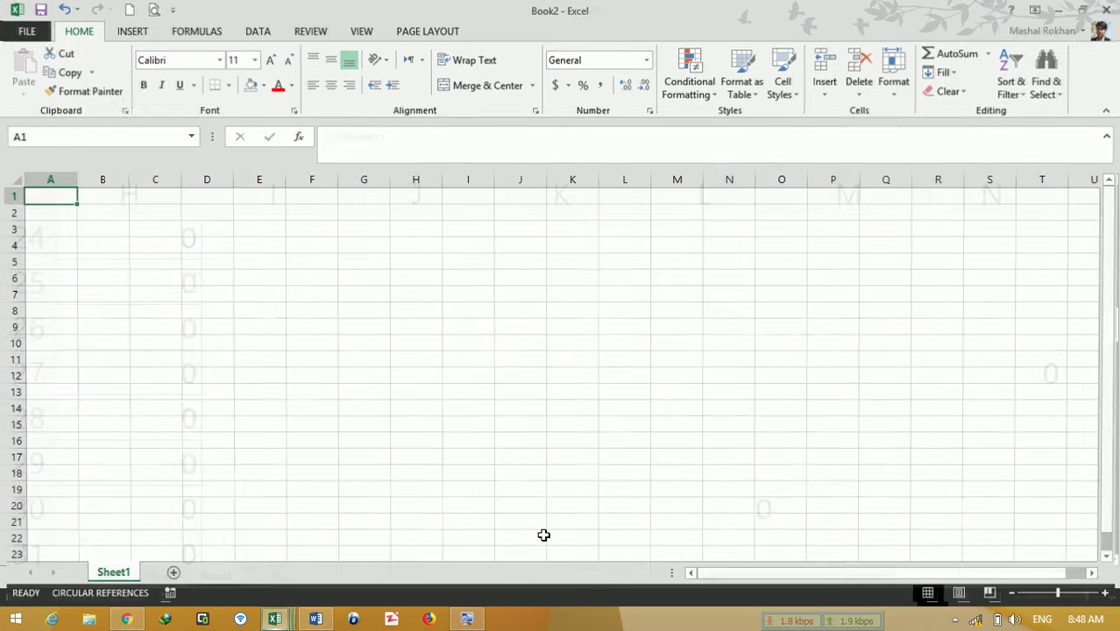
pyautogui.click(1085, 597)
pyautogui.write('10')
pyautogui.press('Return')
pyautogui.write('20')
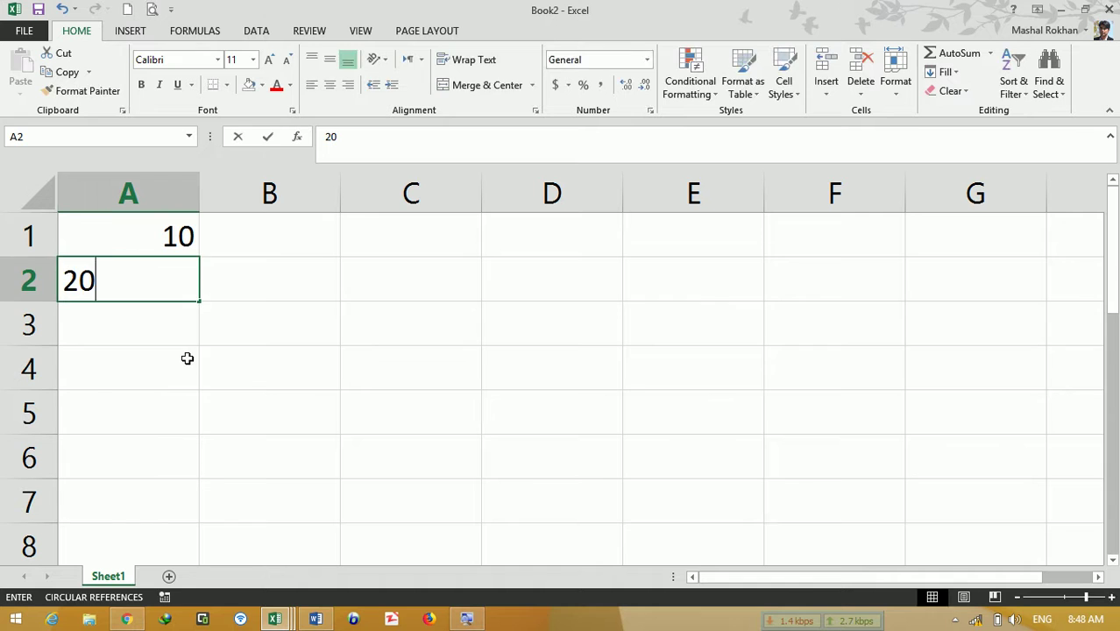
pyautogui.press('Return')
pyautogui.write('30')
pyautogui.press('Return')
pyautogui.write('40')
pyautogui.press('Return')
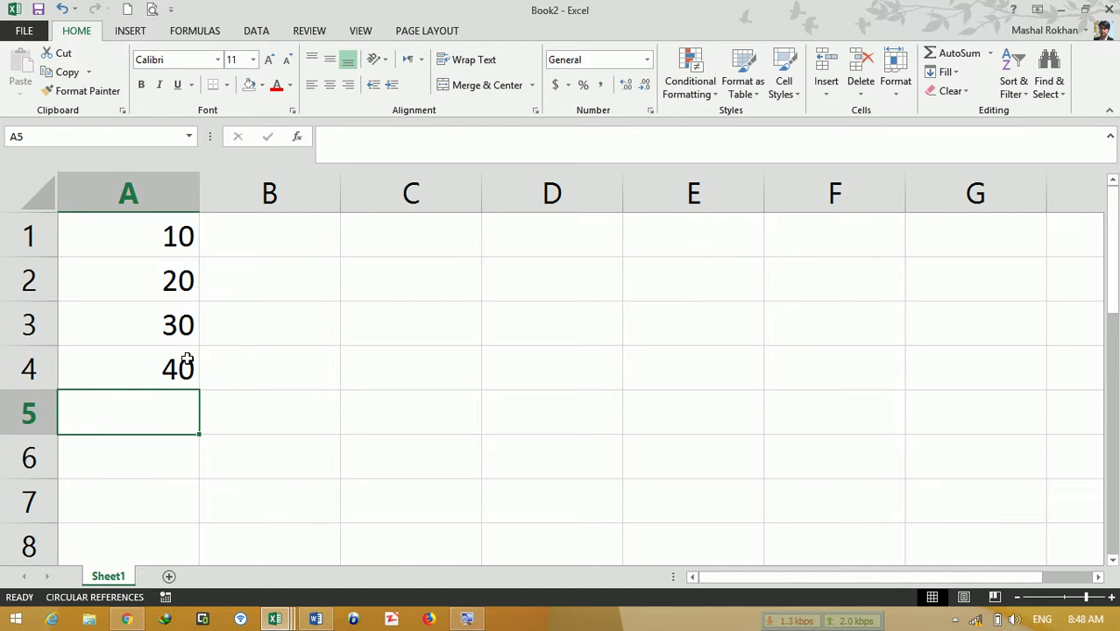
pyautogui.write('50')
pyautogui.press('Return')
# Step: Convert the numbers in A1:A5 to a table with a generated header row, and check its table name
pyautogui.moveTo(185, 238); pyautogui.dragTo(172, 418)
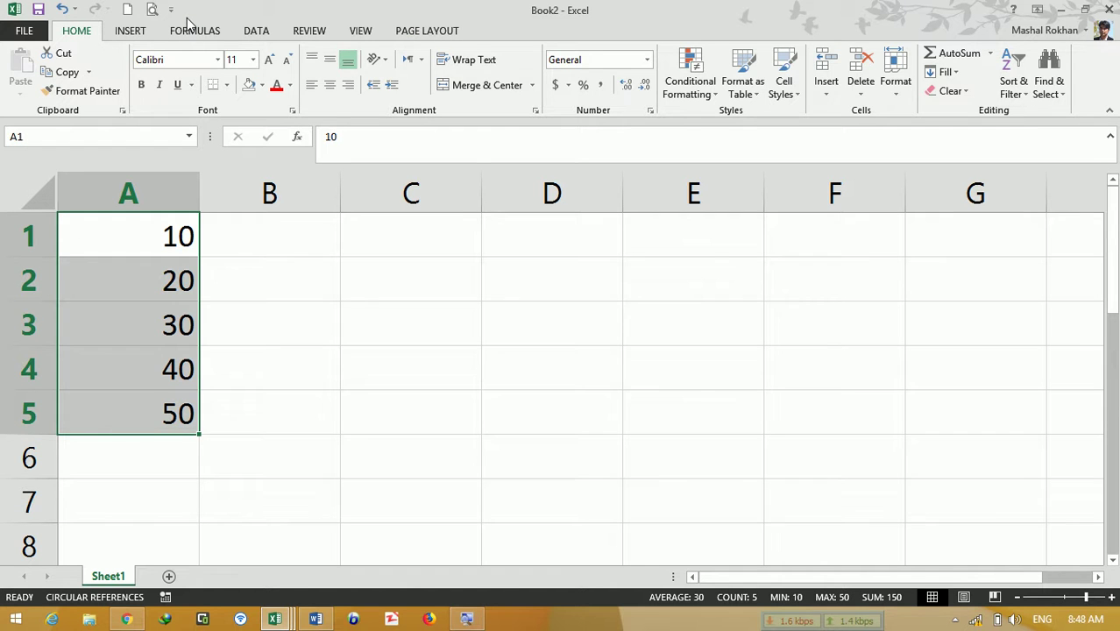
pyautogui.hotkey('ctrl', 't')
pyautogui.press('Return')
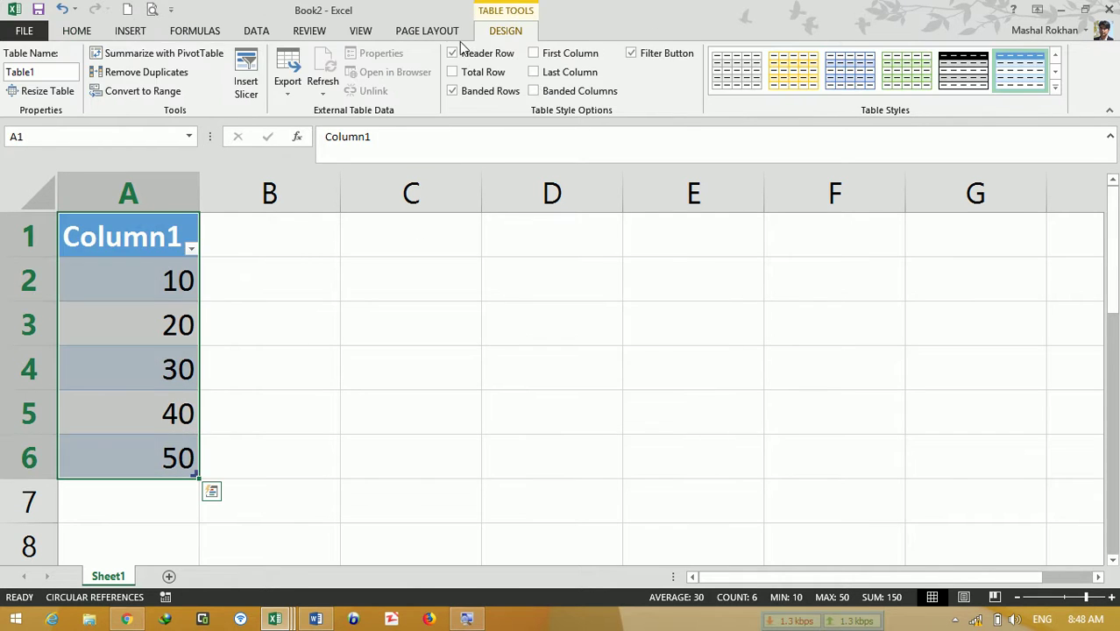
pyautogui.click(51, 76)
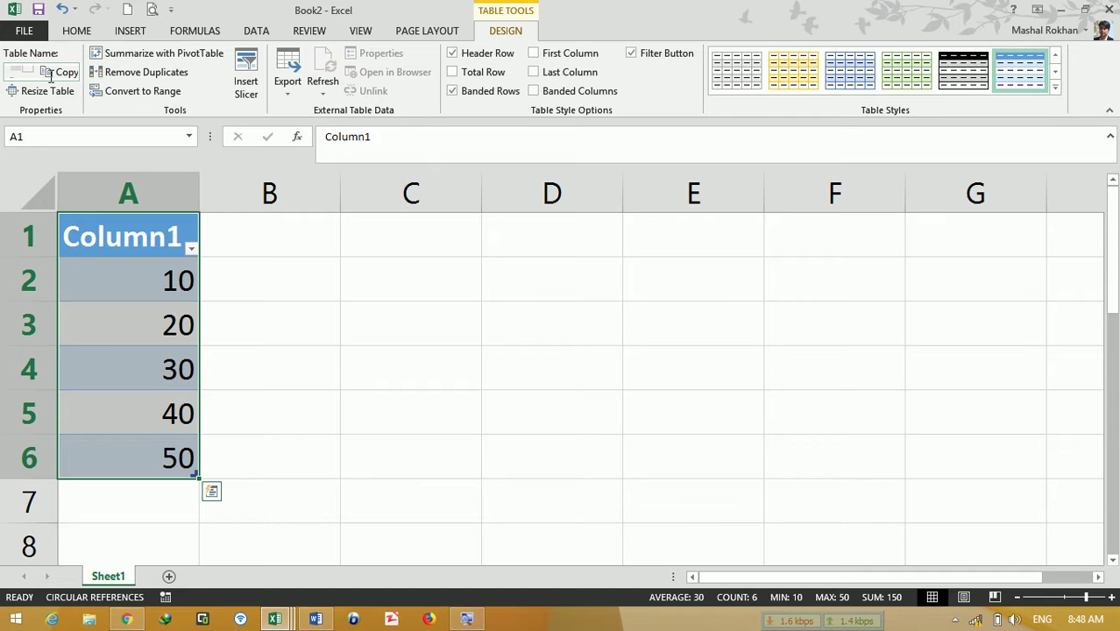
# Step: Enter the formula =SUM(Table1) in cell D5 to total the new table
pyautogui.click(491, 400)
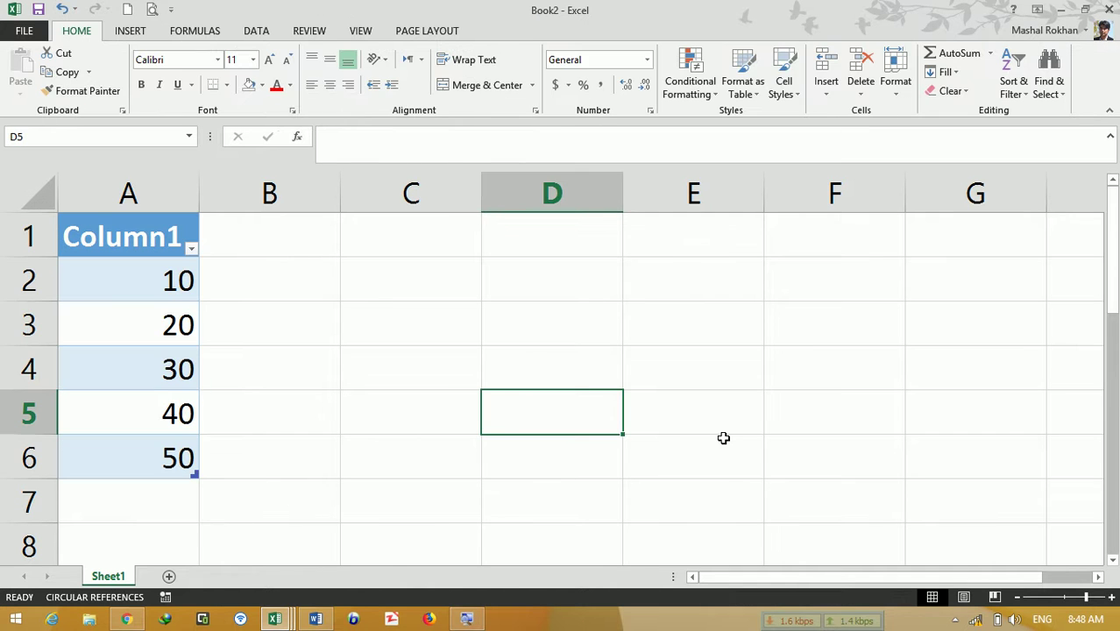
pyautogui.write('=su')
pyautogui.press('Tab')
pyautogui.write('tabl')
pyautogui.press('Tab')
pyautogui.write(')')
pyautogui.press('Return')
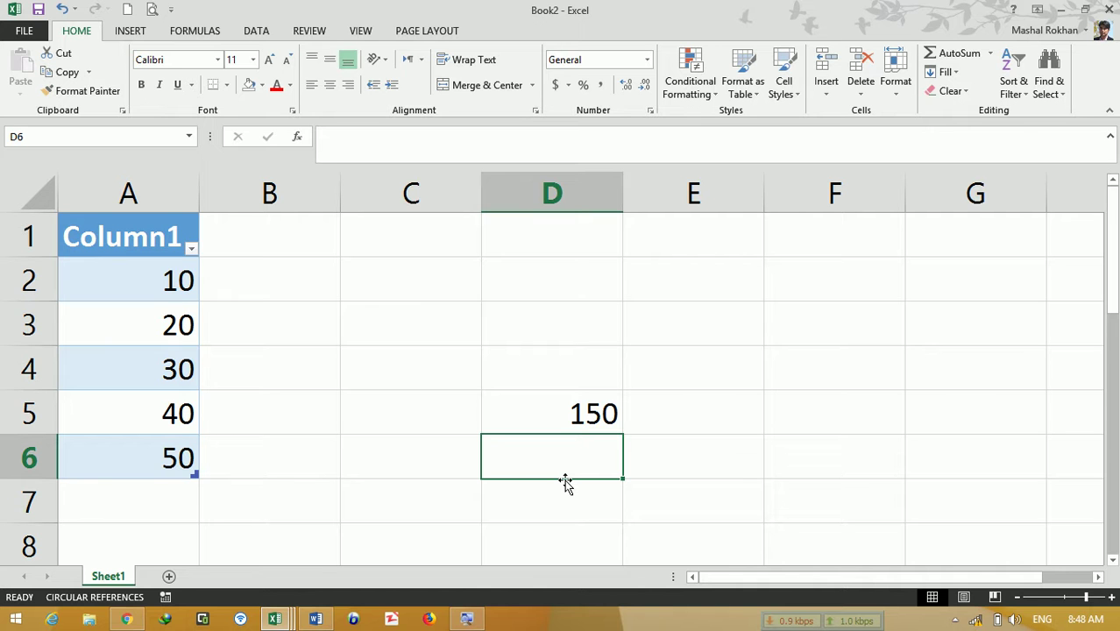
# Step: Enter the text sum in cell D6 and the formula =MAX(Table1) in cell E6
pyautogui.write('sum')
pyautogui.press('Tab')
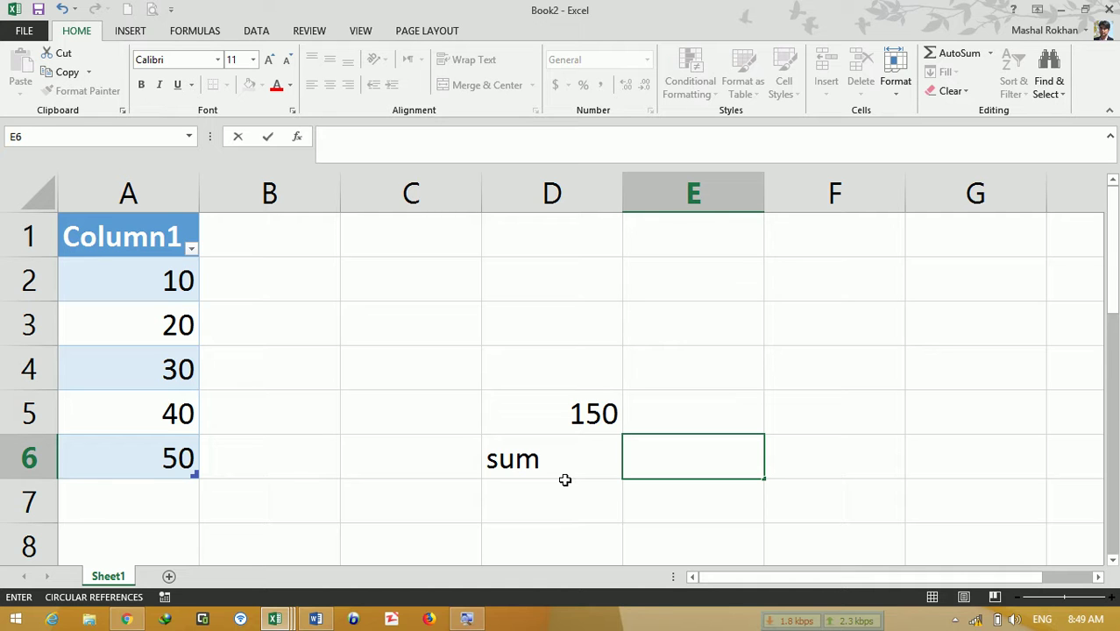
pyautogui.write('=sum')
pyautogui.press('Tab')
pyautogui.press('BackSpace')
pyautogui.press('BackSpace')
pyautogui.press('BackSpace')
pyautogui.press('BackSpace')
pyautogui.write('max')
pyautogui.press('Tab')
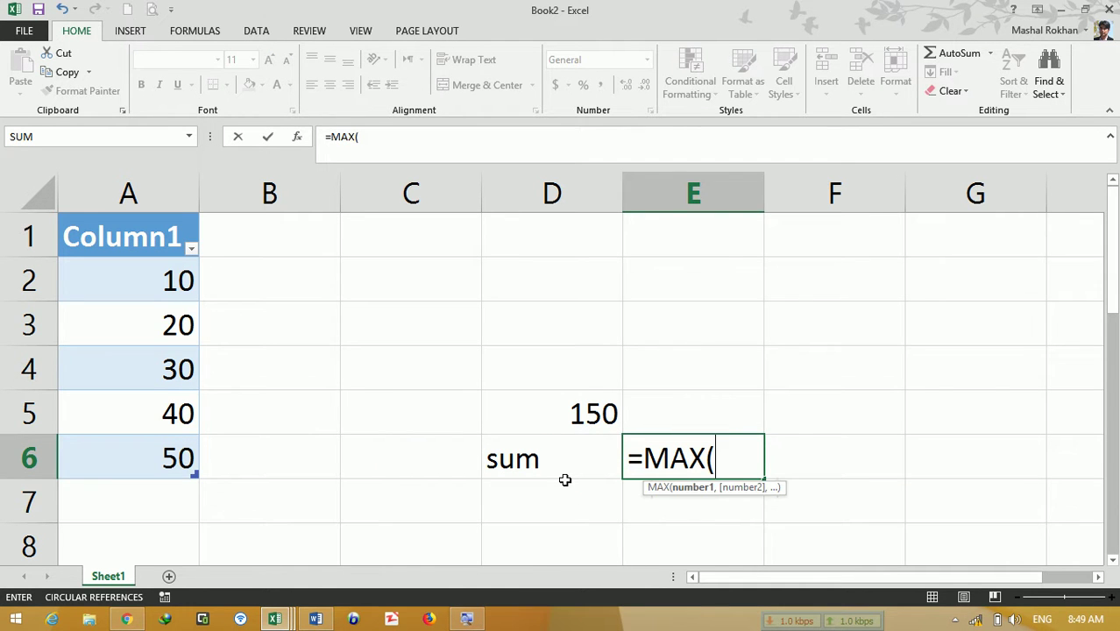
pyautogui.write('tabl')
pyautogui.press('Tab')
pyautogui.write(')')
pyautogui.click(567, 483)
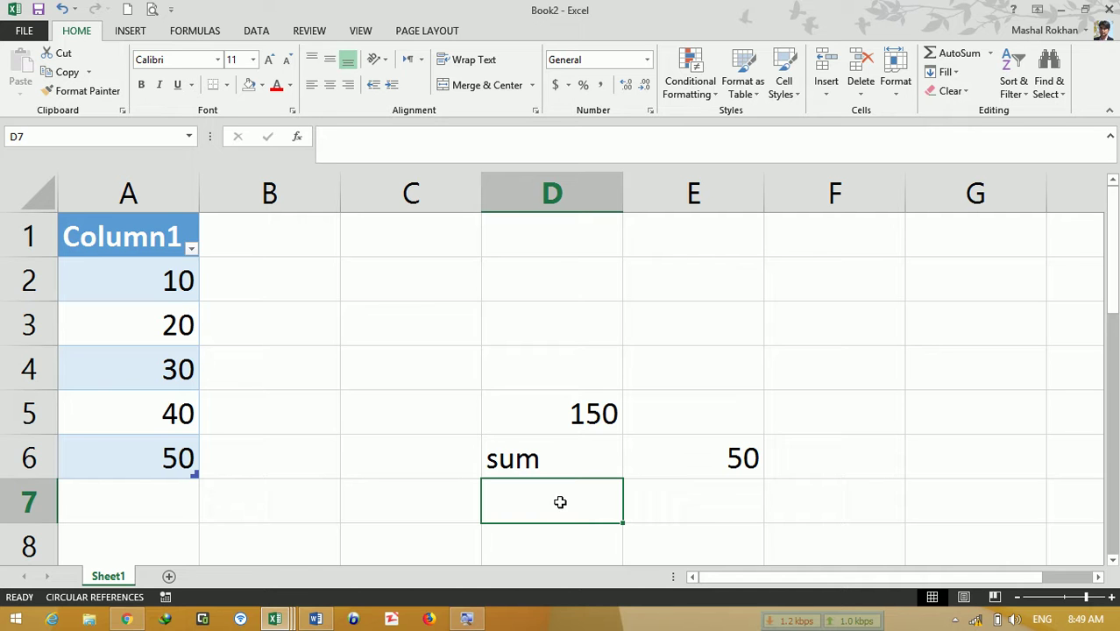
pyautogui.moveTo(276, 620)
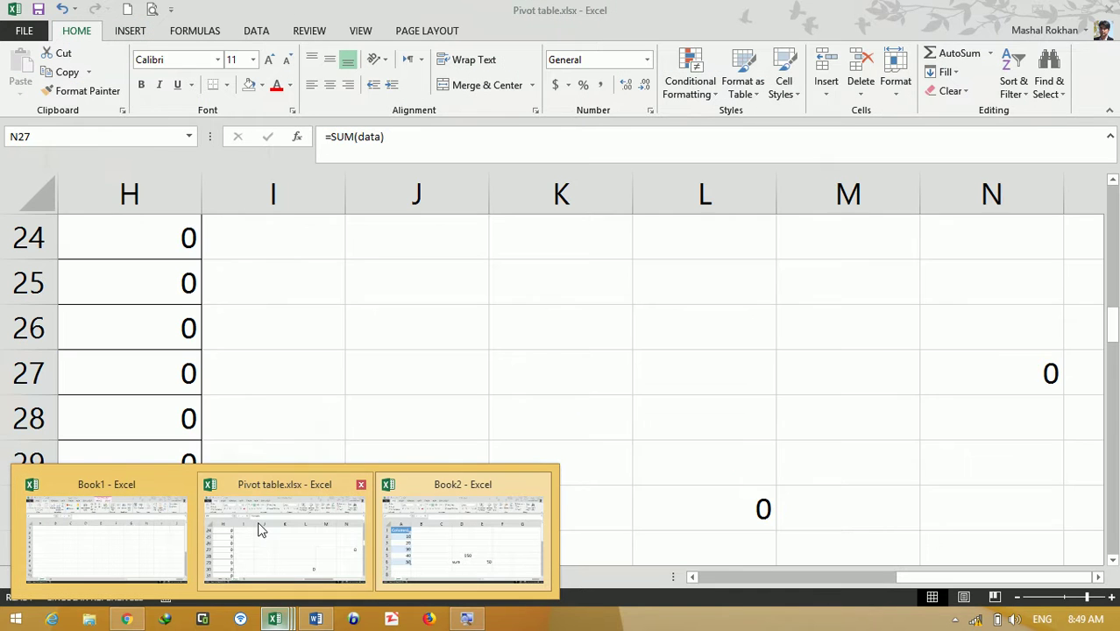
pyautogui.click(247, 530)
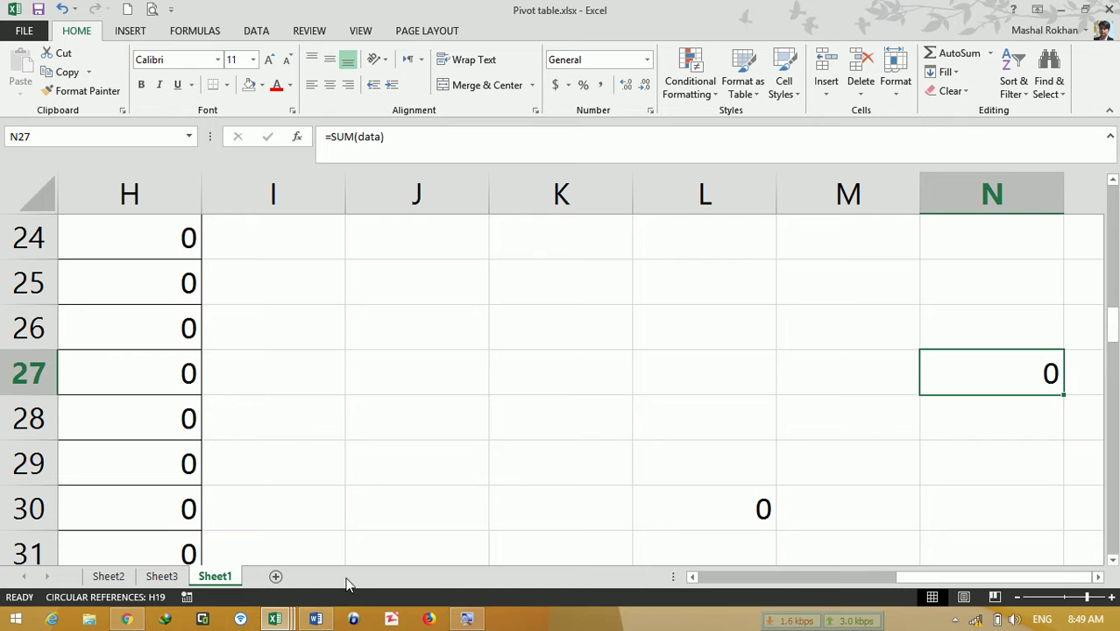
pyautogui.click(275, 619)
pyautogui.click(453, 567)
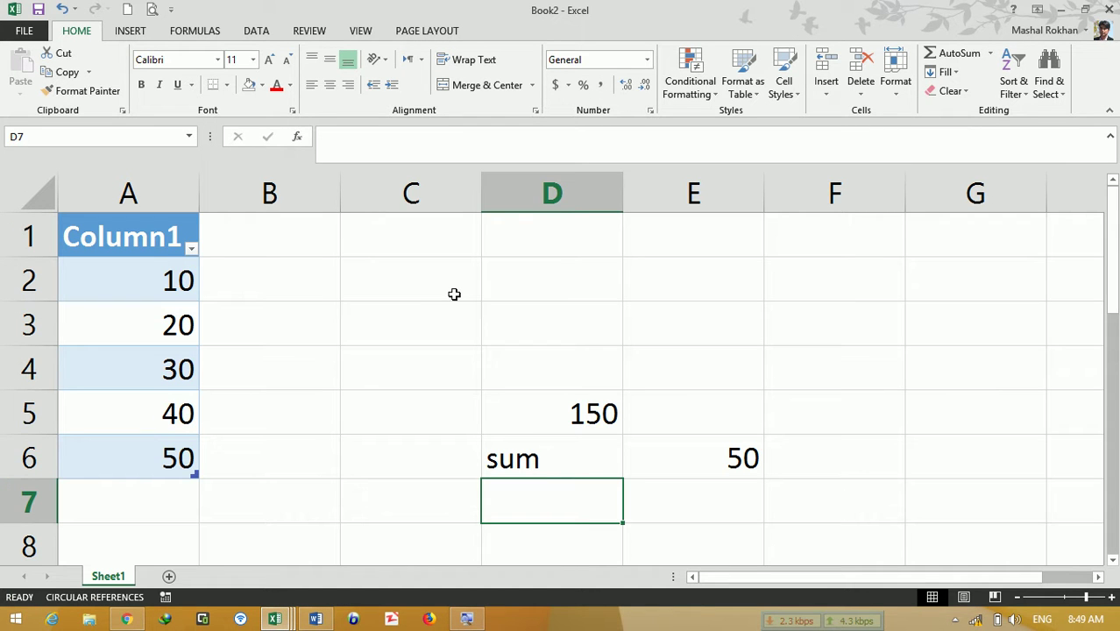
# Step: Clear the formulas and label in D5:E6, and show the design options of the Column1 table
pyautogui.moveTo(385, 312); pyautogui.dragTo(770, 513)
pyautogui.click(88, 333)
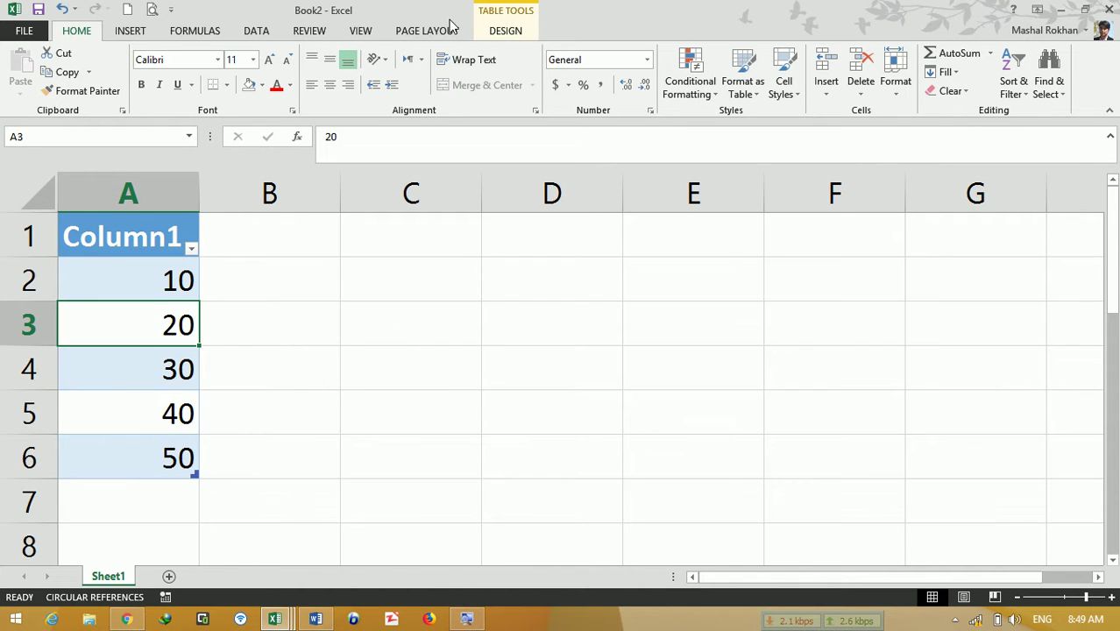
pyautogui.click(527, 37)
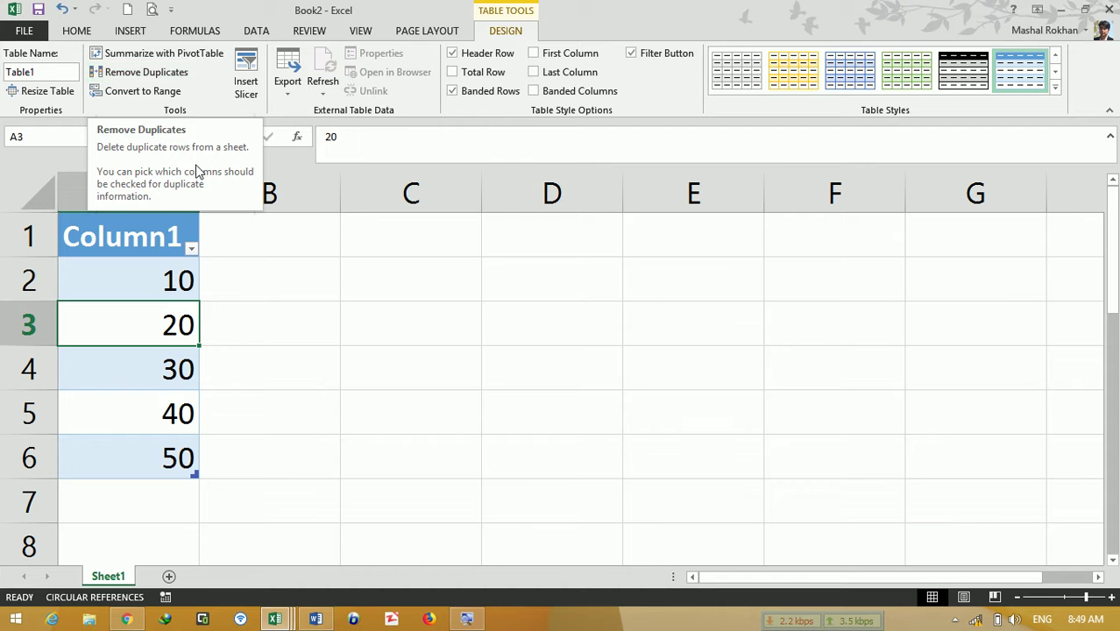
# Step: Set cell A6 to 10 and remove the duplicate values from the table's Column1
pyautogui.click(139, 457)
pyautogui.write('10')
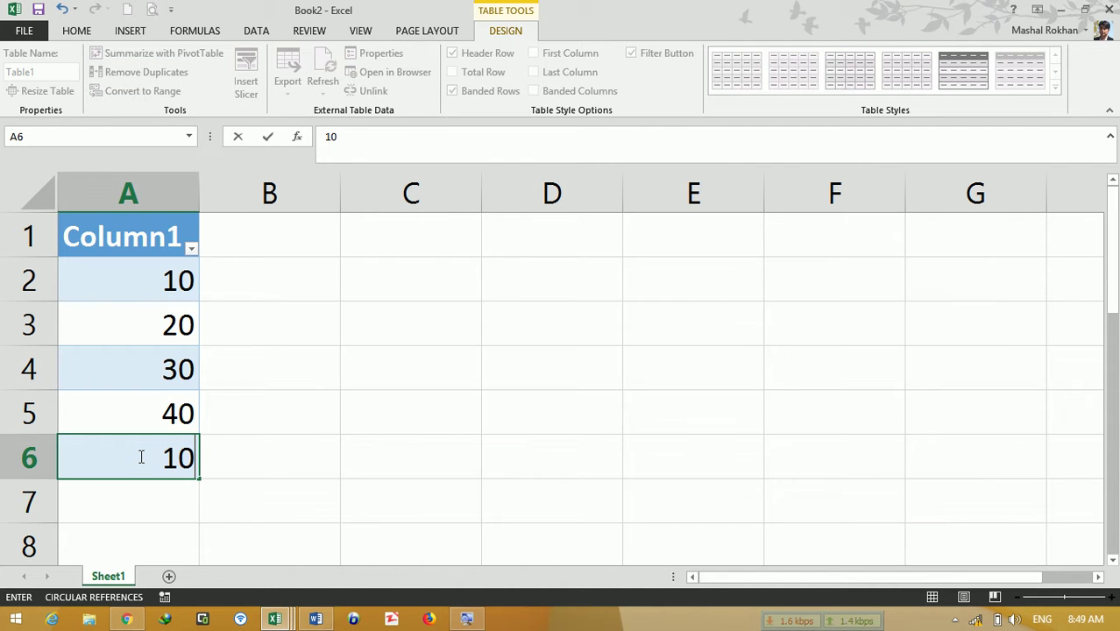
pyautogui.press('Return')
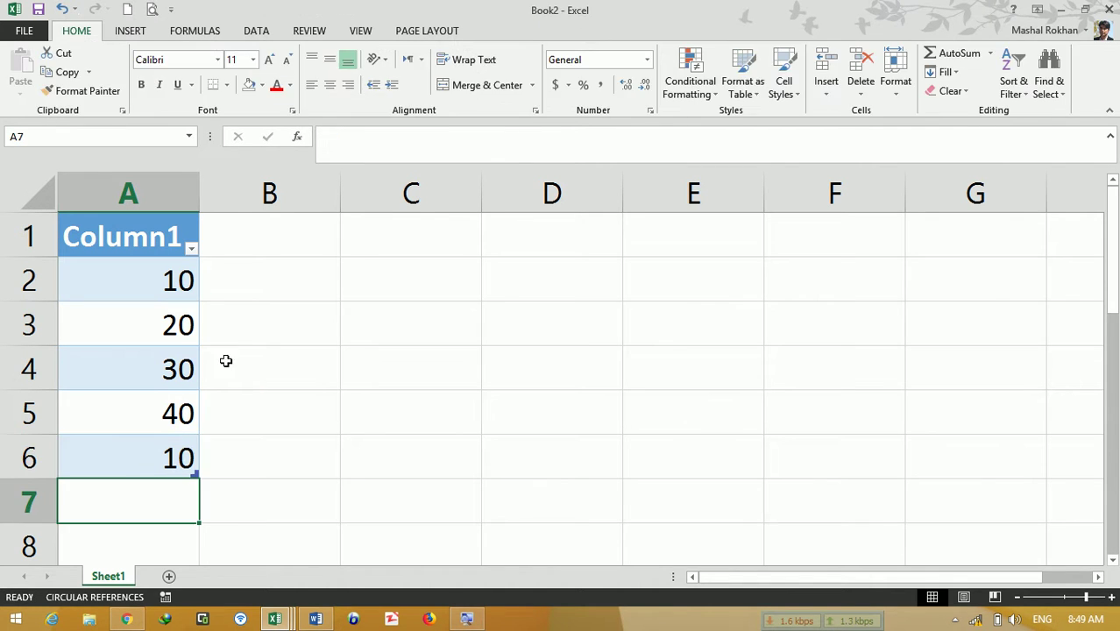
pyautogui.click(170, 284)
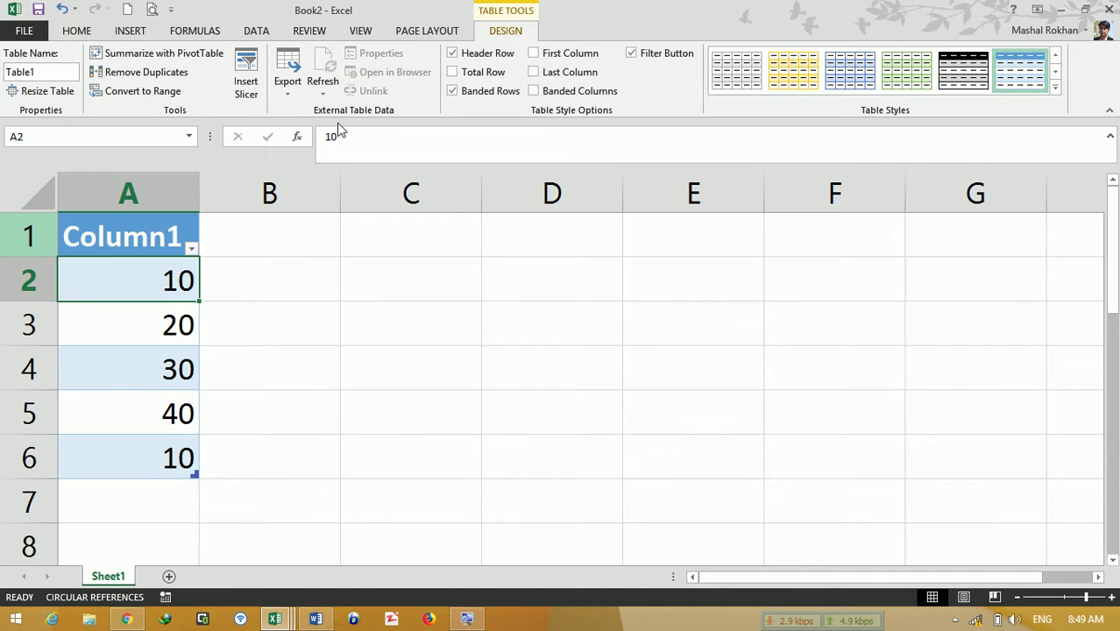
pyautogui.click(184, 81)
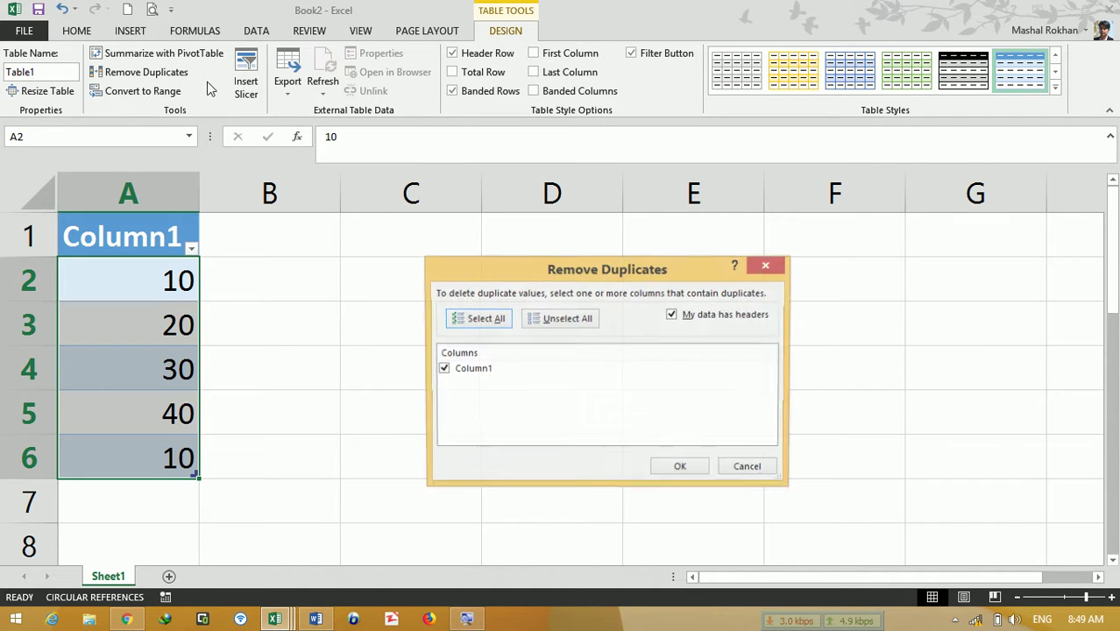
pyautogui.click(691, 467)
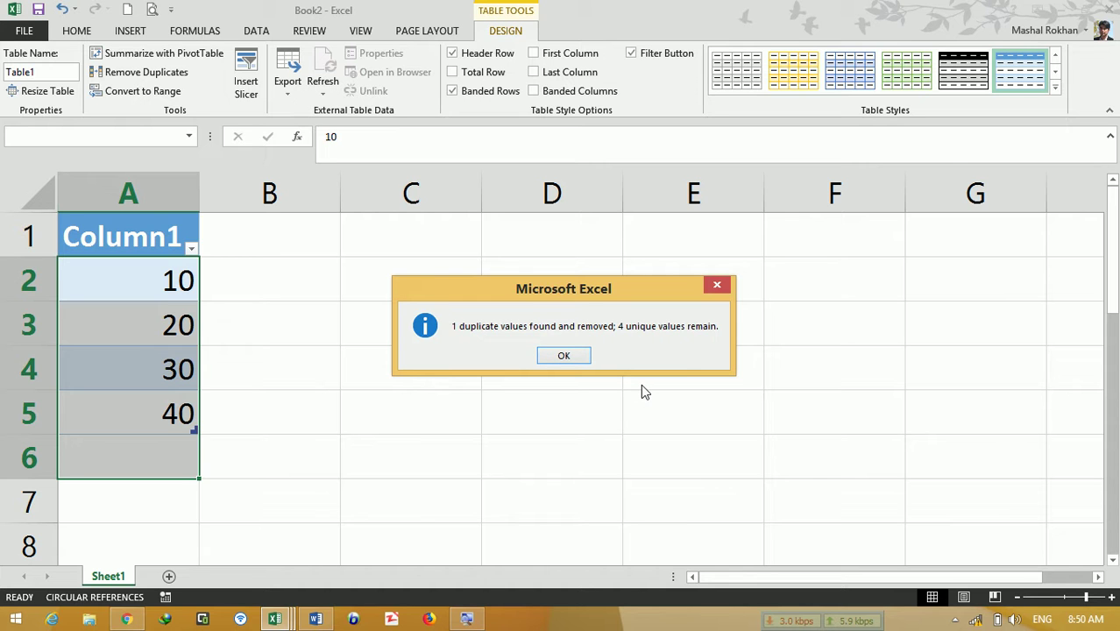
pyautogui.click(578, 357)
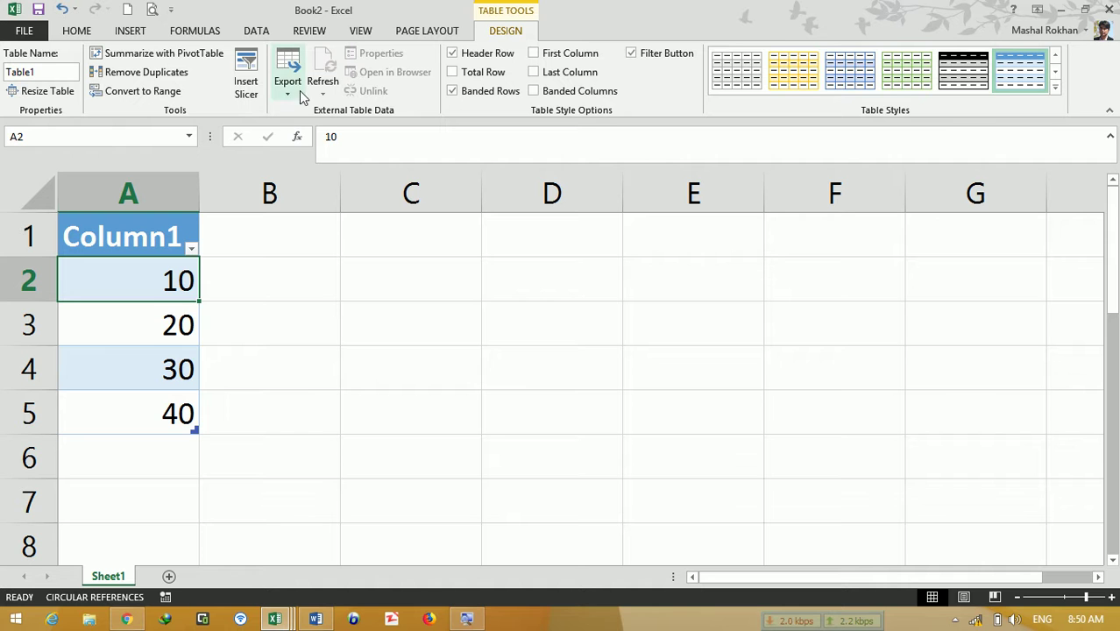
# Step: Enter a first name with 10 in C3:D3 and a different first name with 30 in C4:D4
pyautogui.click(424, 322)
pyautogui.write('ali')
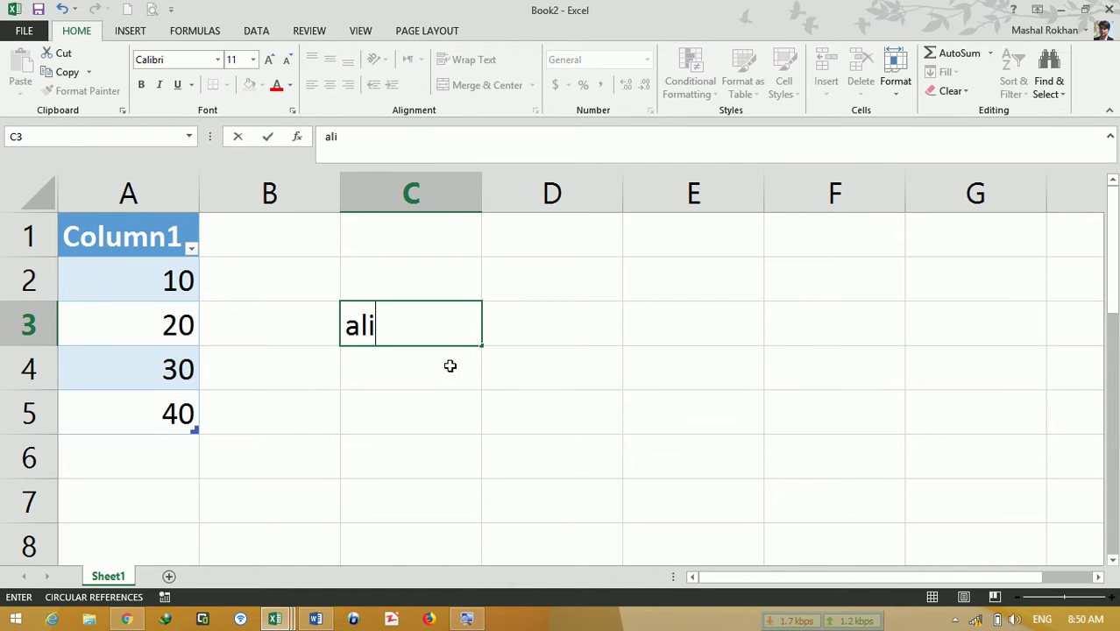
pyautogui.press('Tab')
pyautogui.write('10')
pyautogui.press('Return')
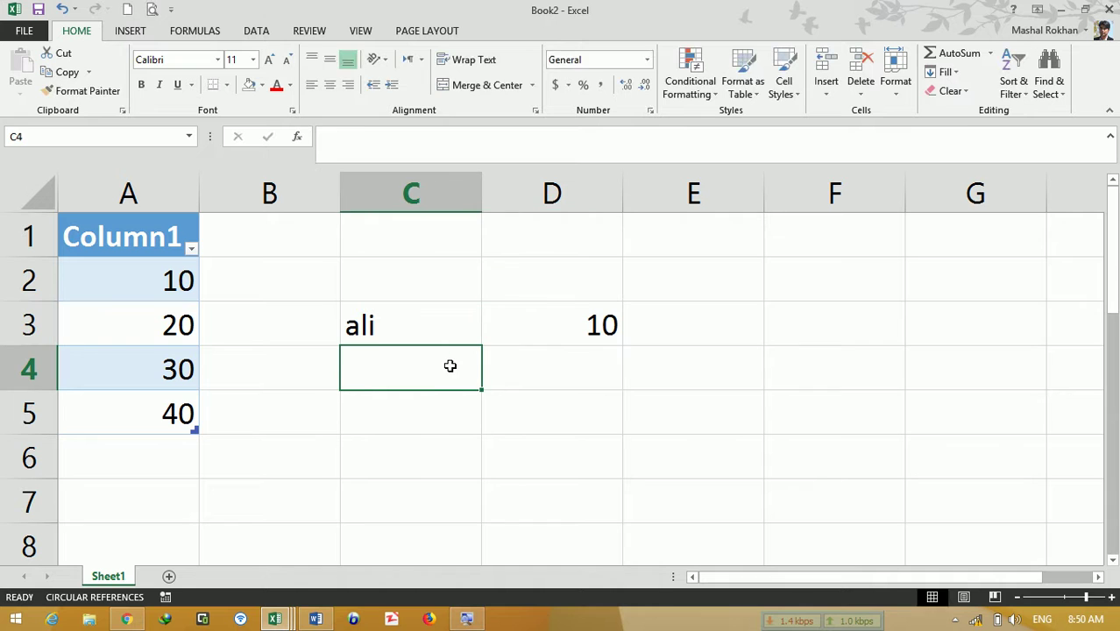
pyautogui.write('ahmad')
pyautogui.press('Tab')
pyautogui.write('32')
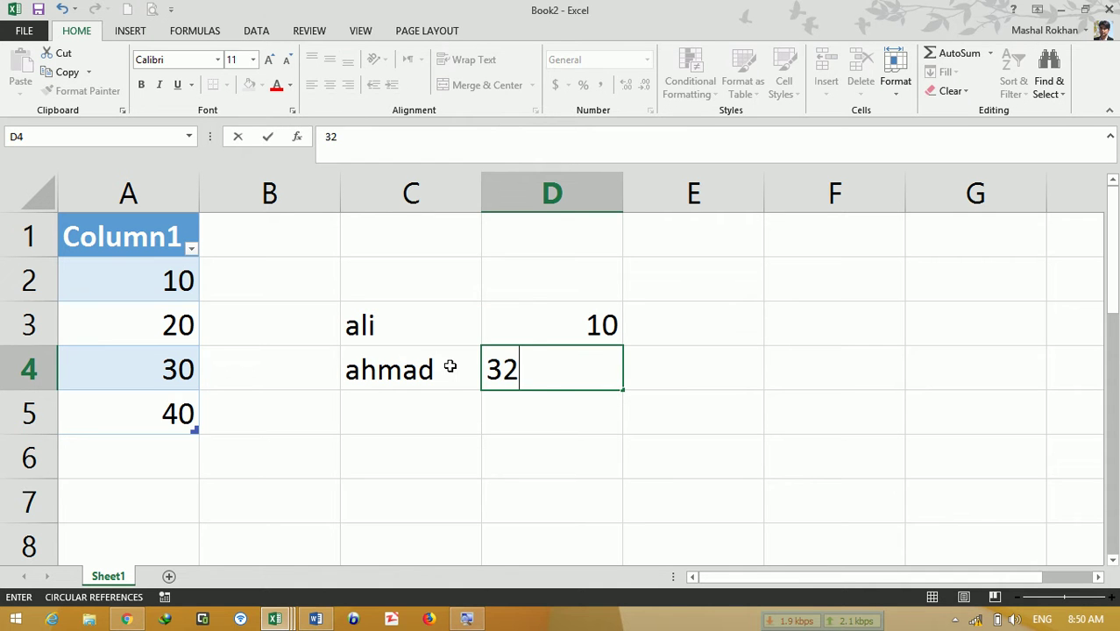
pyautogui.press('BackSpace')
pyautogui.press('BackSpace')
pyautogui.write('30')
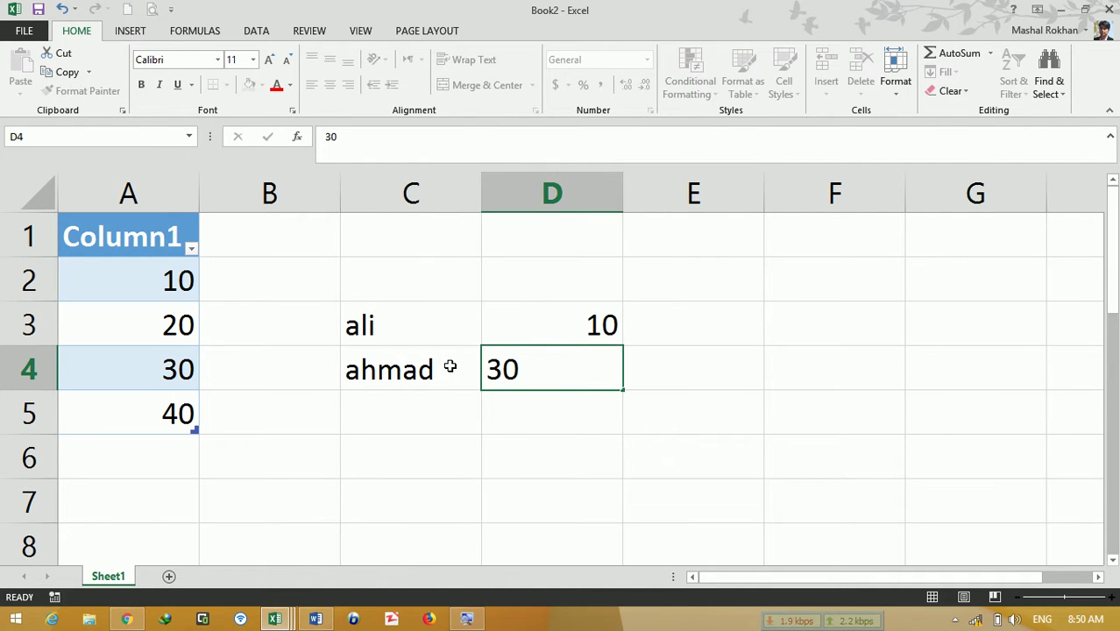
pyautogui.press('Return')
# Step: Enter a duplicate of the C3:D3 row in C5:D5, using the same first name and 10
pyautogui.write('ali')
pyautogui.press('Tab')
pyautogui.write('2')
pyautogui.press('BackSpace')
pyautogui.write('10')
pyautogui.press('Return')
# Step: Convert C3:D5 to a table with a generated header row
pyautogui.moveTo(409, 344); pyautogui.dragTo(598, 405)
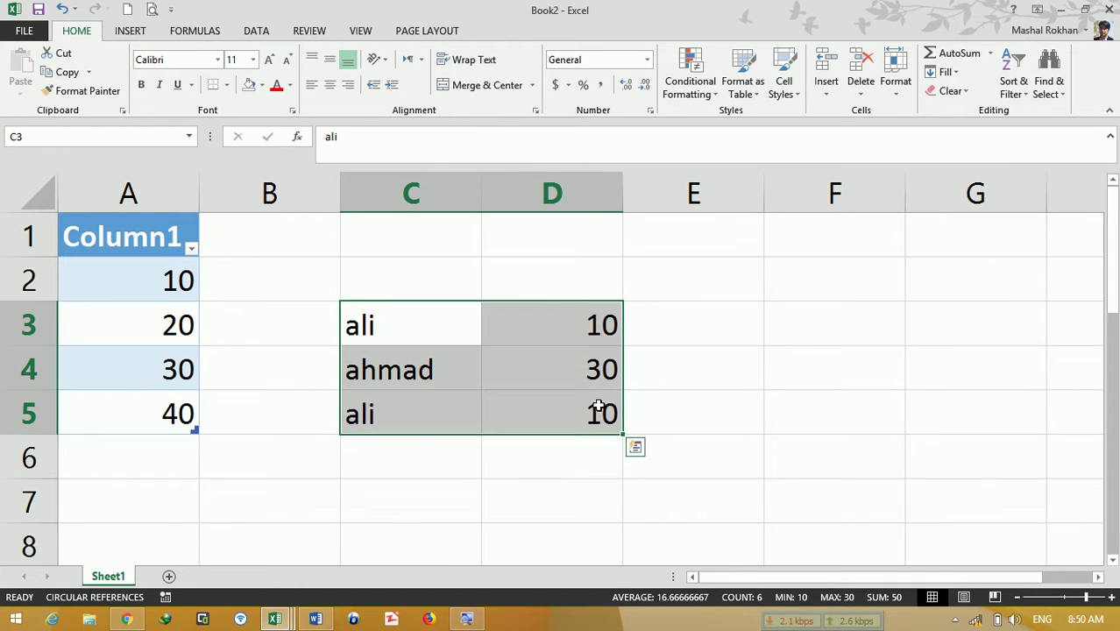
pyautogui.hotkey('ctrl', 't')
pyautogui.click(601, 403)
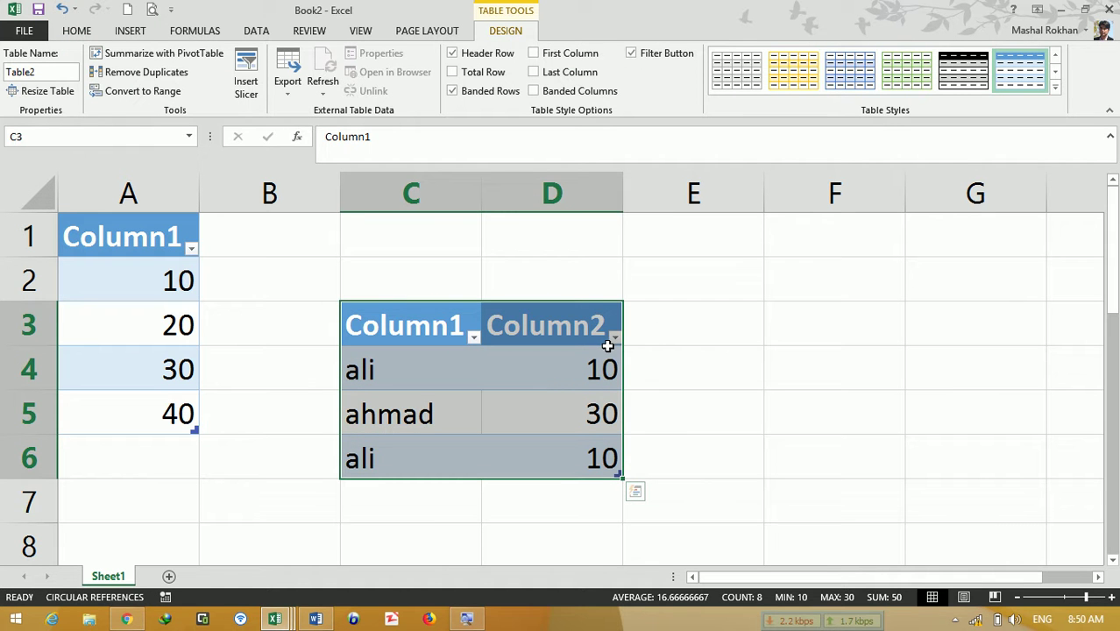
pyautogui.hotkey('ctrl', 'q')
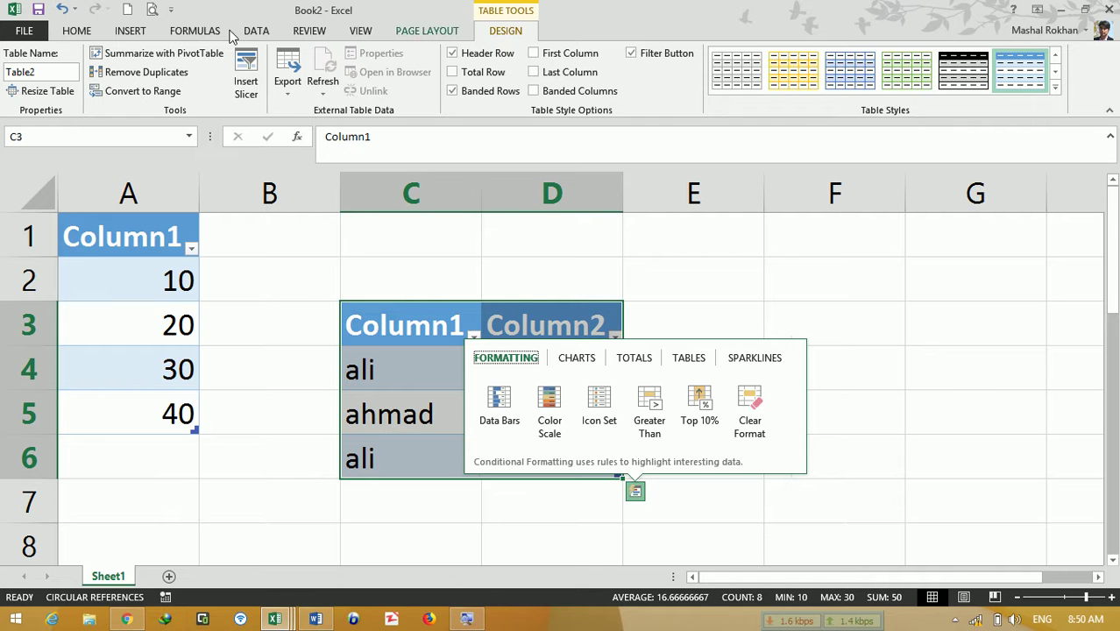
# Step: Remove the duplicate rows from the two-column table, comparing both Column1 and Column2
pyautogui.click(140, 72)
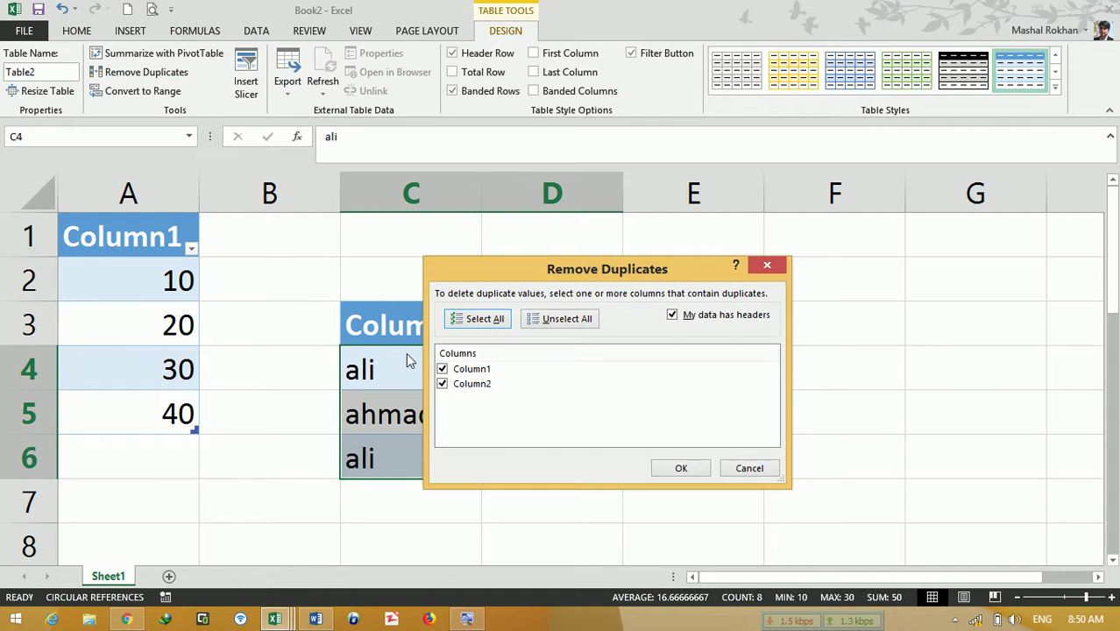
pyautogui.moveTo(465, 280); pyautogui.dragTo(701, 257)
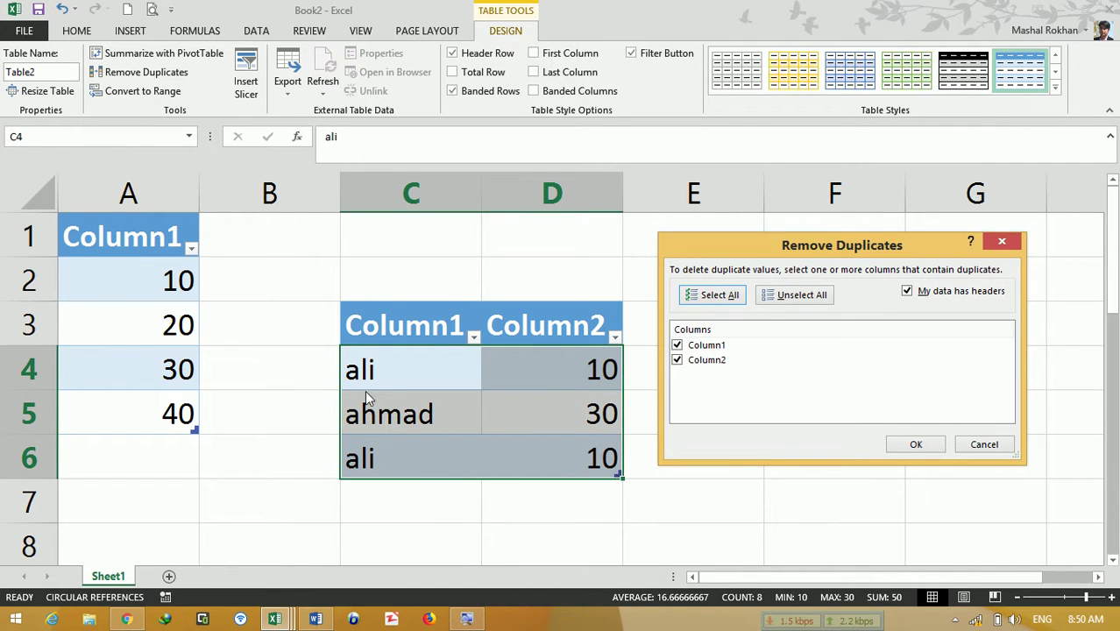
pyautogui.click(913, 446)
pyautogui.click(561, 357)
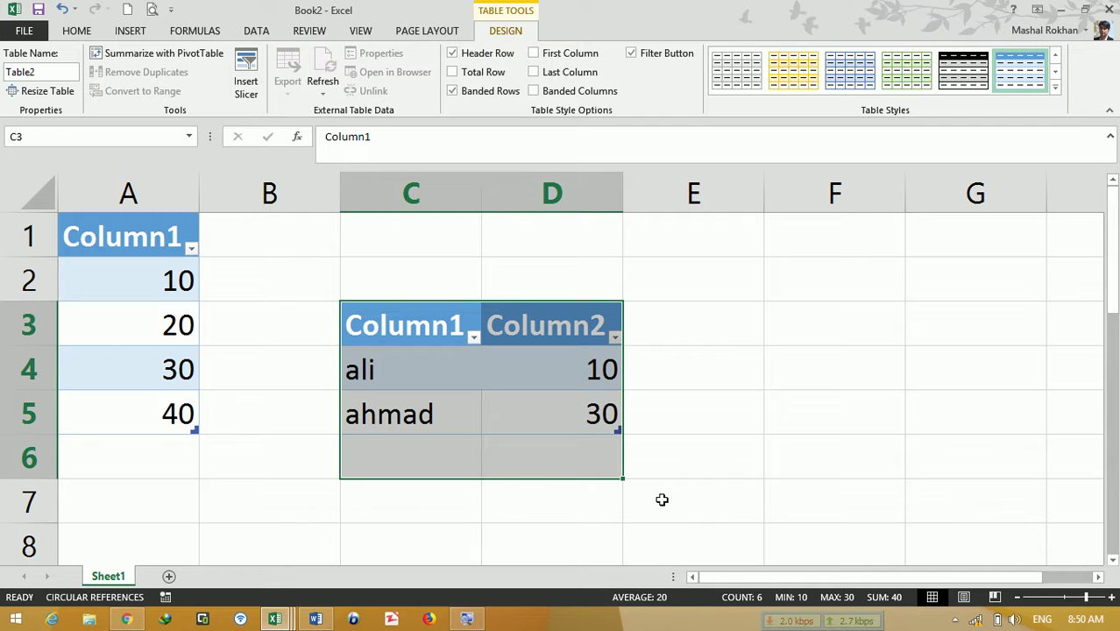
# Step: Convert the two-column table to a normal range and check its cells
pyautogui.click(467, 383)
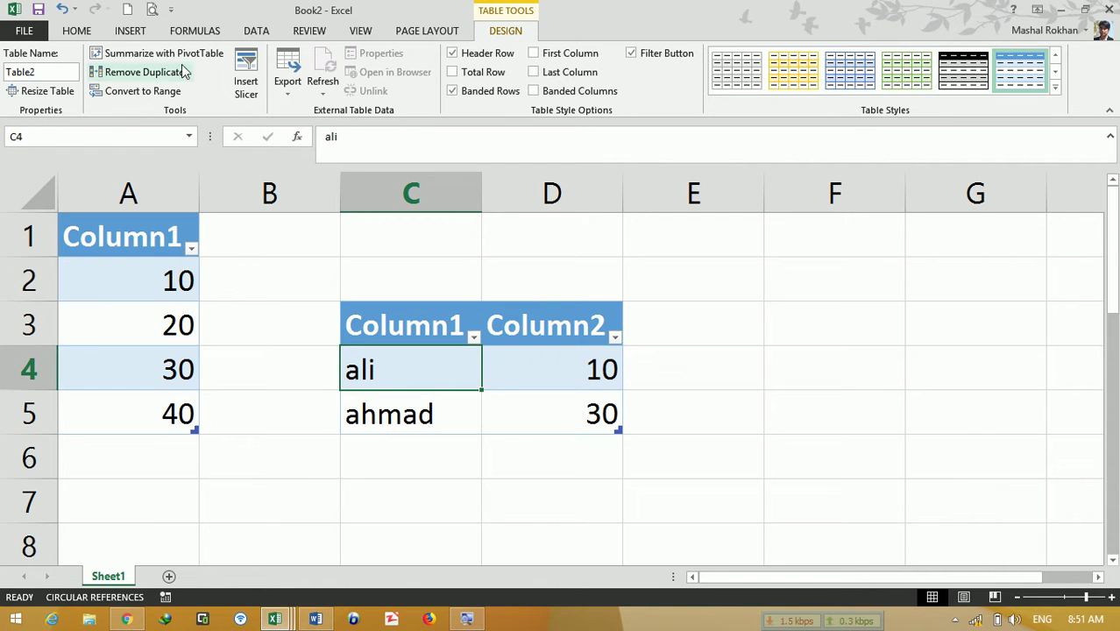
pyautogui.click(140, 91)
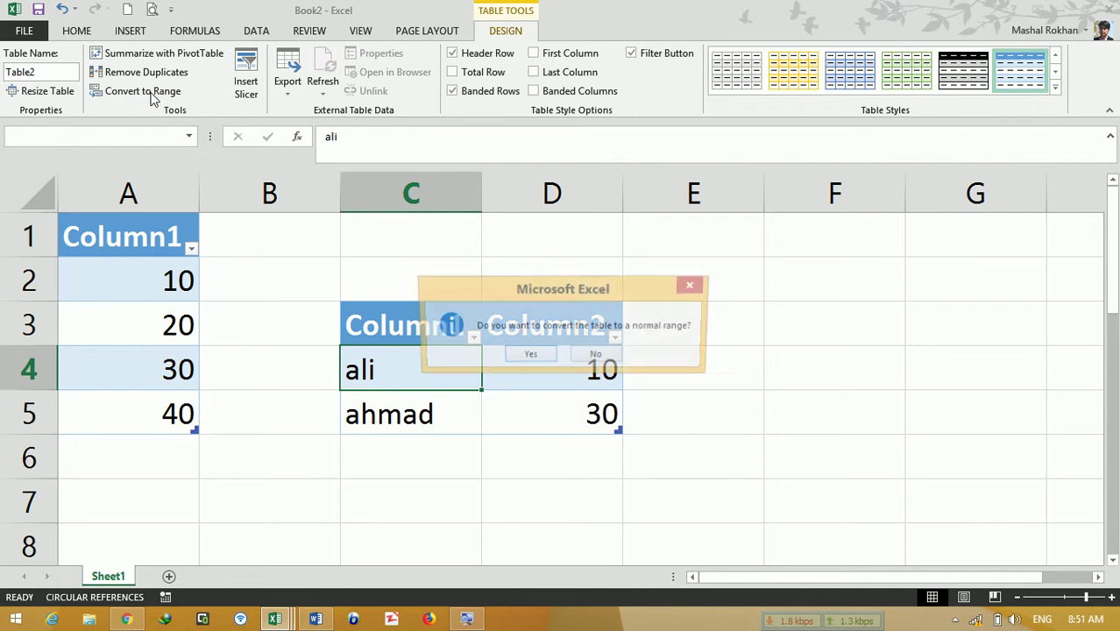
pyautogui.click(529, 357)
pyautogui.click(498, 359)
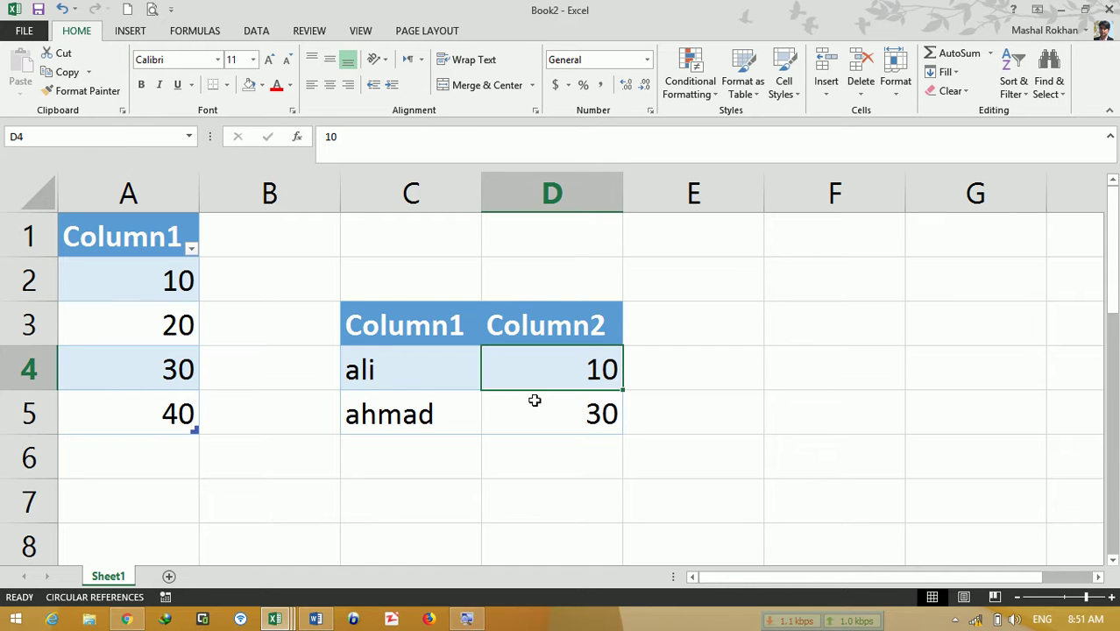
pyautogui.click(426, 363)
pyautogui.click(557, 383)
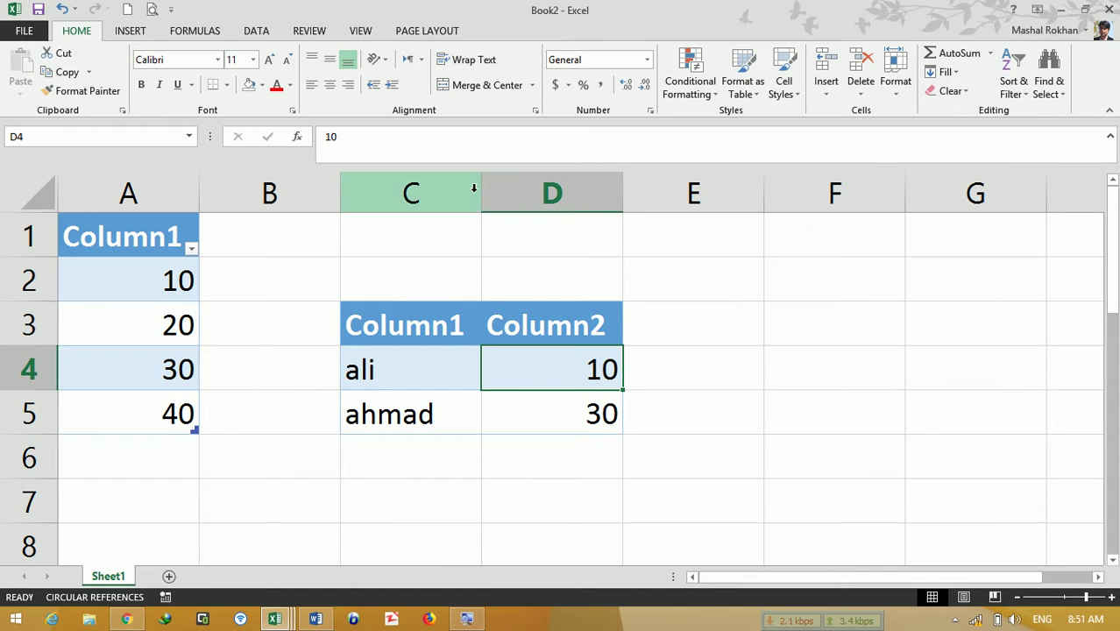
pyautogui.click(465, 386)
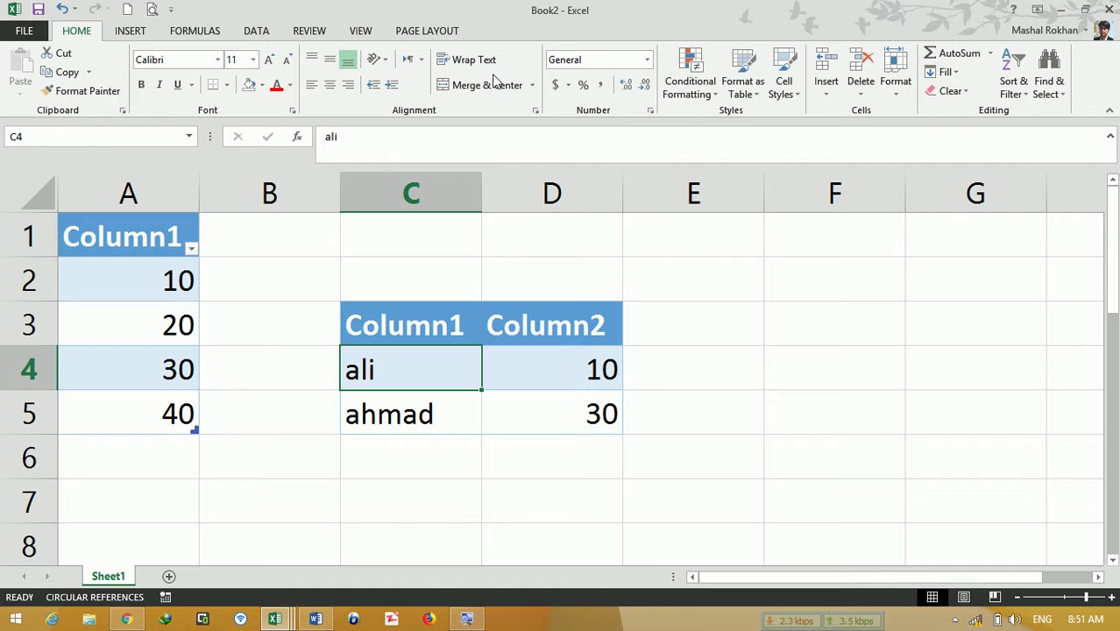
# Step: Insert the picture Khurasan_University_Emblem-300x300.jpg from the Desktop folder at cell C4
pyautogui.click(131, 32)
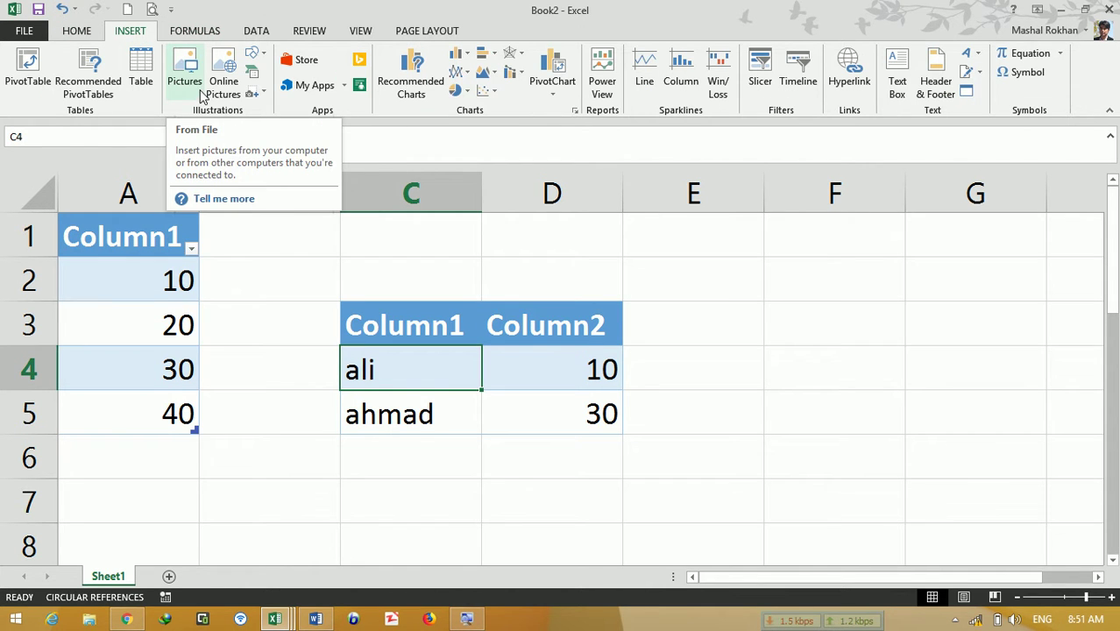
pyautogui.click(176, 77)
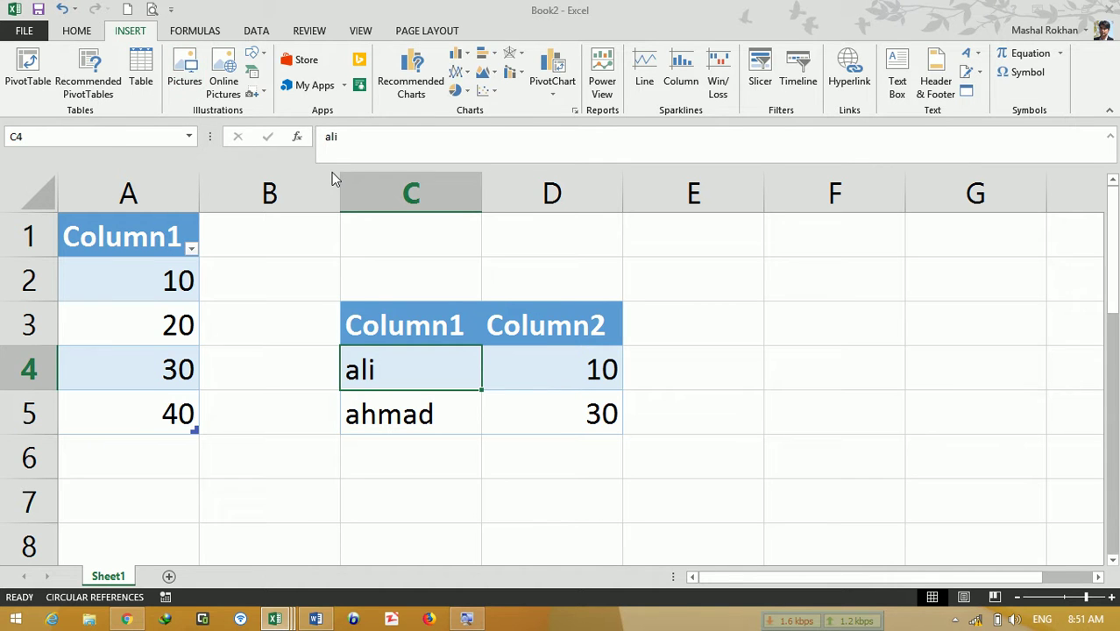
pyautogui.click(118, 151)
pyautogui.moveTo(500, 125); pyautogui.dragTo(493, 267)
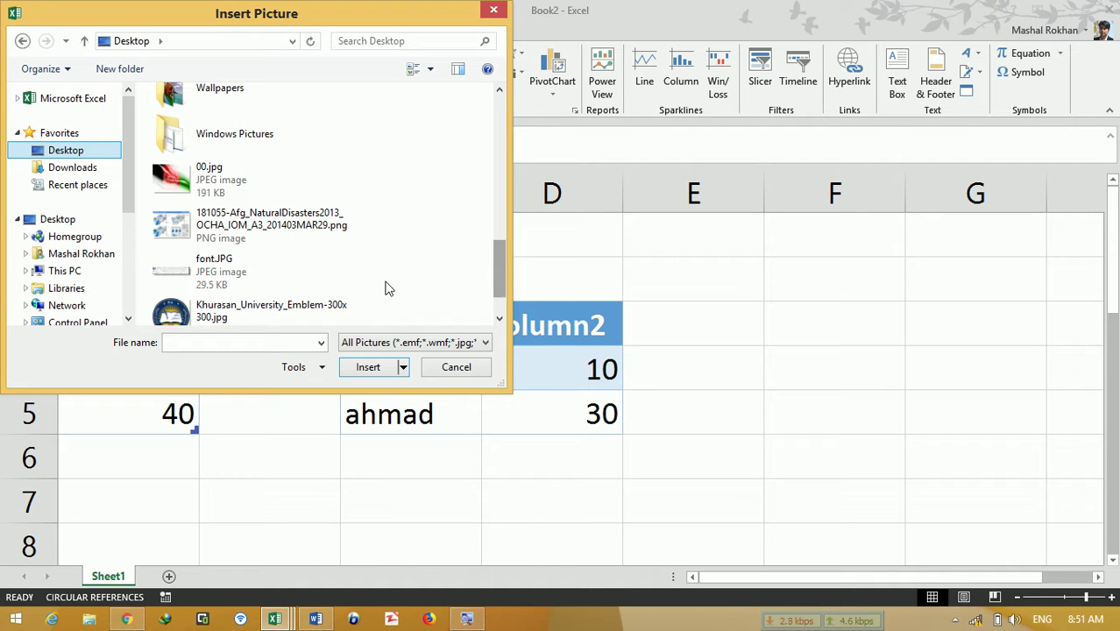
pyautogui.doubleClick(318, 306)
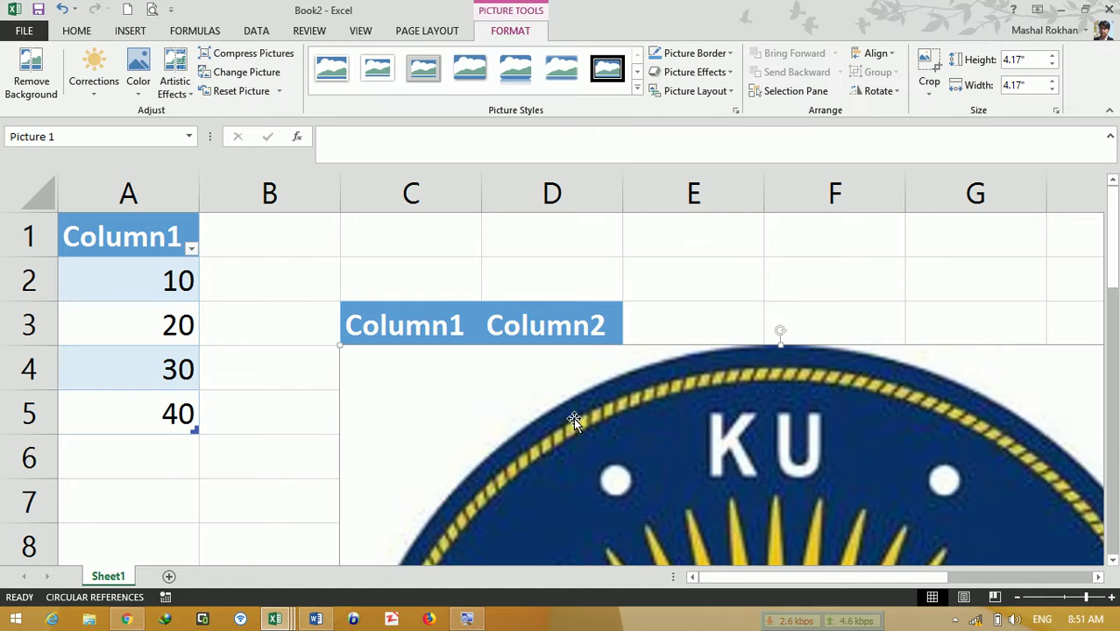
# Step: Shrink the emblem picture to about 1.32" by 1.32" and move it over columns A and B at row 12
pyautogui.moveTo(337, 346); pyautogui.dragTo(1048, 626)
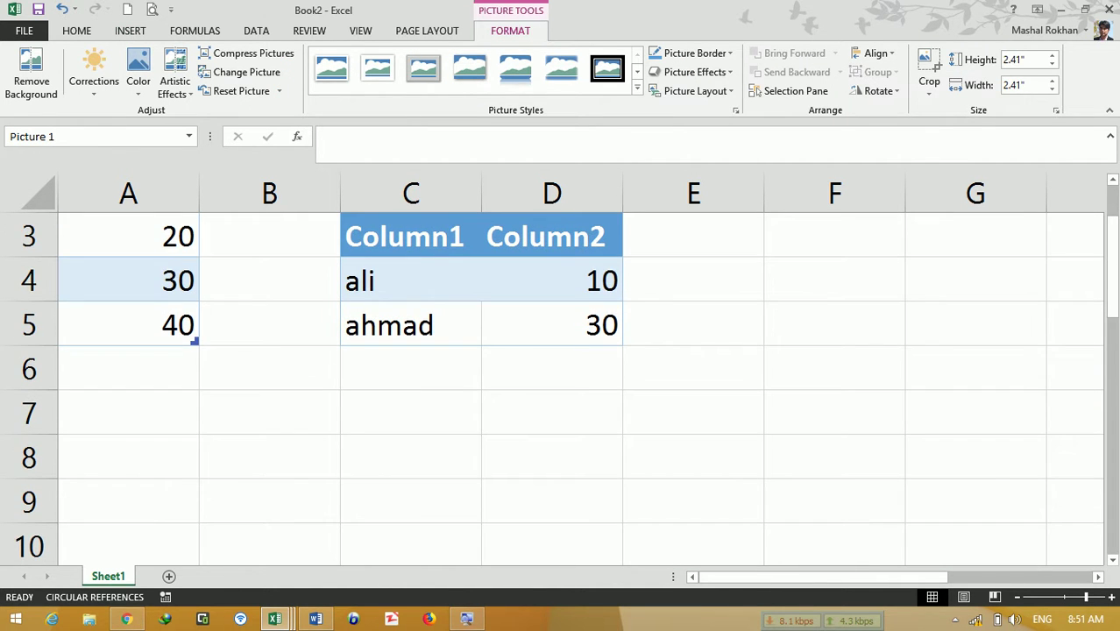
pyautogui.scroll(-4, 1116, 303)
pyautogui.scroll(1, 1116, 302)
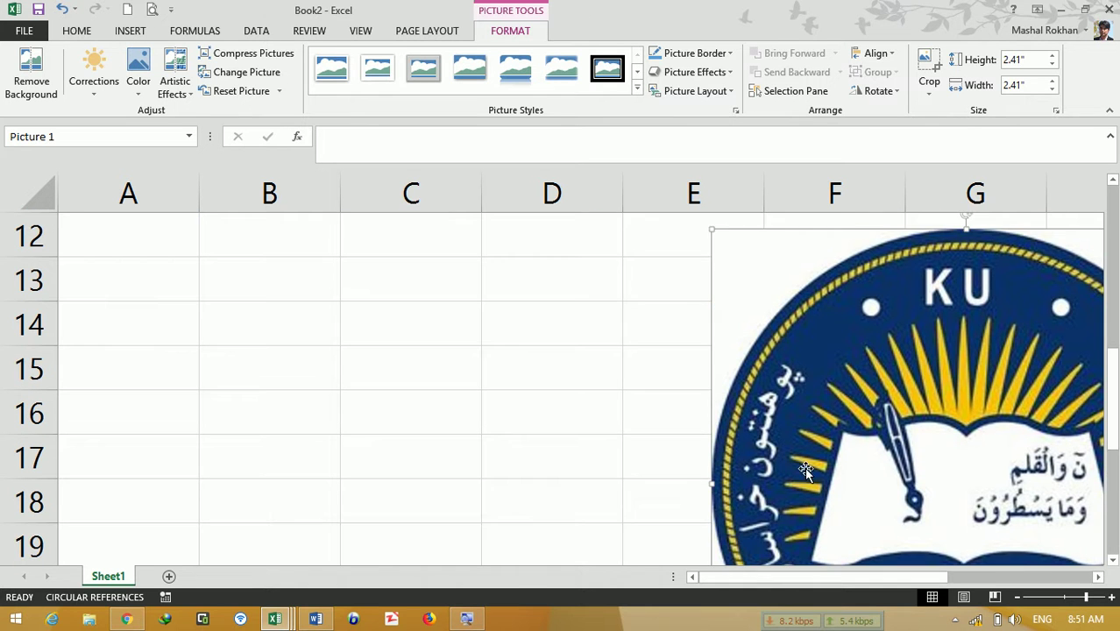
pyautogui.moveTo(608, 401); pyautogui.dragTo(510, 400)
pyautogui.moveTo(538, 227); pyautogui.dragTo(657, 480)
pyautogui.moveTo(818, 497); pyautogui.dragTo(336, 278)
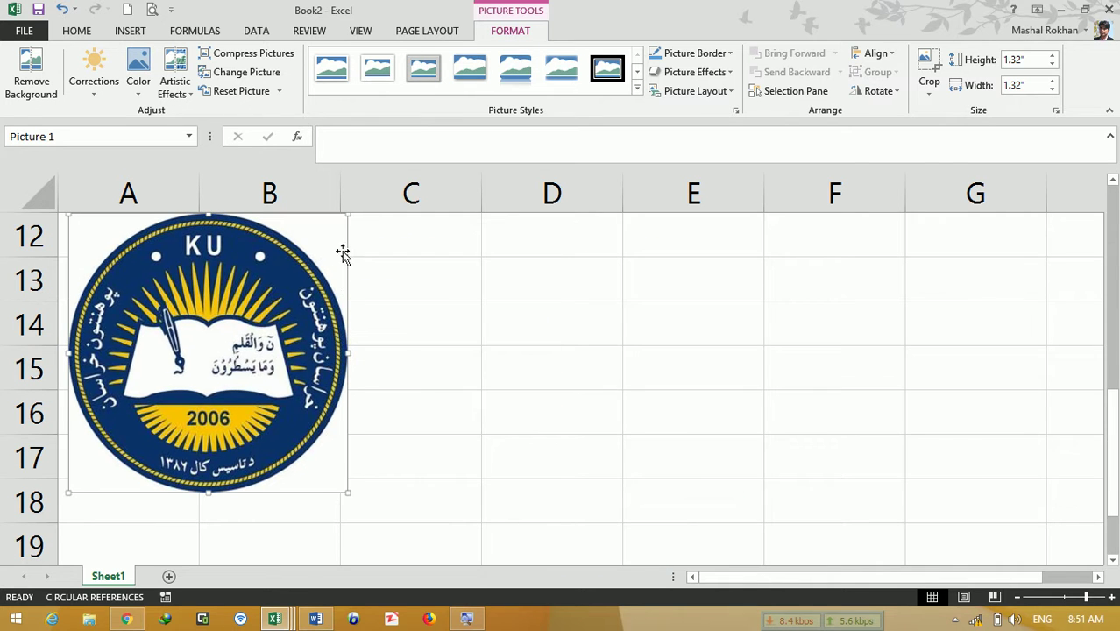
# Step: Shrink the emblem picture beside rows 14 to 17, and merge and center cells B14:F17 next to it
pyautogui.moveTo(350, 220); pyautogui.dragTo(837, 501)
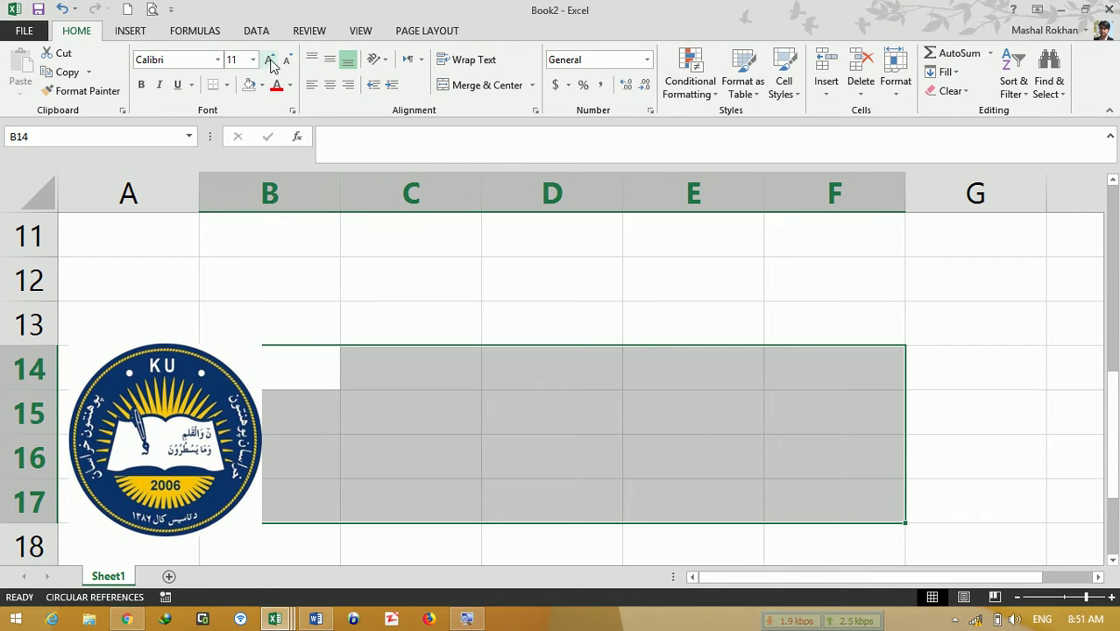
pyautogui.click(495, 84)
# Step: Enter the title KHURASAN UNIVERSITY in the merged cell B14:F17
pyautogui.write('khuras')
pyautogui.press('BackSpace')
pyautogui.press('BackSpace')
pyautogui.press('BackSpace')
pyautogui.press('BackSpace')
pyautogui.press('BackSpace')
pyautogui.press('BackSpace')
pyautogui.write('KHURASN')
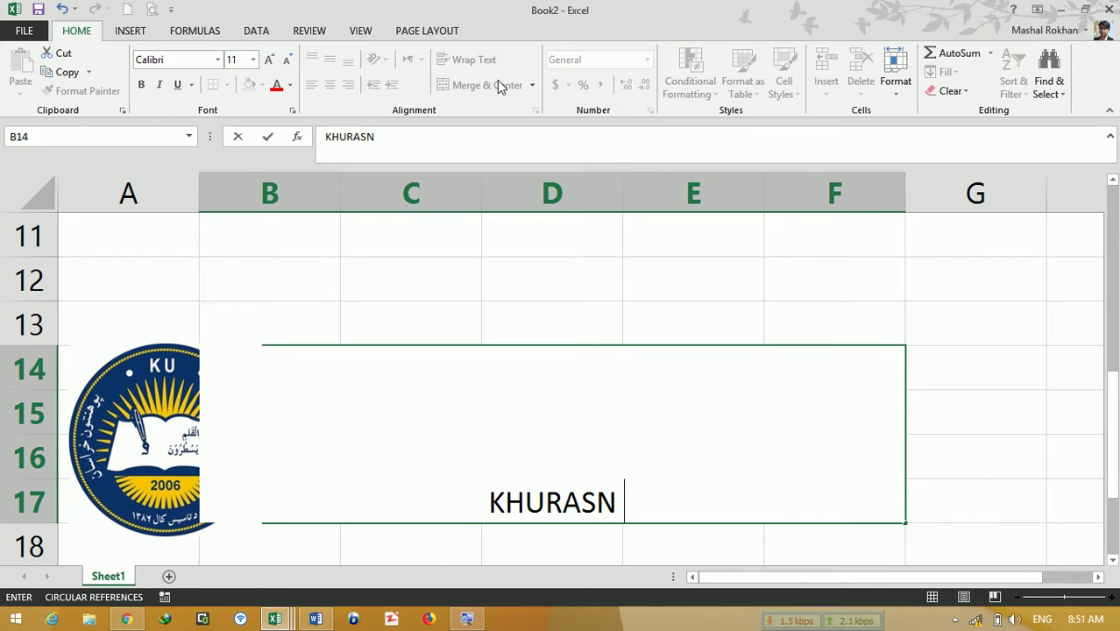
pyautogui.press('BackSpace')
pyautogui.write('AN UNIVERSITY')
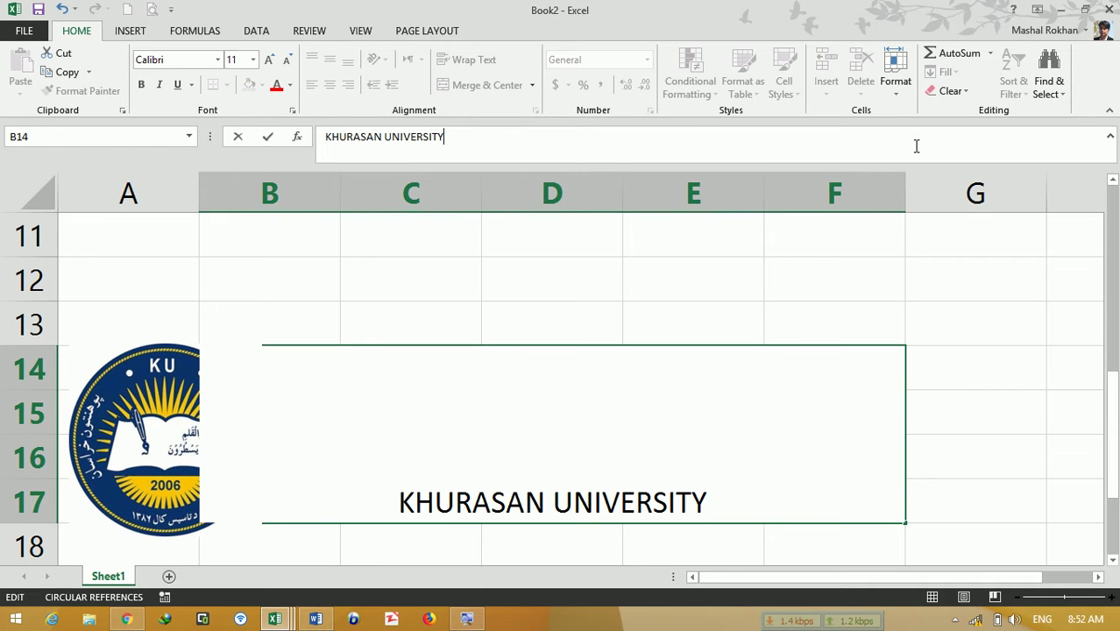
pyautogui.click(945, 372)
# Step: Middle-align the KHURASAN UNIVERSITY title vertically and set its font to Aharoni at size 16
pyautogui.click(559, 488)
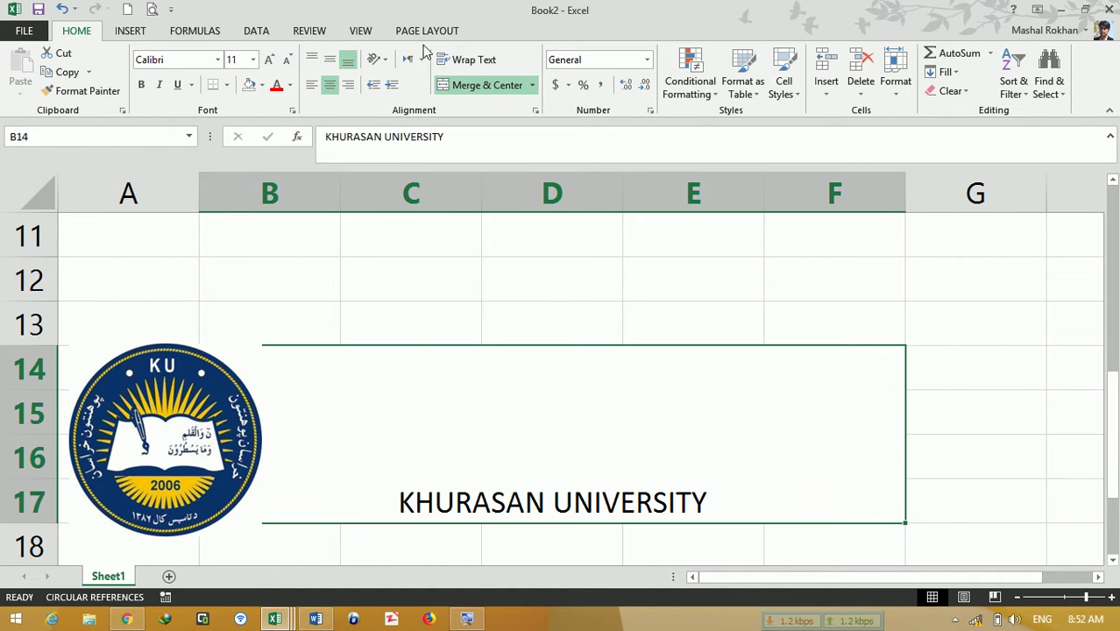
pyautogui.click(329, 59)
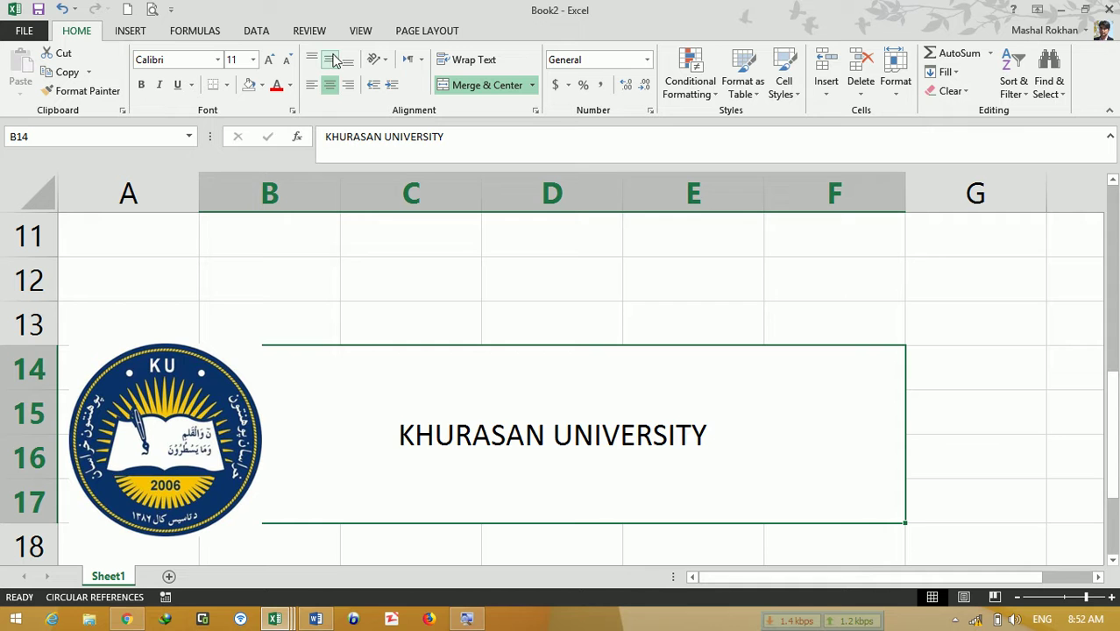
pyautogui.click(269, 60)
pyautogui.click(268, 60)
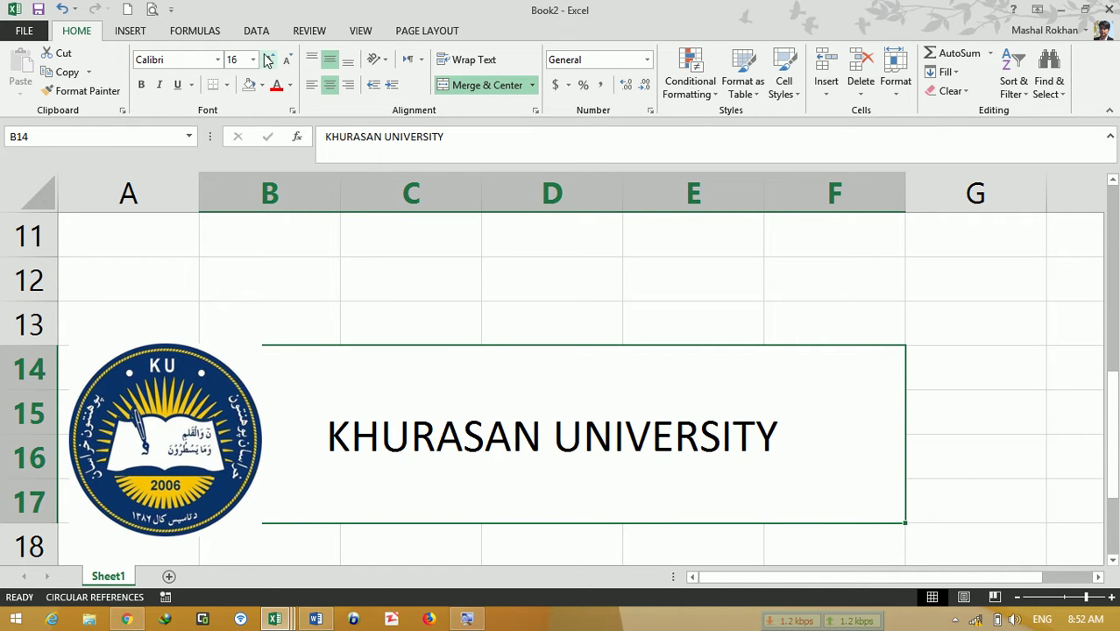
pyautogui.click(219, 60)
pyautogui.press('Down')
pyautogui.press('Down')
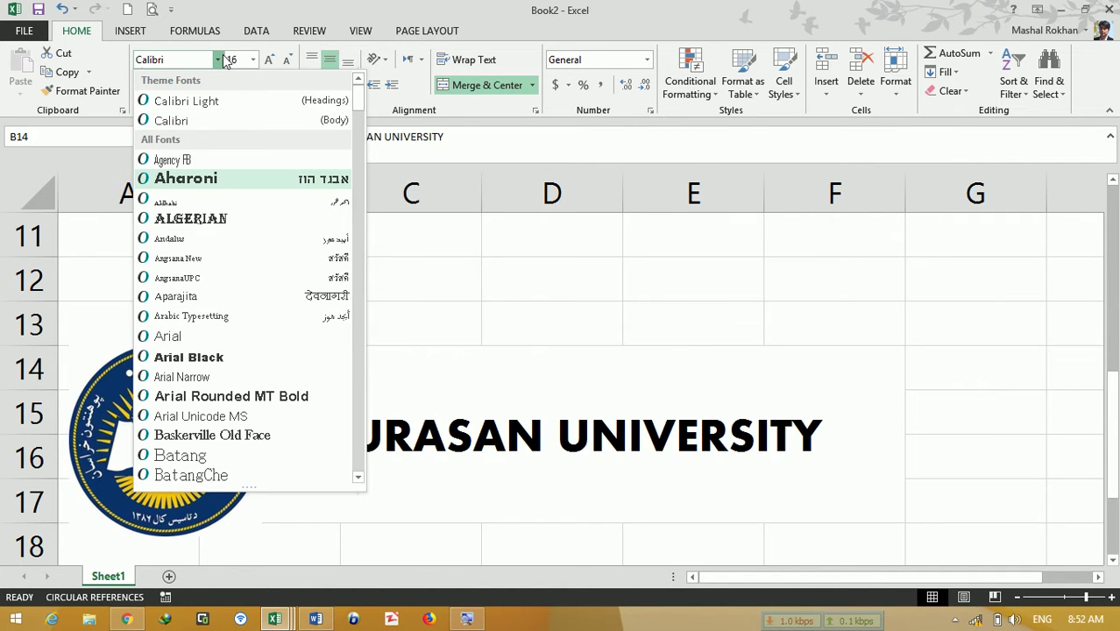
pyautogui.press('Return')
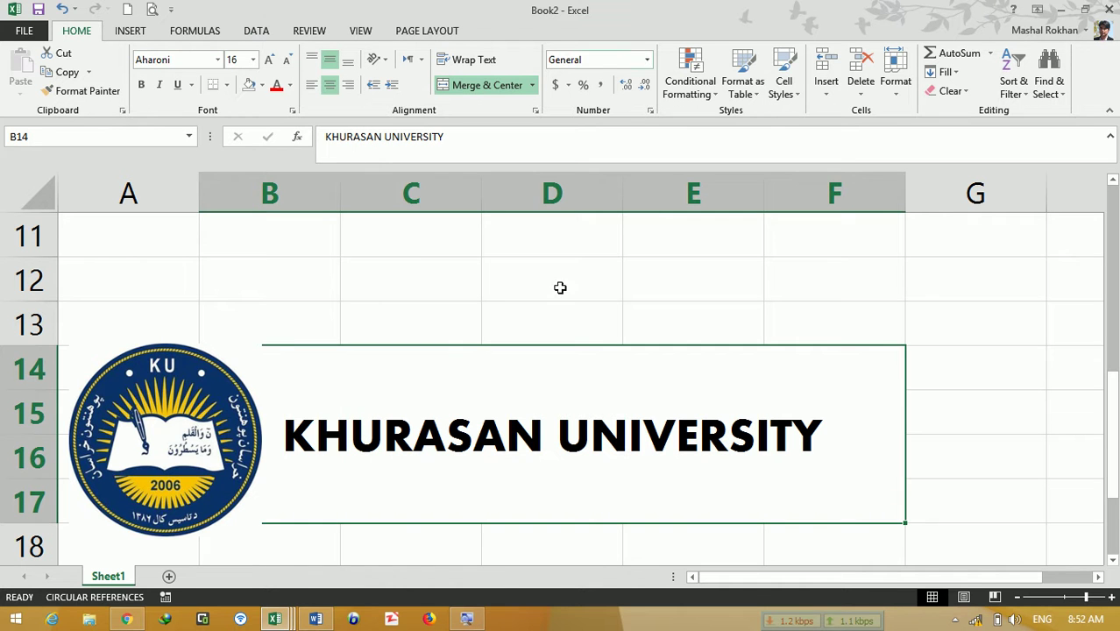
# Step: Nudge the emblem picture slightly up and left, away from the title
pyautogui.moveTo(230, 424); pyautogui.dragTo(220, 419)
pyautogui.click(1033, 488)
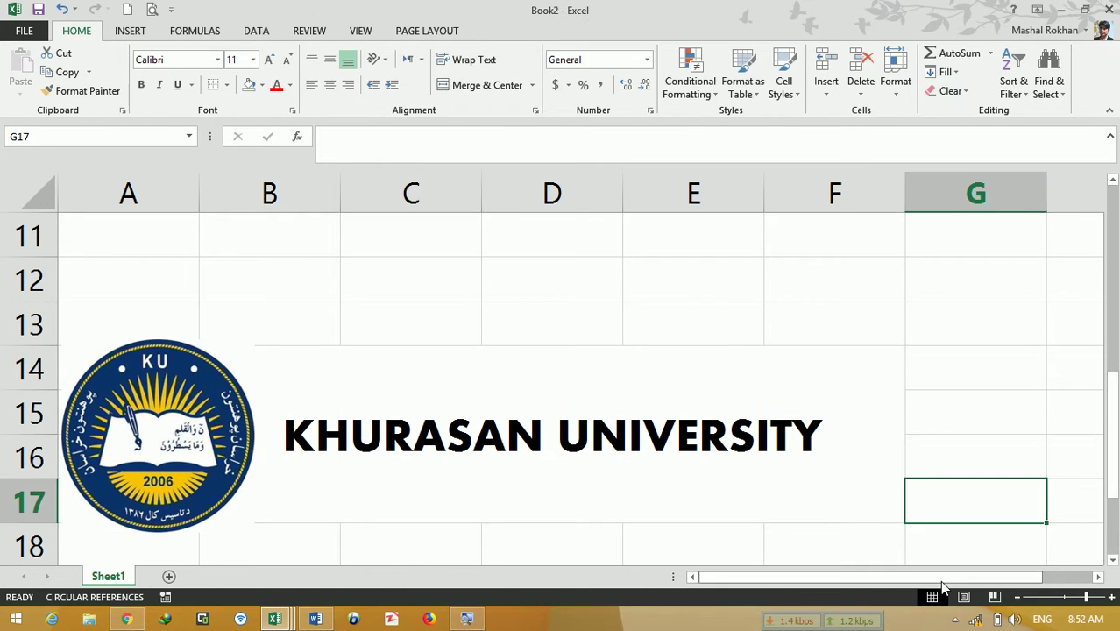
# Step: Switch to Chrome, log in to the university hotspot at ku.edu.af/login with the saved credentials, and return to Excel
pyautogui.moveTo(979, 621)
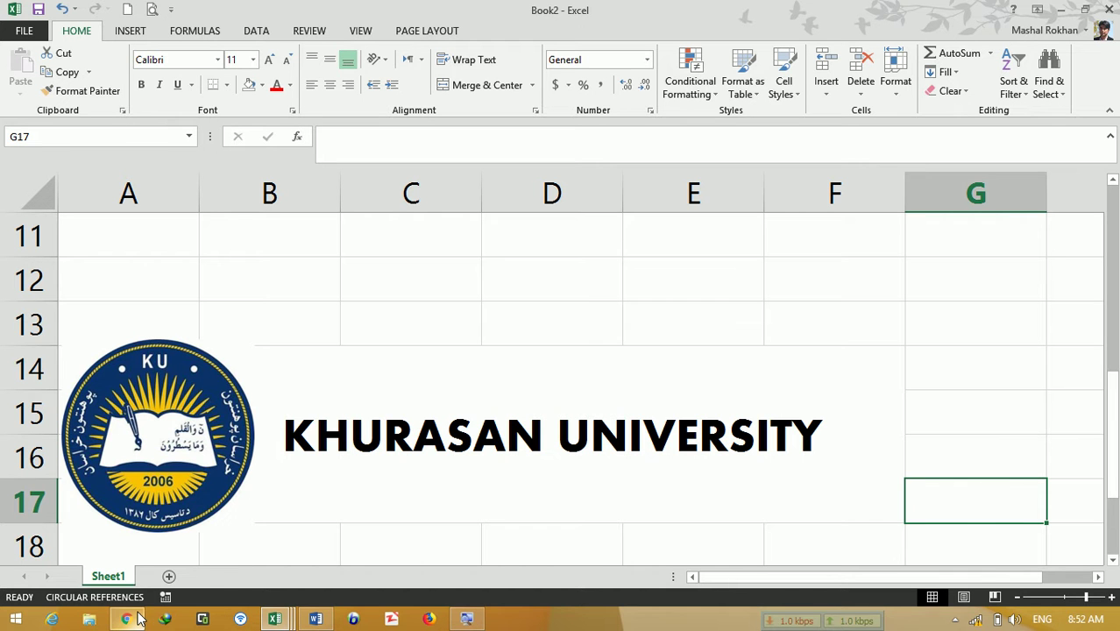
pyautogui.moveTo(138, 618)
pyautogui.click(137, 537)
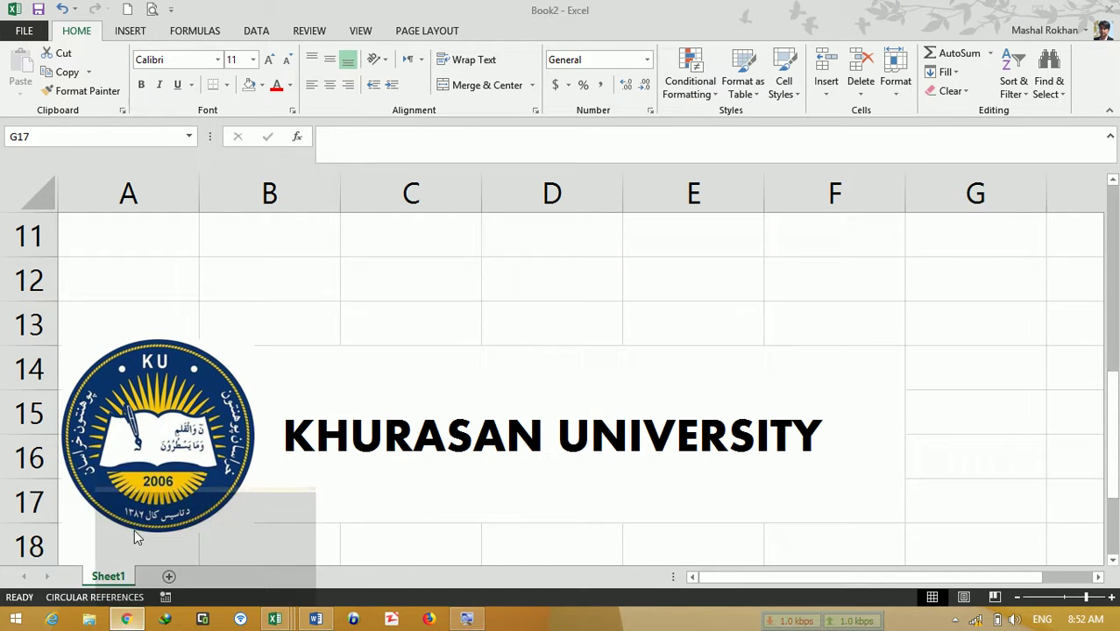
pyautogui.click(614, 13)
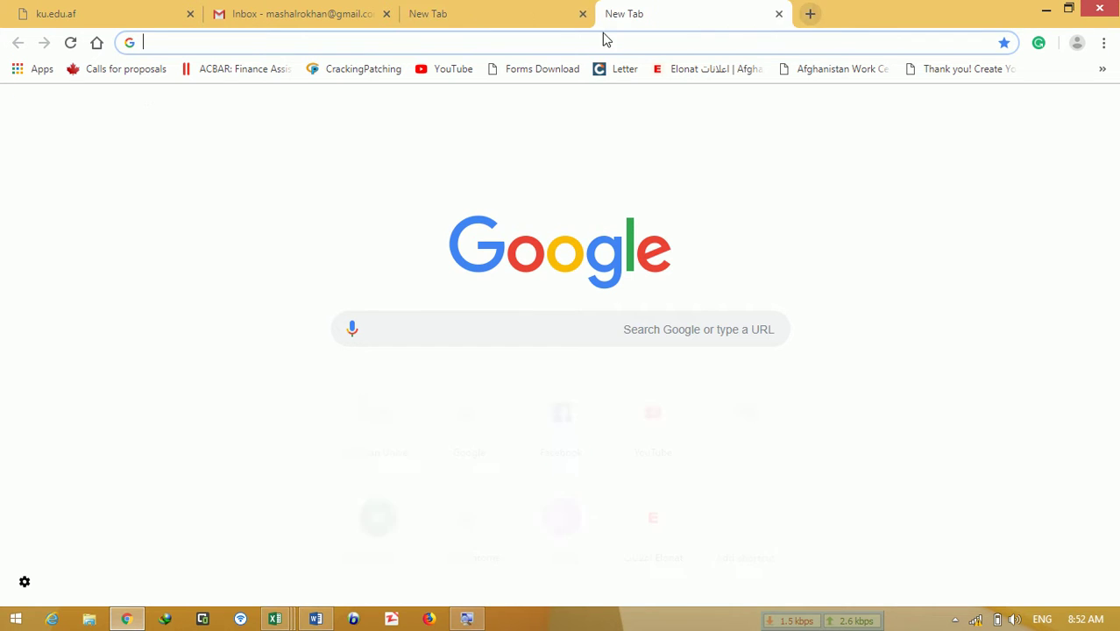
pyautogui.write('K')
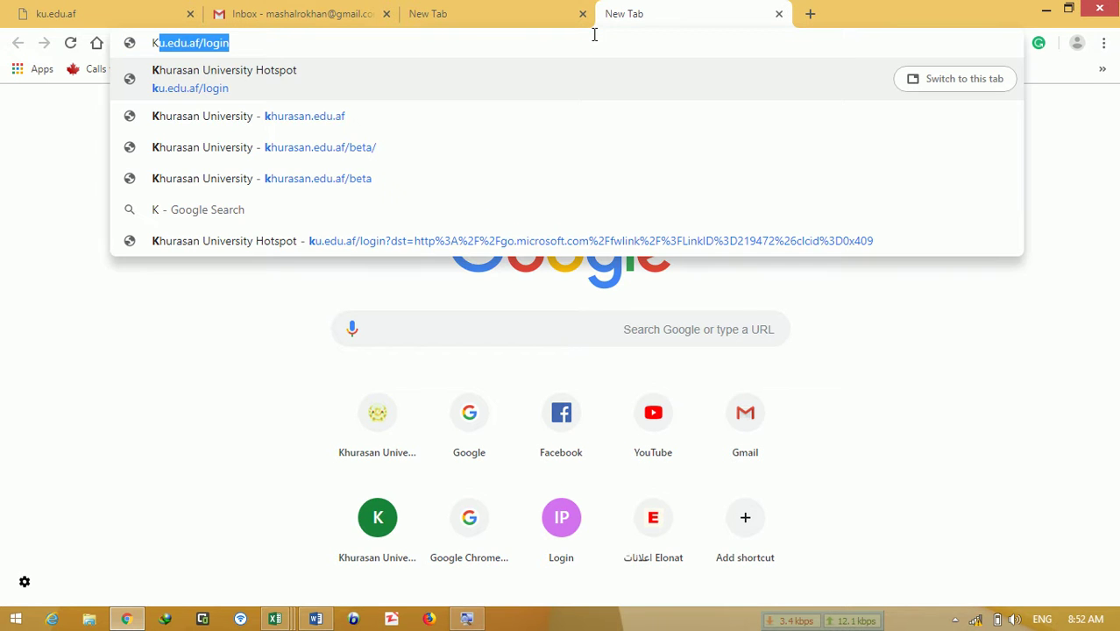
pyautogui.press('Return')
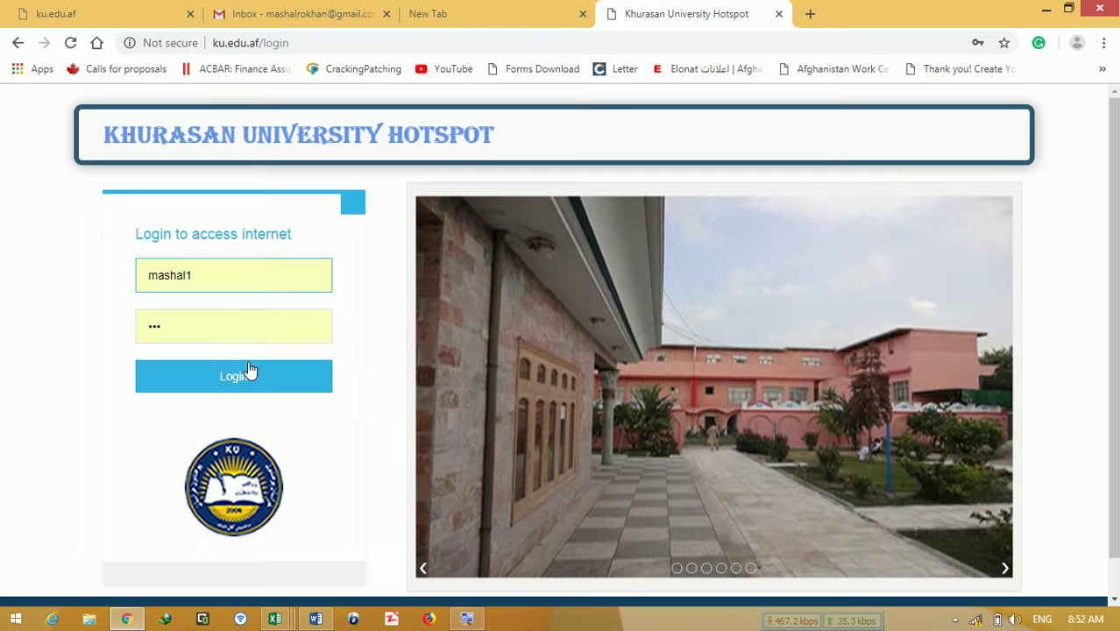
pyautogui.click(254, 379)
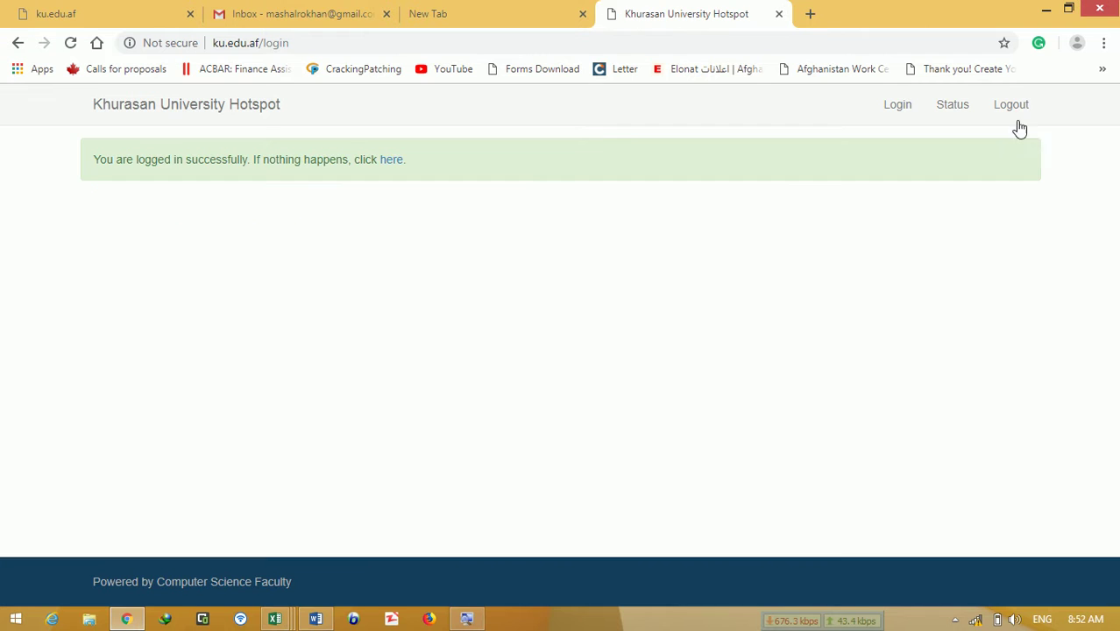
pyautogui.click(1045, 9)
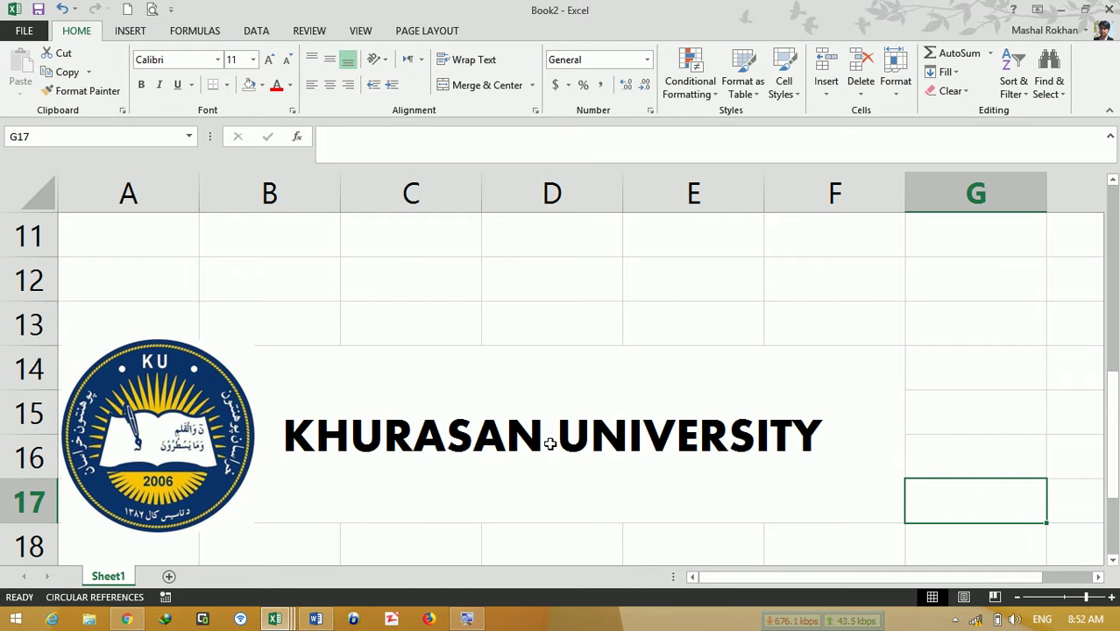
# Step: Search Bing images for COMPUTER and insert the 550 x 440 desktop computer illustration at cell D12
pyautogui.click(605, 288)
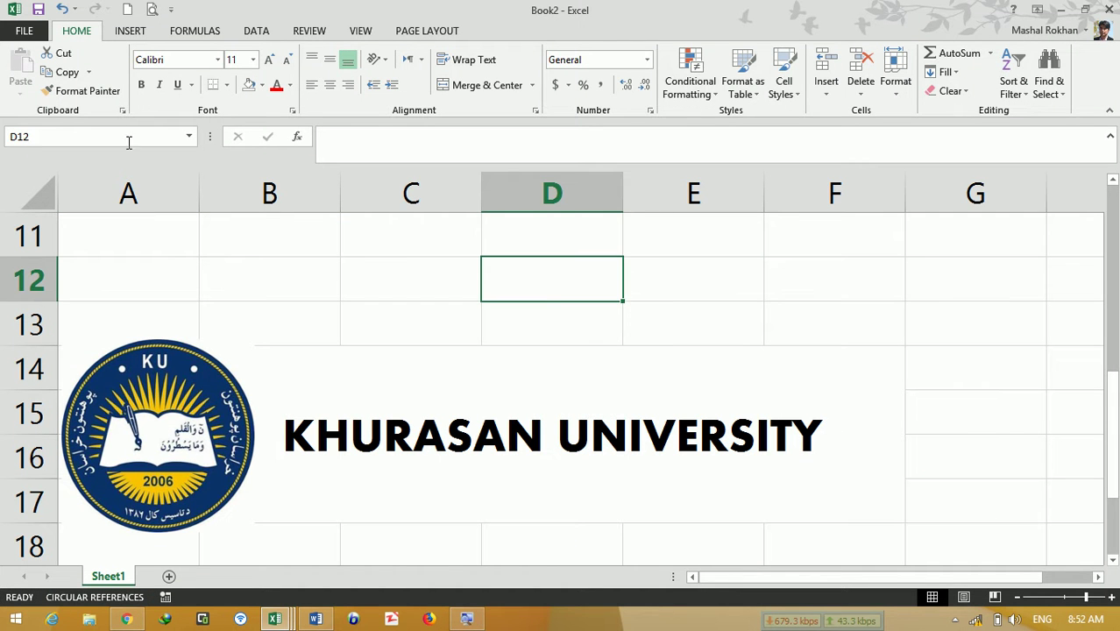
pyautogui.click(145, 29)
pyautogui.click(226, 80)
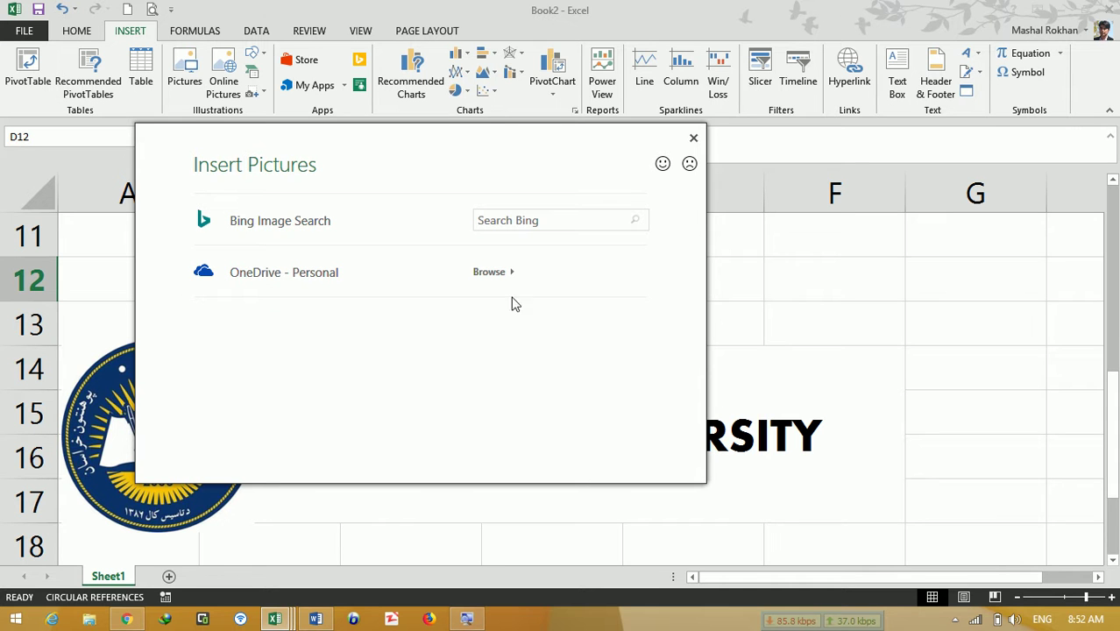
pyautogui.click(523, 221)
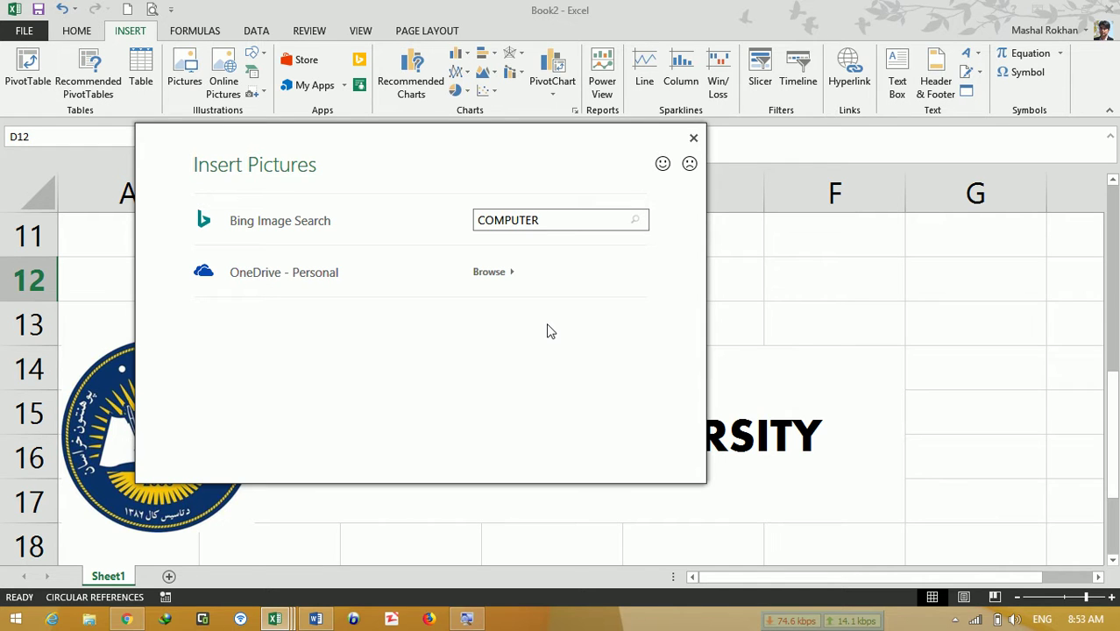
pyautogui.write('COMPUTER')
pyautogui.press('Return')
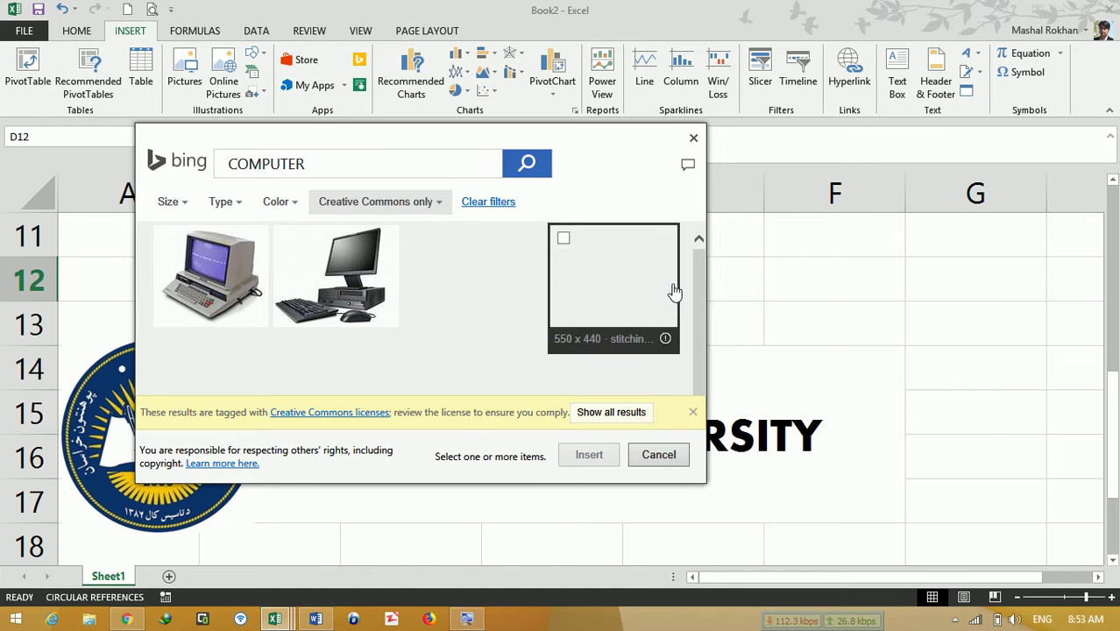
pyautogui.click(631, 289)
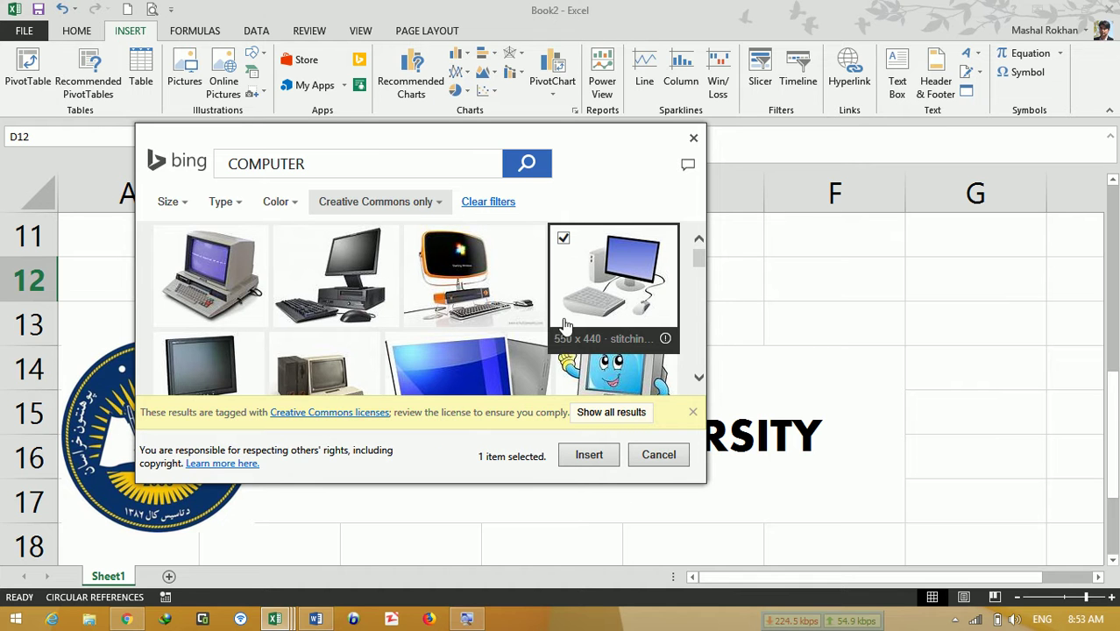
pyautogui.click(593, 456)
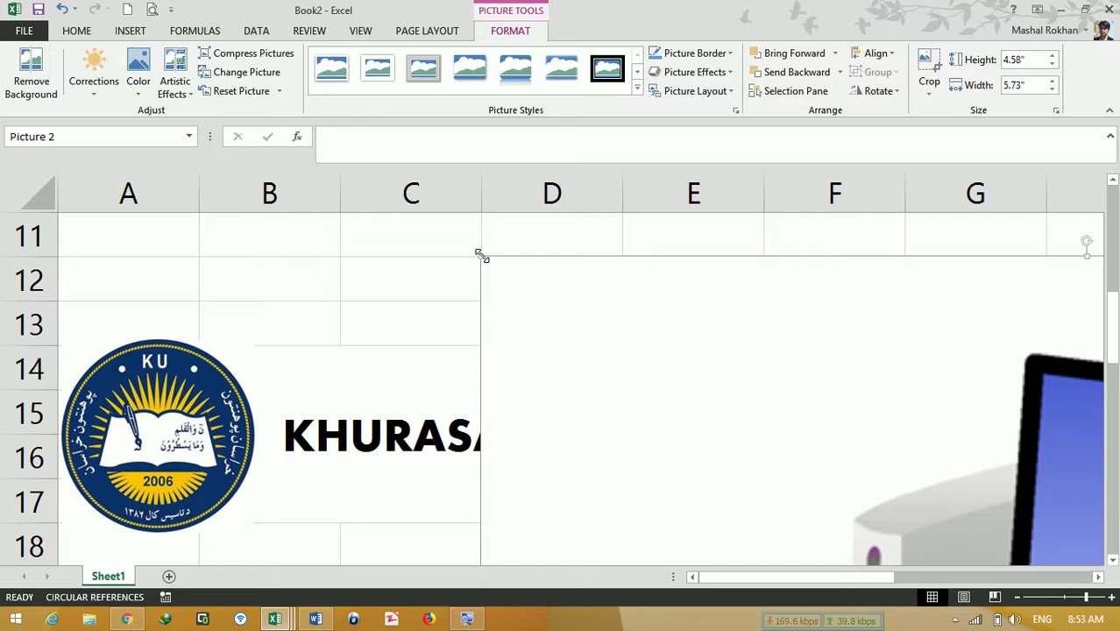
# Step: Shrink the computer picture to about 1.1" high by 1.38" wide and move it to the right of the title
pyautogui.moveTo(1053, 66); pyautogui.dragTo(1053, 66)
pyautogui.moveTo(565, 390); pyautogui.dragTo(910, 459)
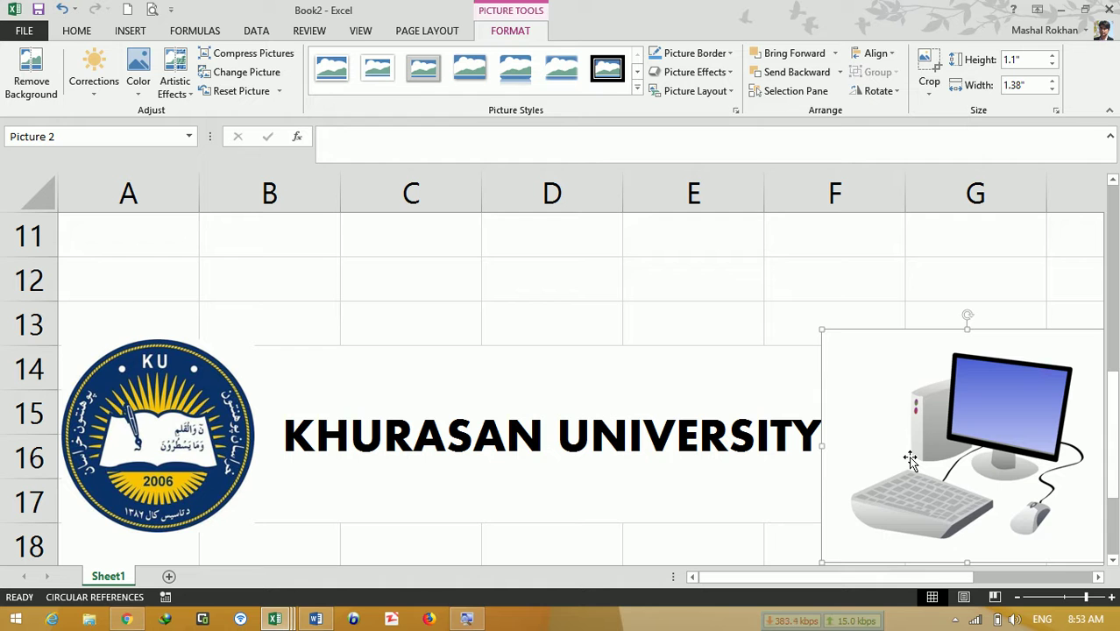
pyautogui.click(462, 308)
# Step: Draw an Up Ribbon banner about 0.27" high by 2.91" wide and place it over the lower part of the computer picture at row 17
pyautogui.click(130, 31)
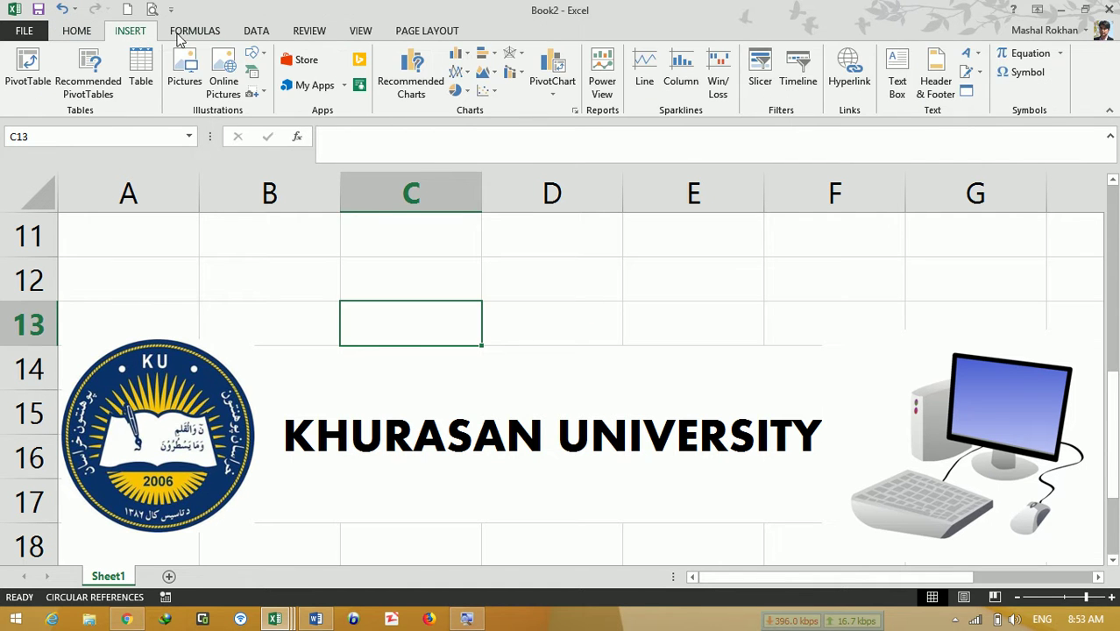
pyautogui.click(253, 54)
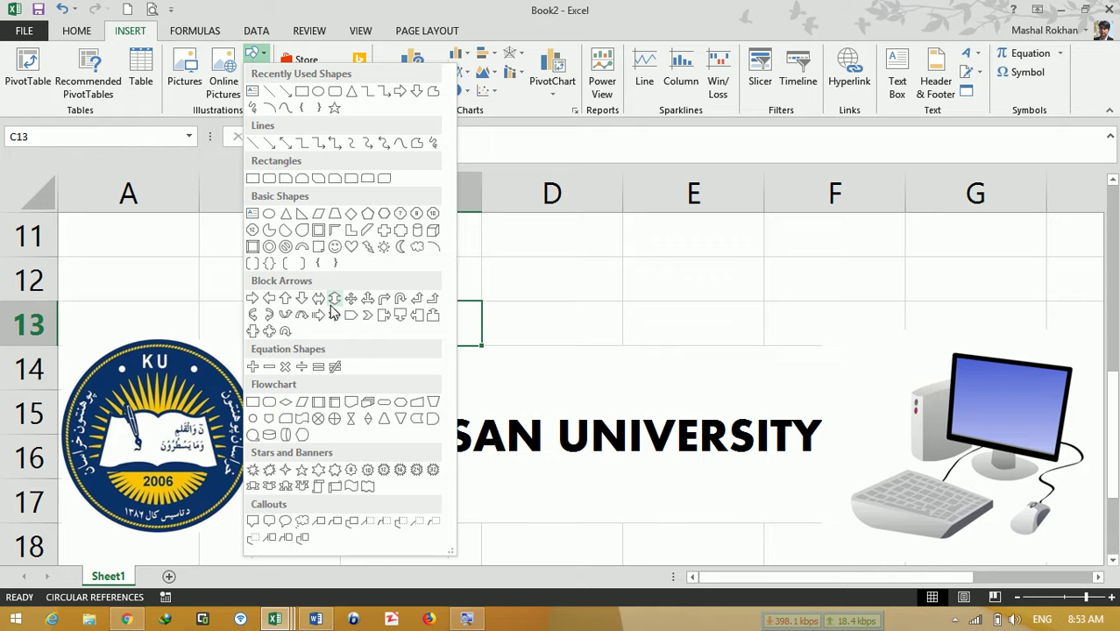
pyautogui.click(254, 489)
pyautogui.moveTo(250, 483)
pyautogui.mouseDown()
pyautogui.moveTo(671, 548)
pyautogui.moveTo(870, 536)
pyautogui.moveTo(877, 548)
pyautogui.mouseUp()
pyautogui.moveTo(601, 517)
pyautogui.mouseDown()
pyautogui.moveTo(570, 495)
pyautogui.moveTo(539, 552)
pyautogui.moveTo(1047, 517)
pyautogui.moveTo(1033, 374)
pyautogui.moveTo(930, 372)
pyautogui.moveTo(878, 353)
pyautogui.moveTo(858, 400)
pyautogui.mouseUp()
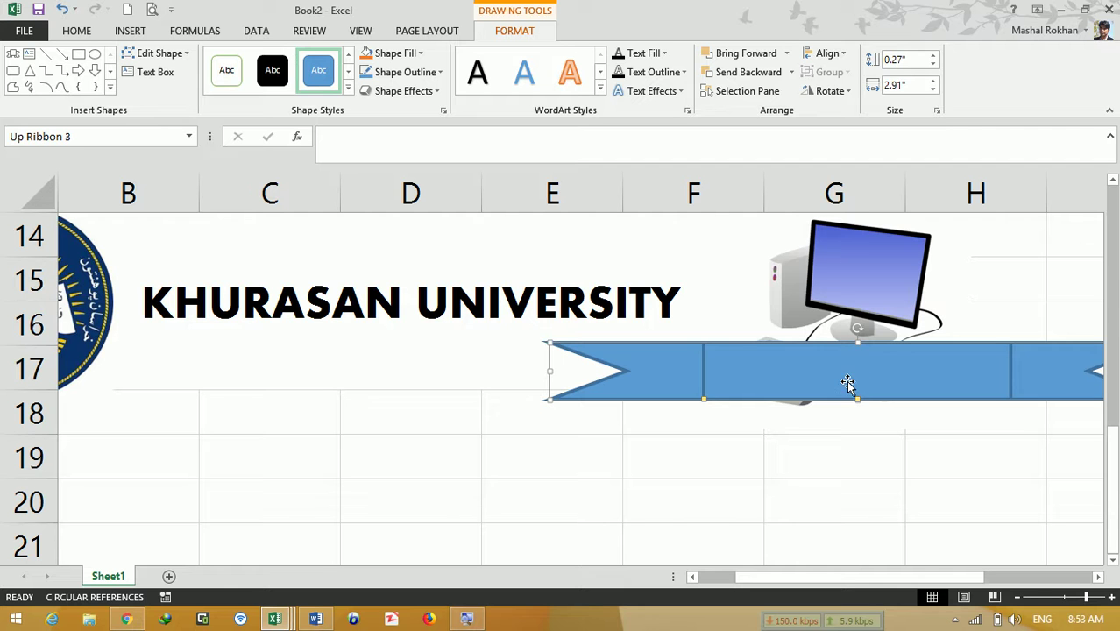
# Step: Apply the shaded gold preset style to the ribbon and add the text COMPUTER SCIENCE to it
pyautogui.click(349, 88)
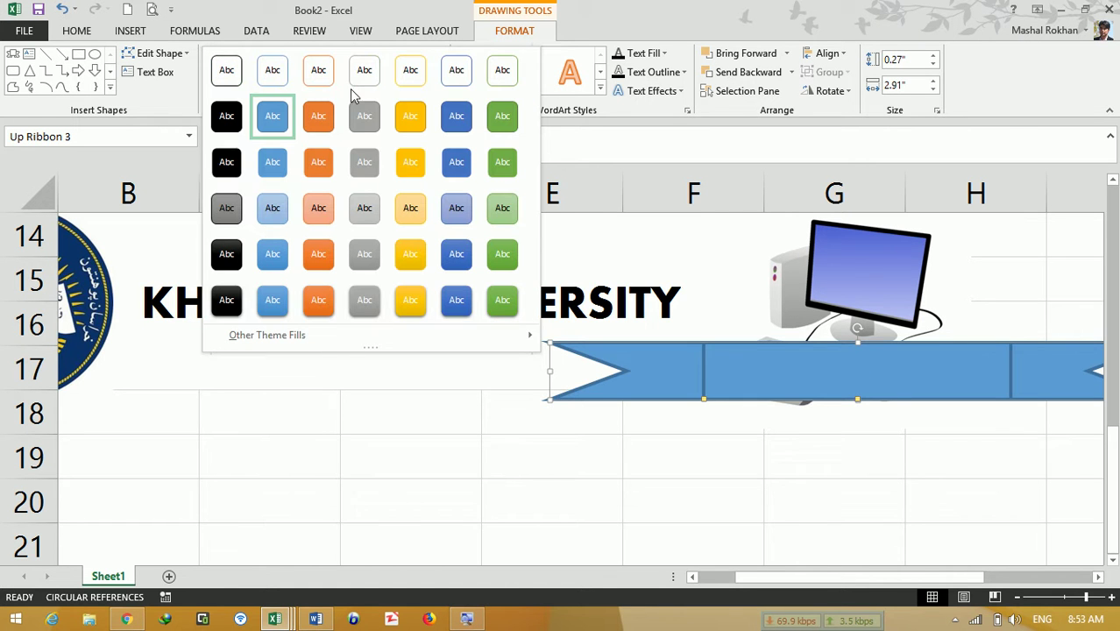
pyautogui.click(410, 301)
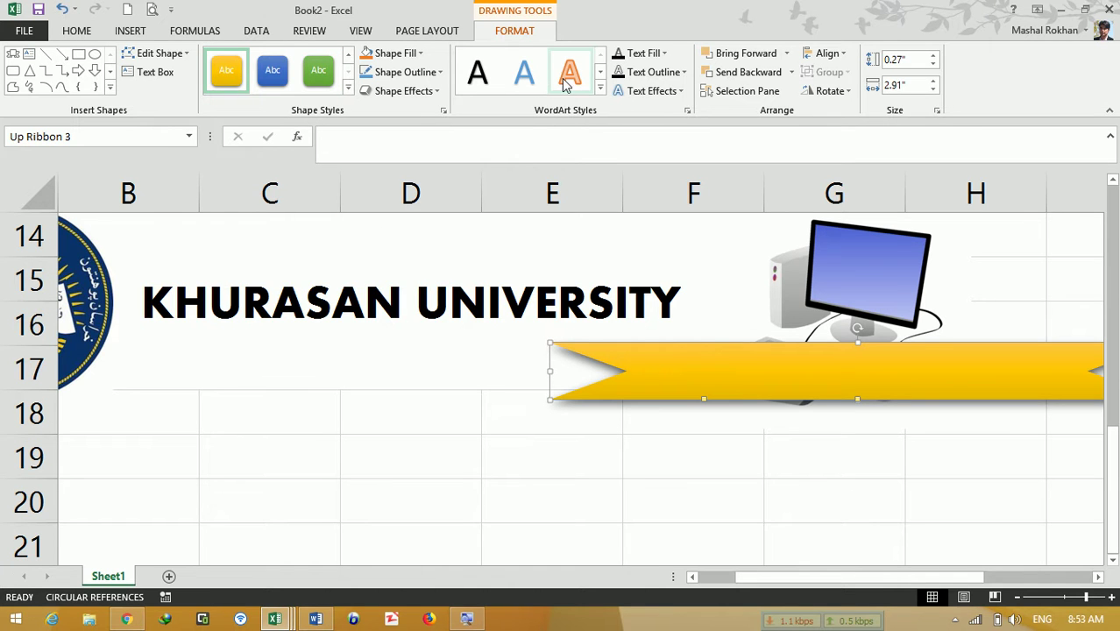
pyautogui.rightClick(847, 364)
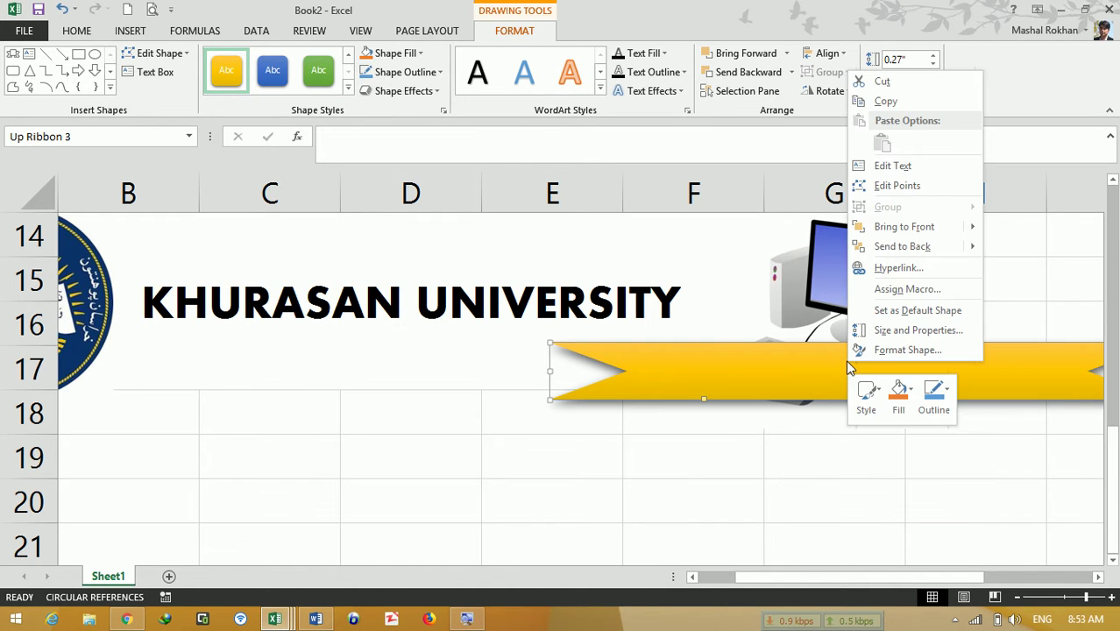
pyautogui.click(921, 166)
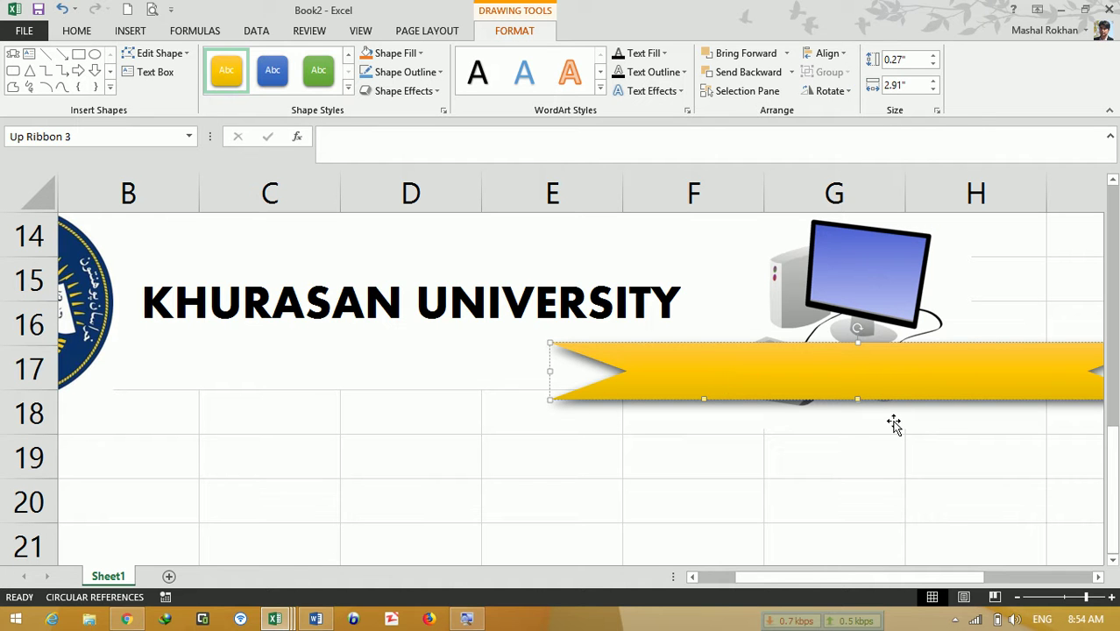
pyautogui.write('COMPUTER ')
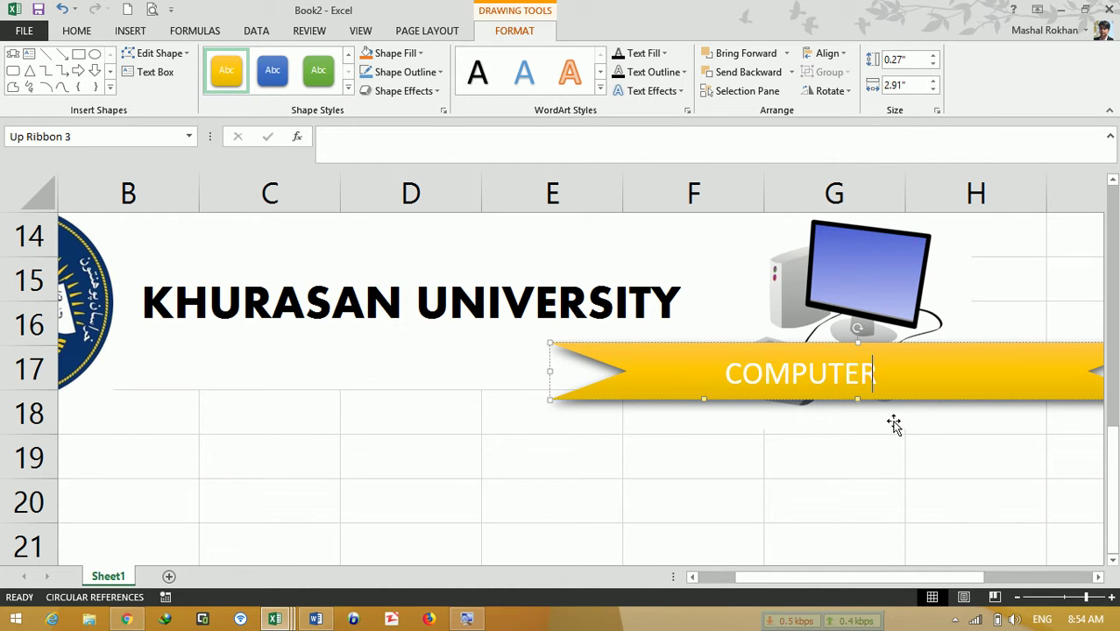
pyautogui.write('SCIEN')
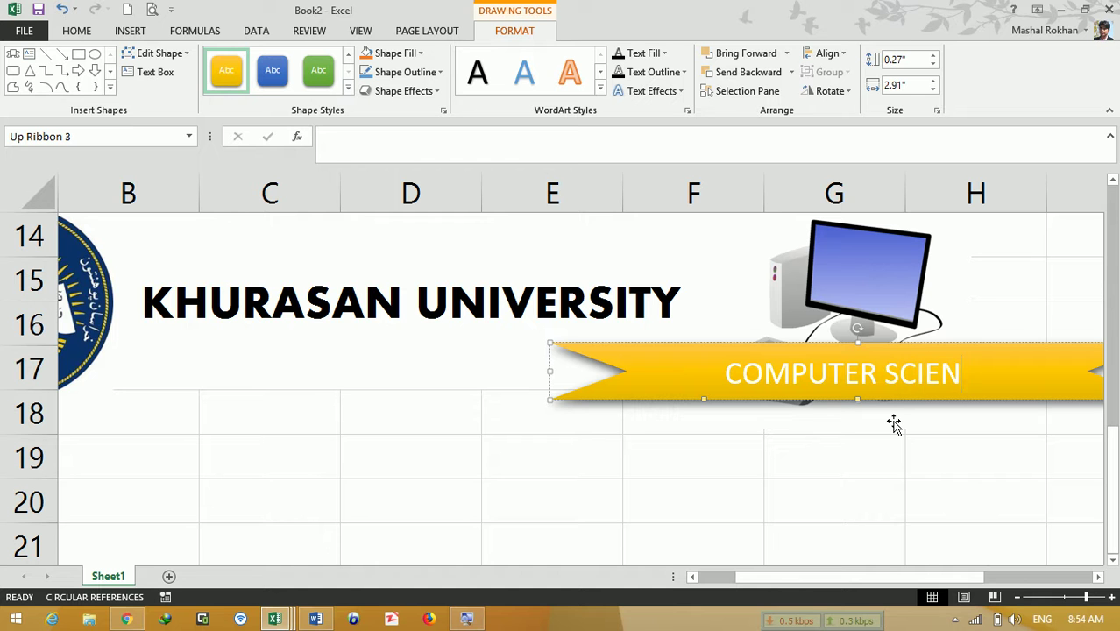
pyautogui.write('CE')
pyautogui.click(821, 463)
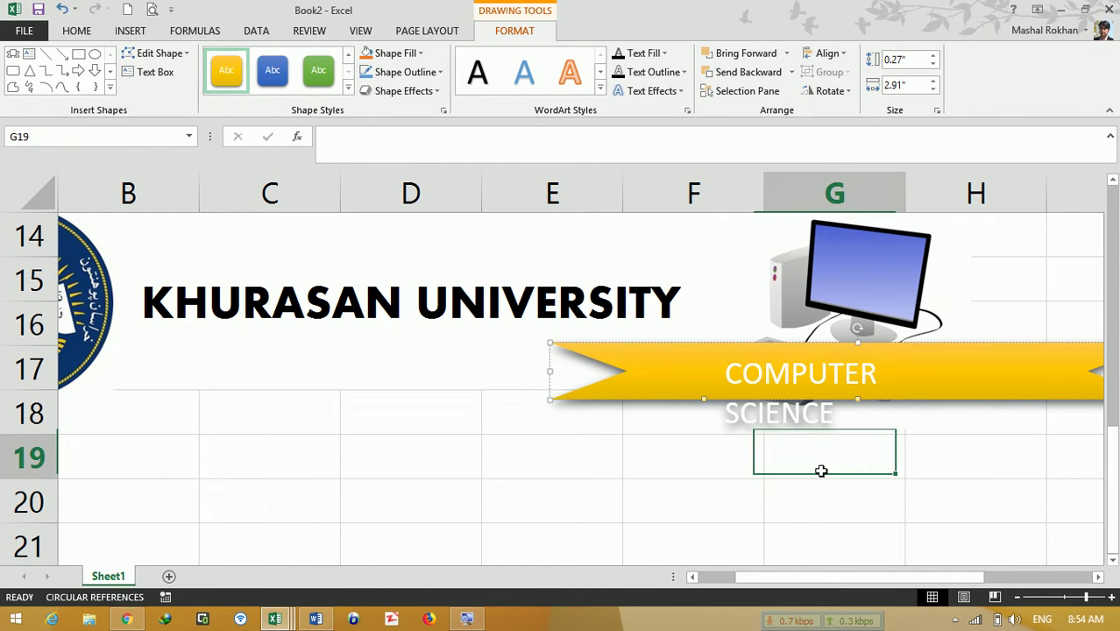
# Step: Delete the word SCIENCE from the ribbon's text
pyautogui.click(748, 371)
pyautogui.moveTo(829, 425); pyautogui.dragTo(708, 416)
pyautogui.press('BackSpace')
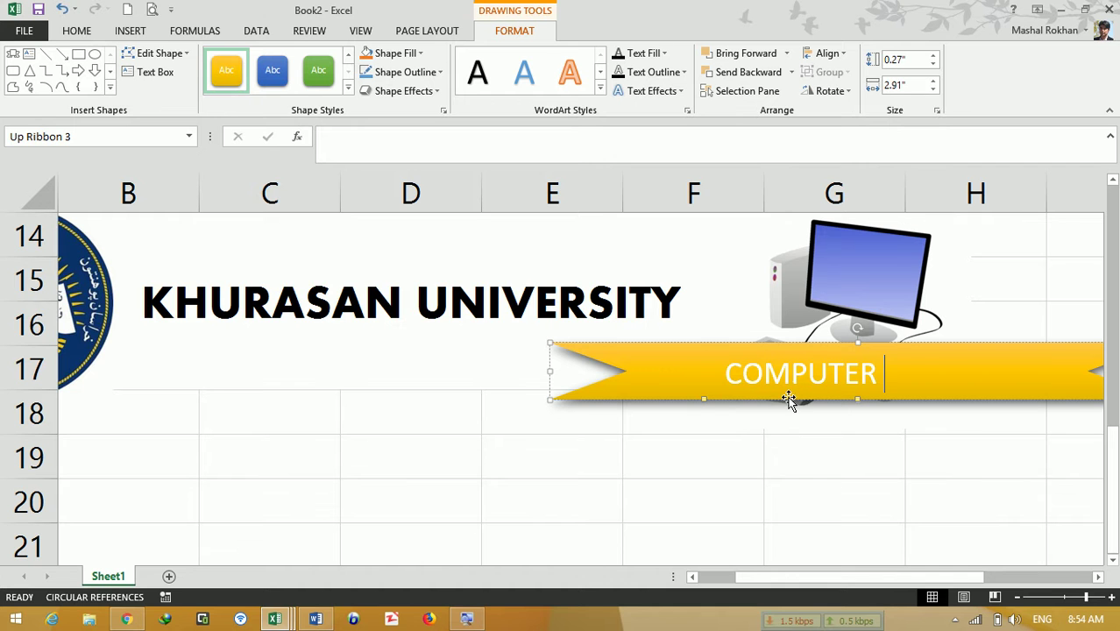
pyautogui.click(749, 505)
# Step: Move the gold ribbon so it is roughly centered beneath the computer picture, and center the COMPUTER text within it
pyautogui.moveTo(924, 387); pyautogui.dragTo(868, 390)
pyautogui.click(771, 382)
pyautogui.click(675, 383)
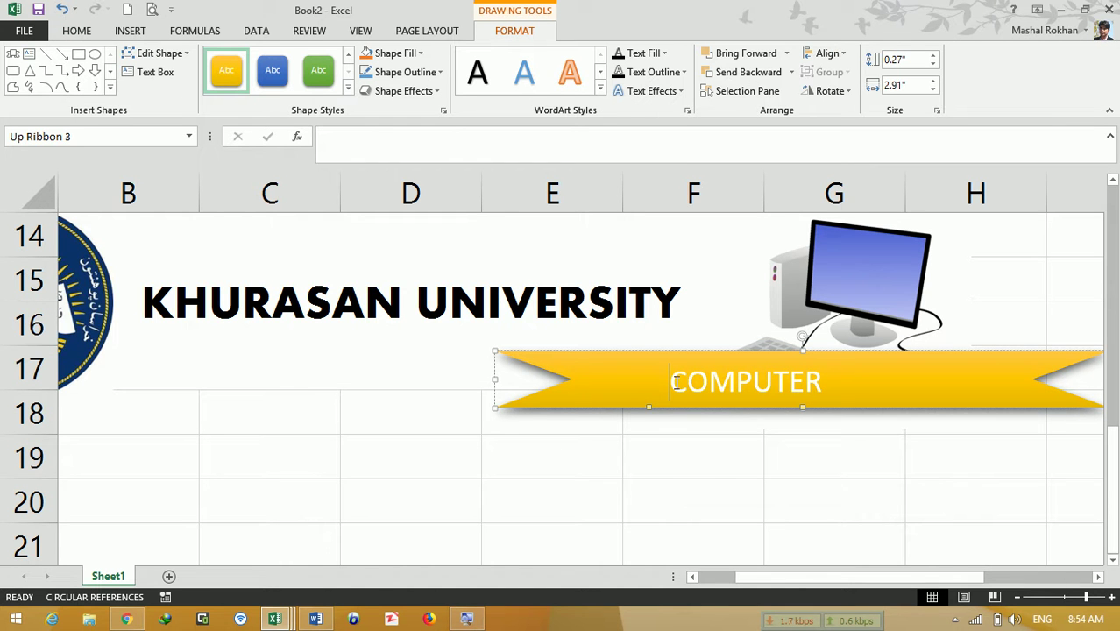
pyautogui.hotkey('ctrl', 'e')
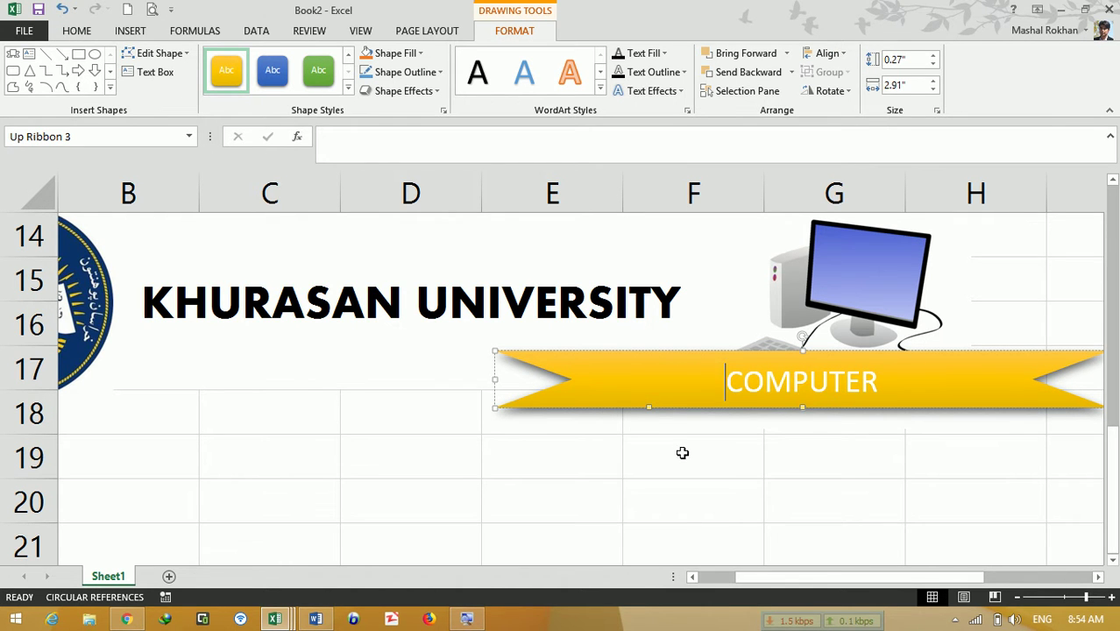
pyautogui.click(868, 264)
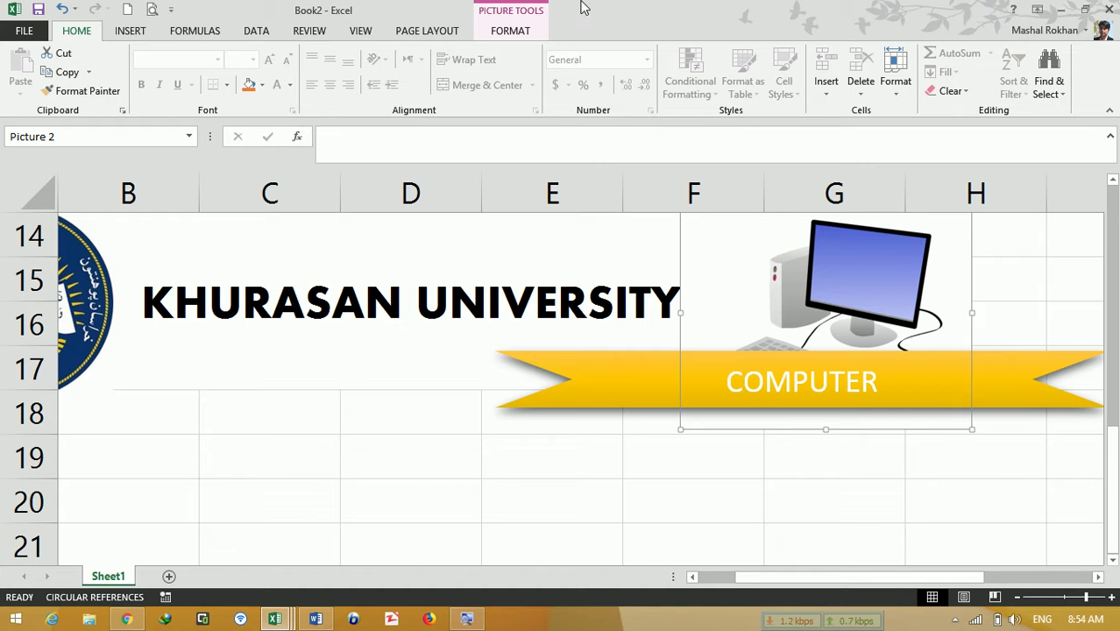
pyautogui.click(617, 452)
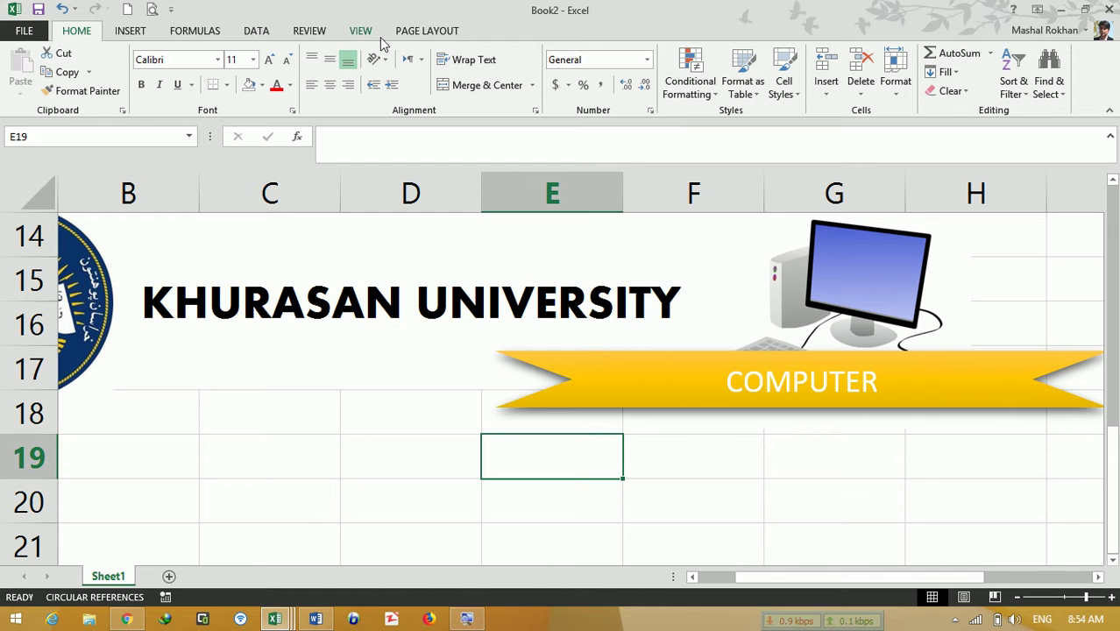
# Step: Insert a text box over the computer picture's monitor and shrink it to about 0.3" high by 0.35" wide
pyautogui.click(127, 32)
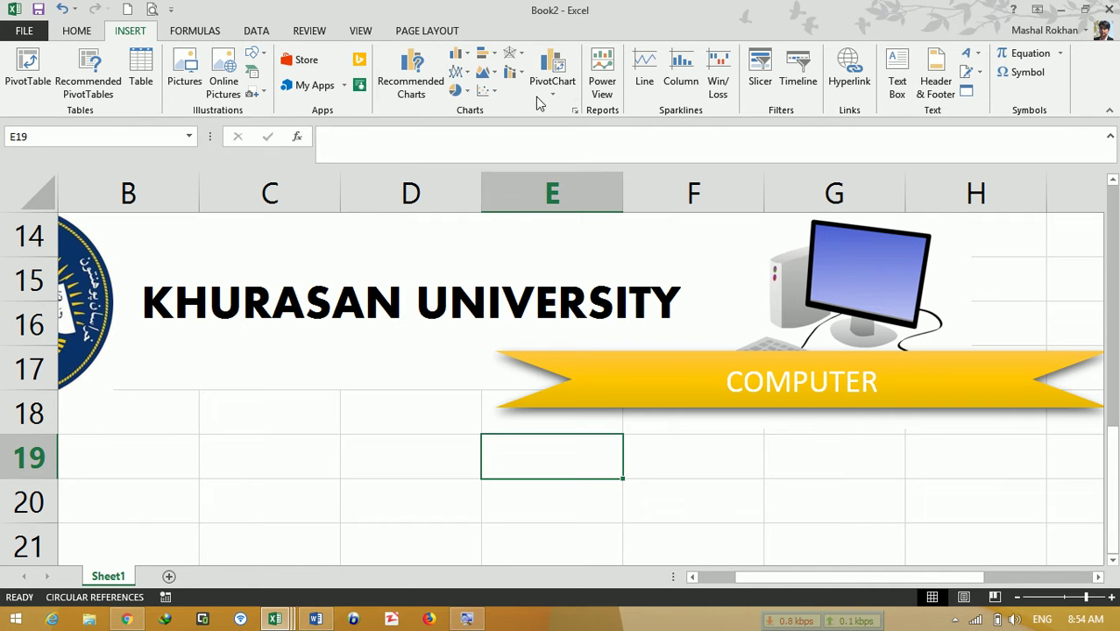
pyautogui.click(897, 74)
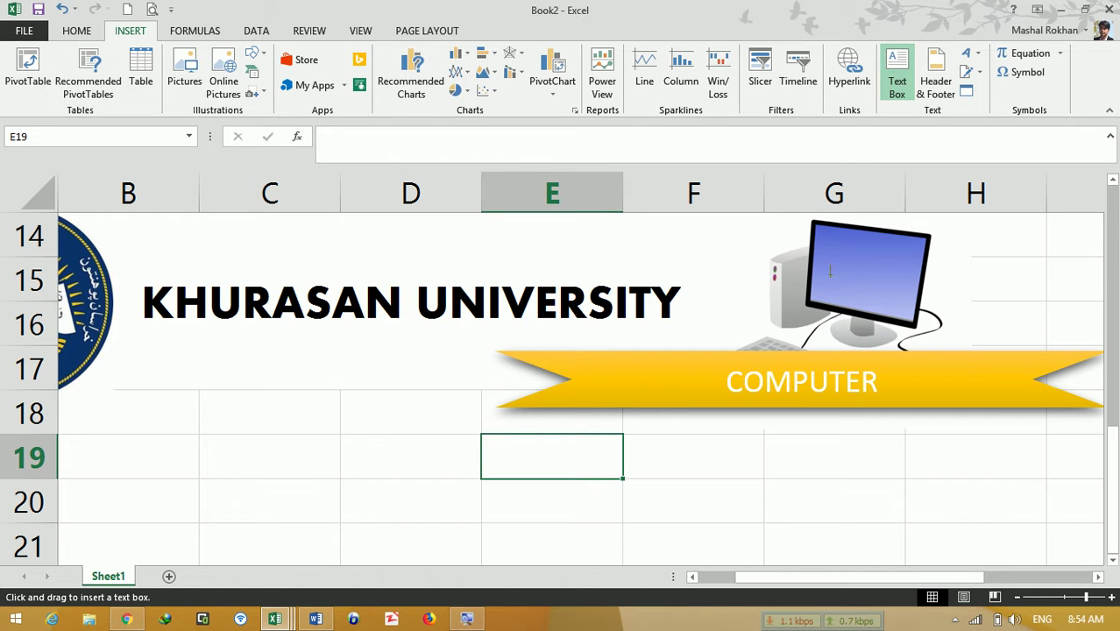
pyautogui.click(896, 83)
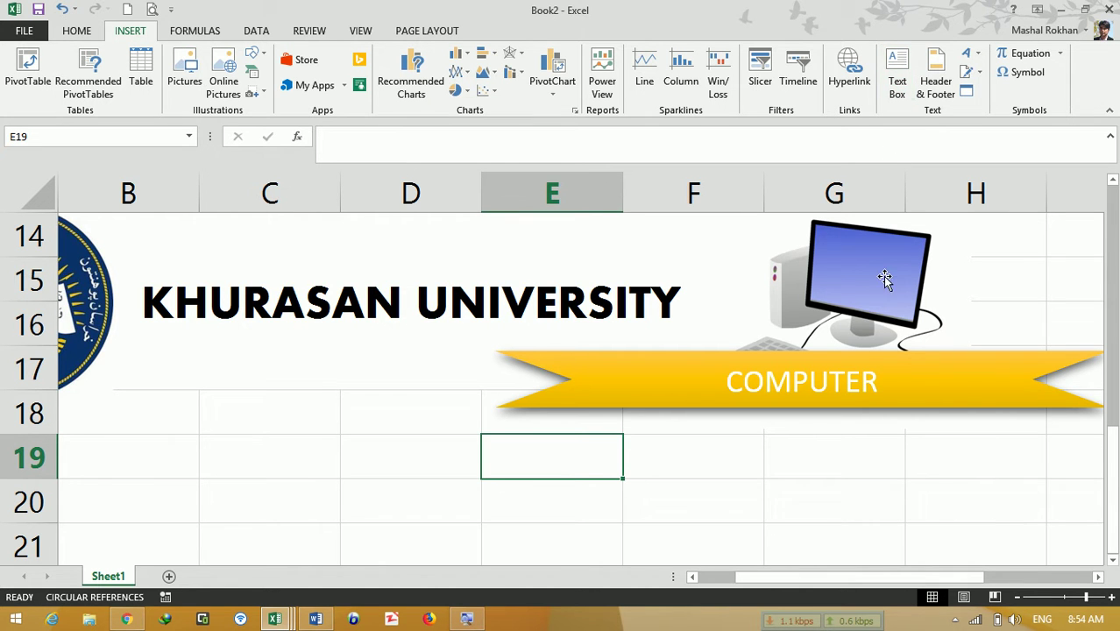
pyautogui.click(897, 74)
pyautogui.moveTo(772, 233)
pyautogui.mouseDown()
pyautogui.moveTo(923, 281)
pyautogui.moveTo(932, 320)
pyautogui.mouseUp()
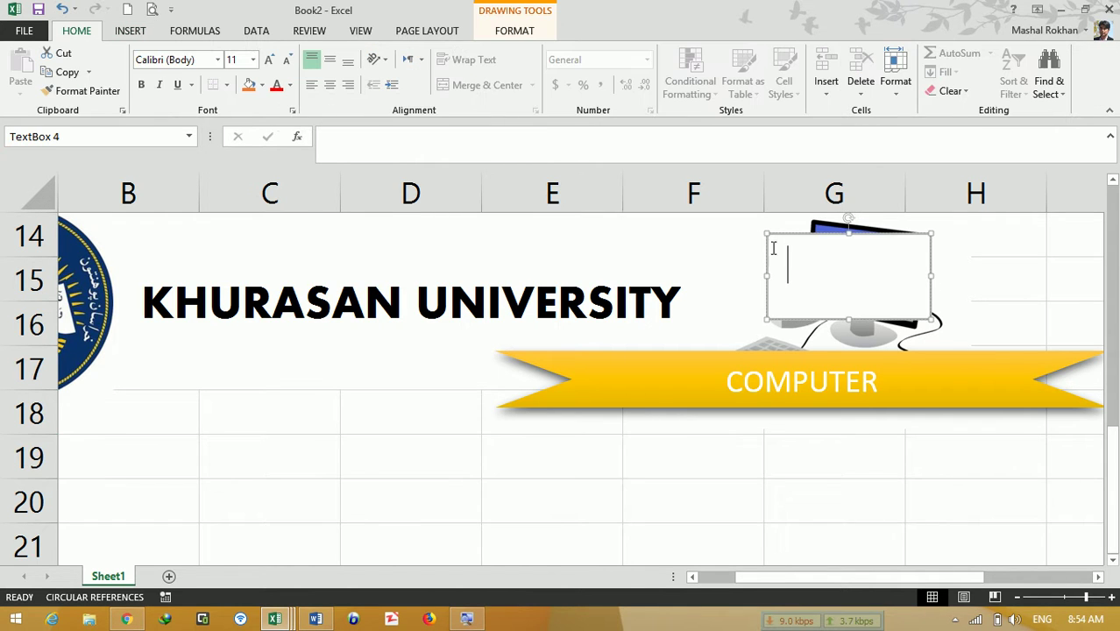
pyautogui.moveTo(767, 235); pyautogui.dragTo(831, 246)
pyautogui.moveTo(929, 317); pyautogui.dragTo(906, 308)
pyautogui.click(868, 275)
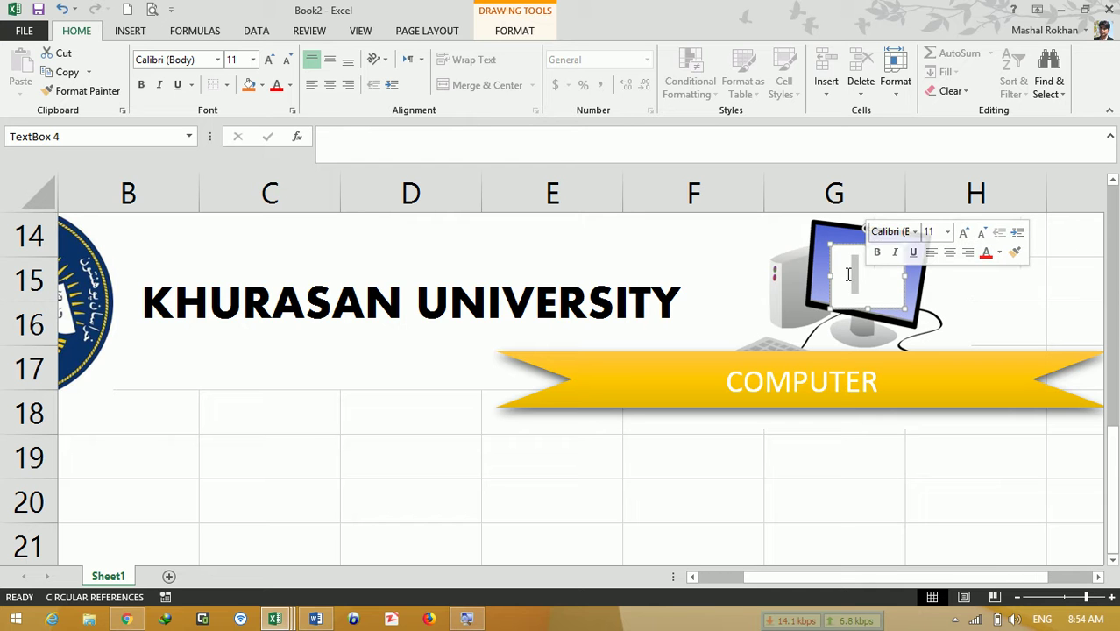
# Step: Enter BCS in the monitor text box and reduce the font size to 7 so it fits on one line
pyautogui.write('B')
pyautogui.press('Return')
pyautogui.write('C')
pyautogui.press('Return')
pyautogui.write('S')
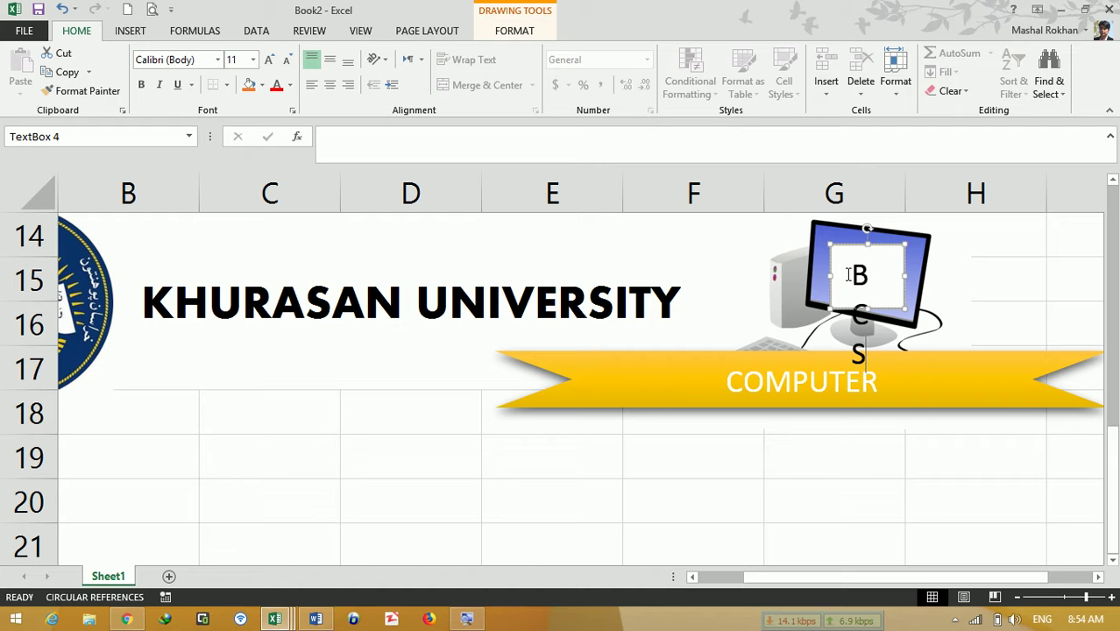
pyautogui.hotkey('ctrl', 'a')
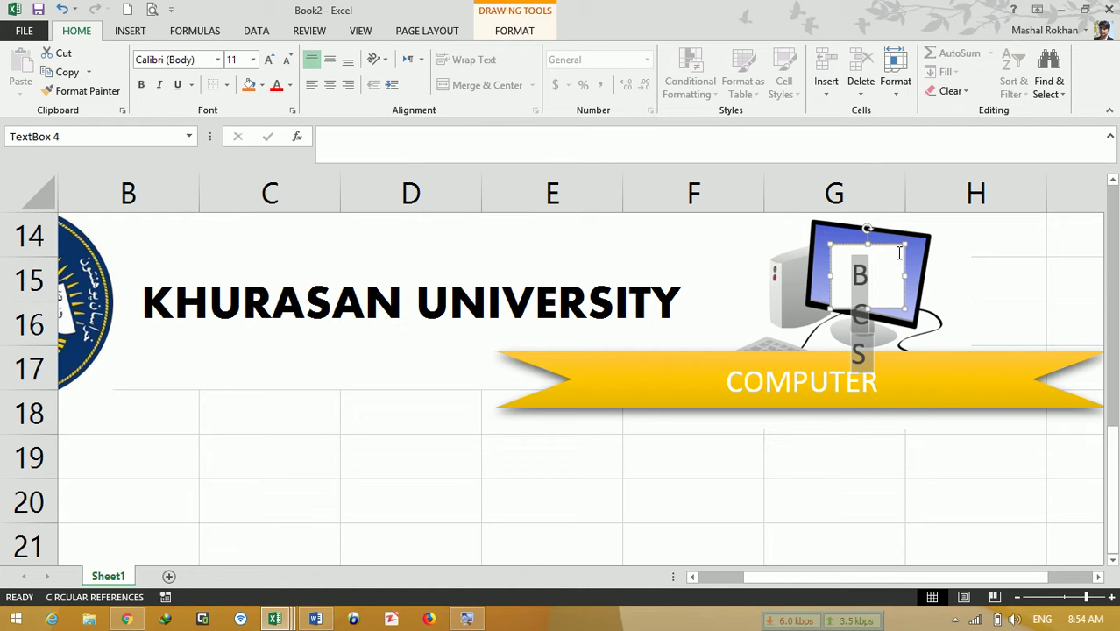
pyautogui.click(285, 61)
pyautogui.click(285, 62)
pyautogui.click(285, 61)
pyautogui.click(285, 62)
pyautogui.click(285, 61)
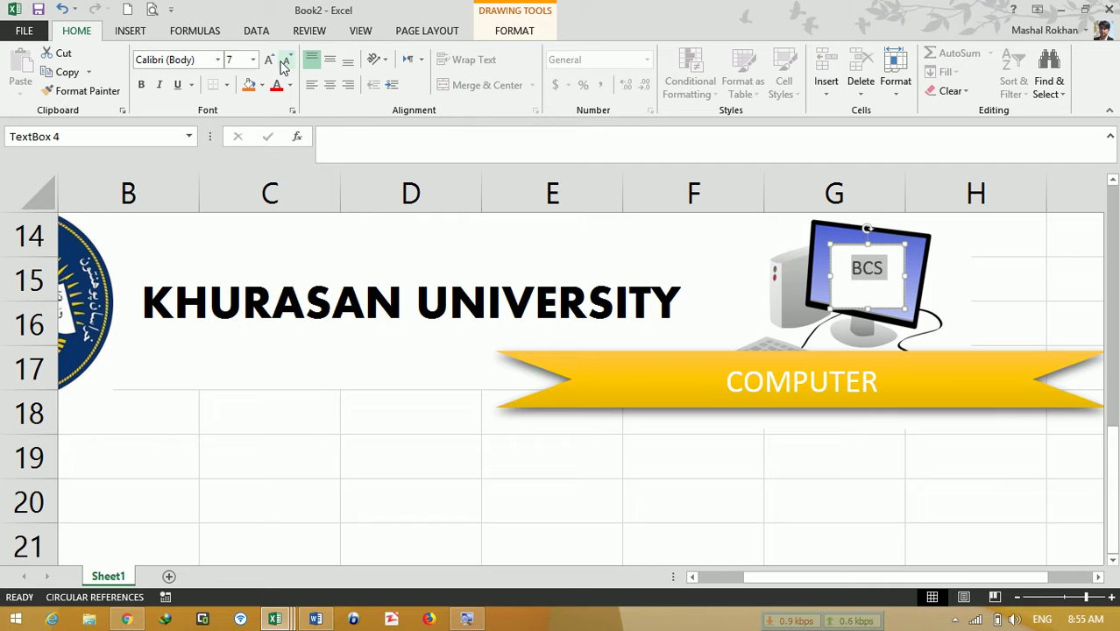
# Step: Set the BCS text box to No Fill and rotate it slightly clockwise to match the monitor's tilt
pyautogui.click(509, 25)
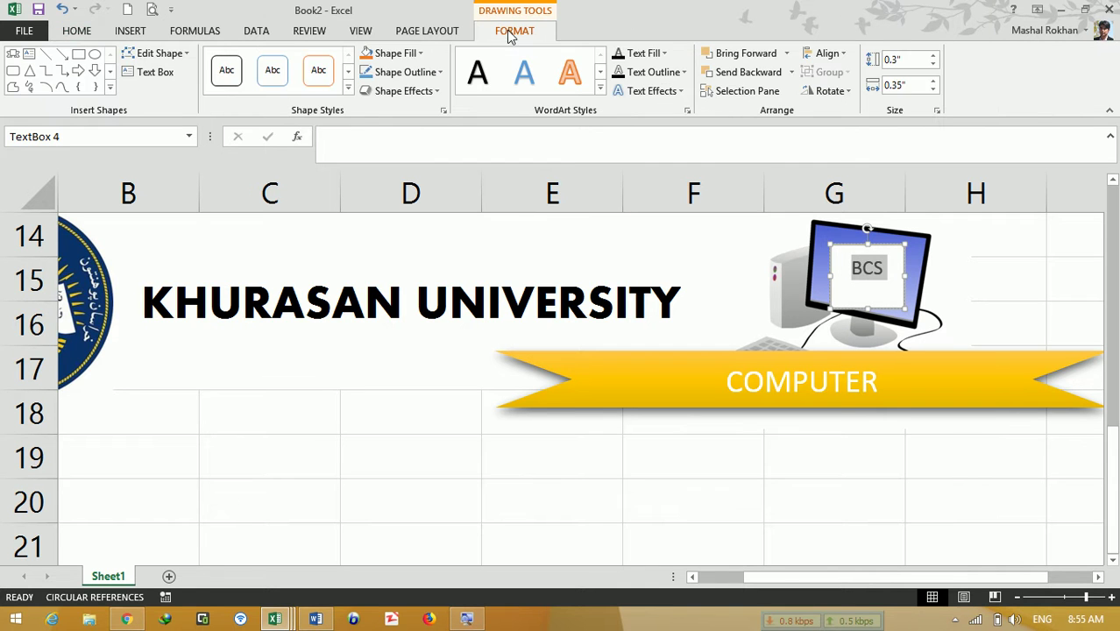
pyautogui.click(407, 53)
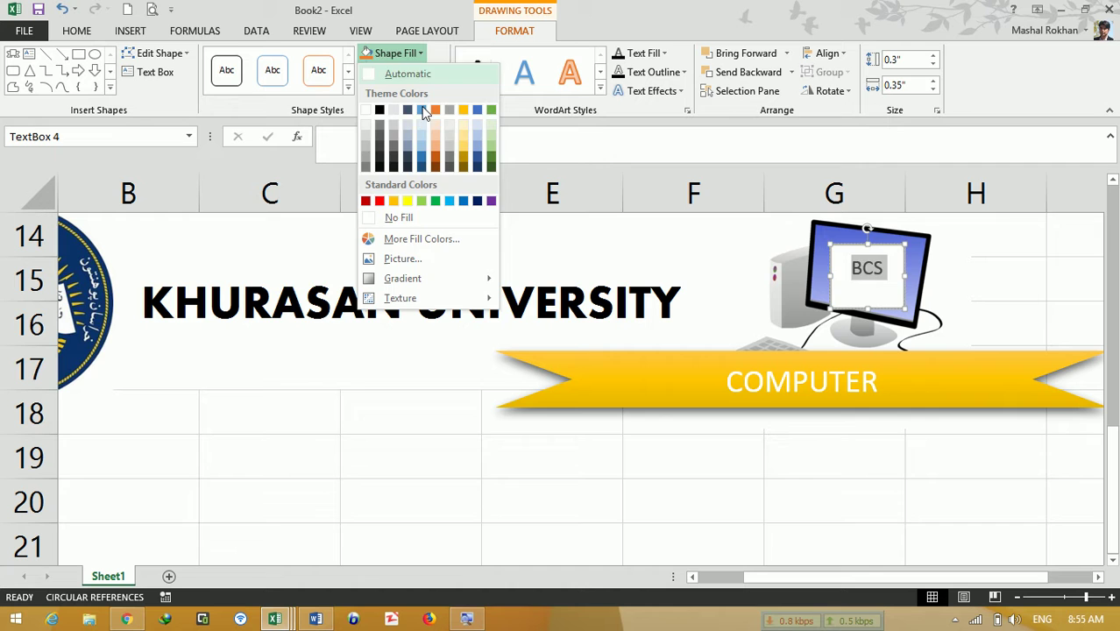
pyautogui.click(437, 219)
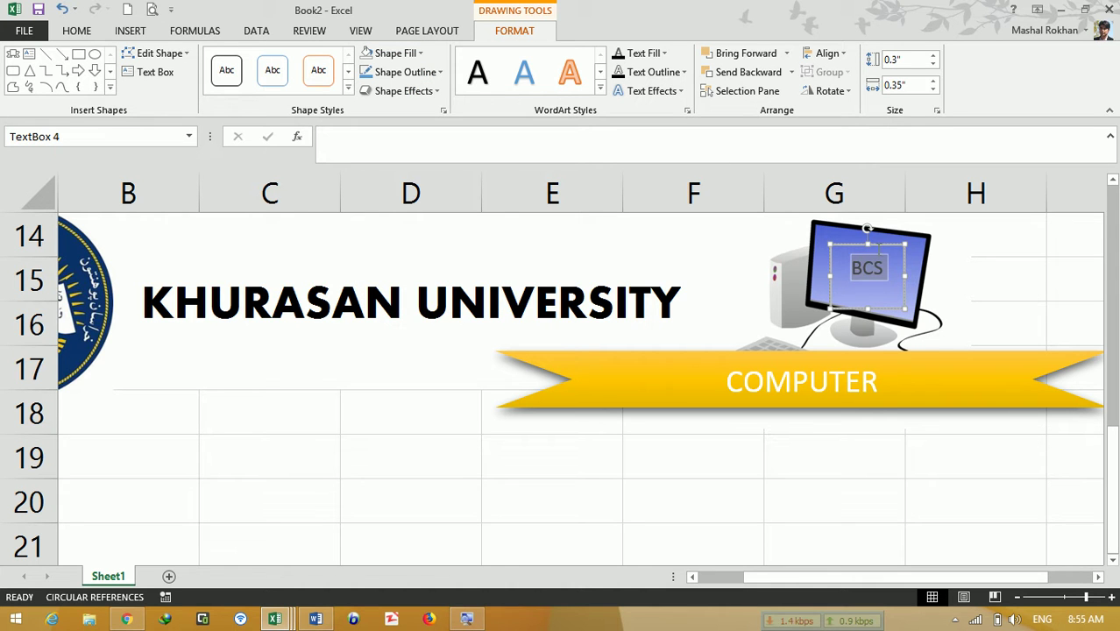
pyautogui.moveTo(867, 228); pyautogui.dragTo(870, 224)
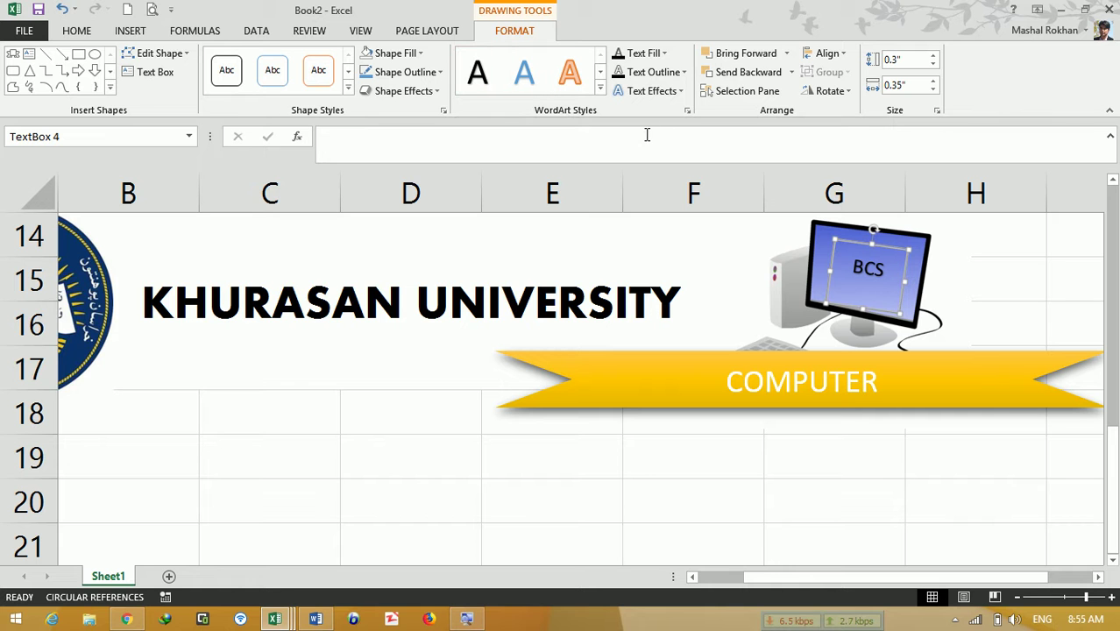
# Step: Increase the BCS font size to 10, enlarge the text box to about 0.42" by 0.52" and center its text on the monitor
pyautogui.click(77, 31)
pyautogui.click(270, 59)
pyautogui.click(270, 60)
pyautogui.click(270, 59)
pyautogui.moveTo(833, 236); pyautogui.dragTo(817, 222)
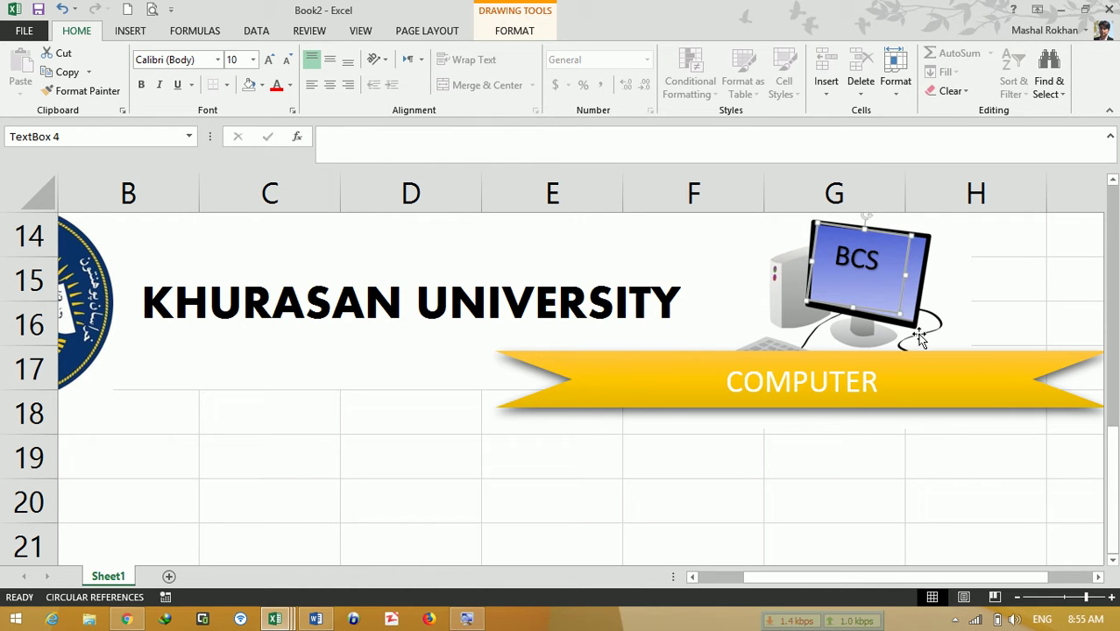
pyautogui.moveTo(898, 314); pyautogui.dragTo(915, 326)
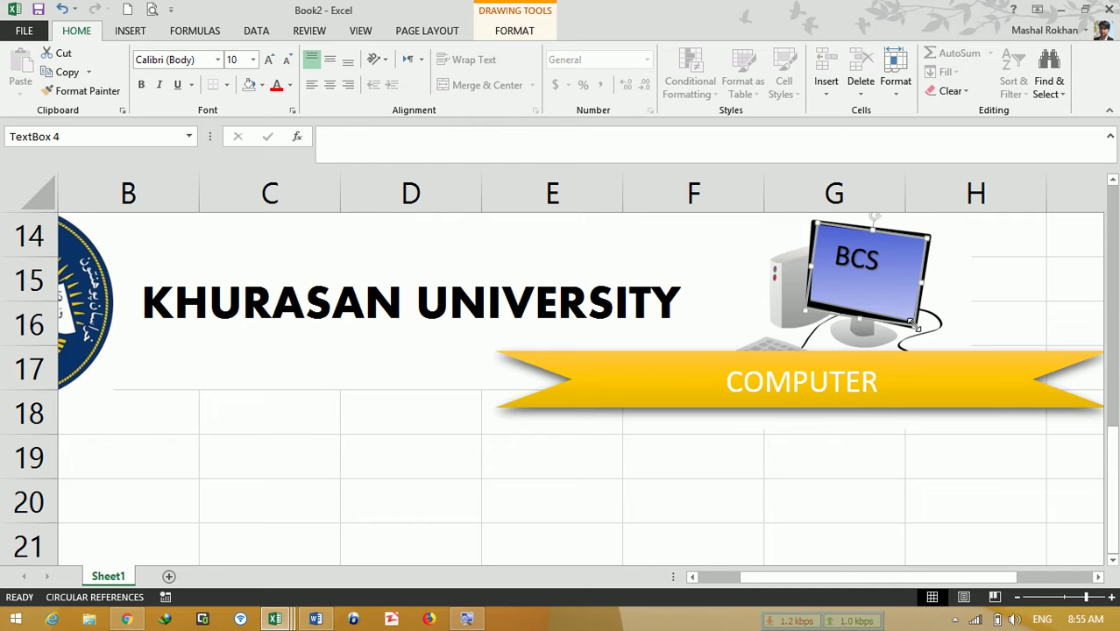
pyautogui.moveTo(860, 228); pyautogui.dragTo(868, 237)
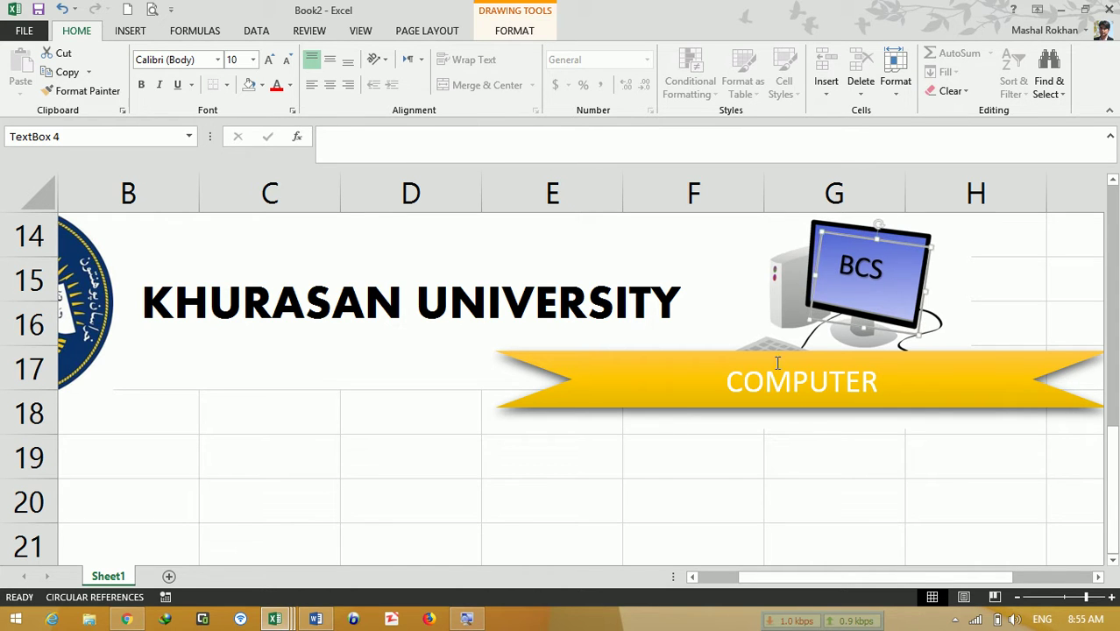
pyautogui.click(374, 527)
pyautogui.click(586, 483)
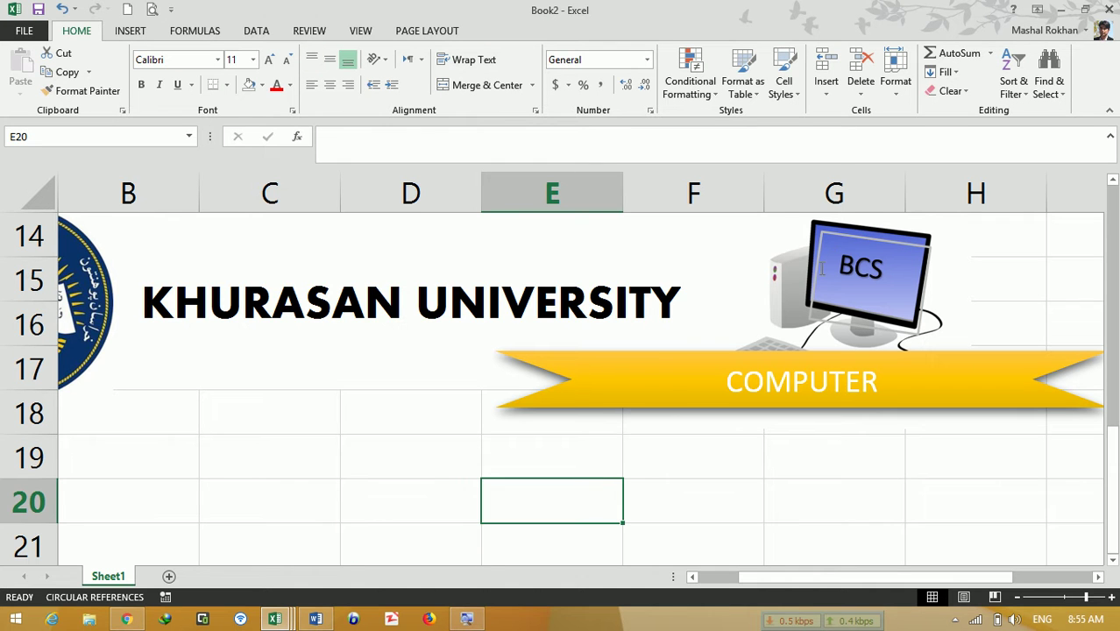
# Step: Remove the outline from the BCS text box on the monitor
pyautogui.click(857, 235)
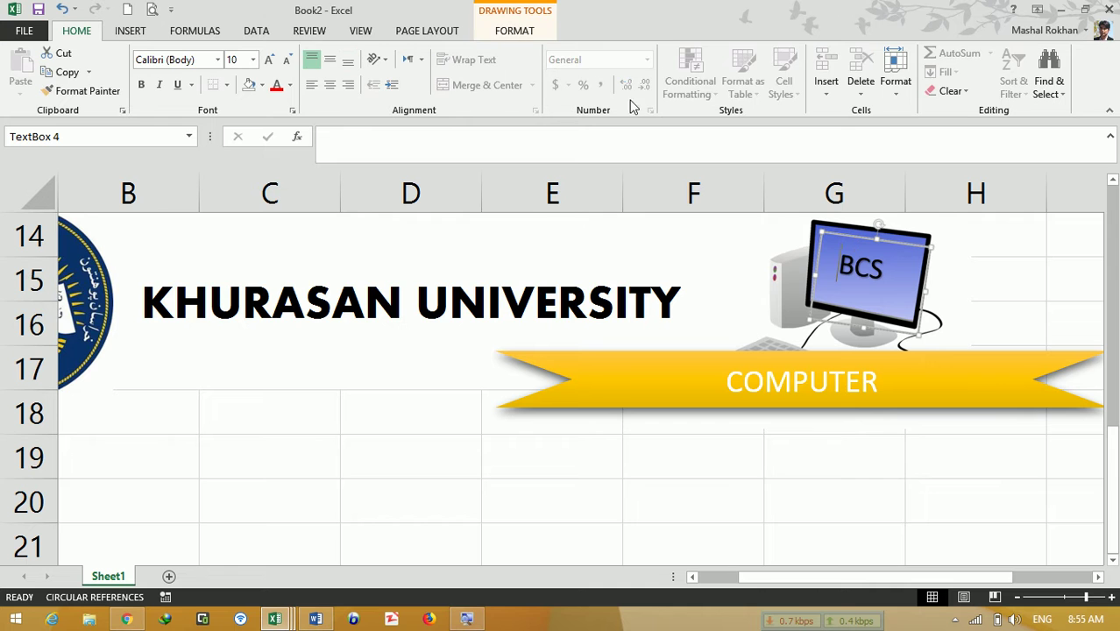
pyautogui.click(544, 29)
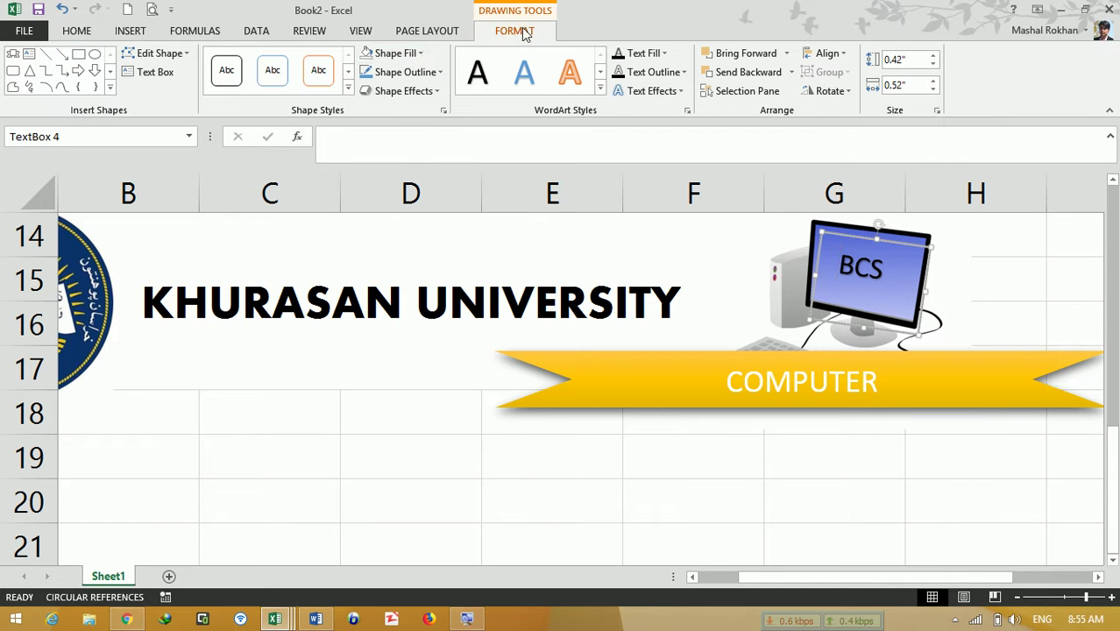
pyautogui.click(441, 74)
pyautogui.click(382, 240)
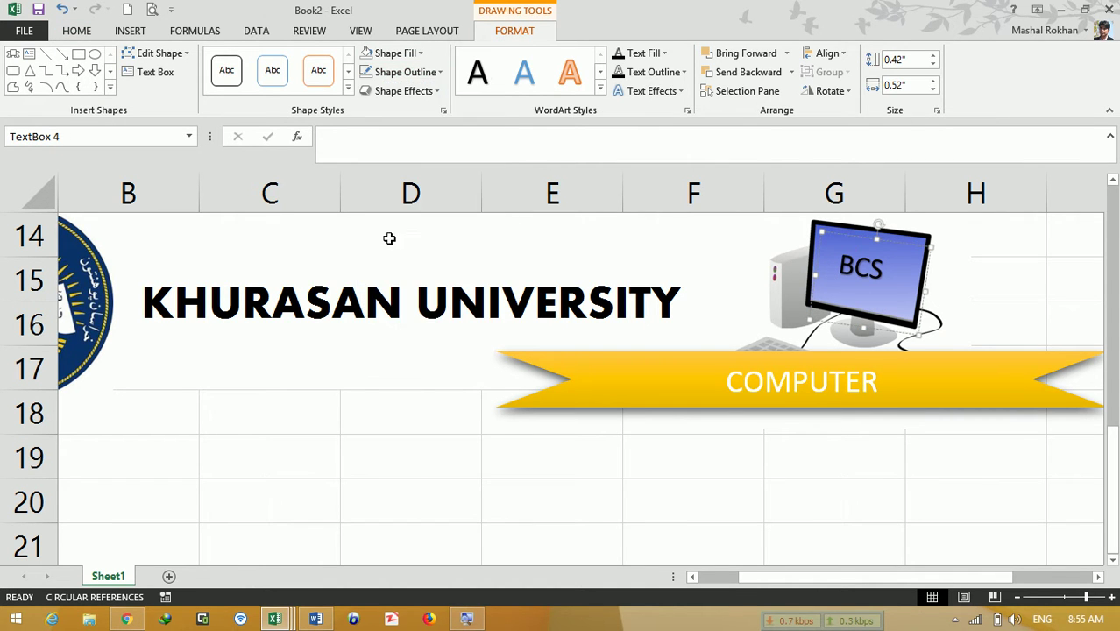
pyautogui.click(681, 459)
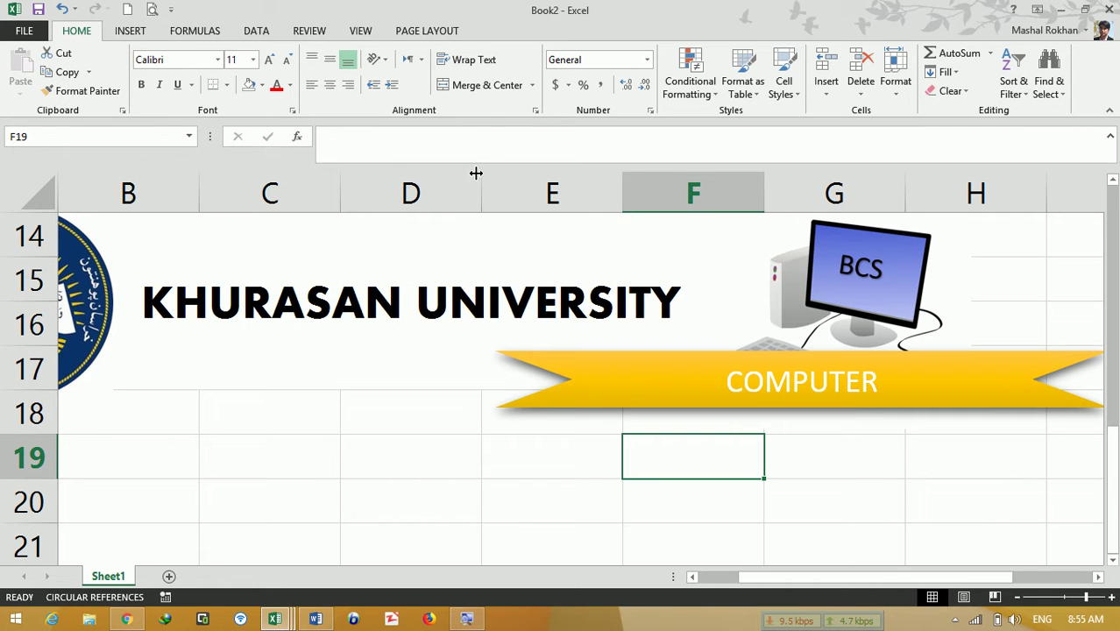
# Step: Insert a SmartArt graphic using the interlocking gears layout from the Cycle category
pyautogui.click(128, 29)
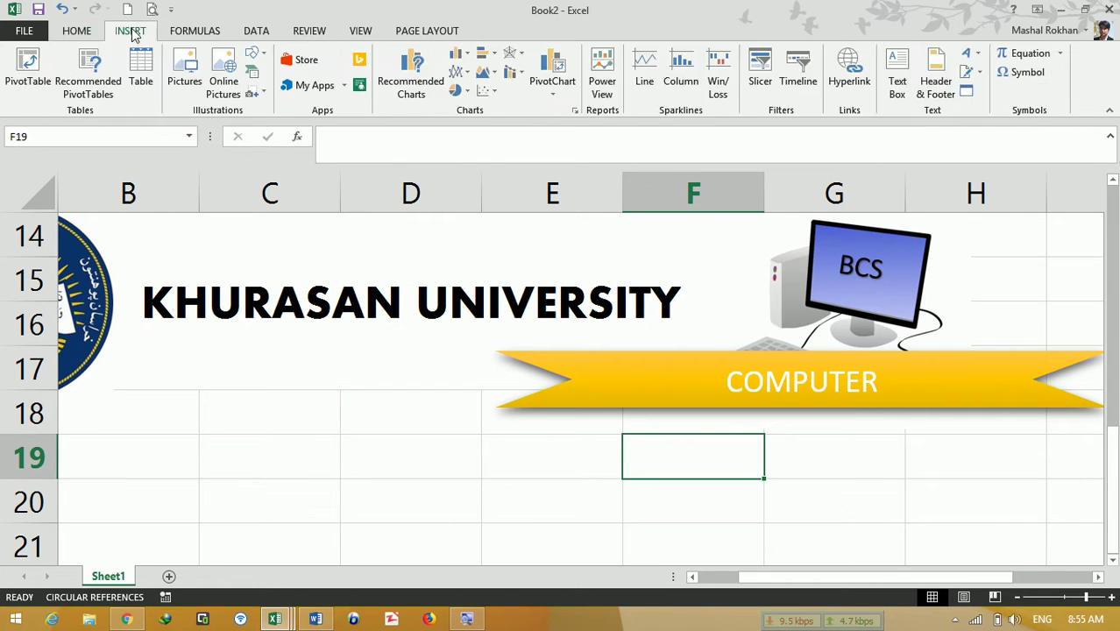
pyautogui.click(253, 74)
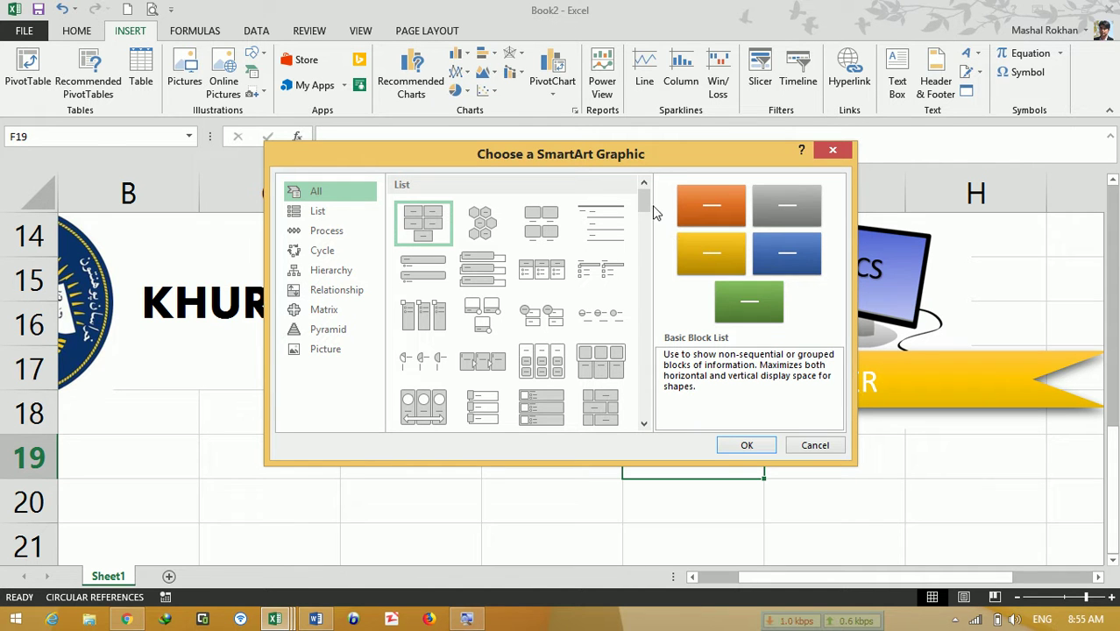
pyautogui.click(323, 251)
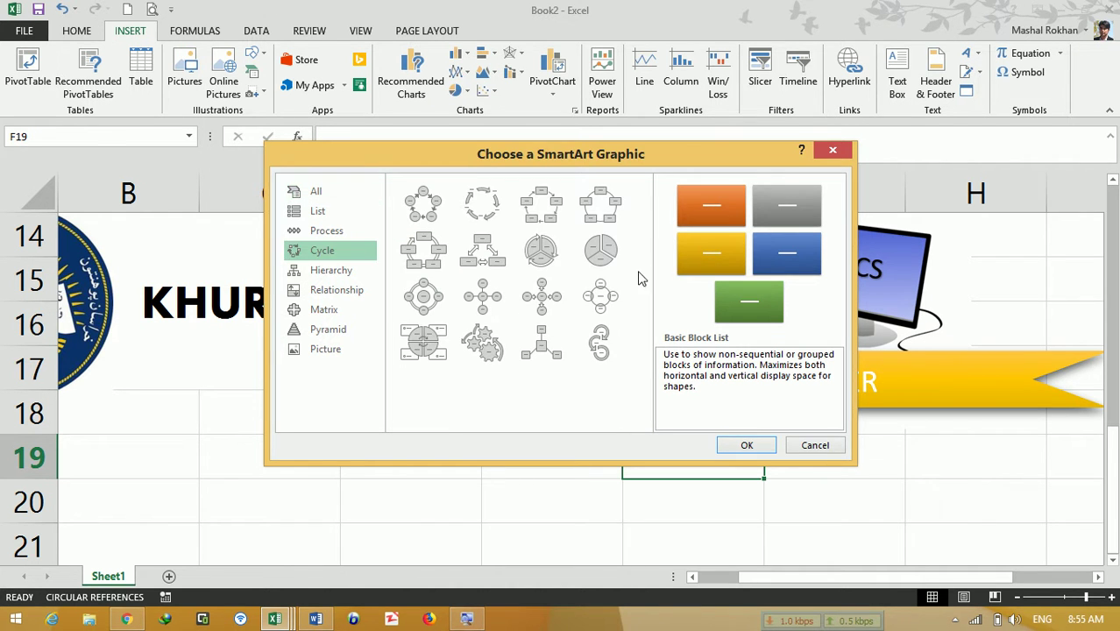
pyautogui.click(601, 340)
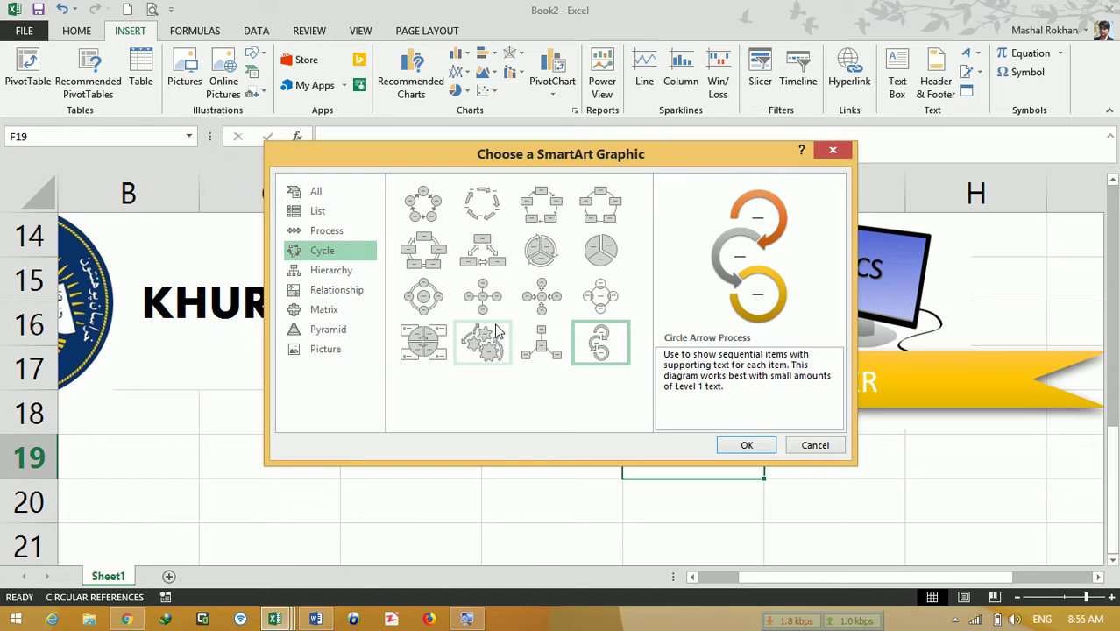
pyautogui.click(553, 341)
pyautogui.click(498, 347)
pyautogui.click(747, 447)
# Step: Label the upper gear INPUT, the middle gear PROCESS and the large lower gear OUTPUT
pyautogui.click(622, 388)
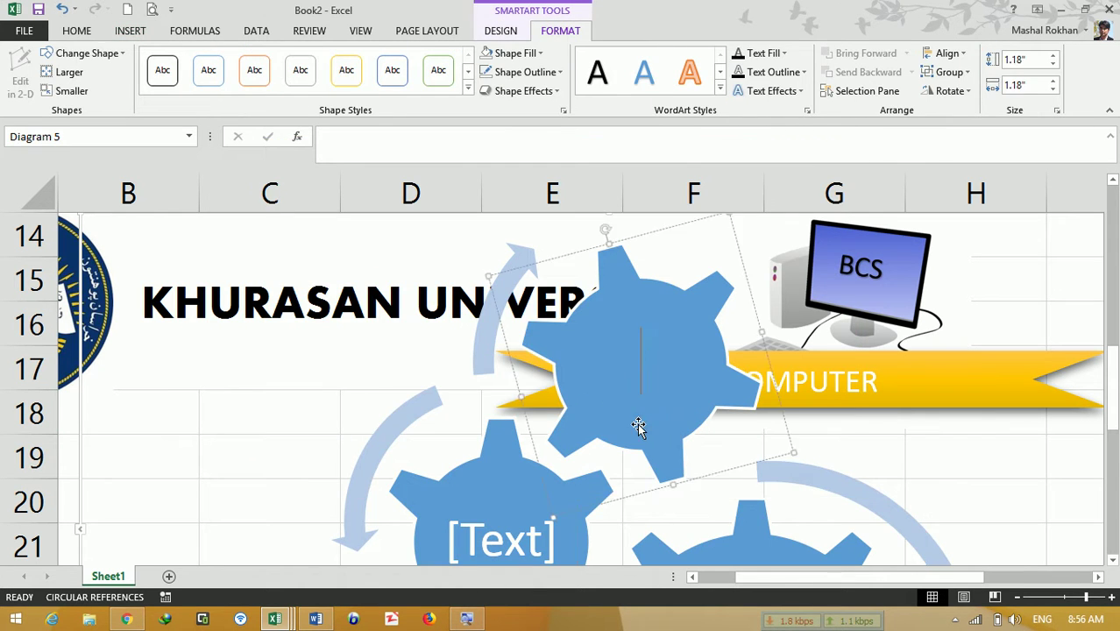
pyautogui.write('INPUT')
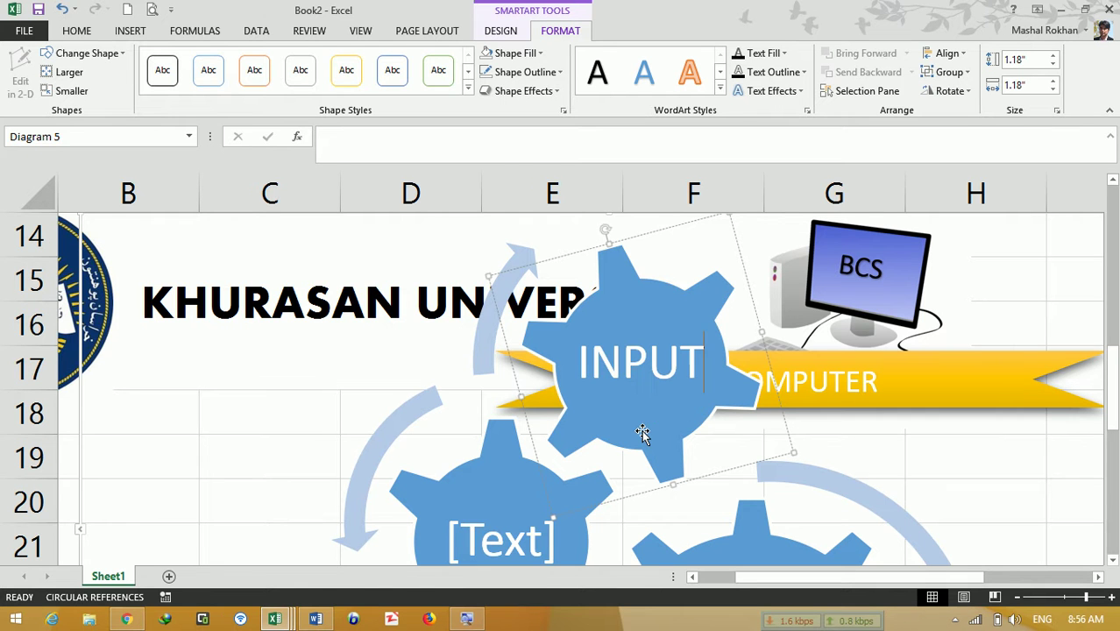
pyautogui.click(500, 524)
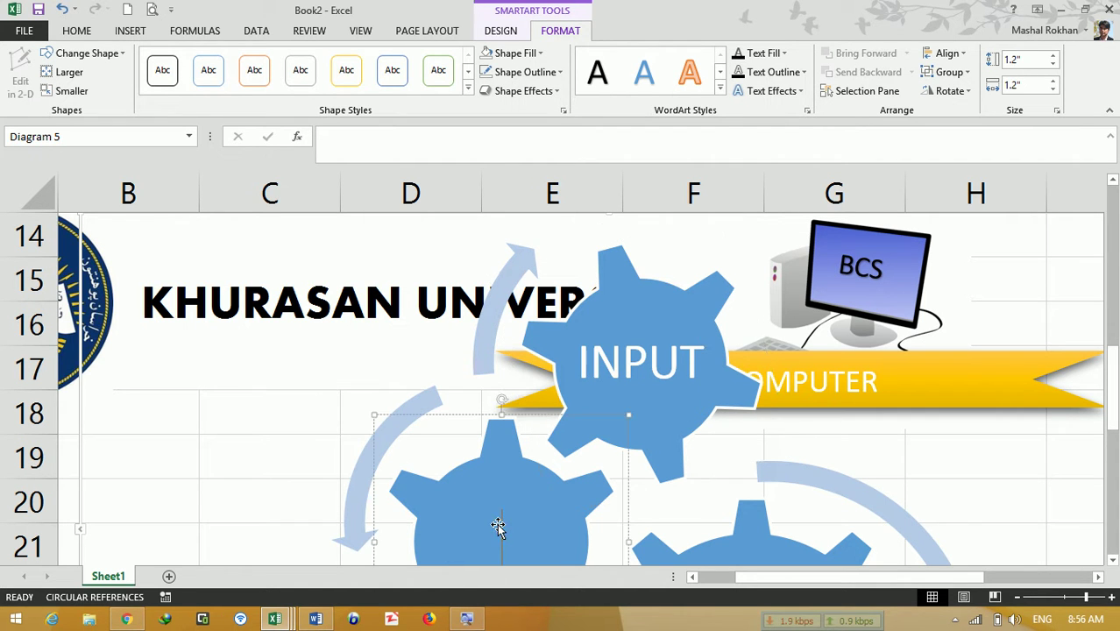
pyautogui.write('PROC')
pyautogui.write('ESS')
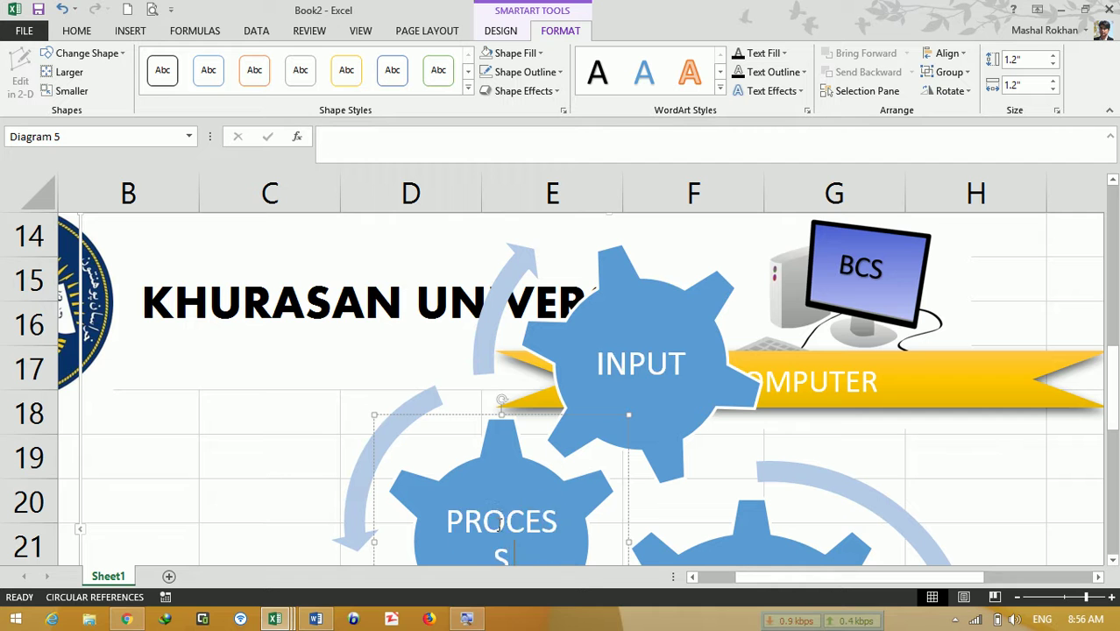
pyautogui.moveTo(1116, 386); pyautogui.dragTo(1116, 437)
pyautogui.click(752, 486)
pyautogui.write('OUTPUT')
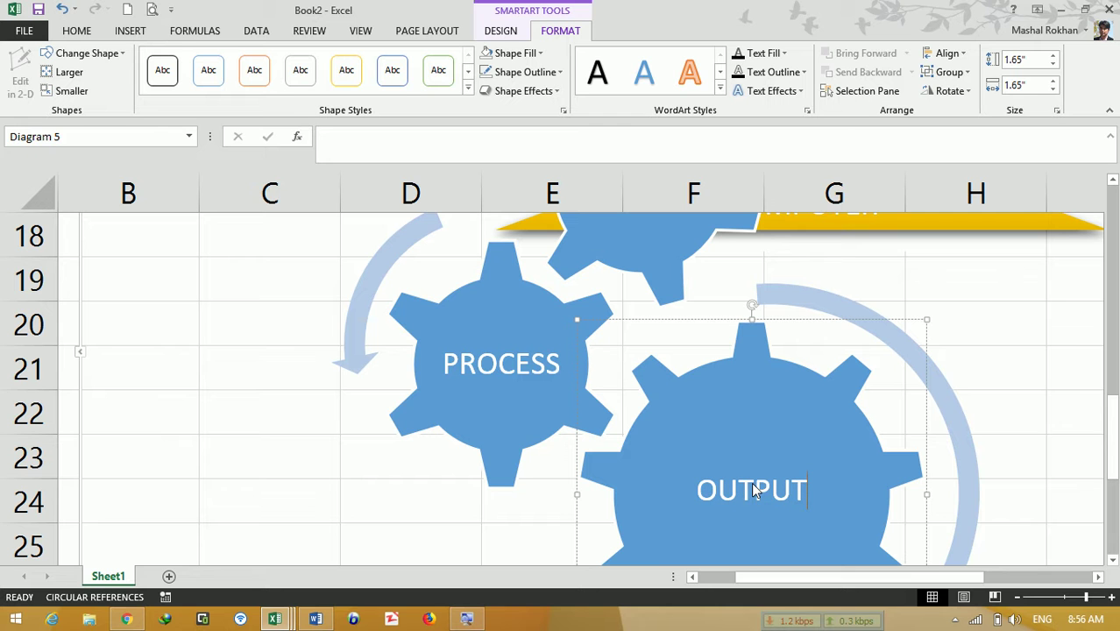
# Step: Select the whole gear diagram and zoom out the sheet until the full header and diagram fit in view
pyautogui.click(987, 458)
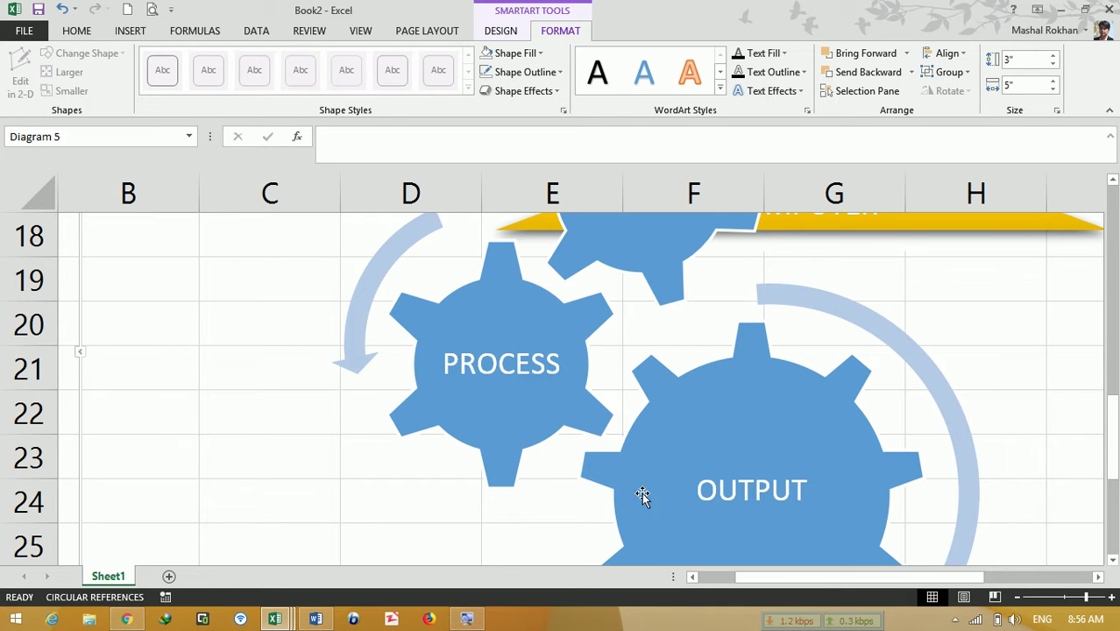
pyautogui.click(1017, 599)
pyautogui.click(1017, 599)
pyautogui.click(1016, 599)
pyautogui.click(1017, 599)
pyautogui.click(1017, 600)
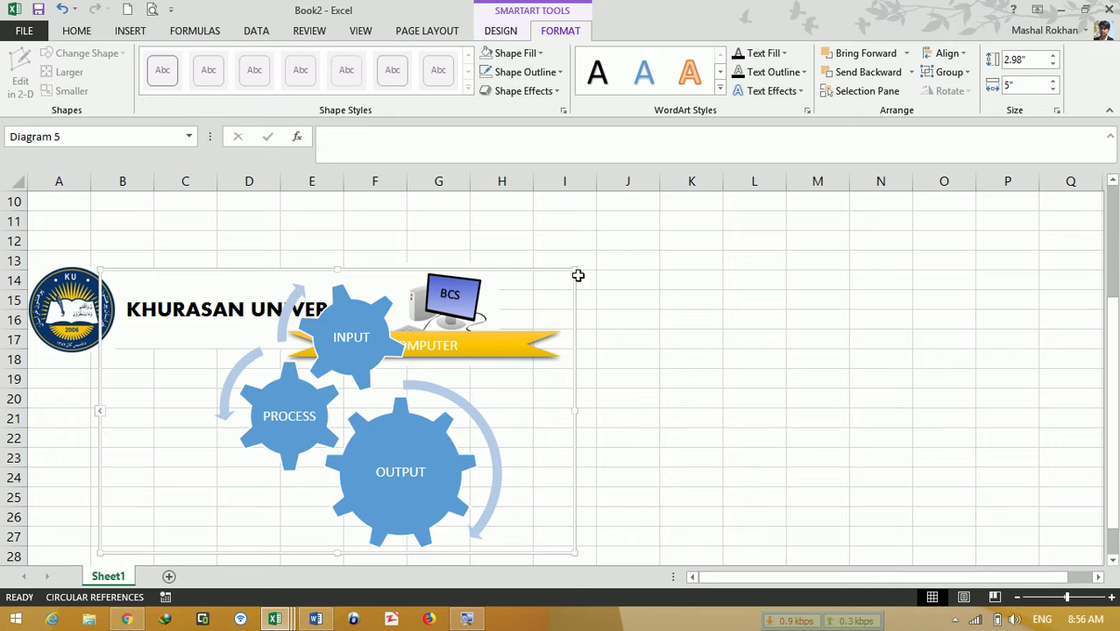
# Step: Shrink the gear diagram to 2.03" high by 3.62" wide and move it to the empty cells beside the university header
pyautogui.moveTo(577, 267); pyautogui.dragTo(446, 360)
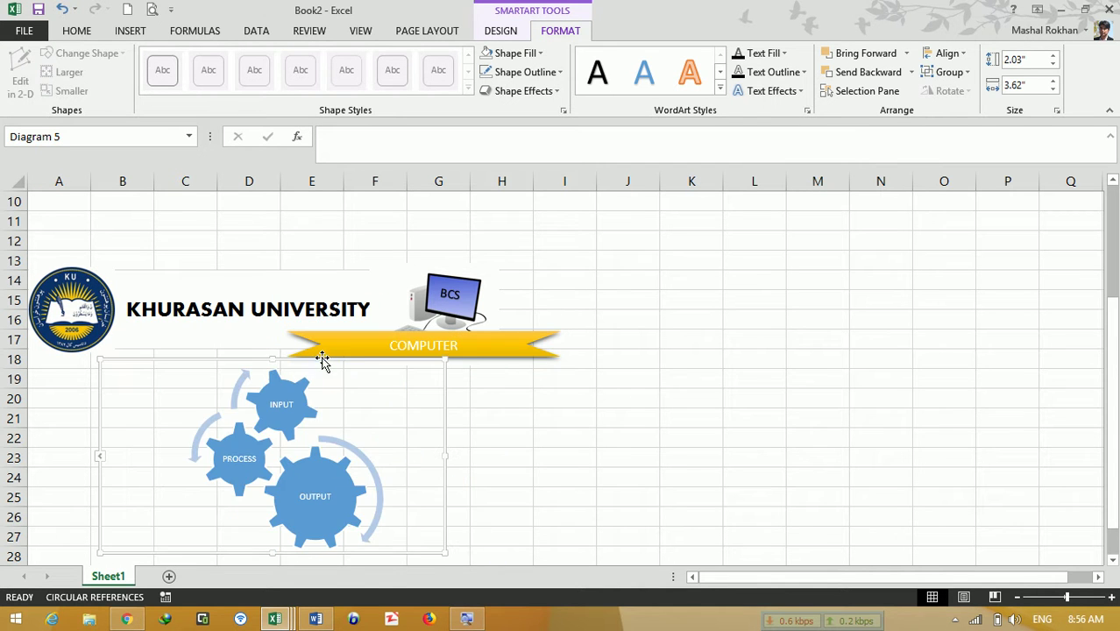
pyautogui.moveTo(327, 363); pyautogui.dragTo(736, 335)
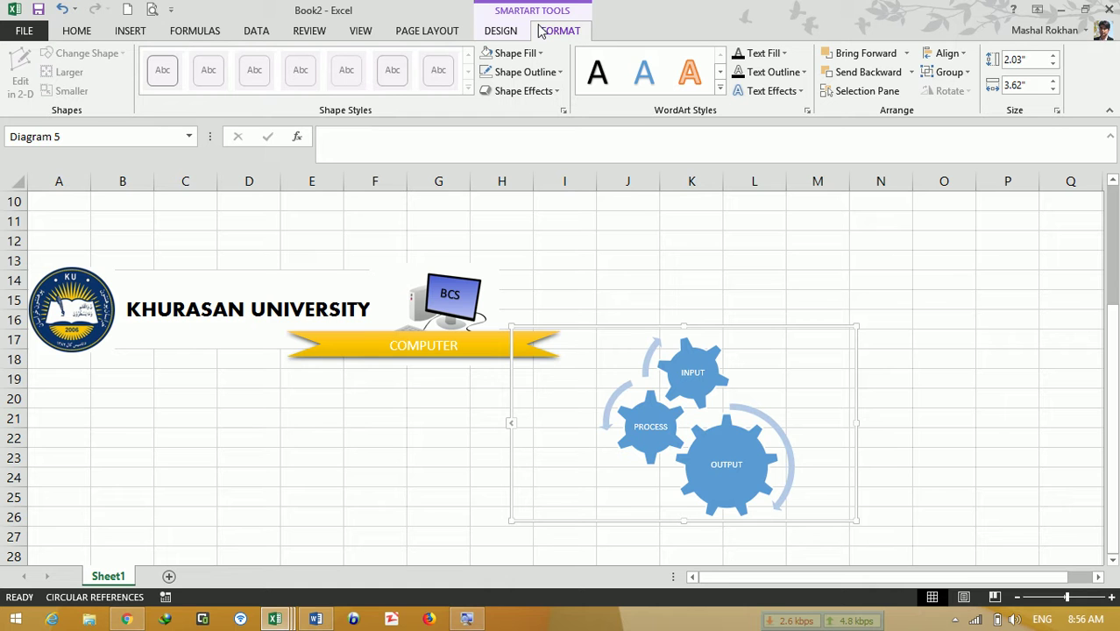
# Step: Apply the third, lighter SmartArt style and the fourth Colorful color variation to the gear diagram
pyautogui.click(505, 34)
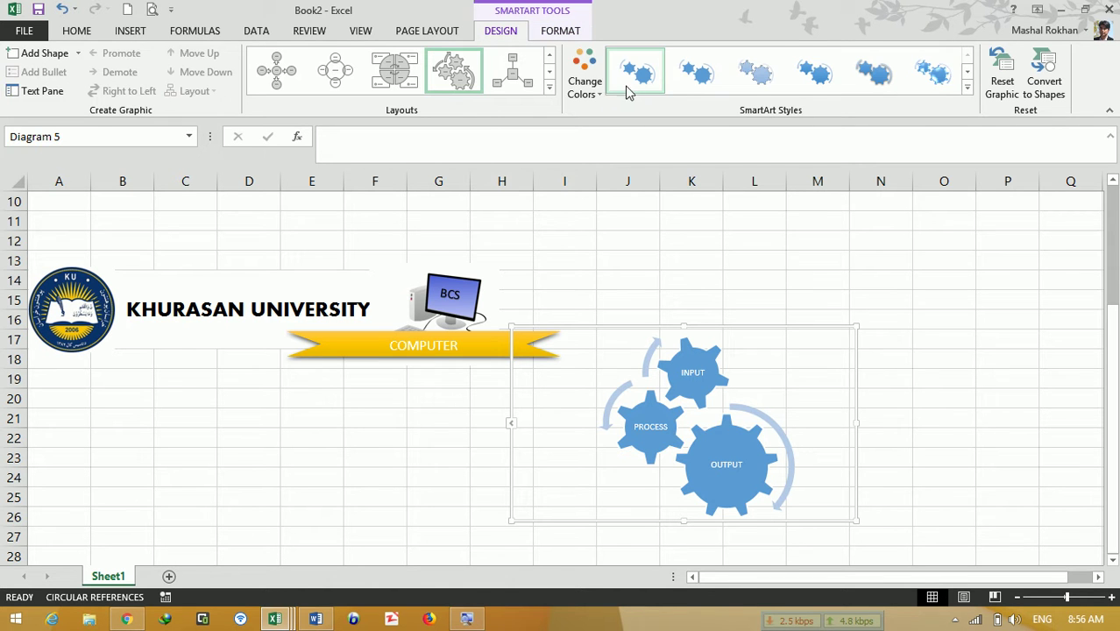
pyautogui.click(749, 75)
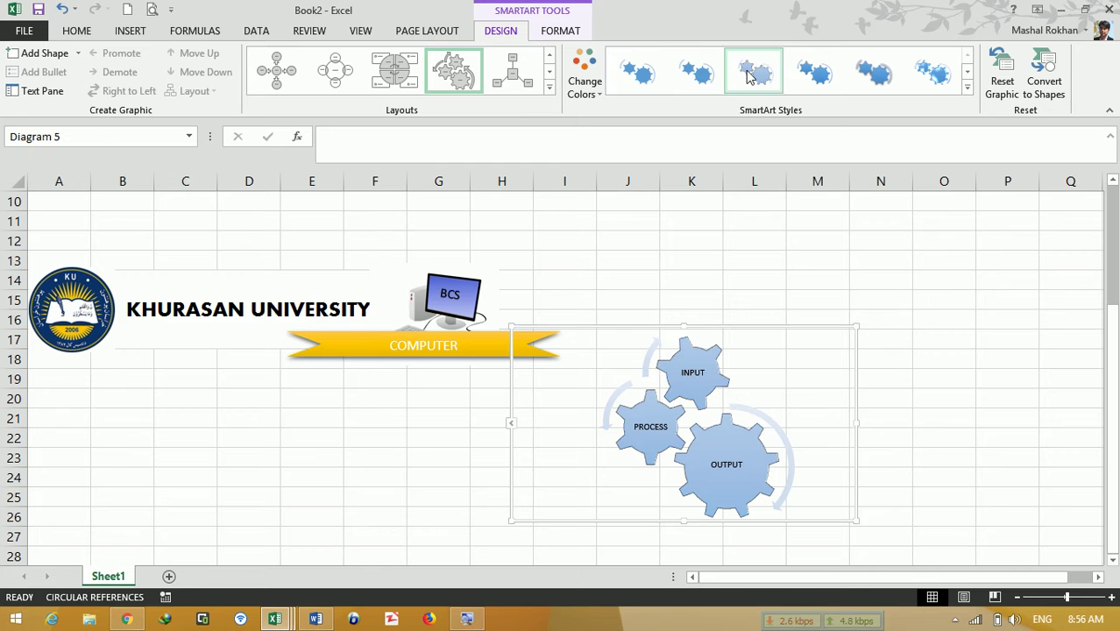
pyautogui.click(585, 81)
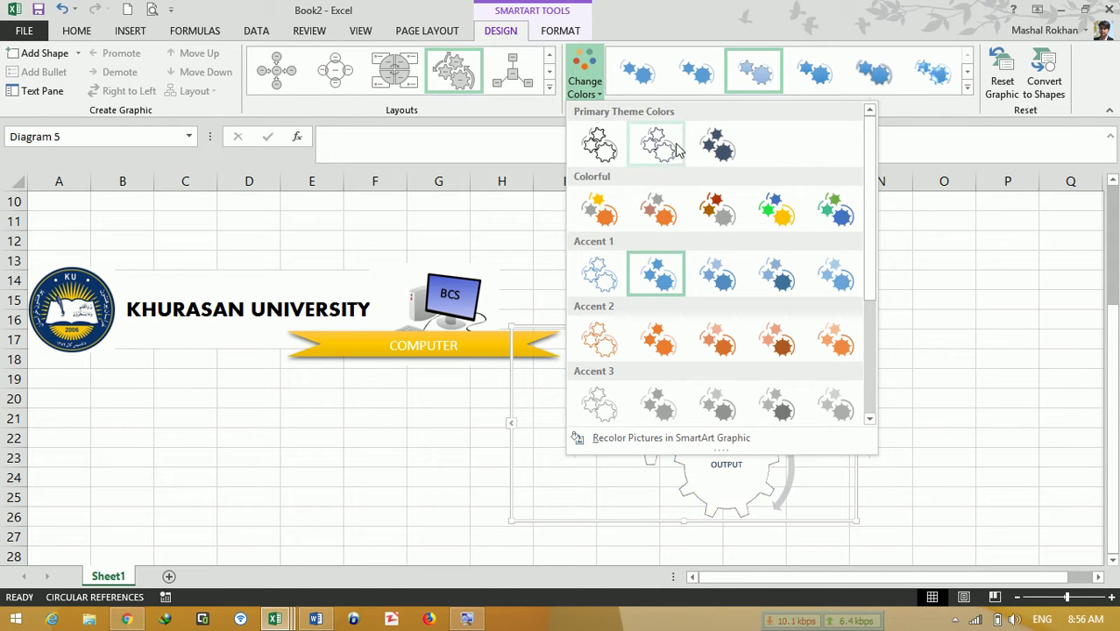
pyautogui.click(773, 217)
pyautogui.click(946, 472)
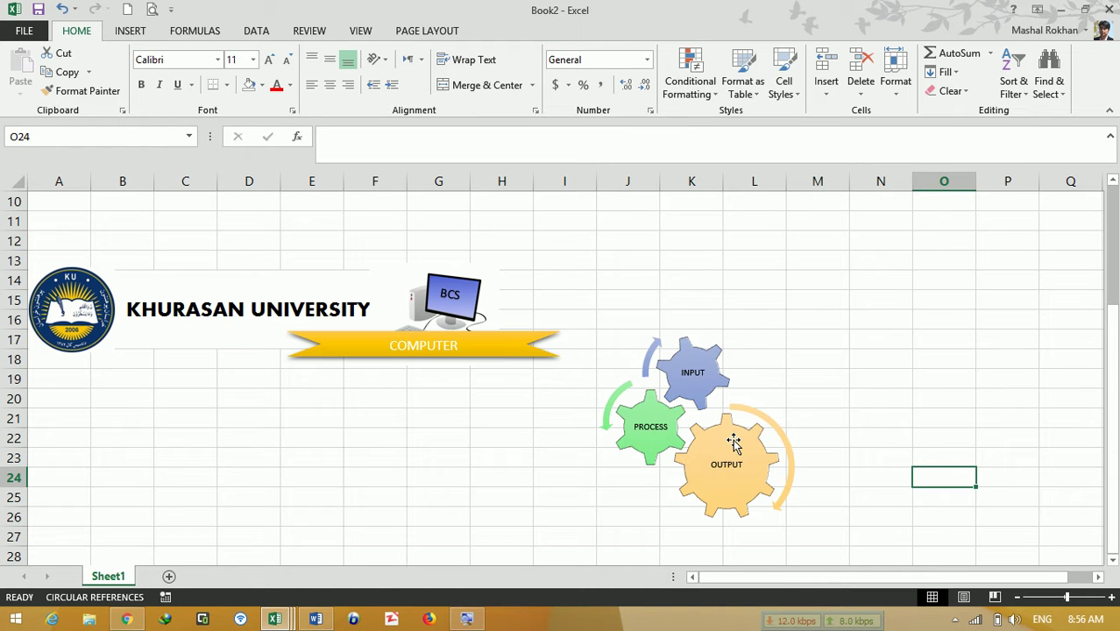
# Step: Merge and center cells J14:L16 above the gear diagram and enter the heading DATA PROCESSING
pyautogui.moveTo(608, 272); pyautogui.dragTo(754, 318)
pyautogui.click(501, 84)
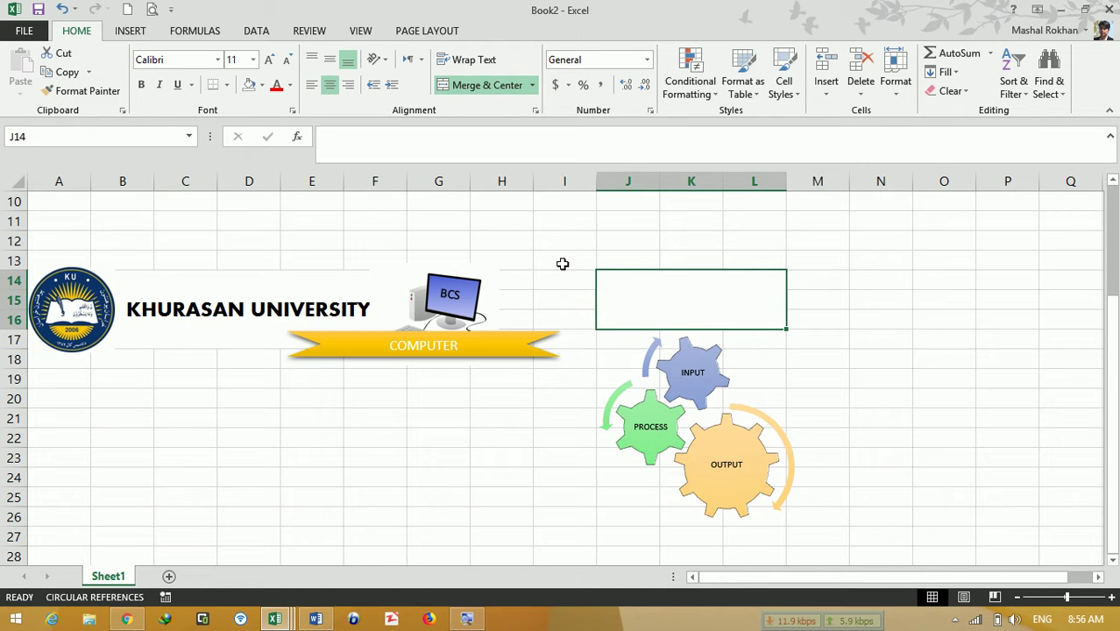
pyautogui.write('DATA P')
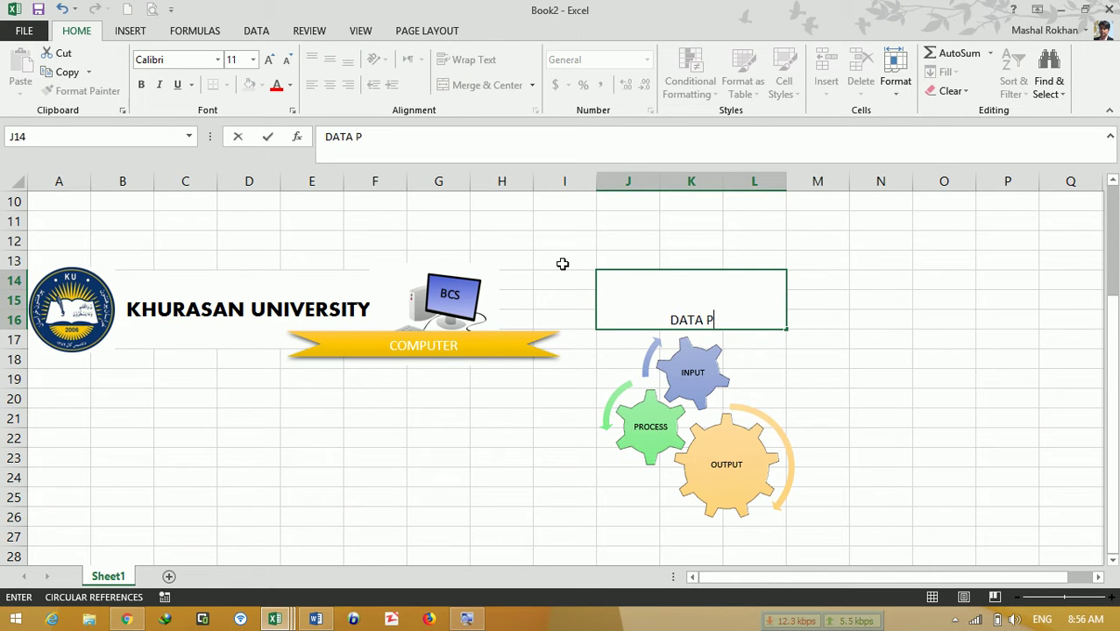
pyautogui.write('ROCESSING')
pyautogui.click(841, 358)
# Step: Middle-align the DATA PROCESSING heading vertically and make it bold
pyautogui.click(624, 277)
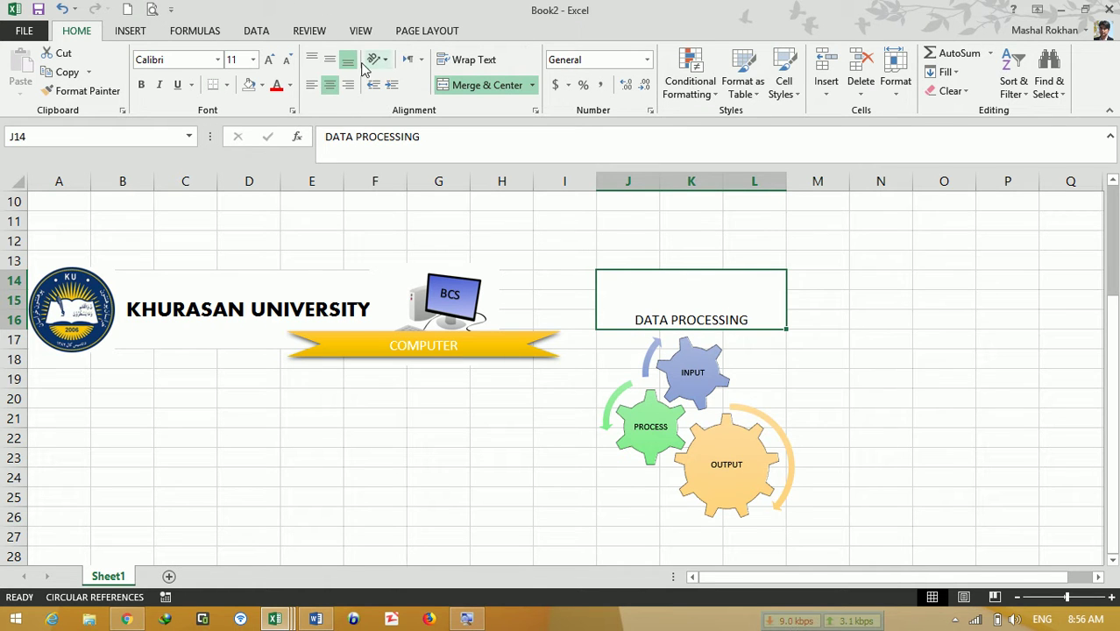
pyautogui.click(330, 59)
pyautogui.hotkey('ctrl', 'b')
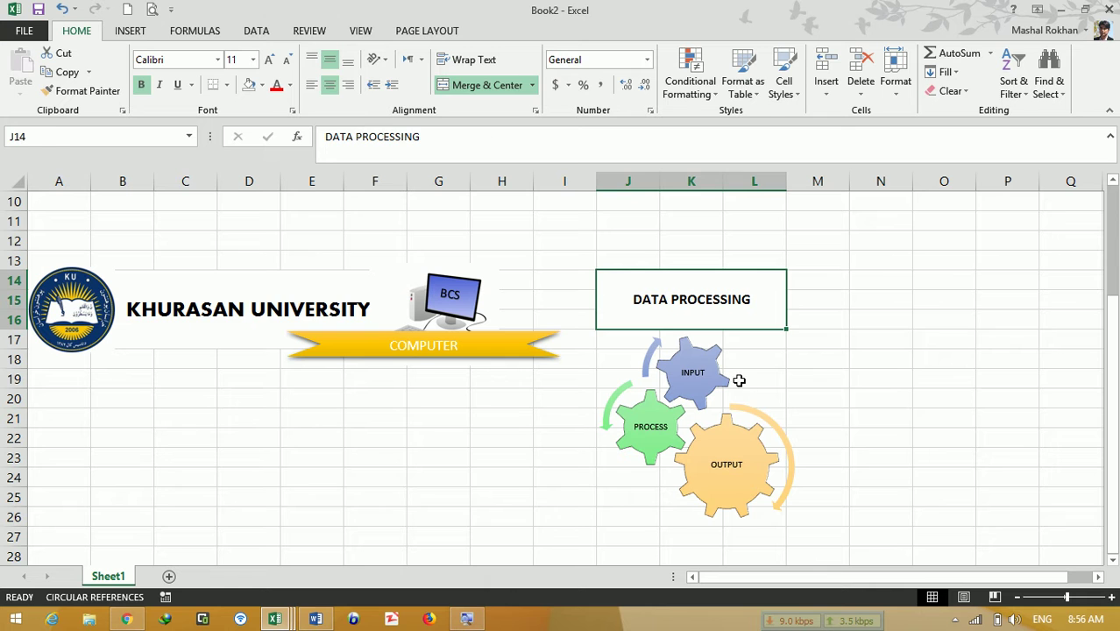
# Step: View the open windows offered for inserting a screenshot and close the list without choosing one
pyautogui.click(842, 430)
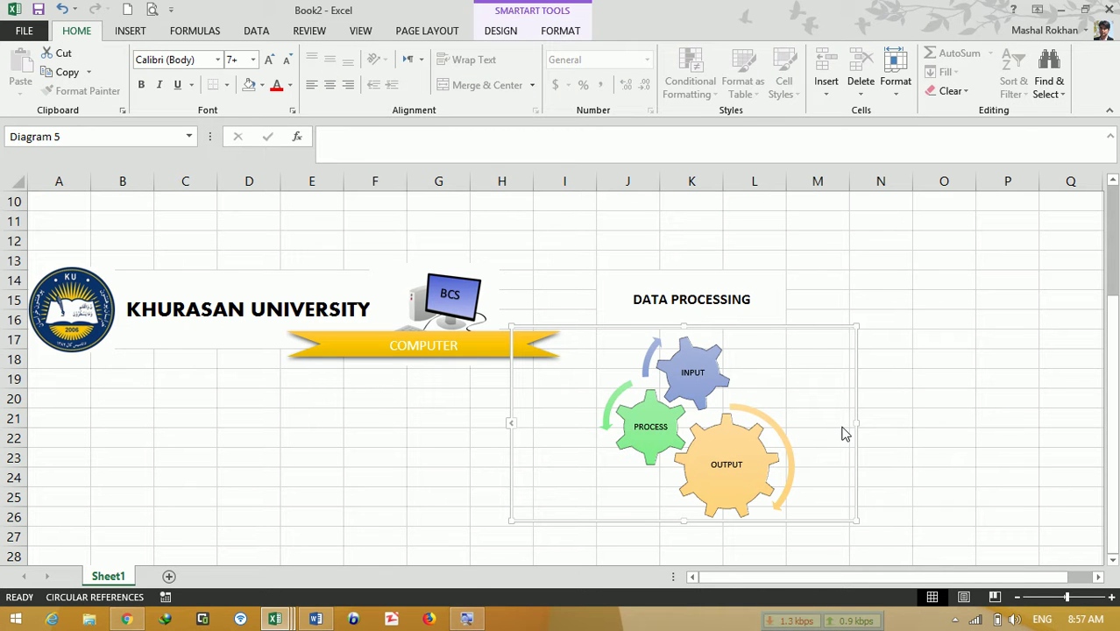
pyautogui.click(143, 38)
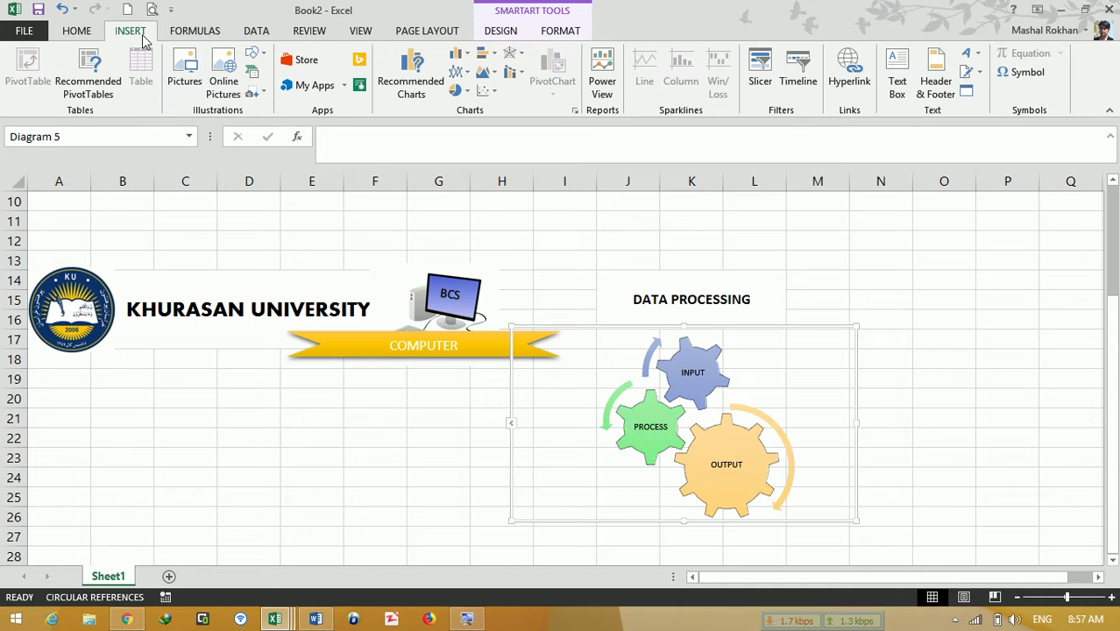
pyautogui.click(263, 94)
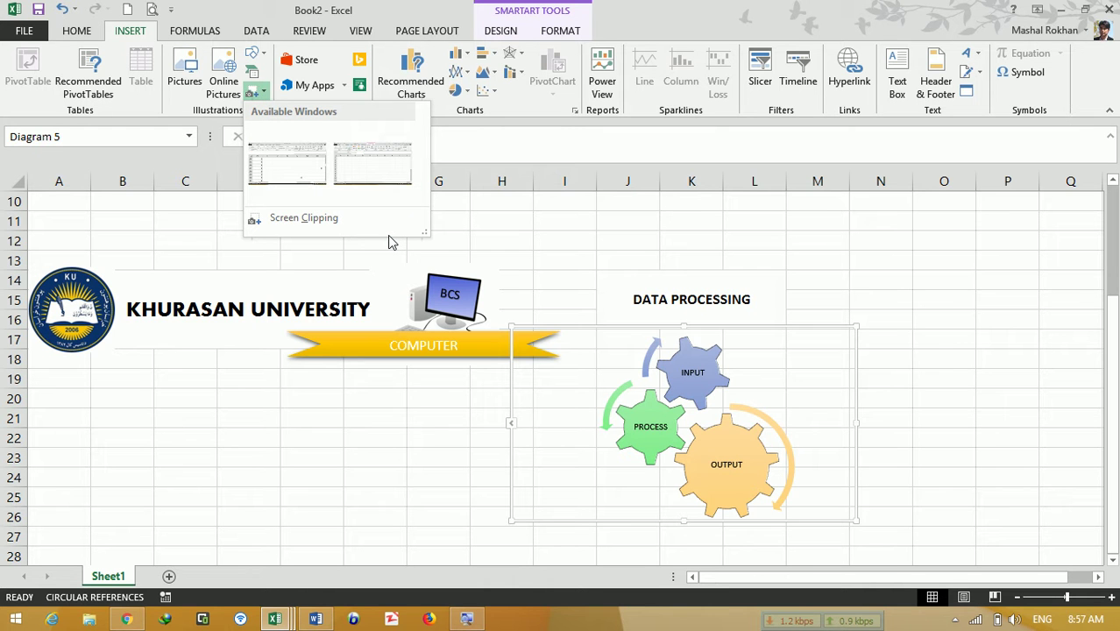
pyautogui.click(873, 10)
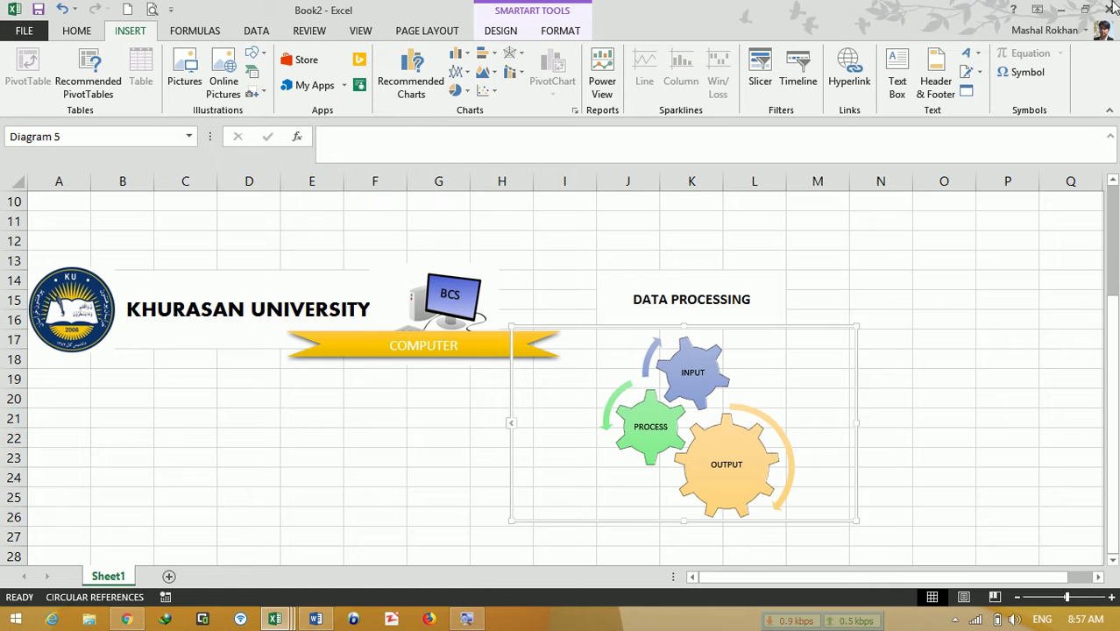
# Step: Switch to Pivot table.xlsx, bring the salary table at the start of Sheet1 into view, and return to Book2
pyautogui.click(1062, 10)
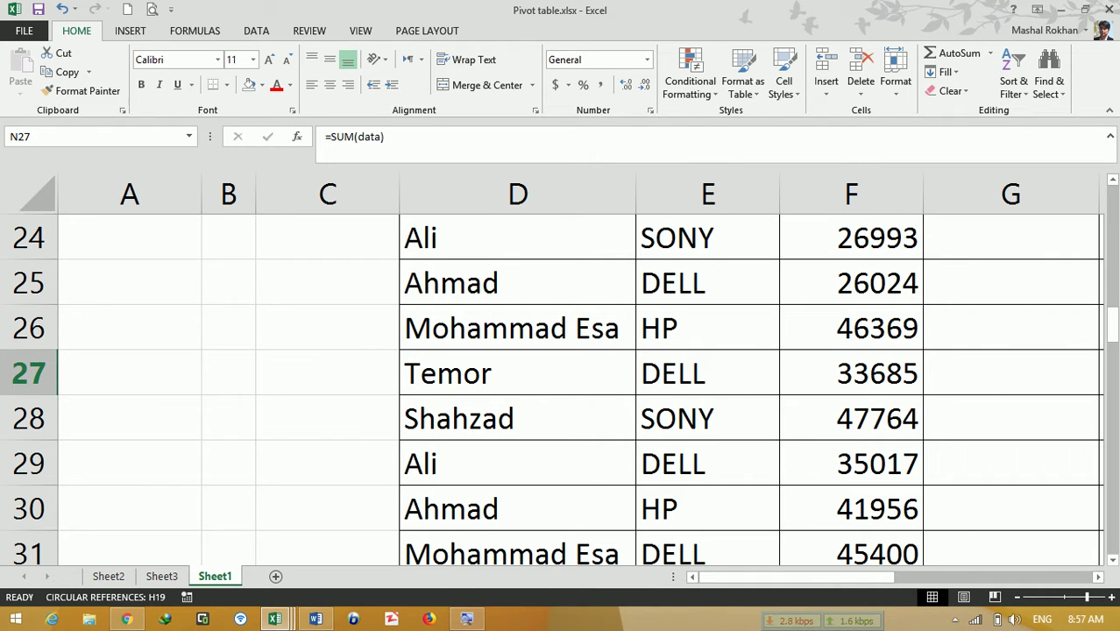
pyautogui.moveTo(1118, 262); pyautogui.dragTo(1113, 197)
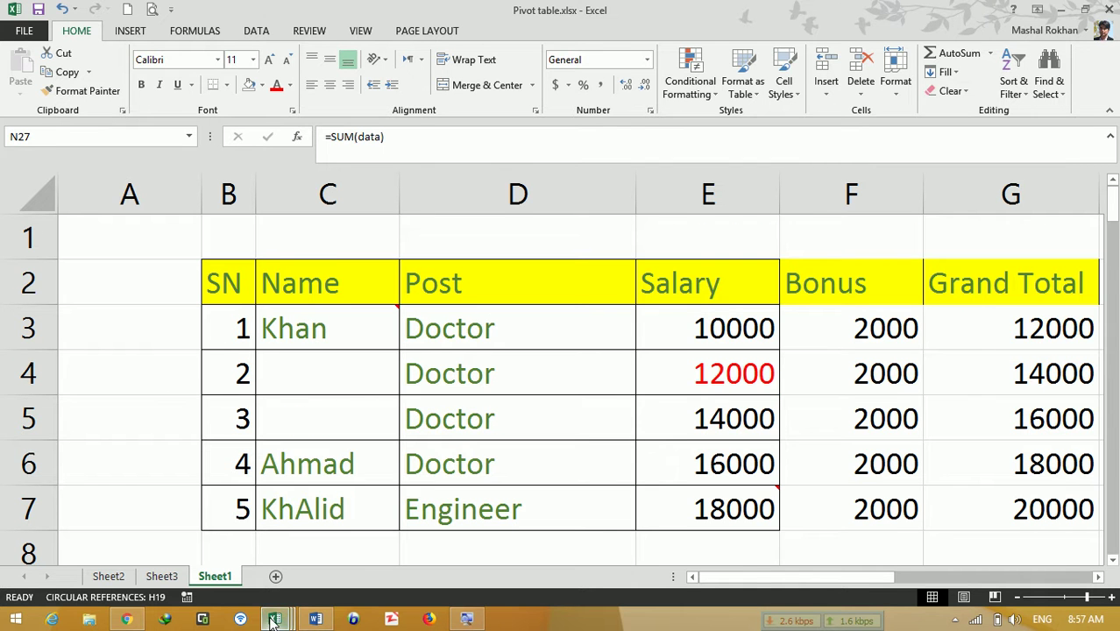
pyautogui.moveTo(275, 618)
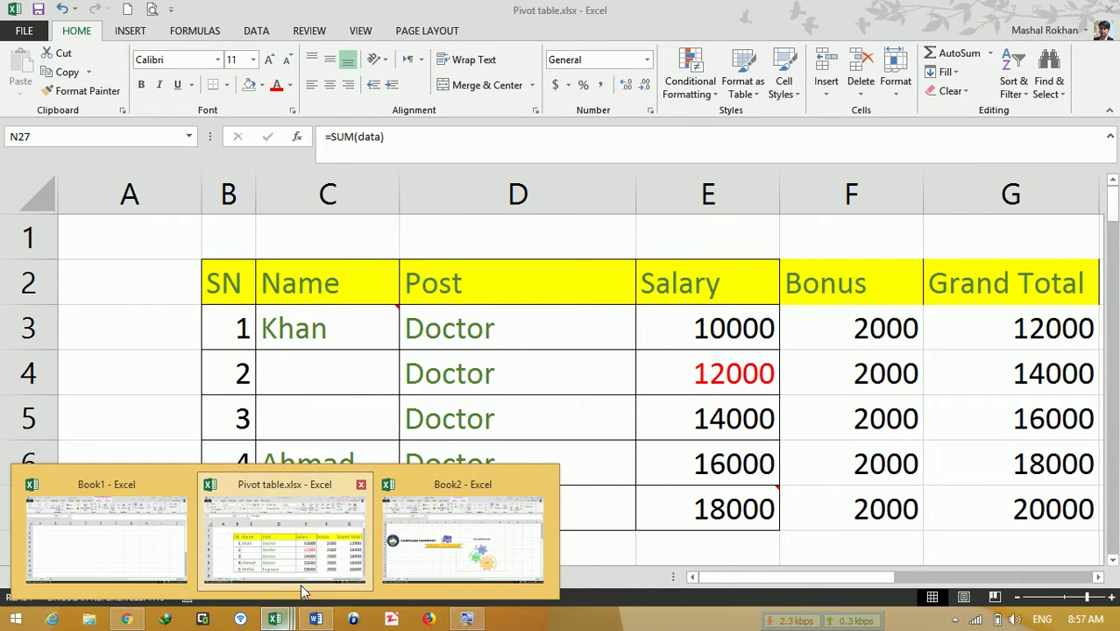
pyautogui.click(393, 548)
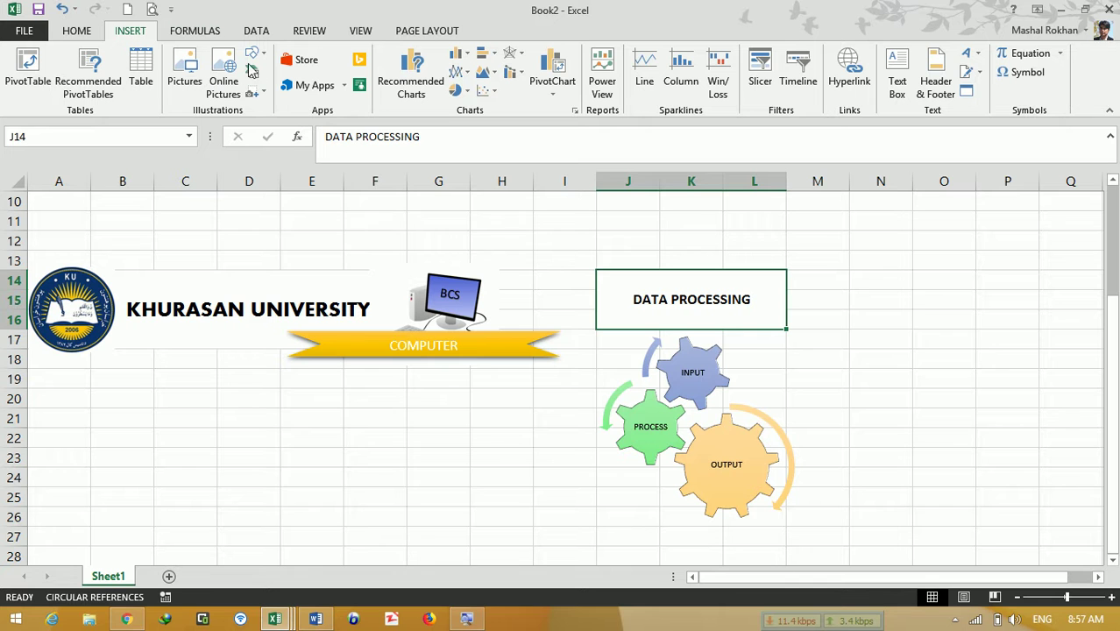
# Step: Insert a screen clipping of the salary table in Pivot table.xlsx, covering the SN through Salary columns down to row 7
pyautogui.click(259, 95)
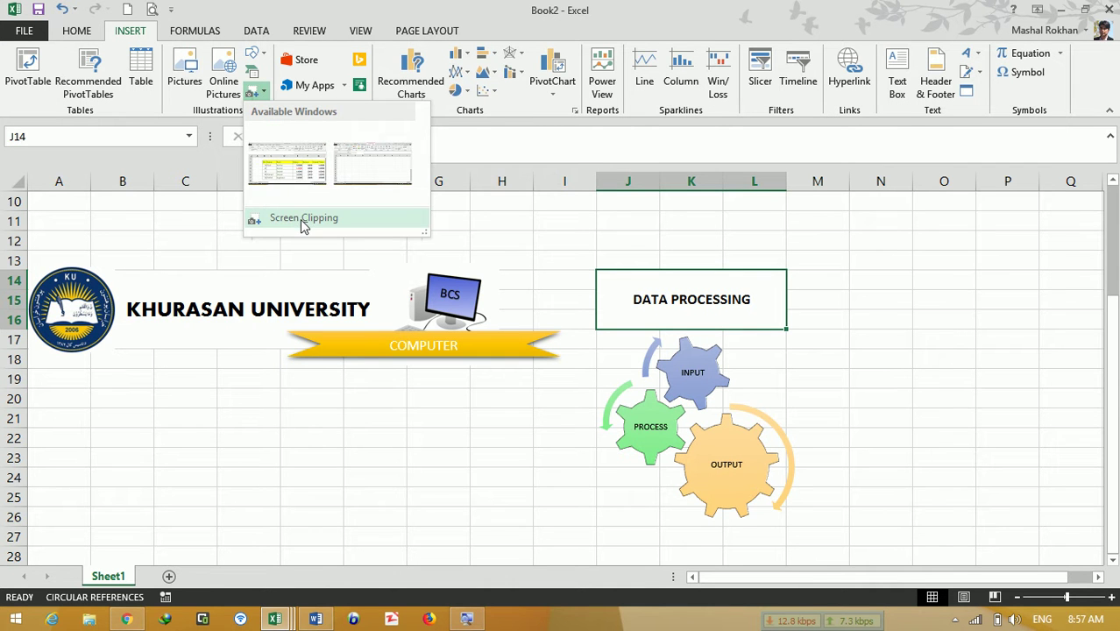
pyautogui.click(301, 225)
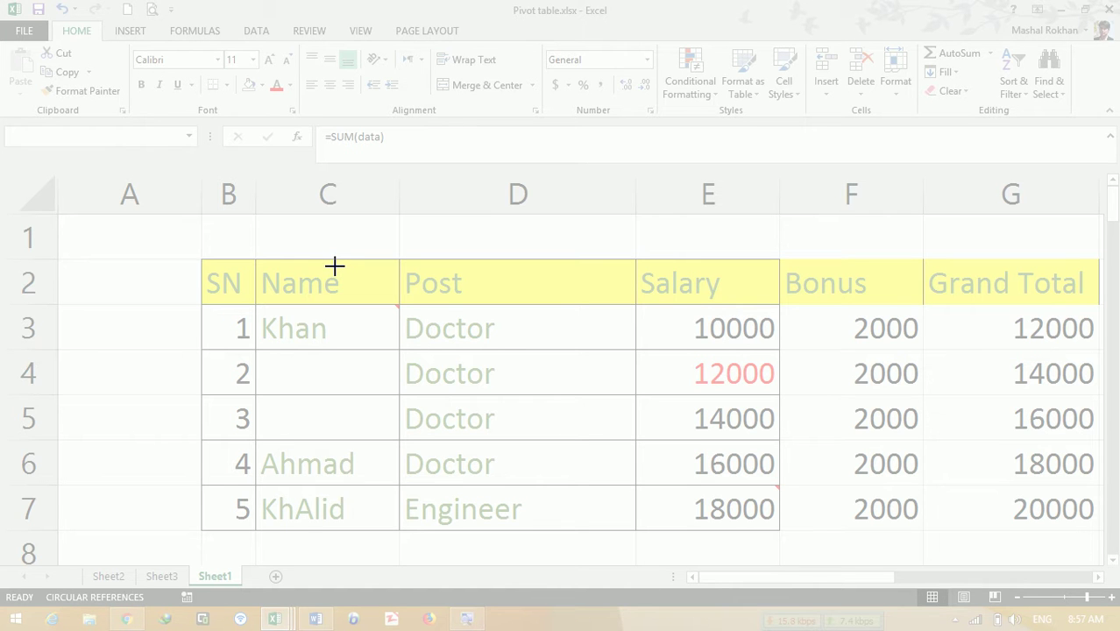
pyautogui.moveTo(210, 254); pyautogui.dragTo(778, 529)
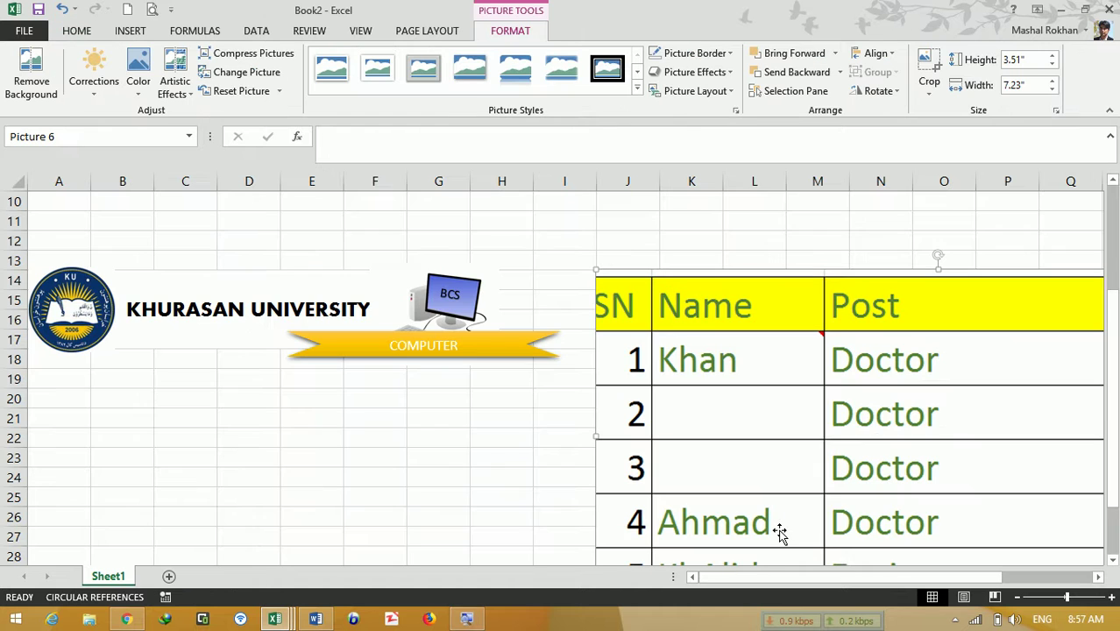
# Step: Move the salary table clipping below the university header and shrink it to about 2.33" high by 4.8" wide
pyautogui.moveTo(652, 371); pyautogui.dragTo(143, 396)
pyautogui.moveTo(770, 298); pyautogui.dragTo(572, 469)
pyautogui.moveTo(375, 455); pyautogui.dragTo(359, 456)
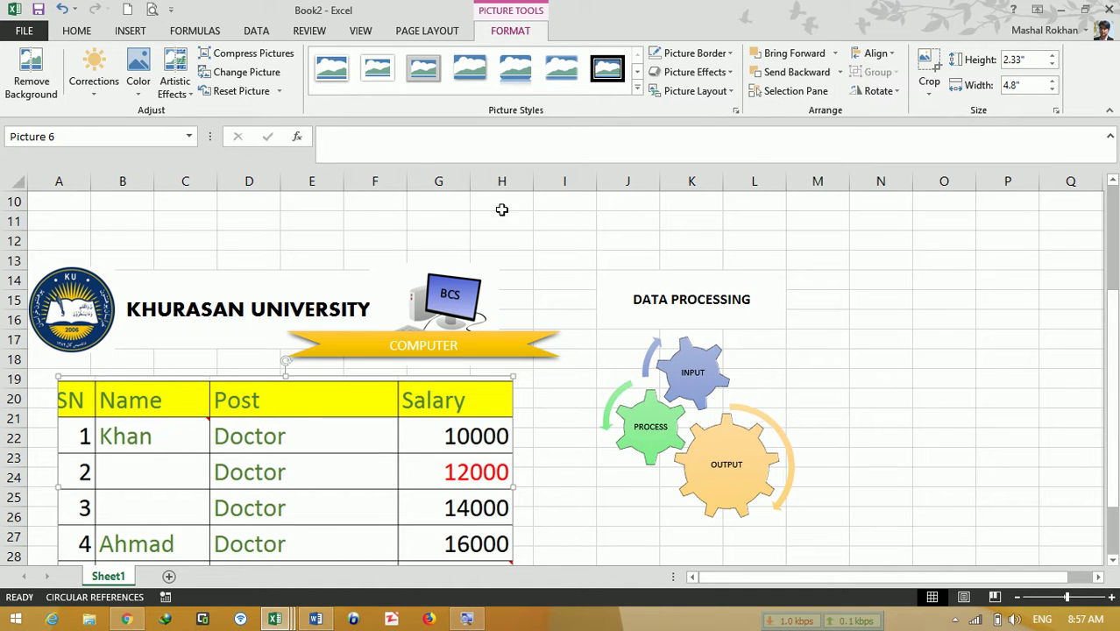
# Step: Examine the Store and My Apps pages of Apps for Office, dismiss the pop-up notifications and close the dialog
pyautogui.click(130, 30)
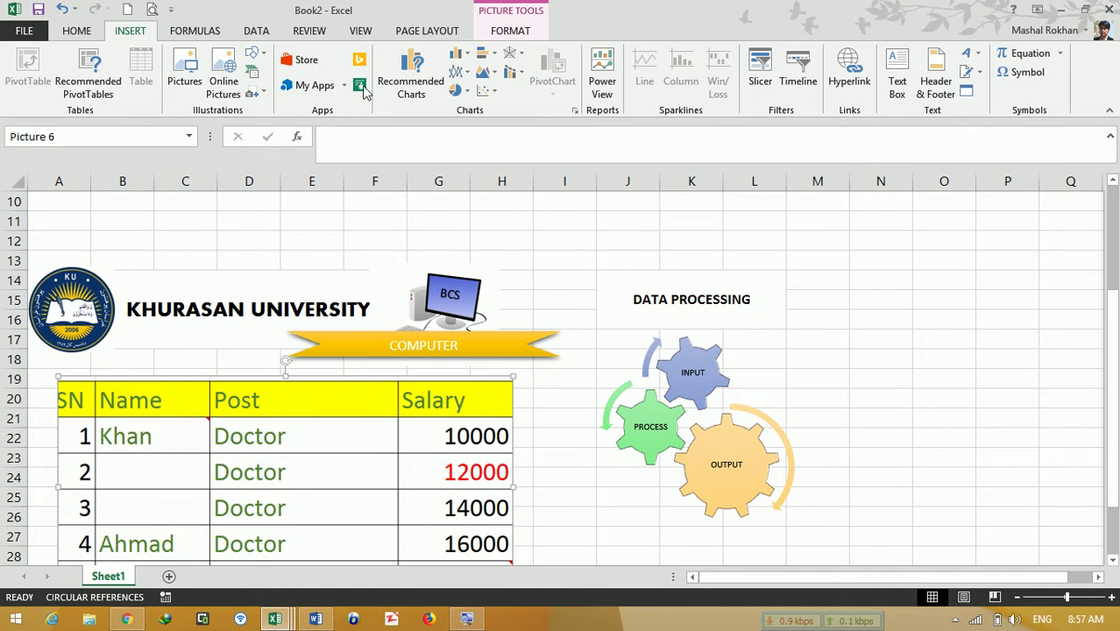
pyautogui.click(309, 60)
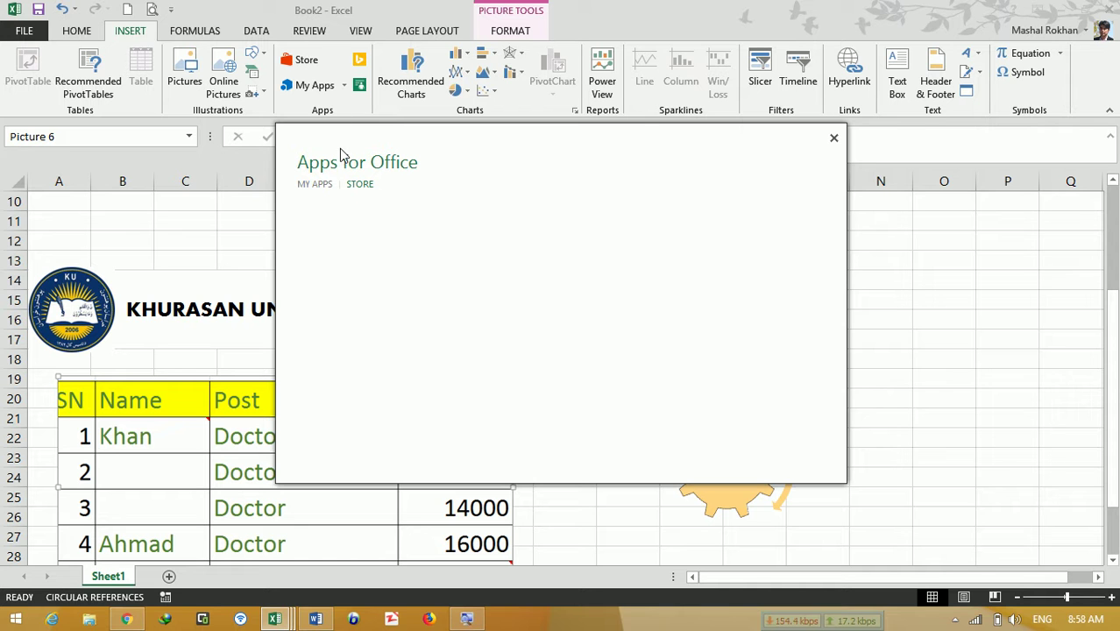
pyautogui.click(305, 186)
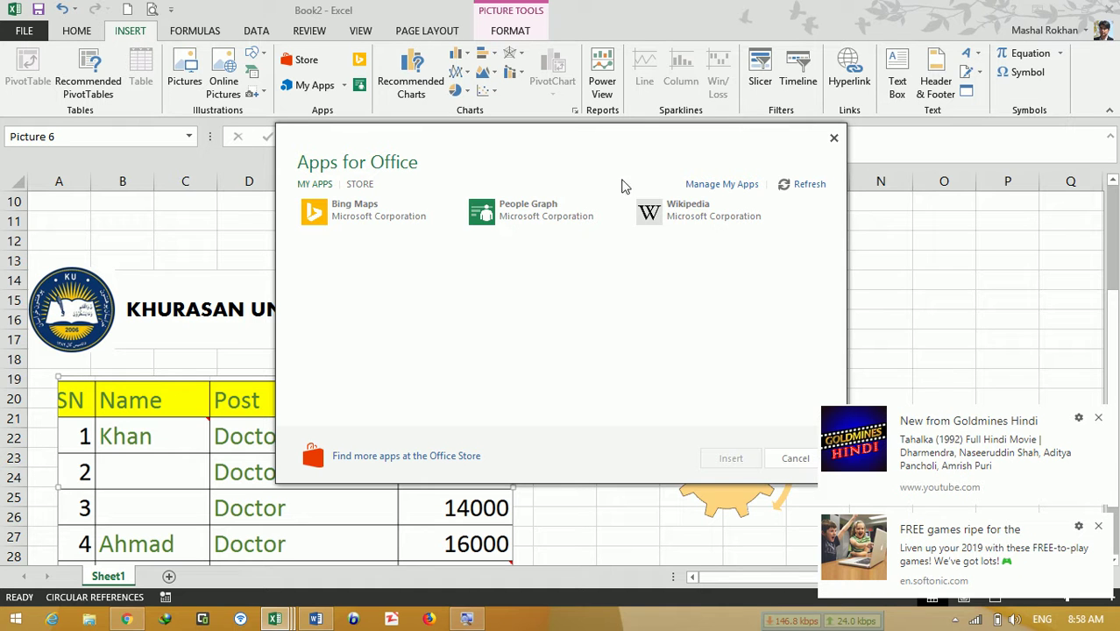
pyautogui.click(1098, 527)
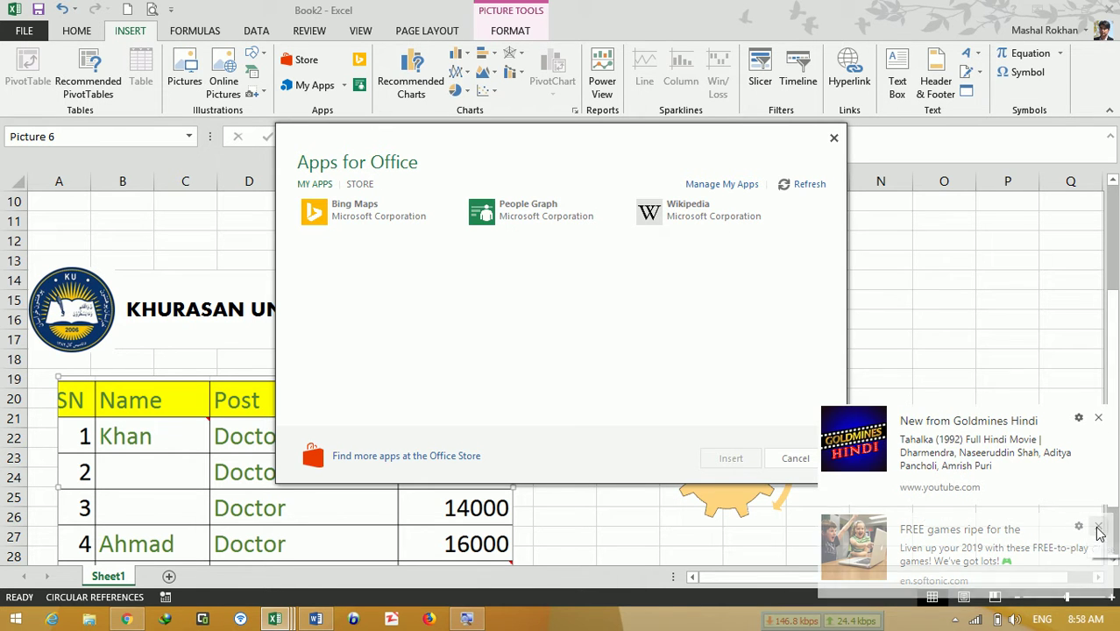
pyautogui.click(1098, 528)
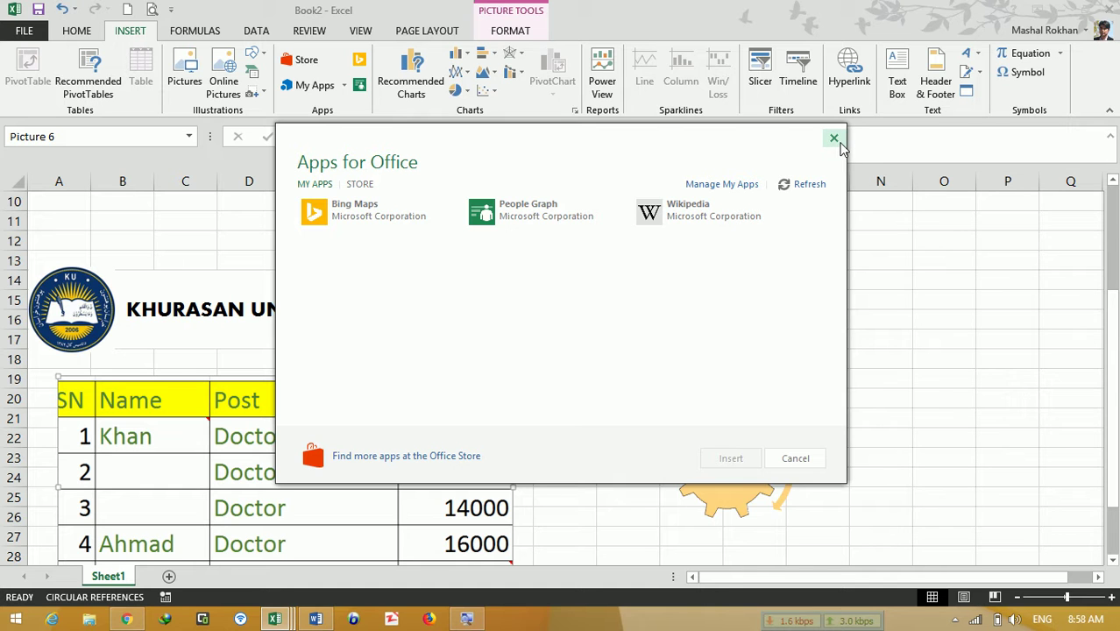
pyautogui.click(836, 140)
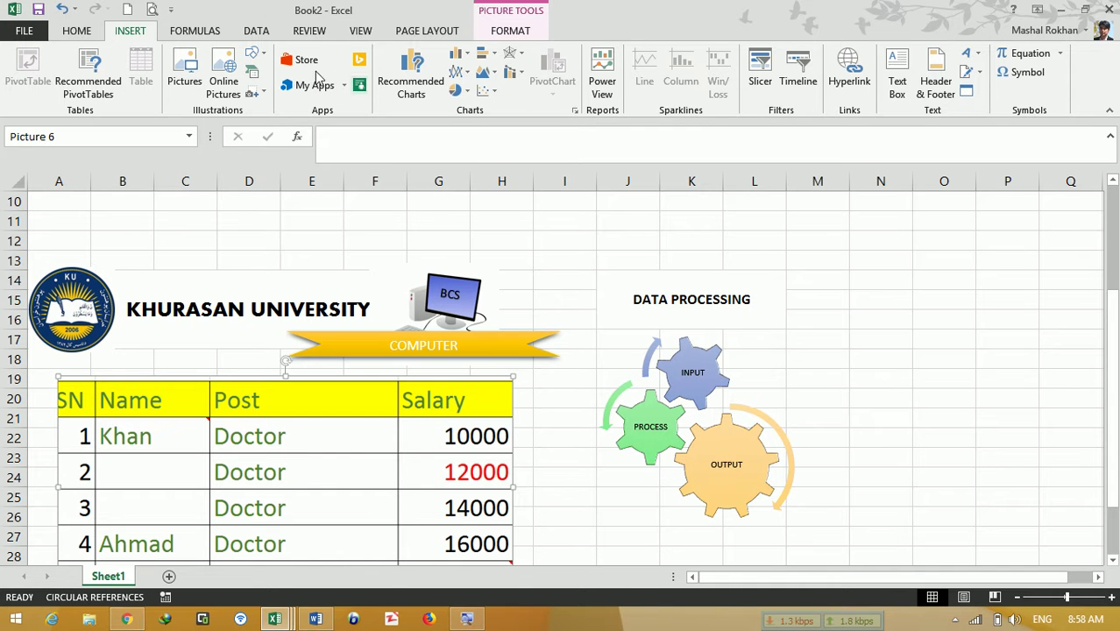
# Step: Enter the countries Afghanistan, Pakistan, Iran and India in cells O16 to O19 and dismiss the circular reference warning
pyautogui.click(924, 331)
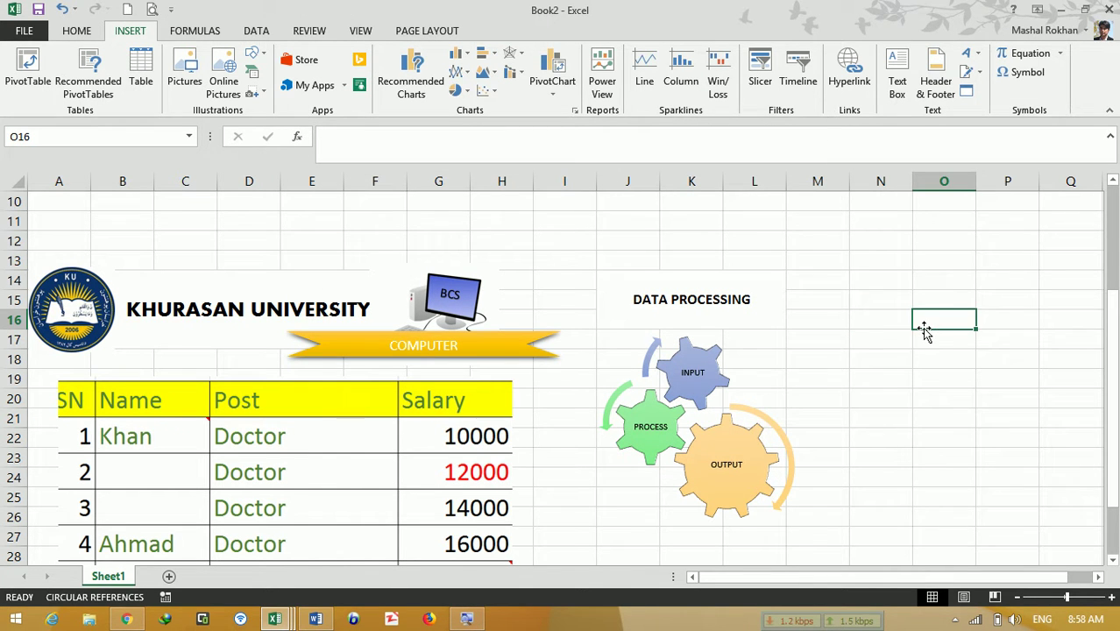
pyautogui.write('aFGHANISTAN')
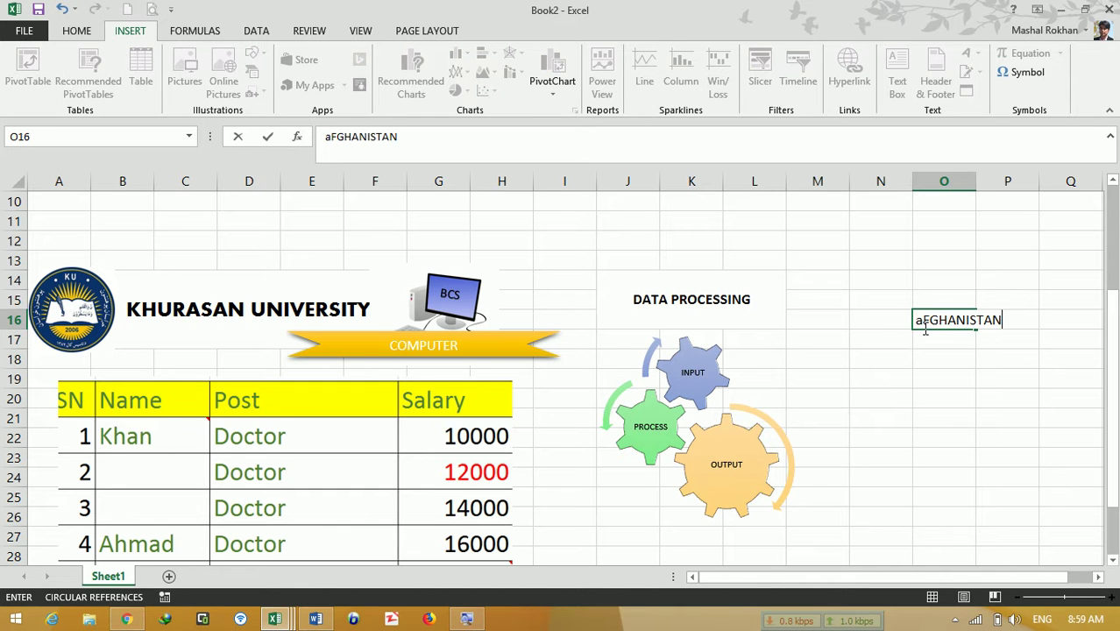
pyautogui.press('Return')
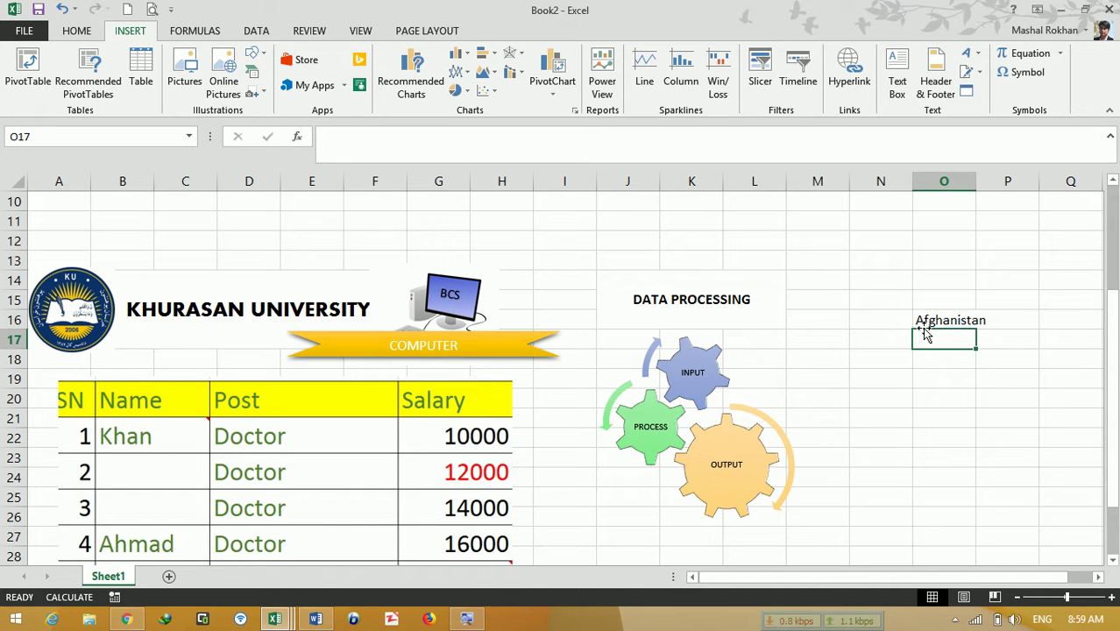
pyautogui.write('pAKISTAN')
pyautogui.press('Return')
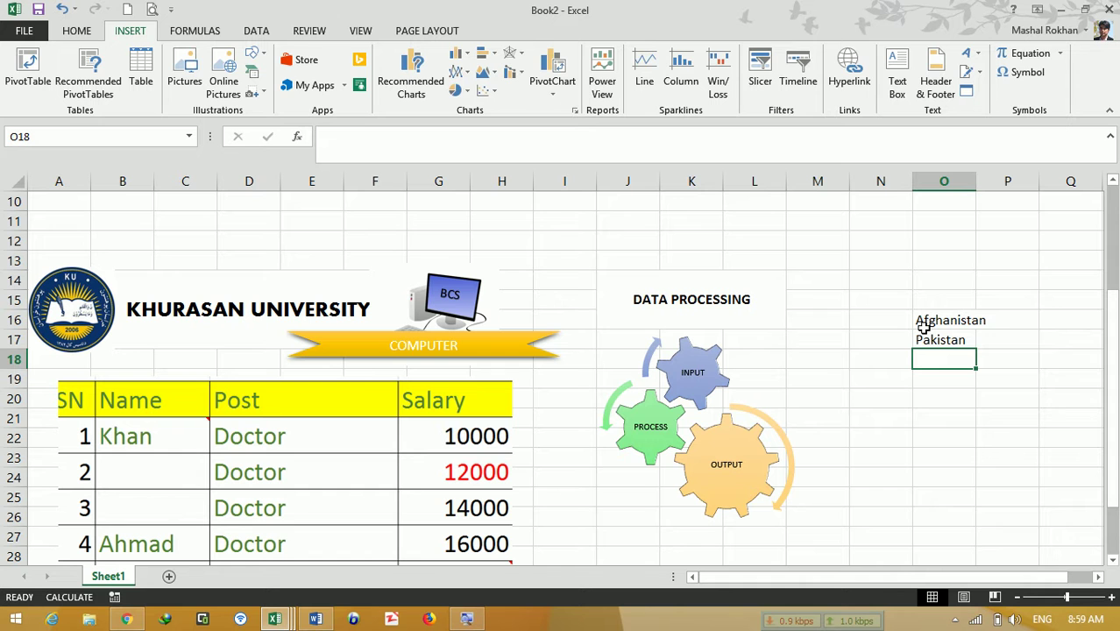
pyautogui.write('iRAN')
pyautogui.press('Return')
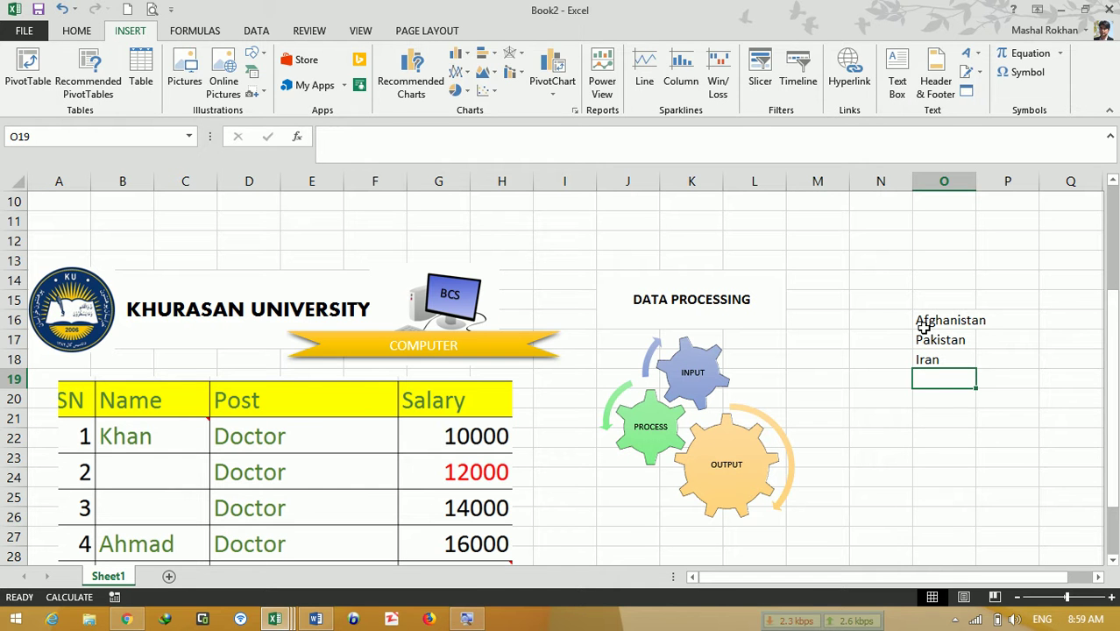
pyautogui.write('India')
pyautogui.press('Return')
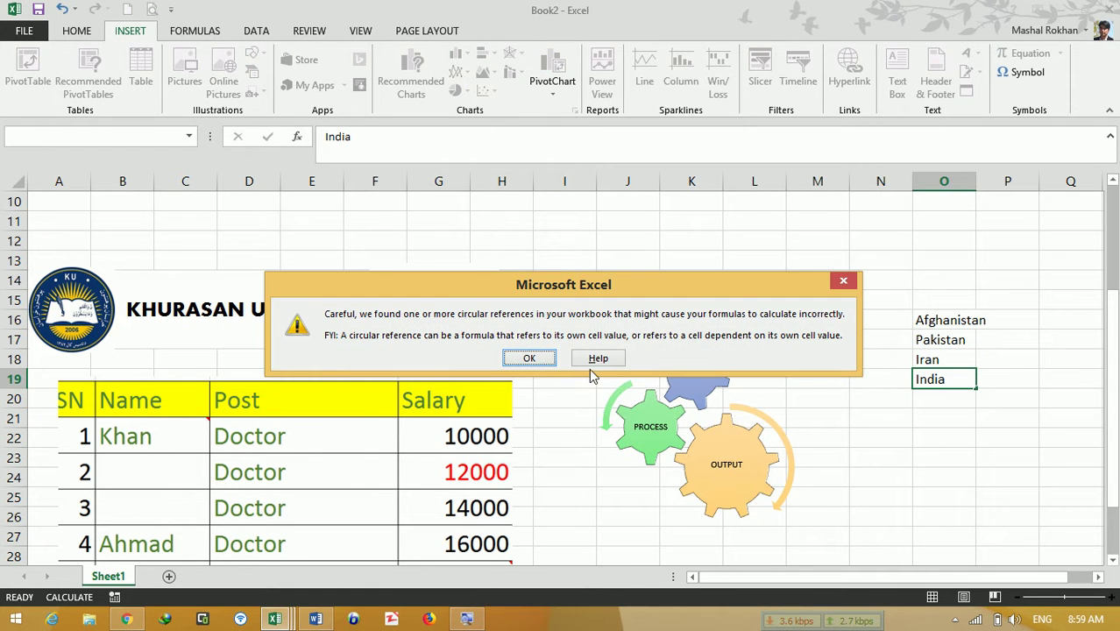
pyautogui.click(535, 359)
# Step: Dismiss the circular reference warning and widen column O to fit the country names
pyautogui.click(1011, 320)
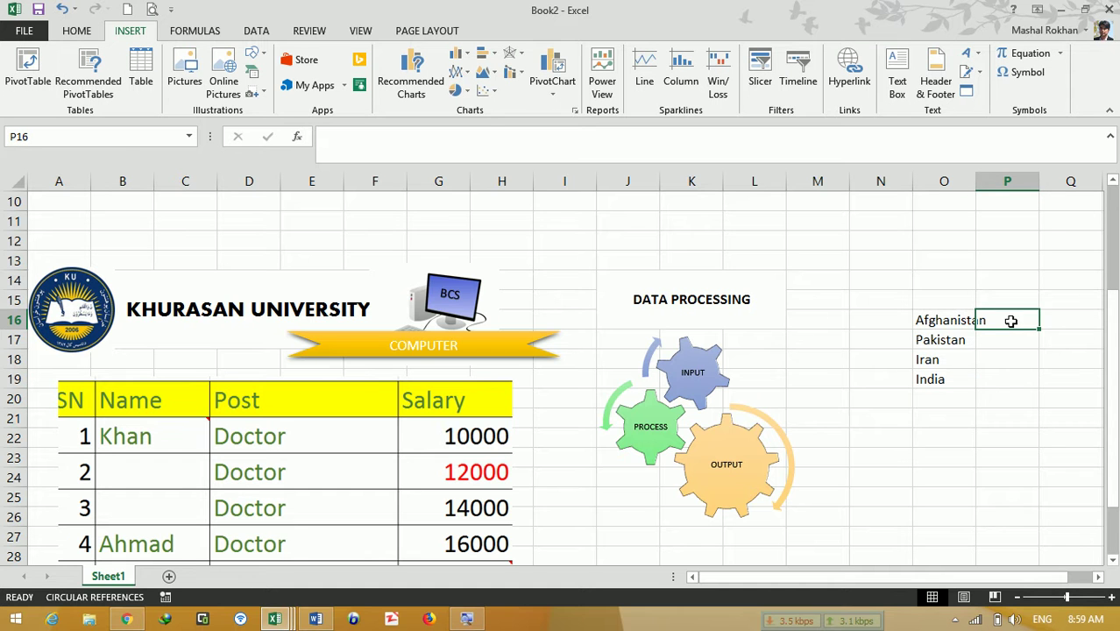
pyautogui.moveTo(977, 181); pyautogui.dragTo(1007, 180)
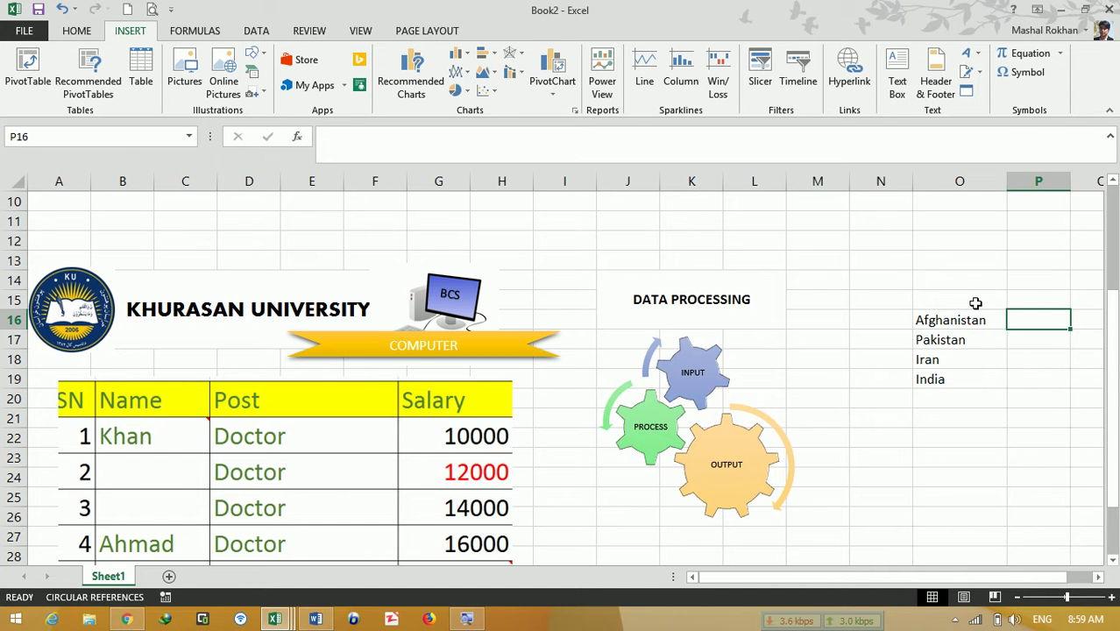
# Step: Insert a Bing Maps app for the countries in O16:O19, try inserting its sample data and close the app's message
pyautogui.moveTo(958, 321); pyautogui.dragTo(962, 377)
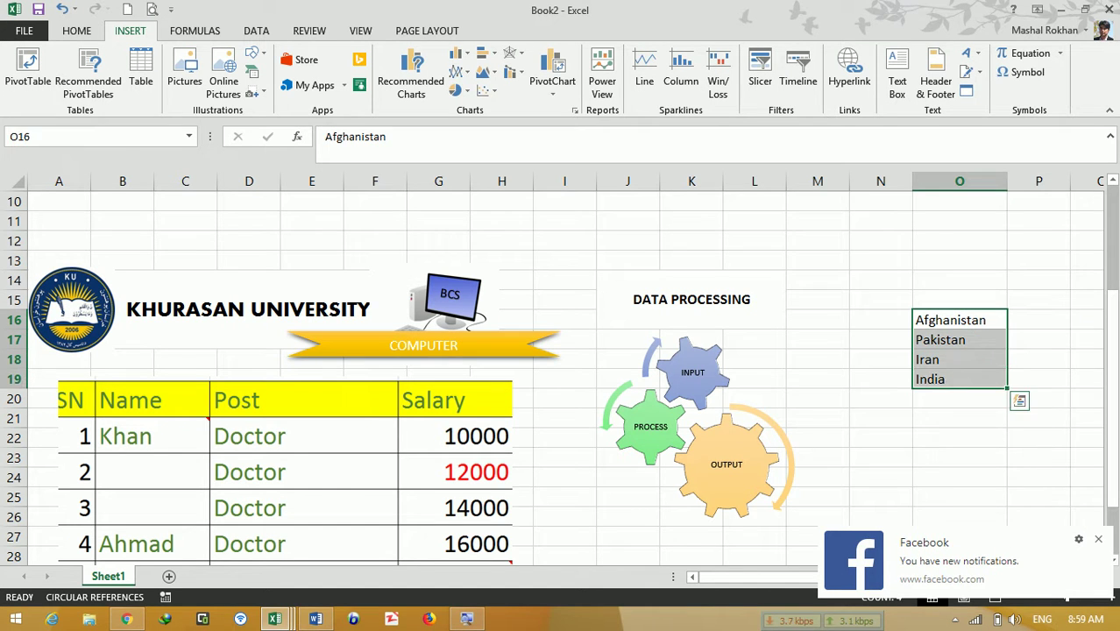
pyautogui.click(1099, 538)
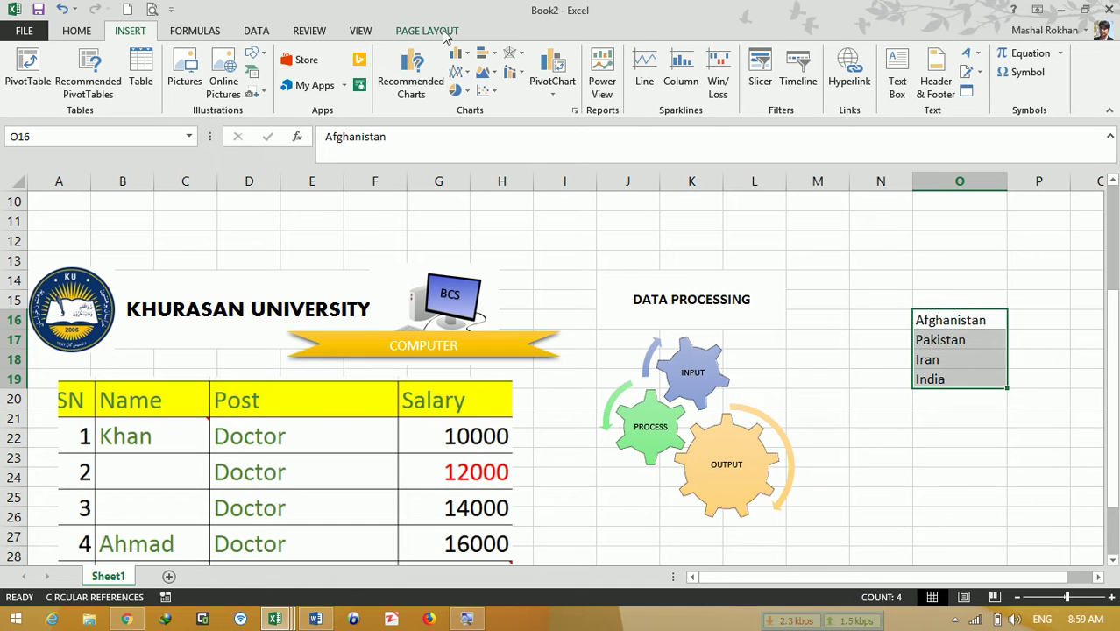
pyautogui.click(359, 60)
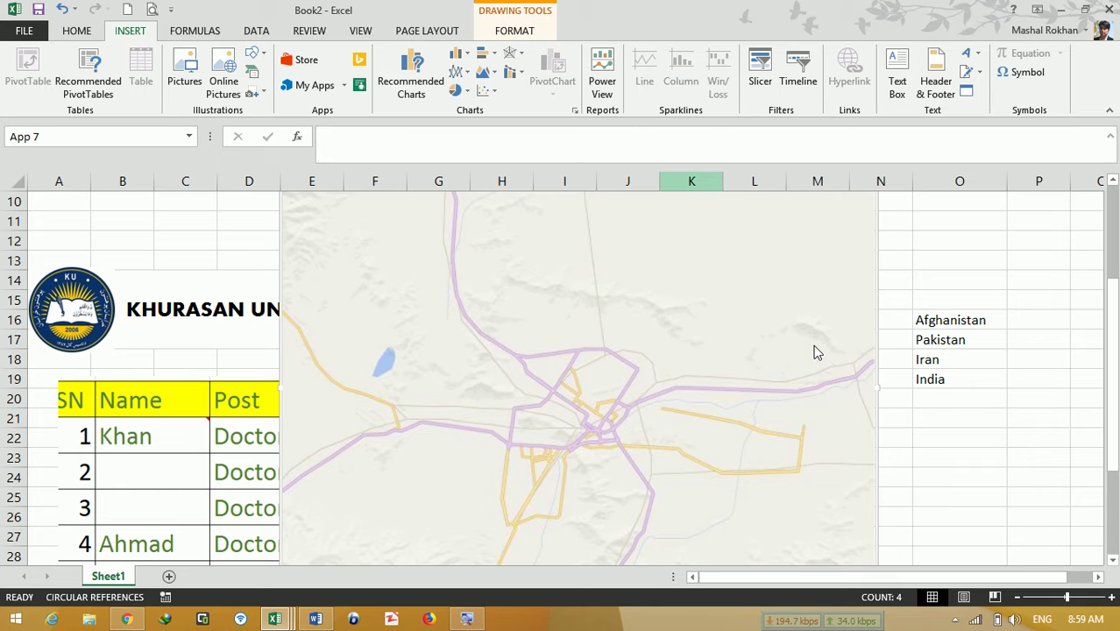
pyautogui.click(1020, 597)
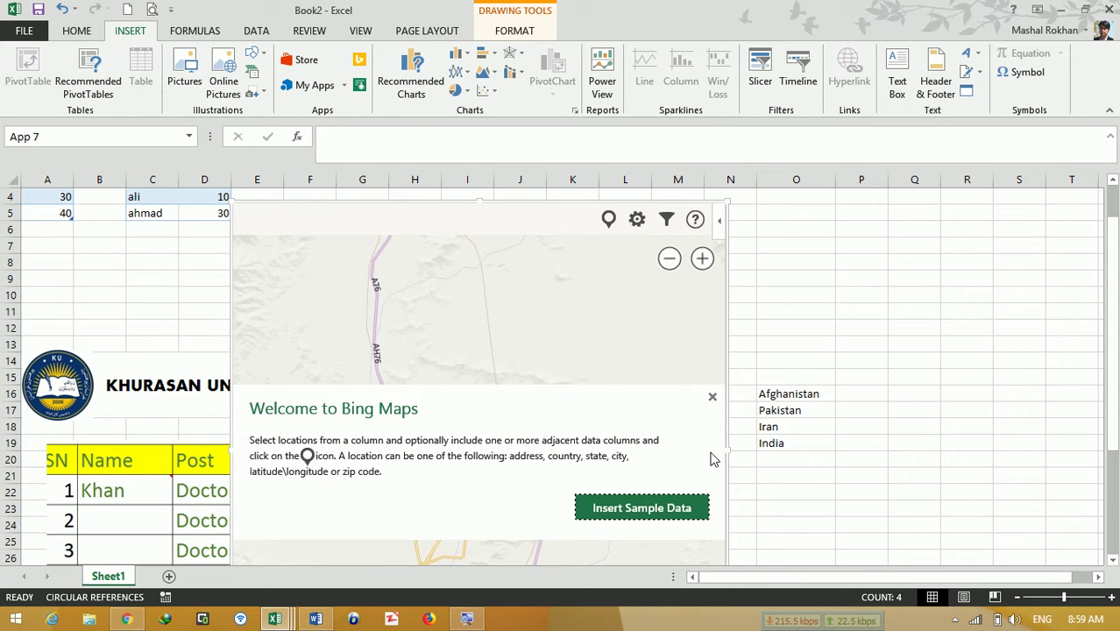
pyautogui.click(673, 523)
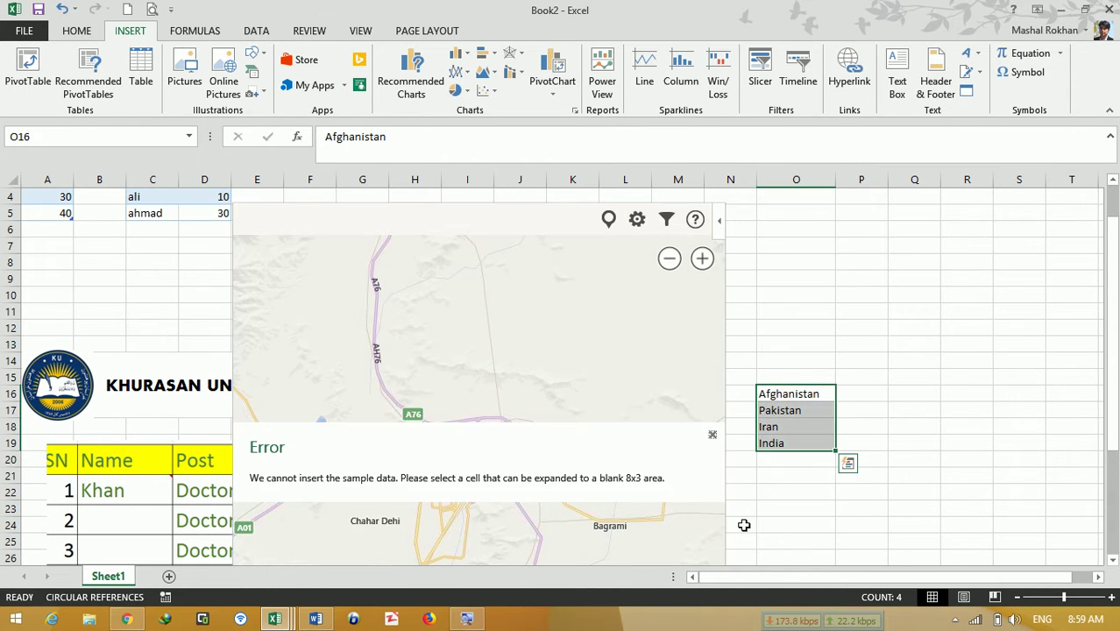
pyautogui.click(712, 435)
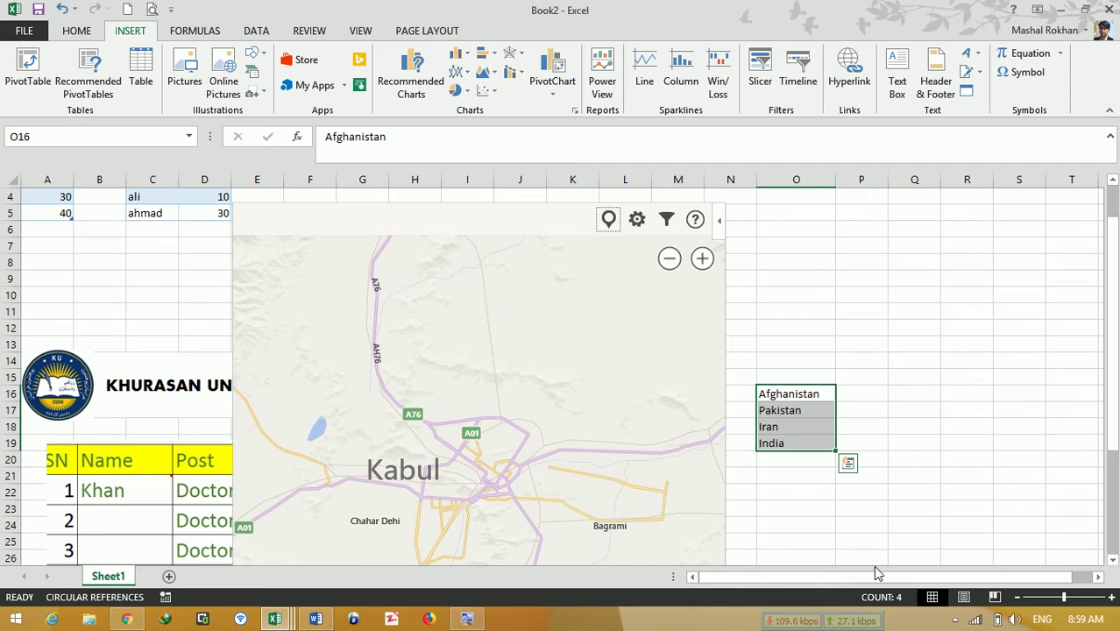
pyautogui.click(1017, 597)
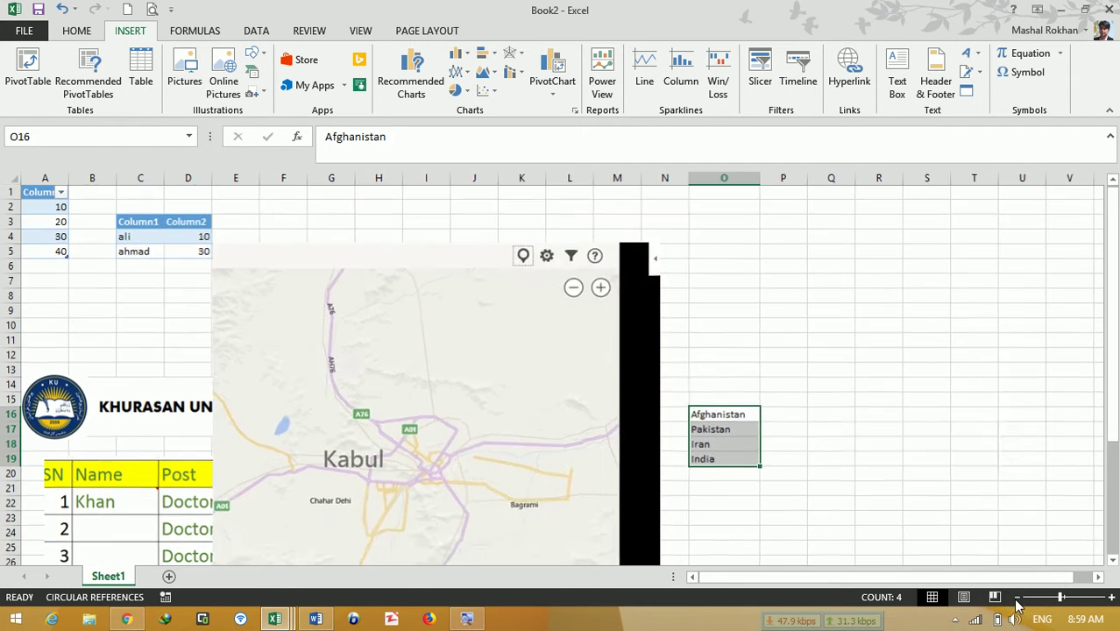
# Step: Examine the Bing map's zoom controls, Settings and Filter Locations options with the countries in O16:O19 selected
pyautogui.click(608, 293)
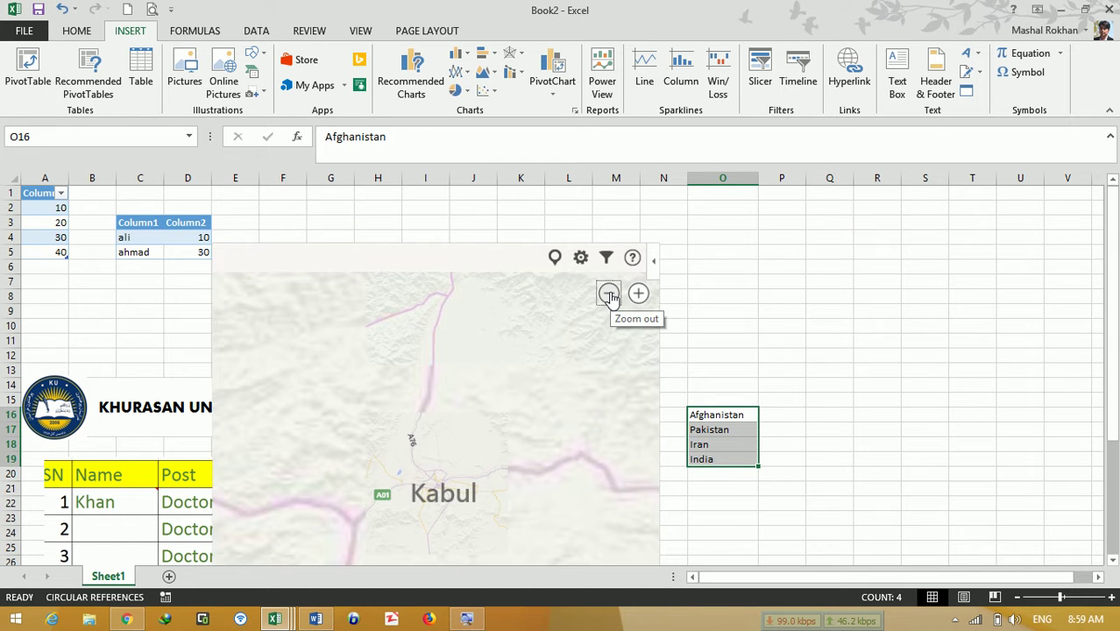
pyautogui.click(638, 293)
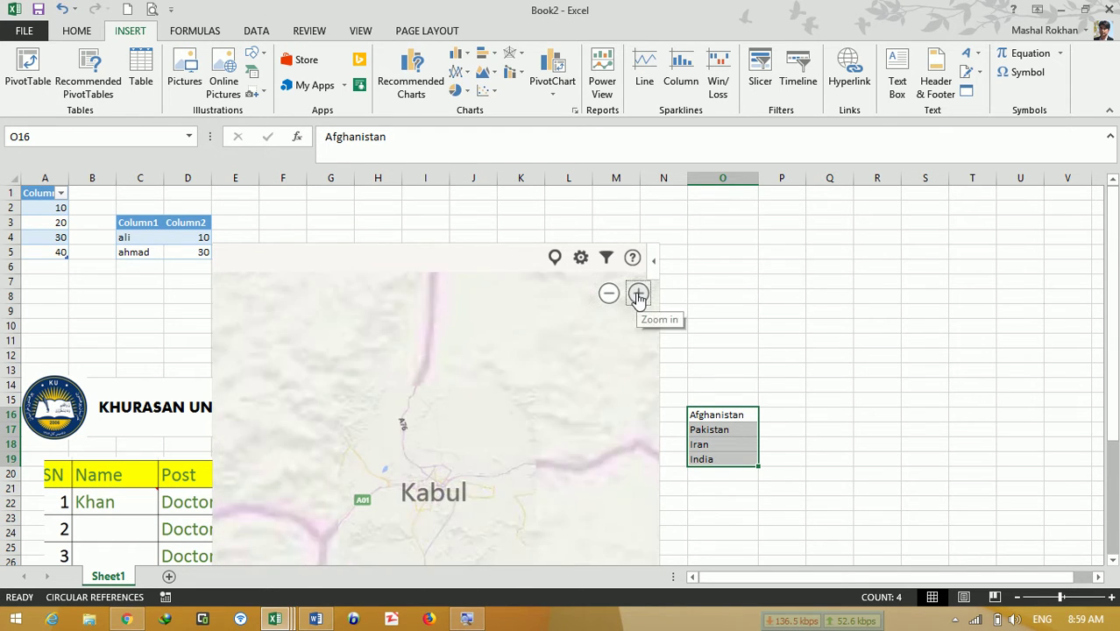
pyautogui.click(729, 432)
pyautogui.moveTo(716, 418); pyautogui.dragTo(716, 457)
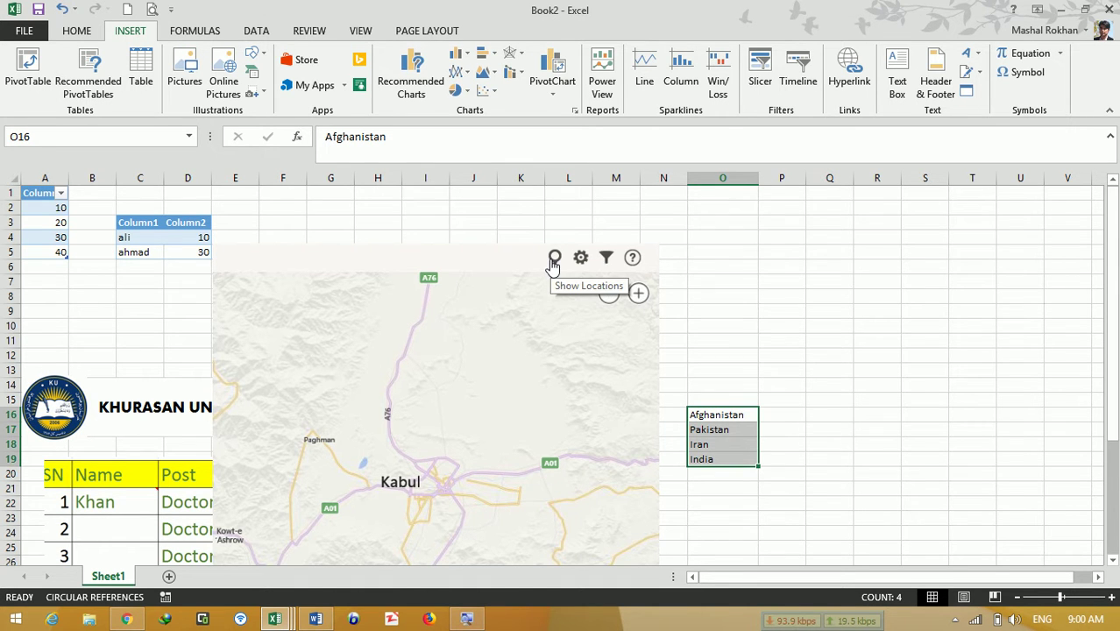
pyautogui.click(582, 260)
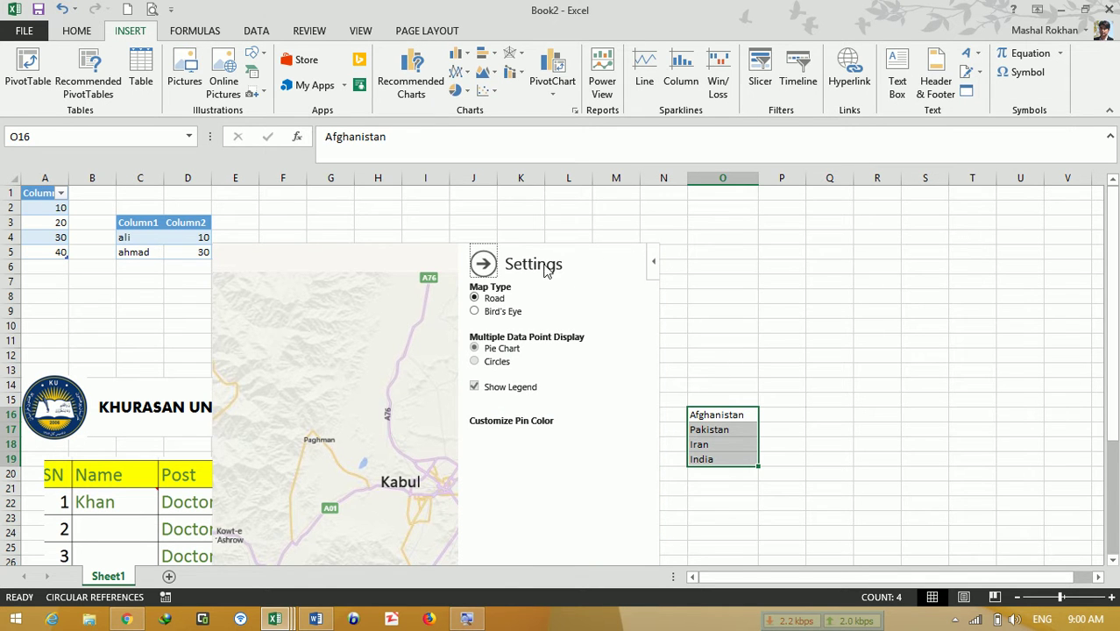
pyautogui.click(483, 263)
pyautogui.click(607, 261)
# Step: Reselect the countries in O16:O19, insert a second Bing Maps app and delete the first map
pyautogui.click(831, 457)
pyautogui.moveTo(740, 419); pyautogui.dragTo(726, 460)
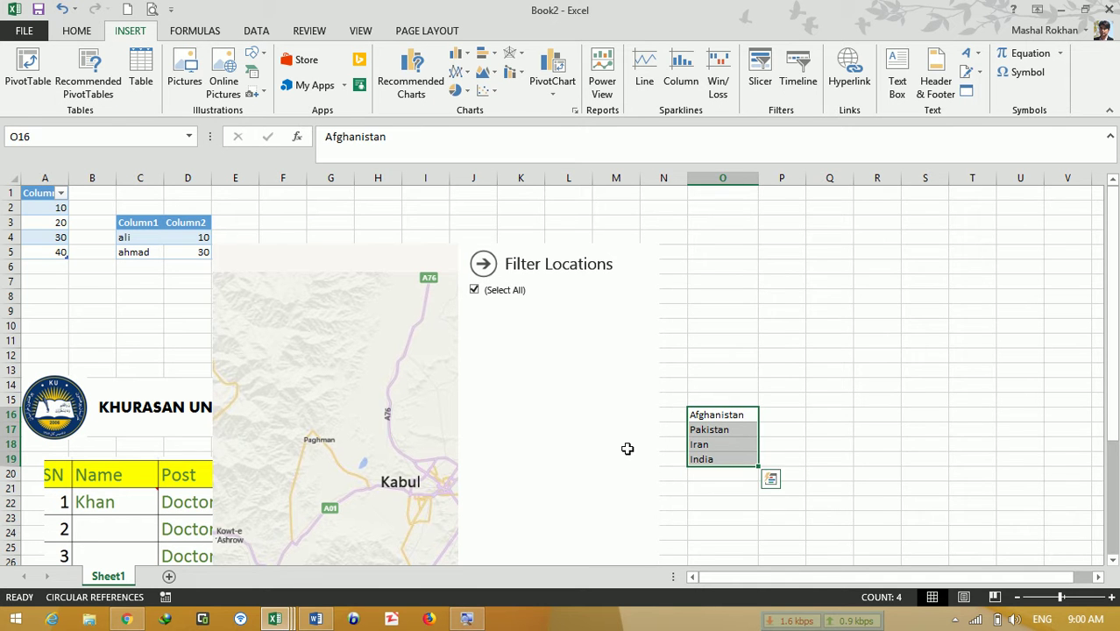
pyautogui.click(359, 60)
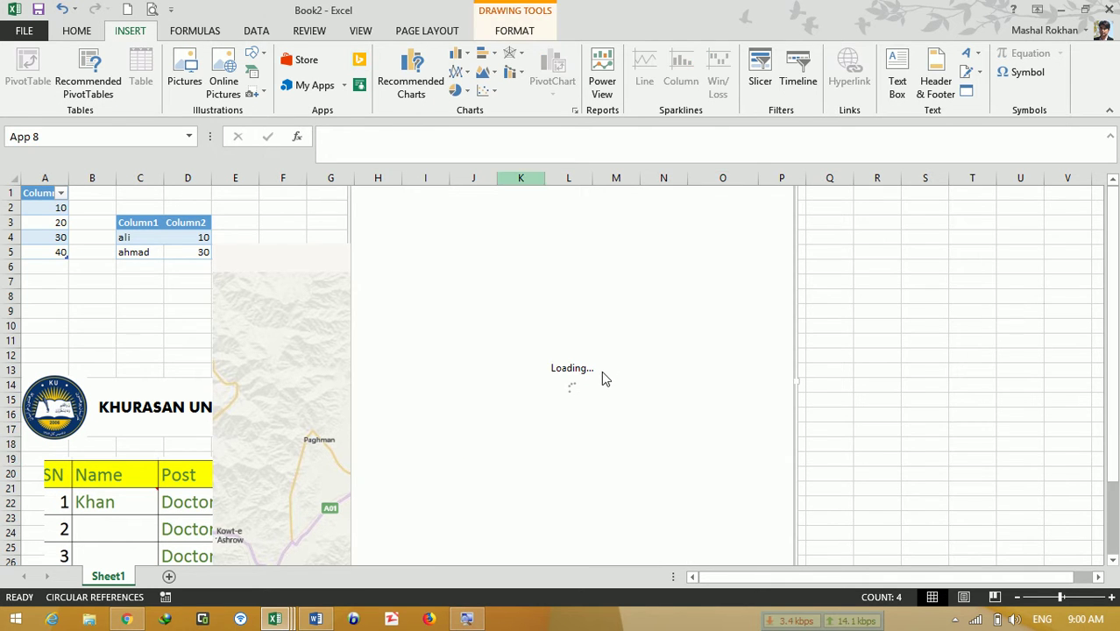
pyautogui.click(240, 249)
pyautogui.press('Delete')
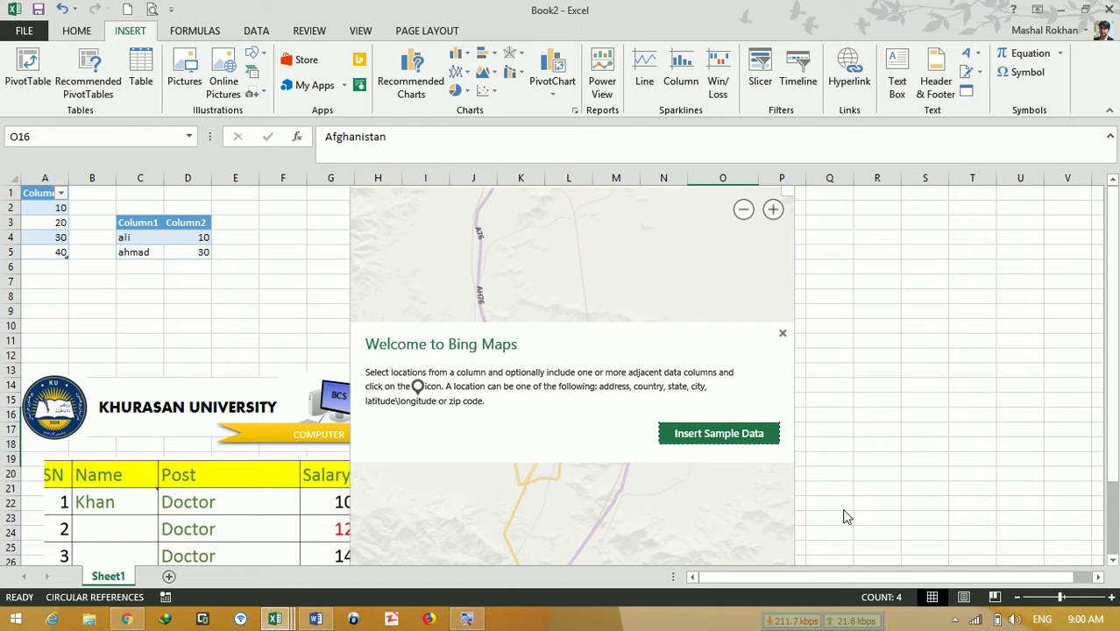
# Step: Close the second map's welcome message, zoom the map out and delete it from the sheet
pyautogui.click(783, 334)
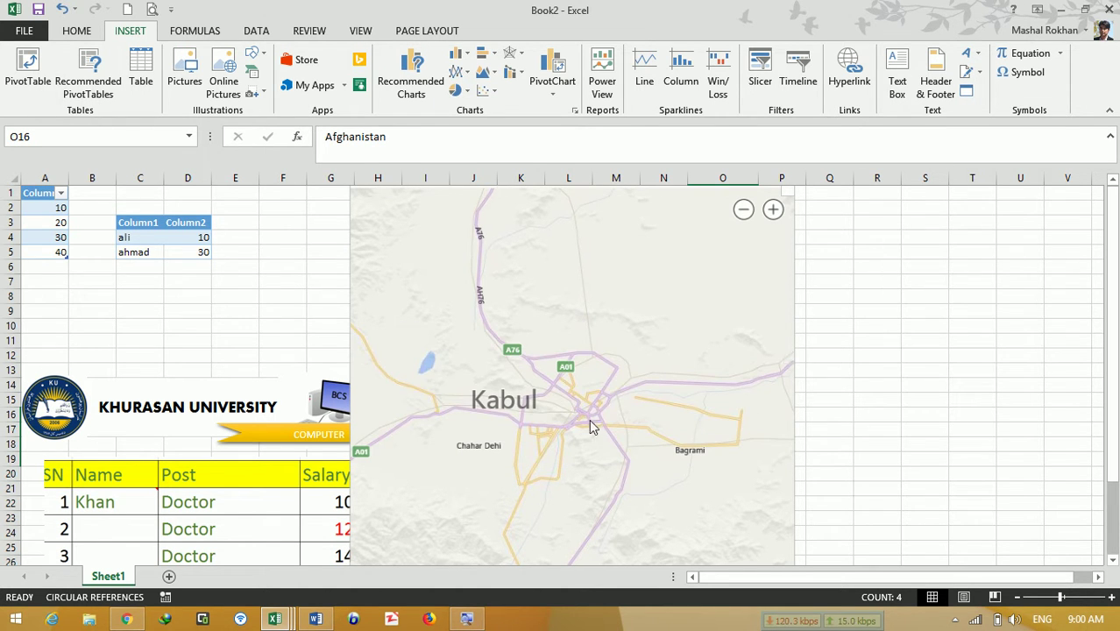
pyautogui.click(743, 215)
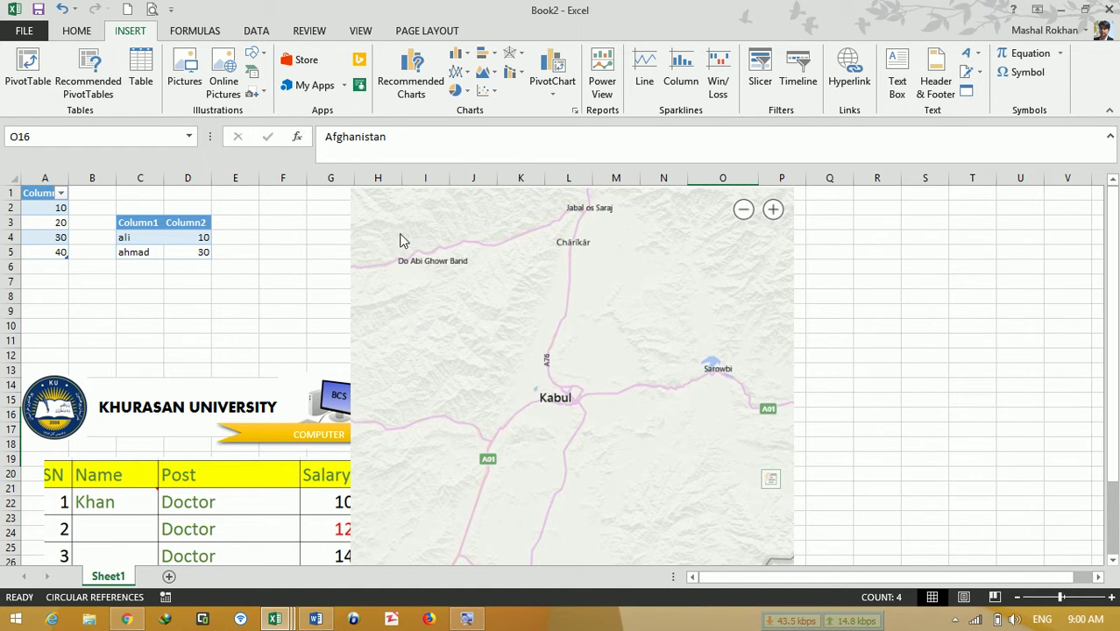
pyautogui.click(352, 217)
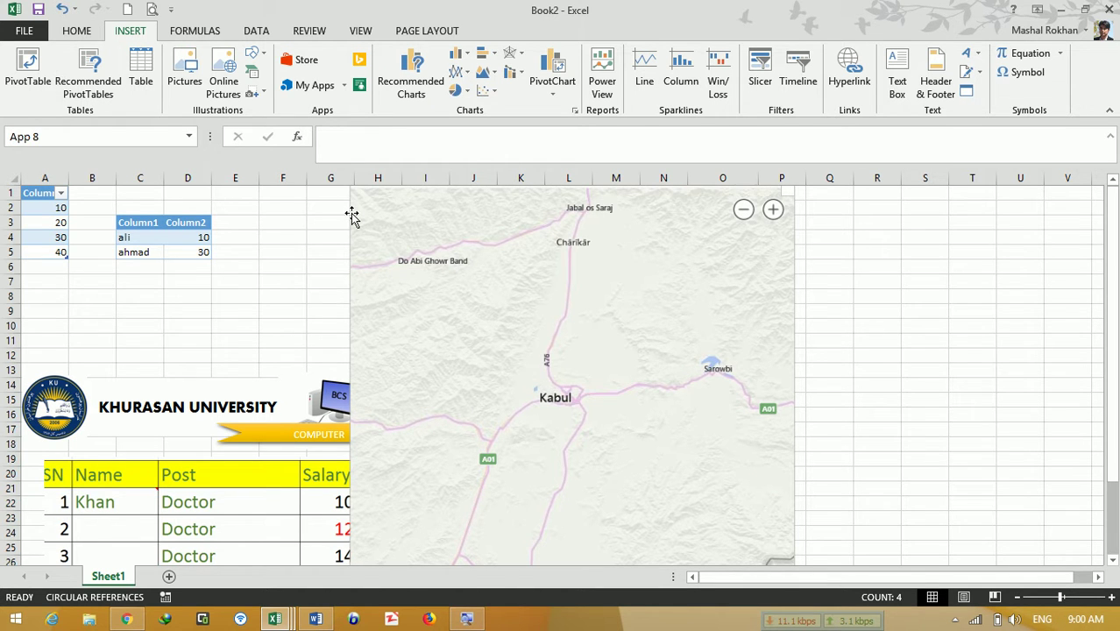
pyautogui.press('Delete')
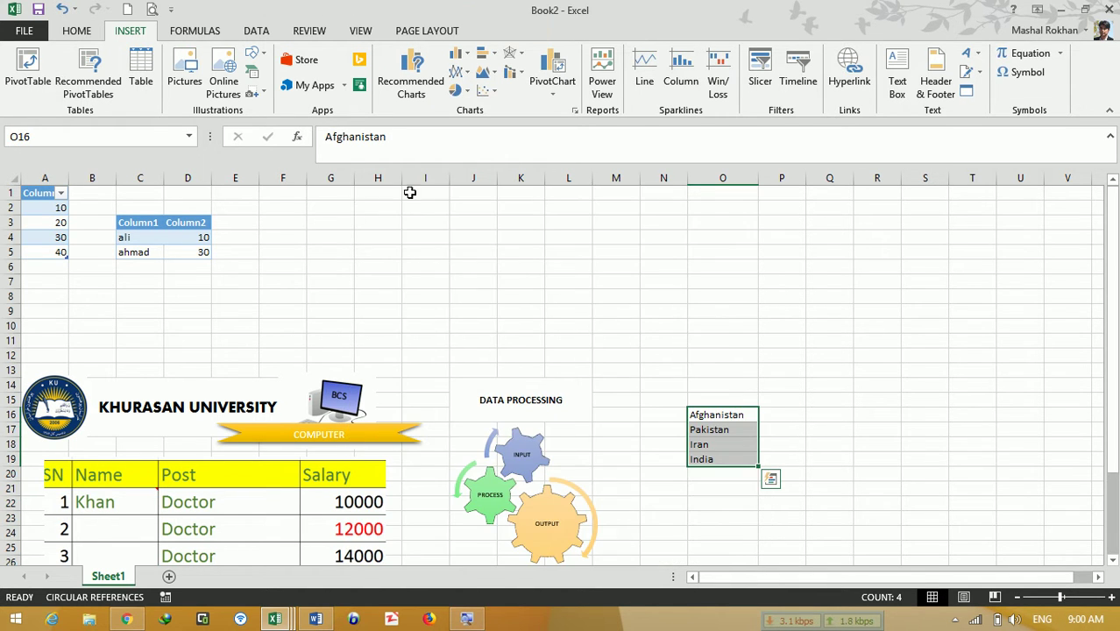
# Step: Enter the headings Country in O15 and Item in P15 above the country list
pyautogui.click(780, 413)
pyautogui.click(1079, 597)
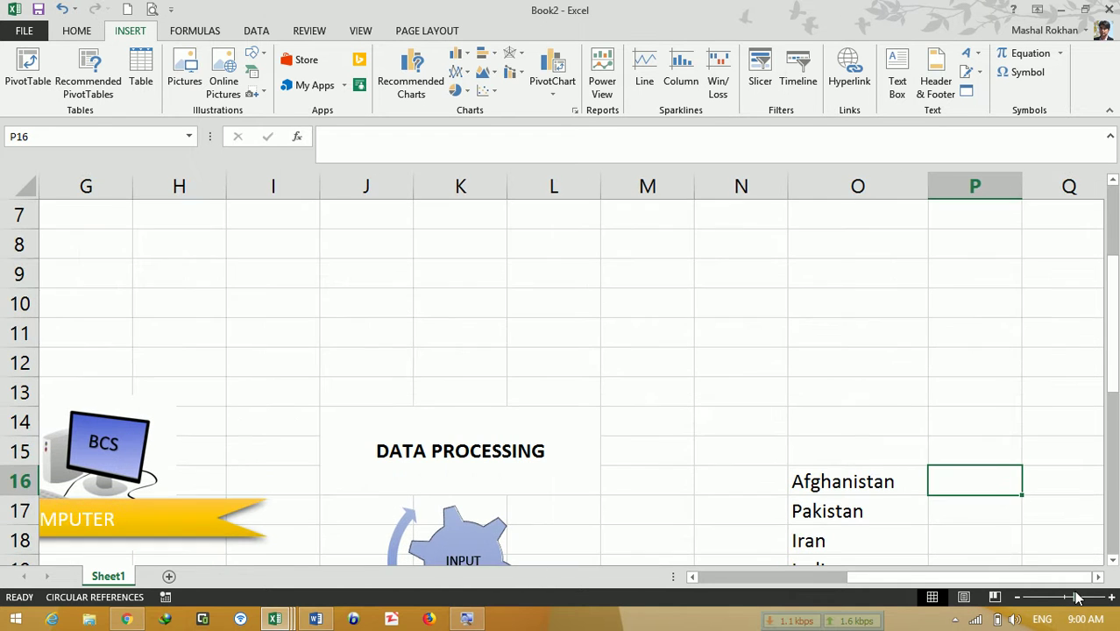
pyautogui.click(841, 455)
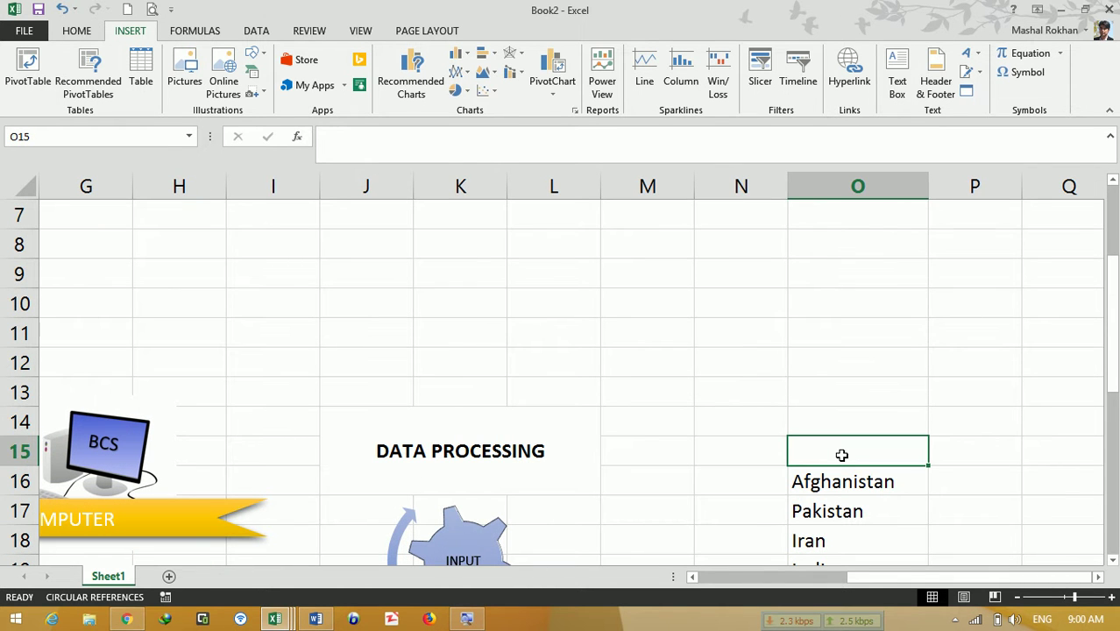
pyautogui.write('Country')
pyautogui.press('Tab')
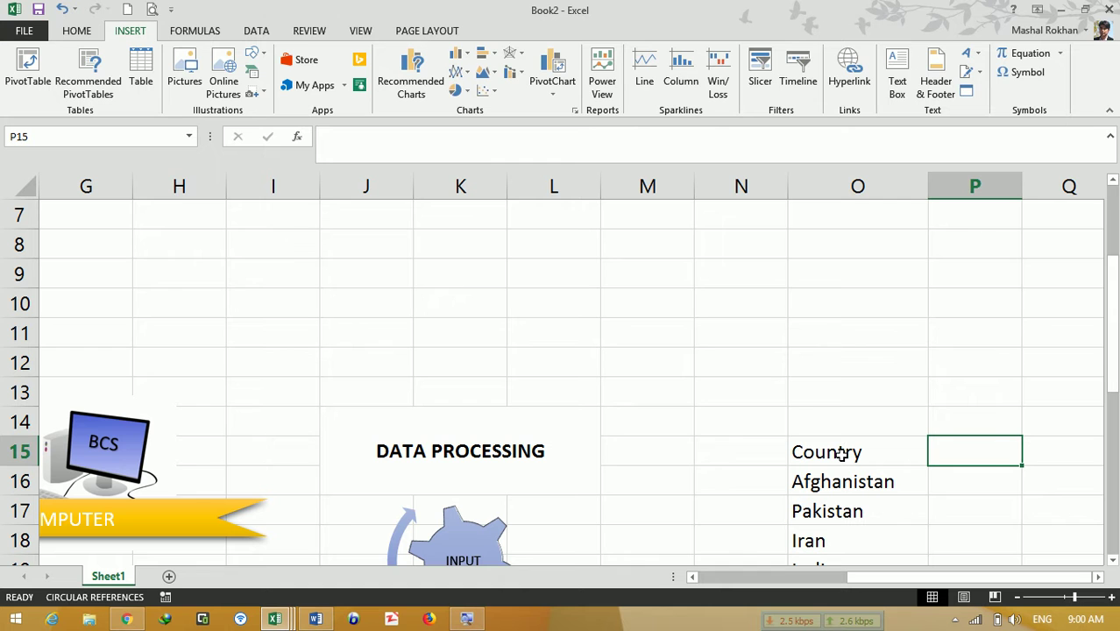
pyautogui.write('Item')
pyautogui.press('Return')
pyautogui.press('Tab')
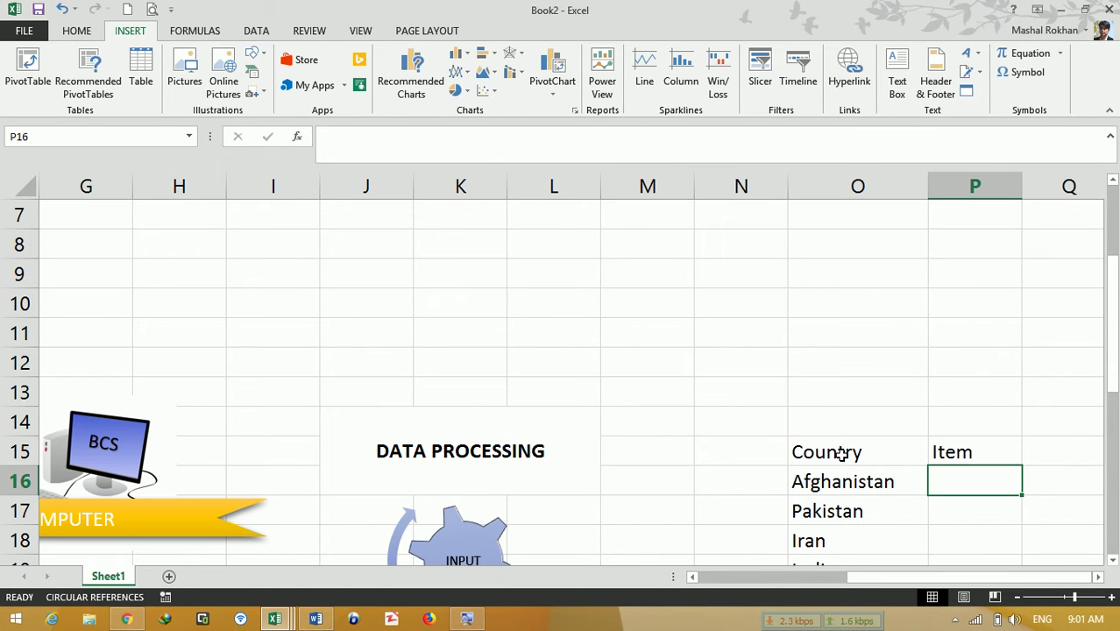
# Step: Fill the Item column in P16 to P19 with DELL, HP, SONY and LG
pyautogui.write('DELL')
pyautogui.press('Return')
pyautogui.write('HP')
pyautogui.press('Return')
pyautogui.write('SOn')
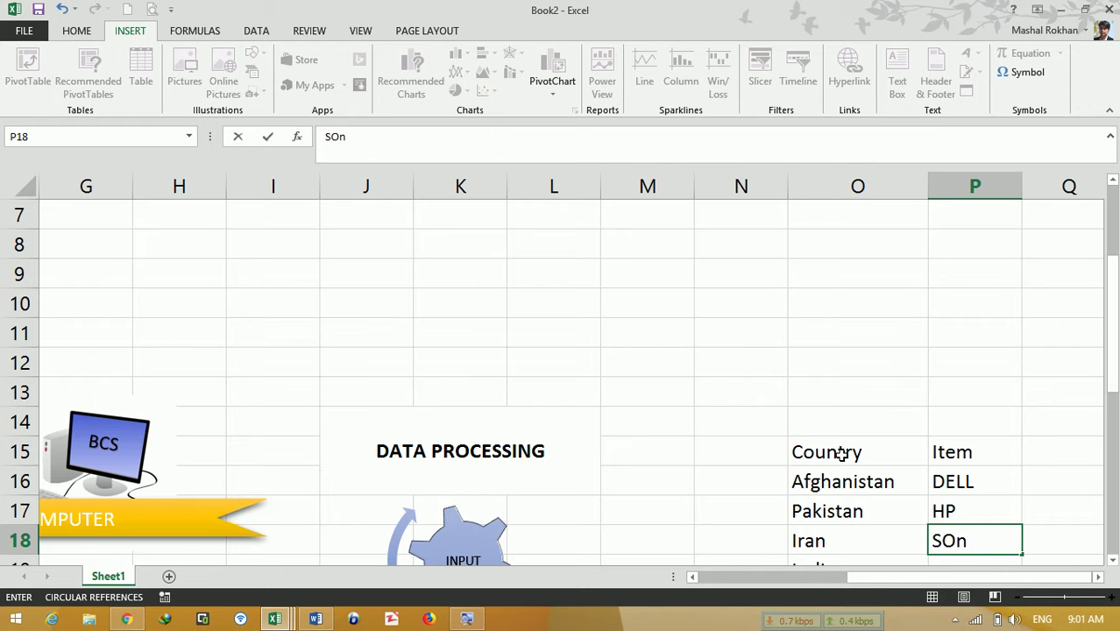
pyautogui.write('Y')
pyautogui.press('Return')
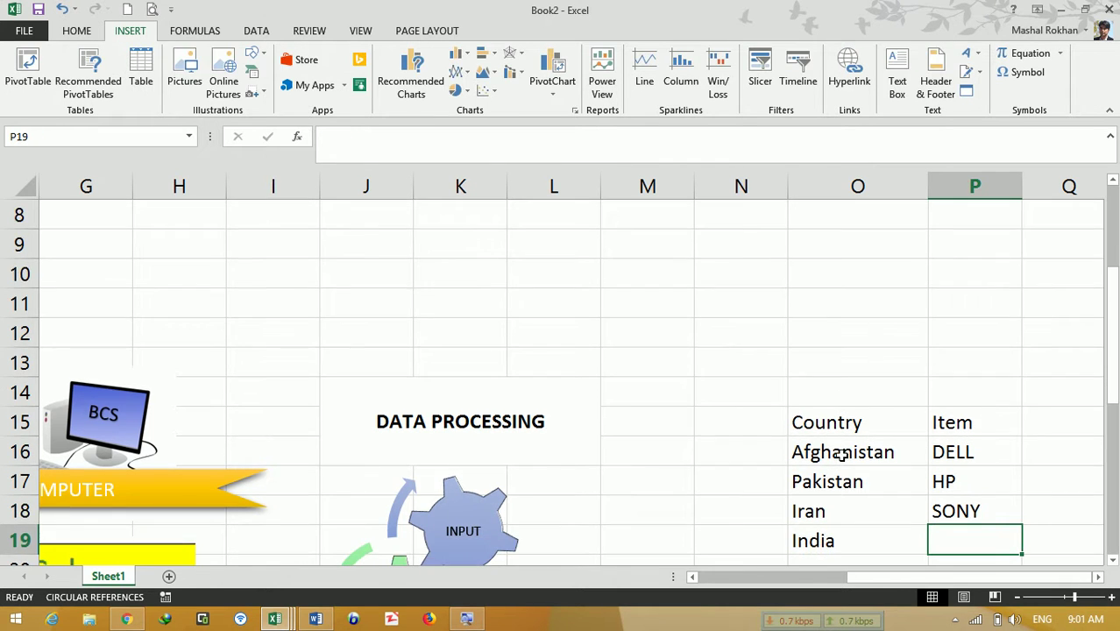
pyautogui.write('LG')
pyautogui.press('Tab')
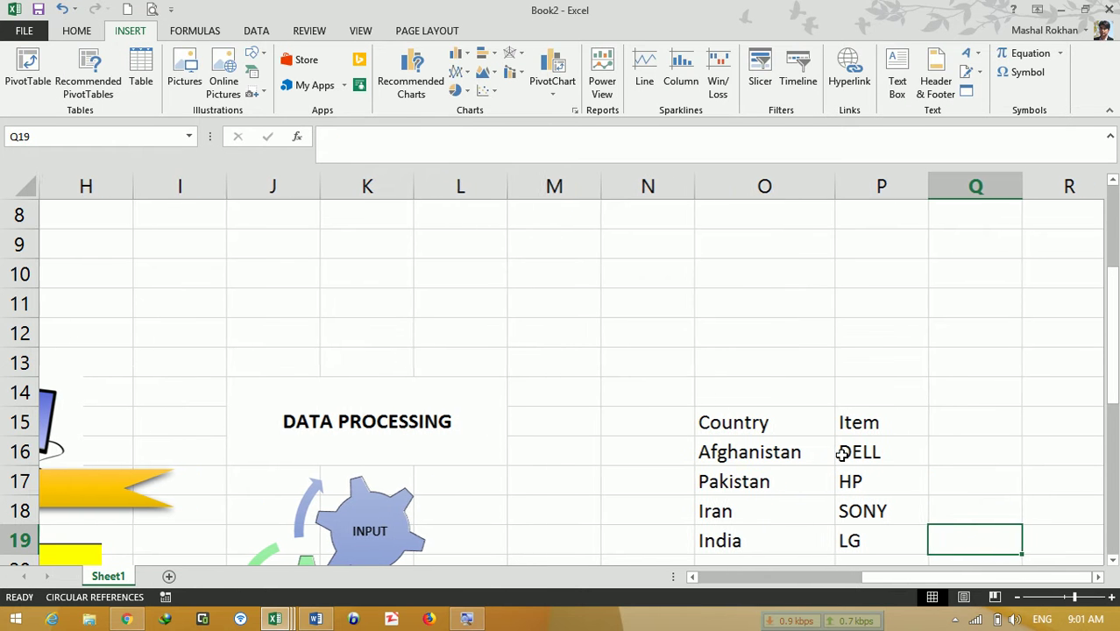
# Step: Add a TOTAL column in Q15 with the values 20000, 30000, 40000 and 50000 in Q16 to Q19
pyautogui.press('Up')
pyautogui.press('Up')
pyautogui.press('Up')
pyautogui.press('Up')
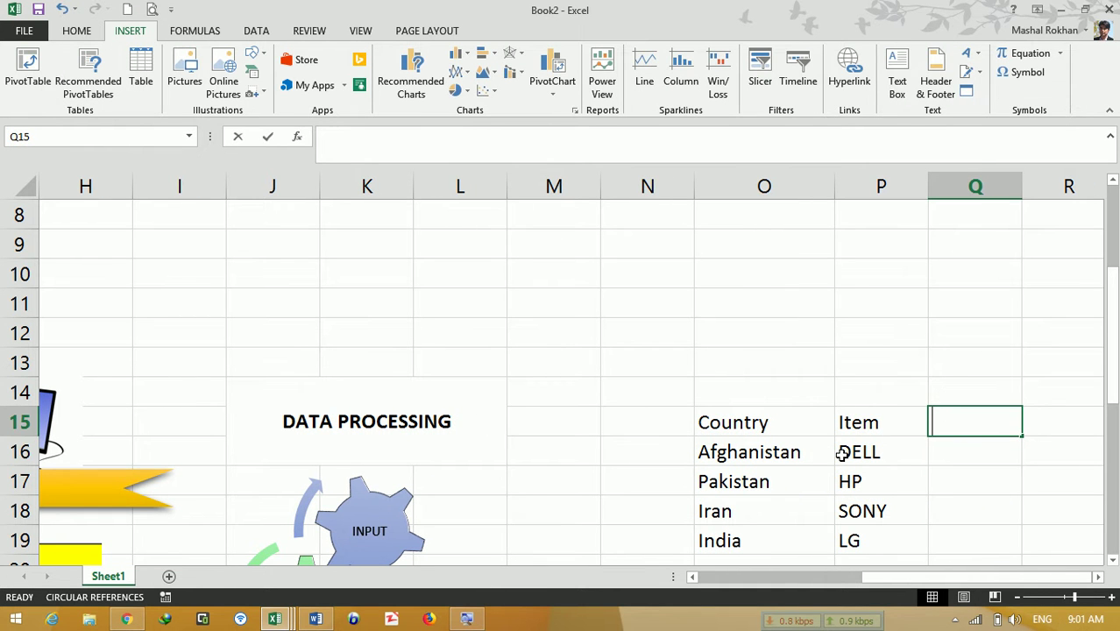
pyautogui.write('TOTAL')
pyautogui.press('Return')
pyautogui.write('20000')
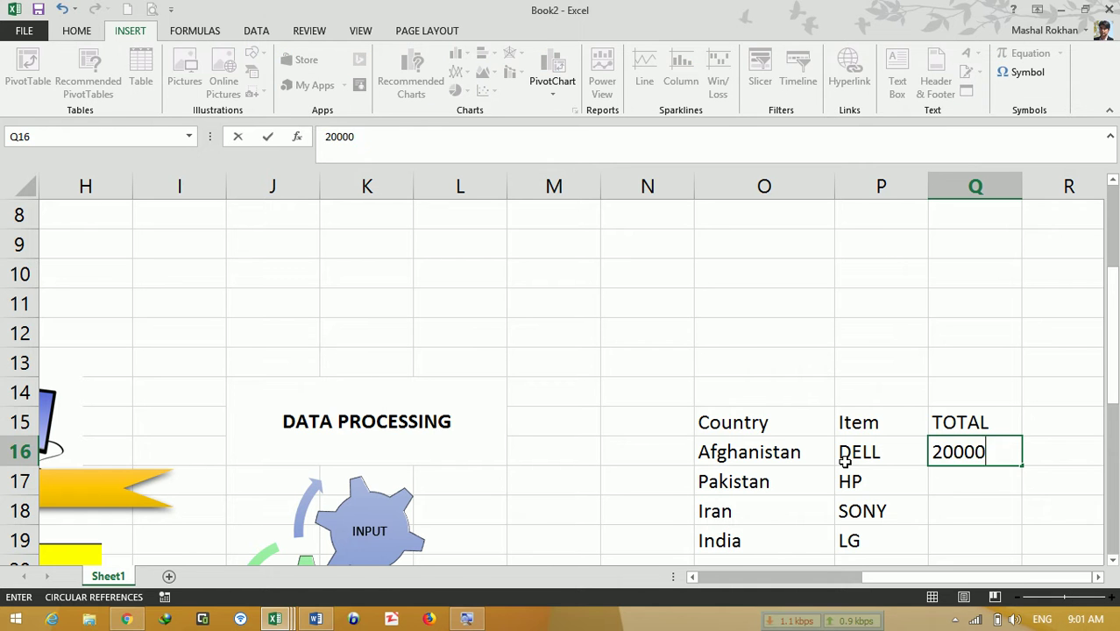
pyautogui.press('Return')
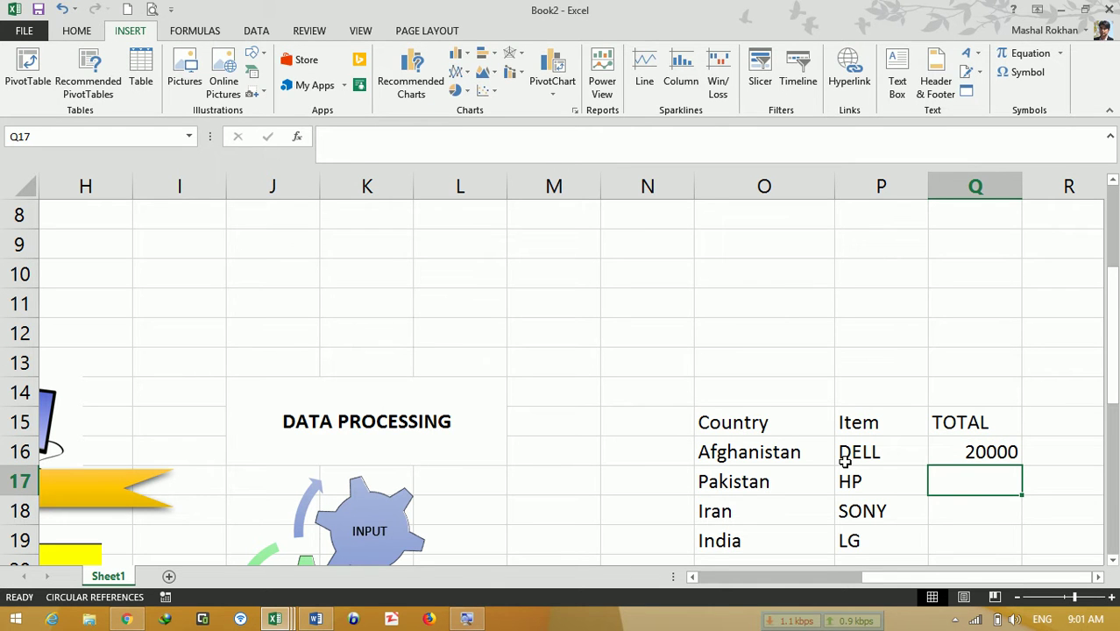
pyautogui.write('30000')
pyautogui.press('Return')
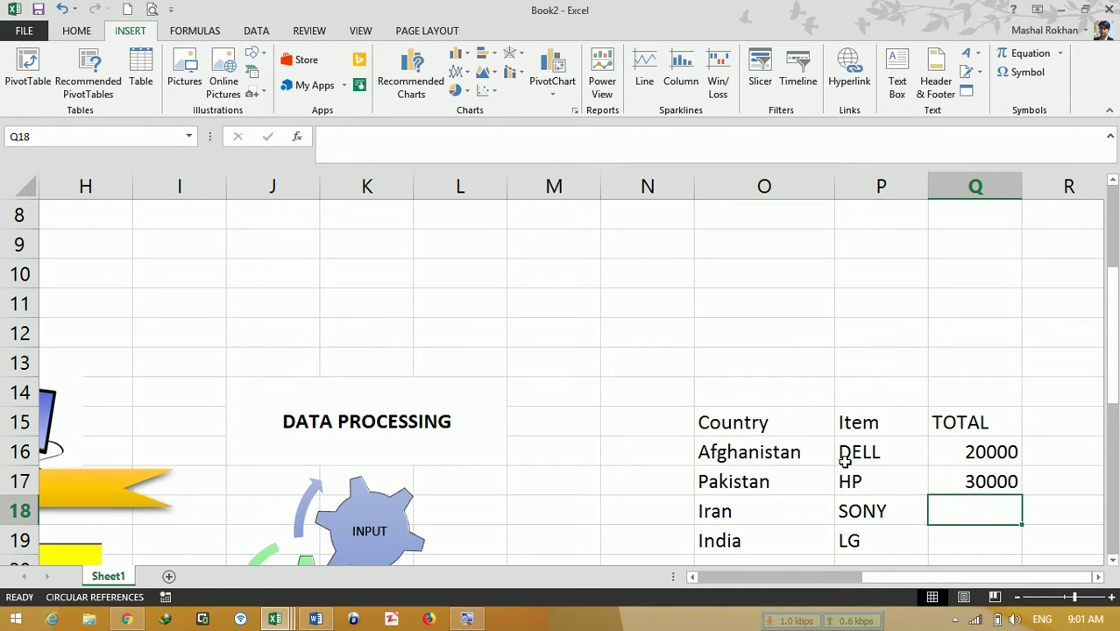
pyautogui.write('40000')
pyautogui.press('Return')
pyautogui.write('50000')
pyautogui.press('Return')
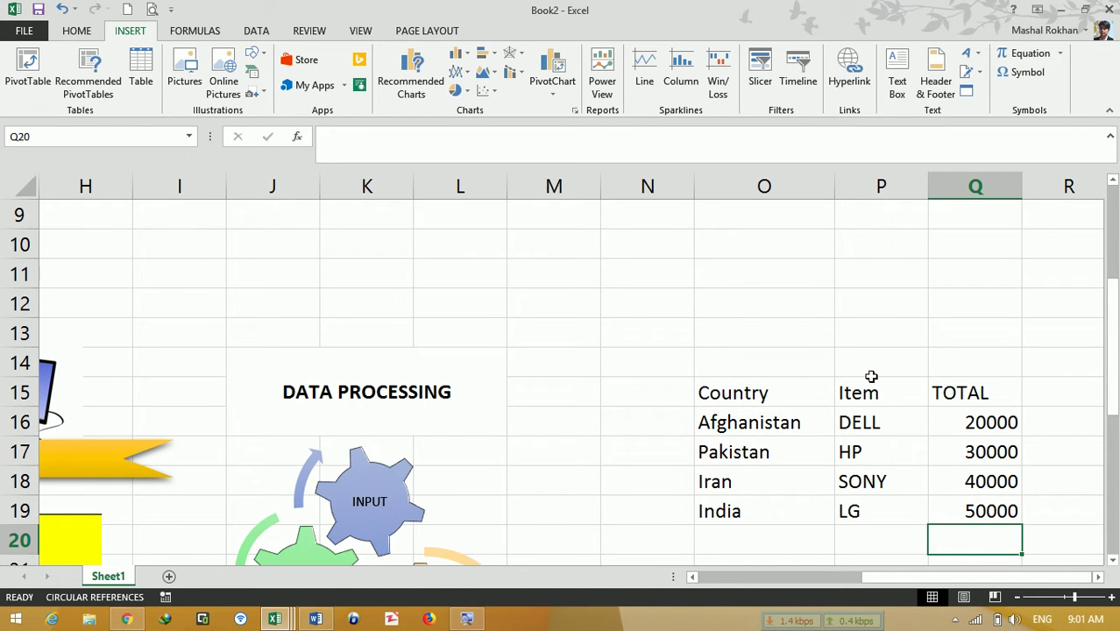
# Step: Insert the People Graph app with the Country, Item and TOTAL table in O15:Q19 selected
pyautogui.moveTo(808, 404); pyautogui.dragTo(963, 501)
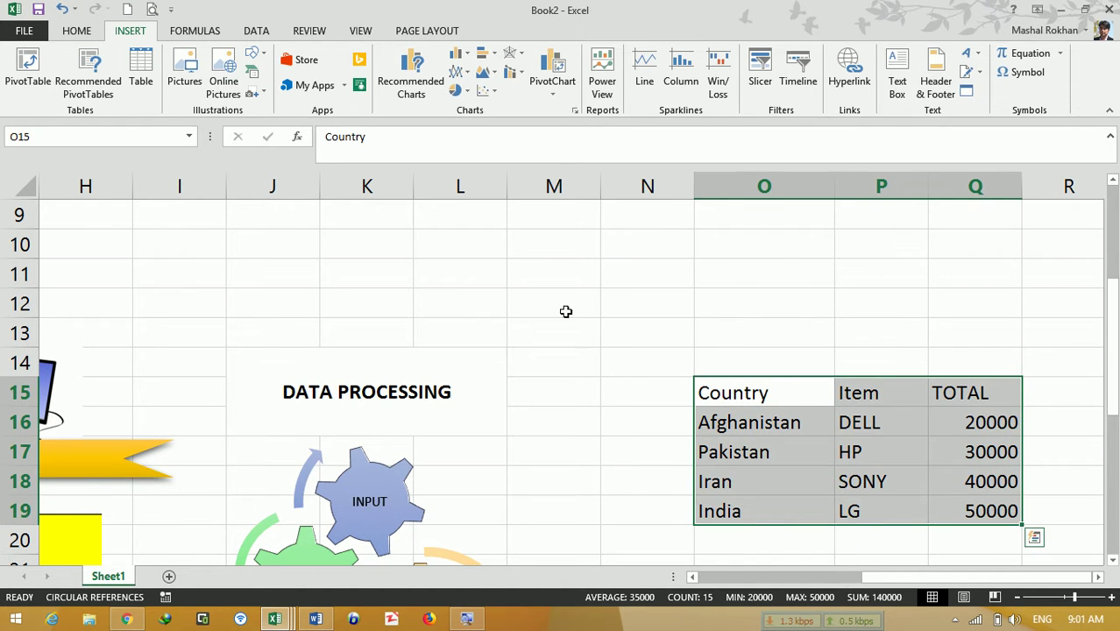
pyautogui.click(358, 85)
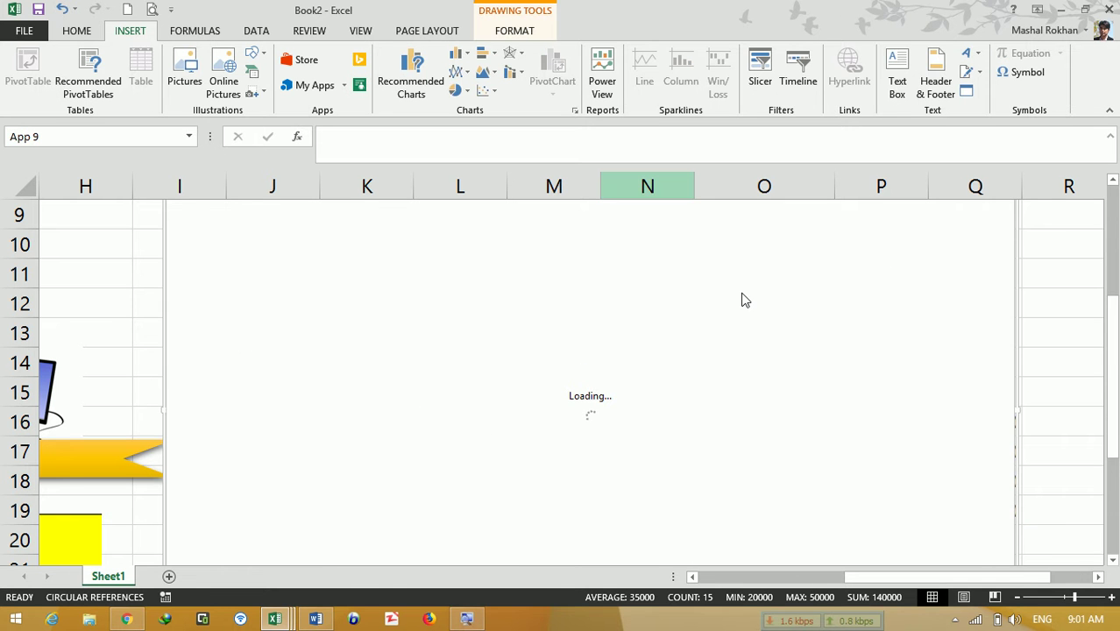
pyautogui.click(1017, 597)
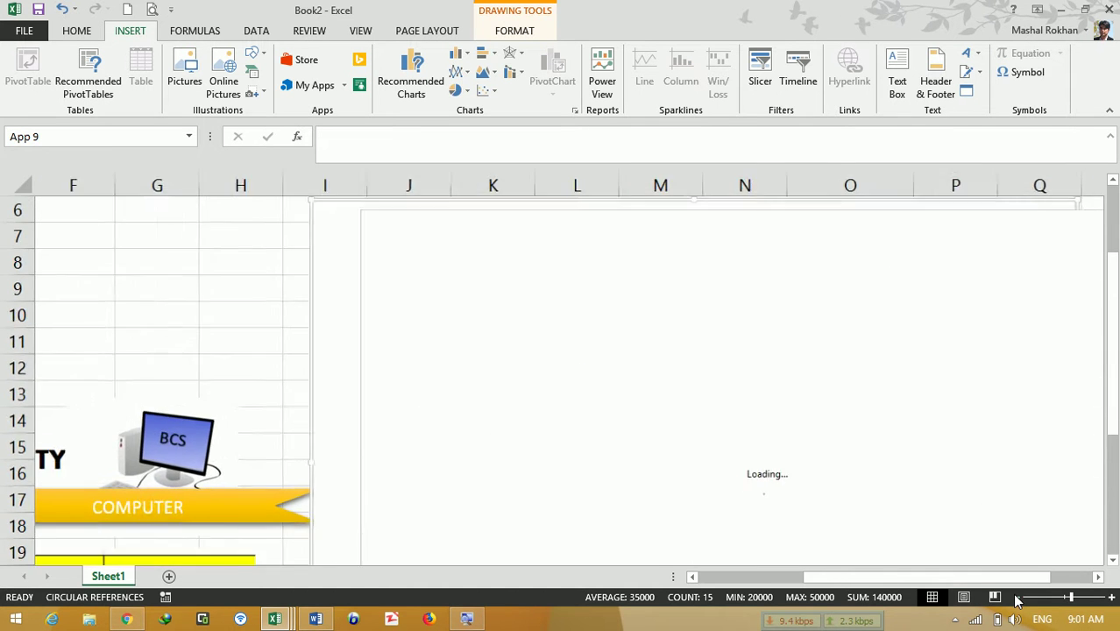
# Step: Move the People Graph off the country table so that it sits over columns D to M
pyautogui.click(1017, 597)
pyautogui.click(1017, 597)
pyautogui.click(1017, 597)
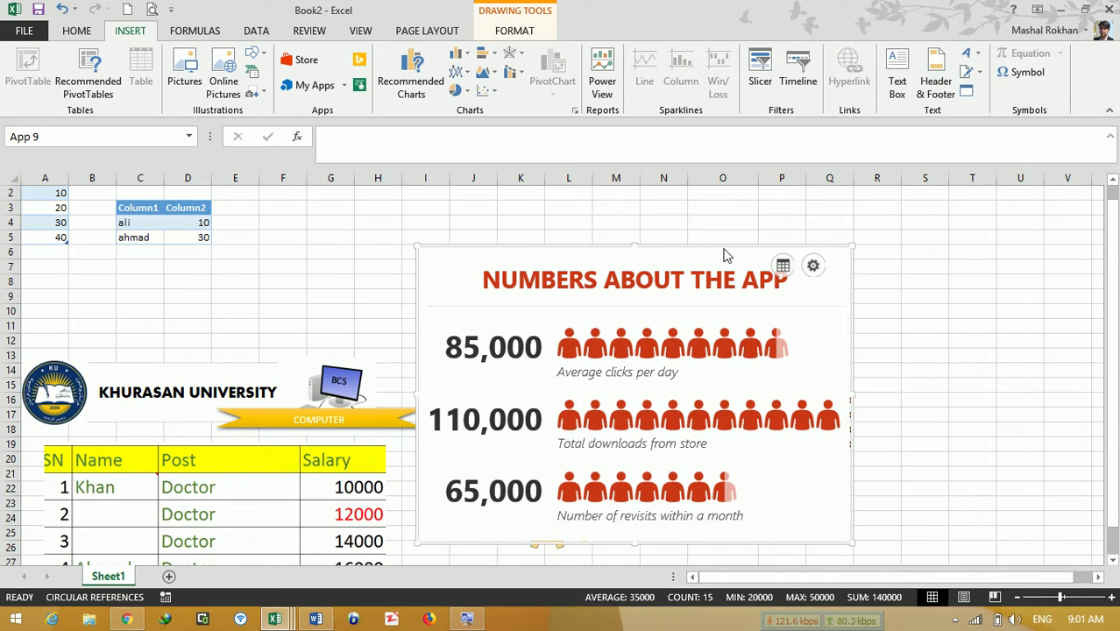
pyautogui.moveTo(723, 248); pyautogui.dragTo(491, 238)
pyautogui.click(571, 330)
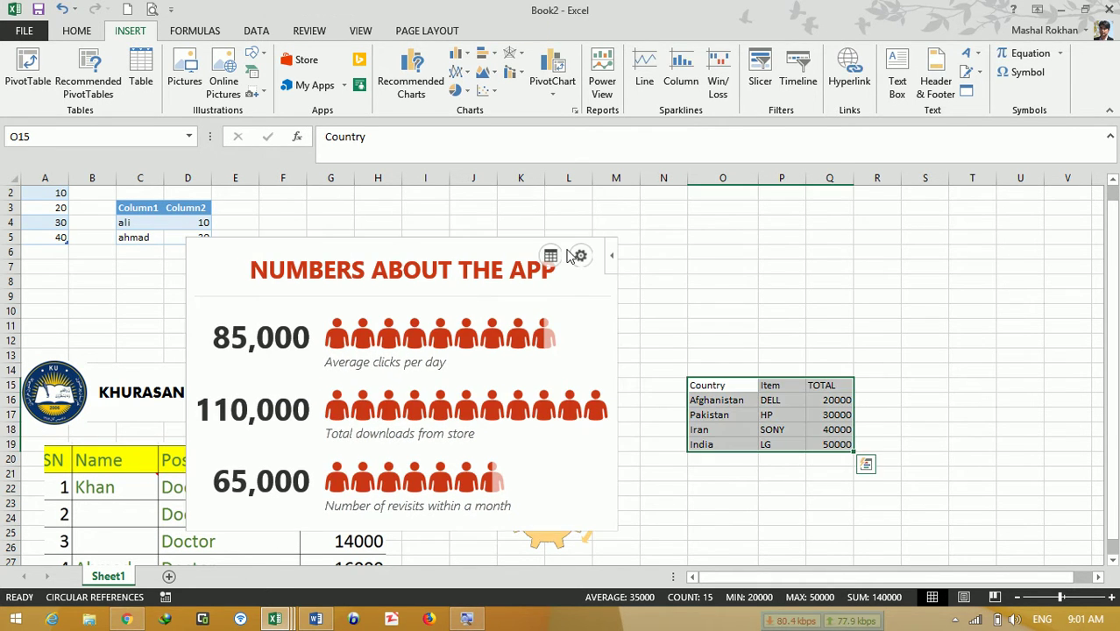
# Step: Look through the People Graph's settings and app options, reloading the app once
pyautogui.click(581, 260)
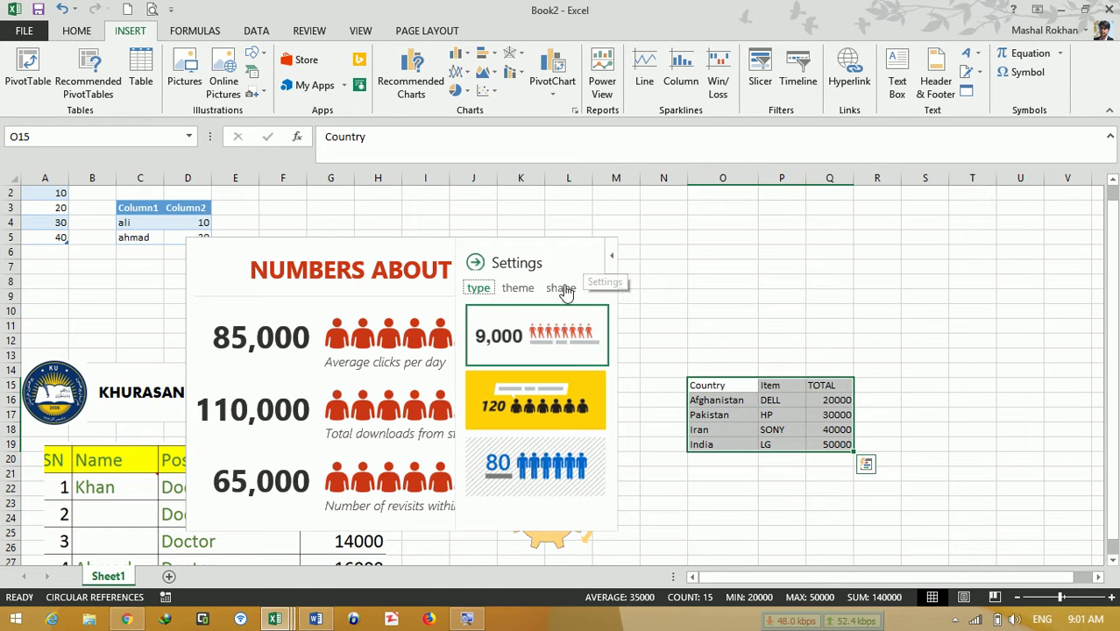
pyautogui.click(611, 263)
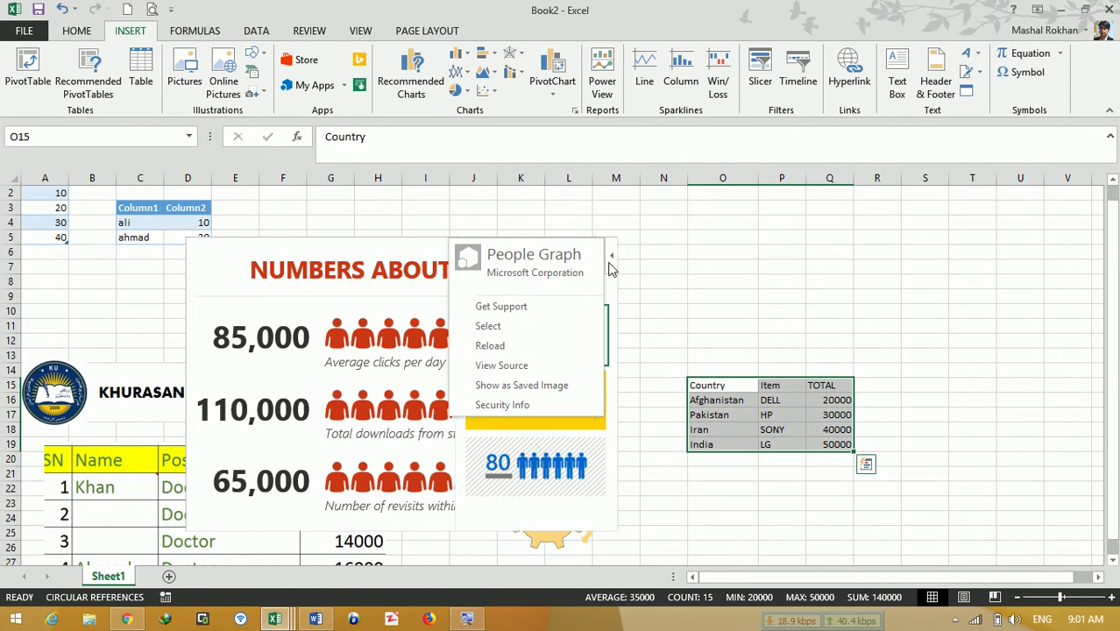
pyautogui.click(513, 346)
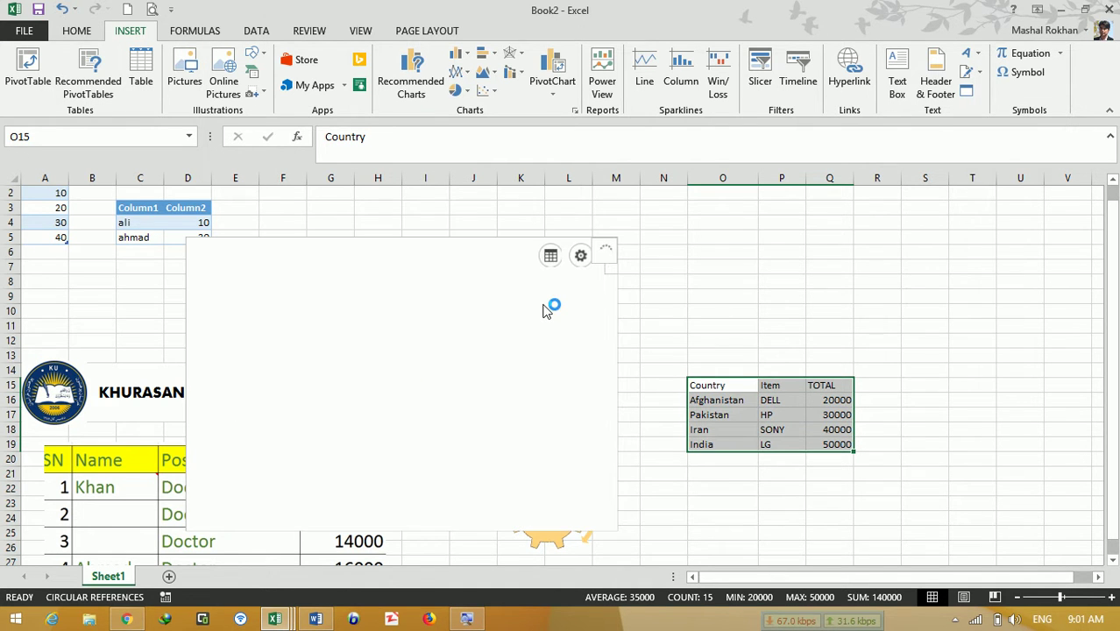
pyautogui.click(580, 256)
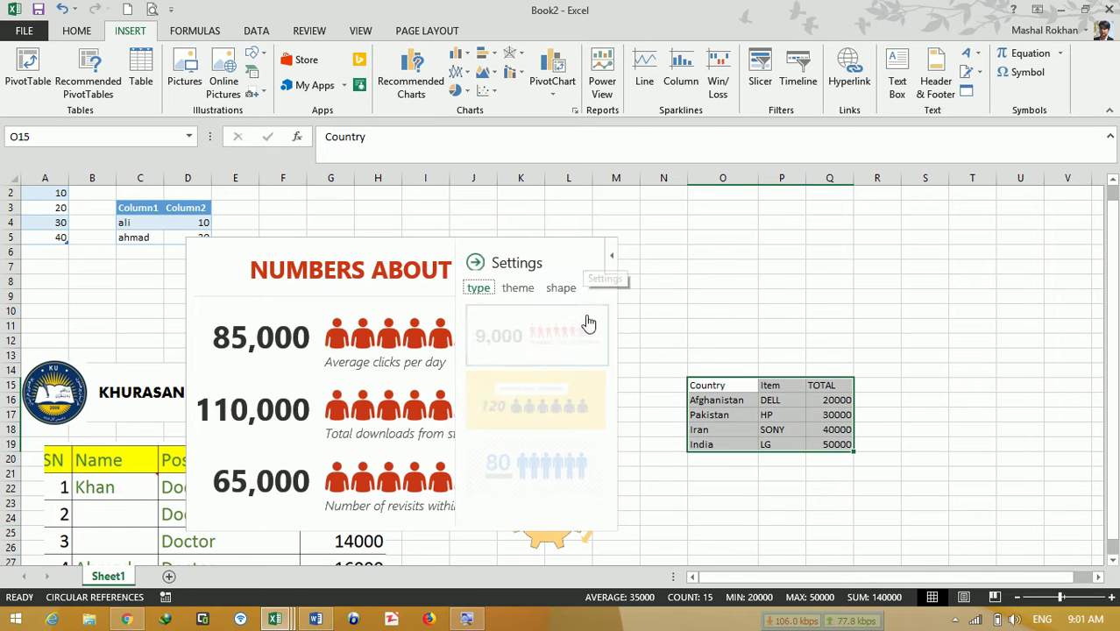
pyautogui.click(610, 259)
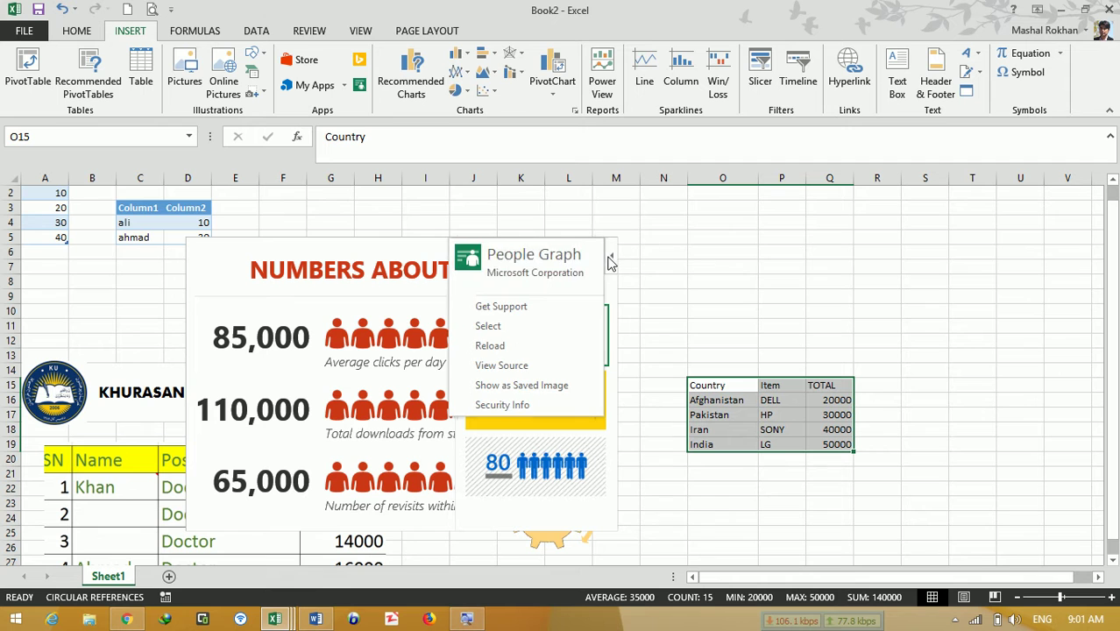
pyautogui.click(537, 330)
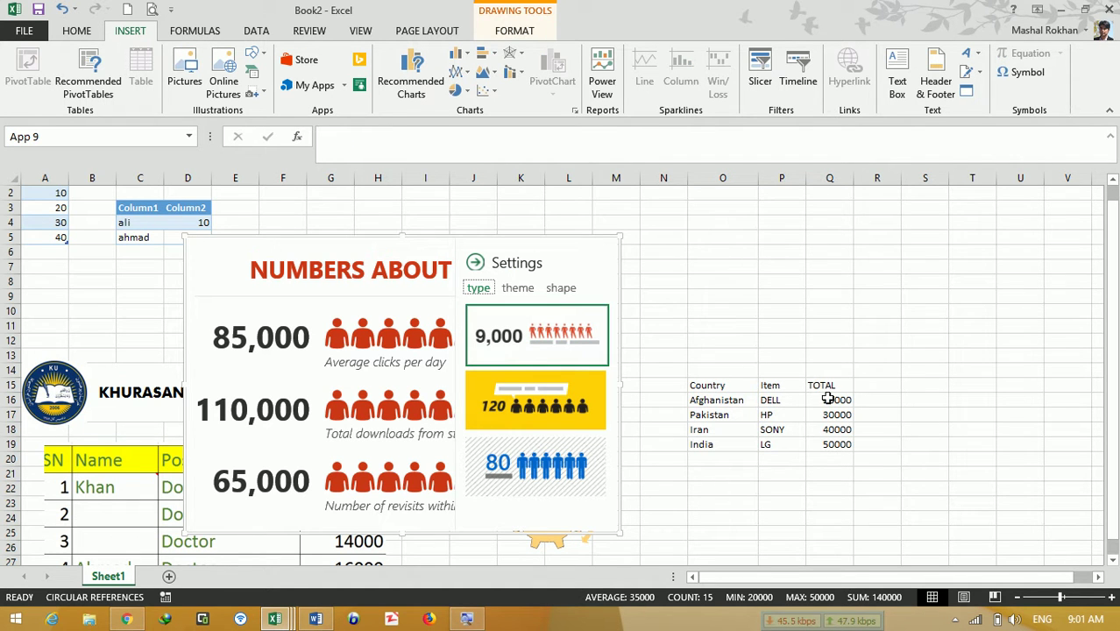
pyautogui.click(475, 262)
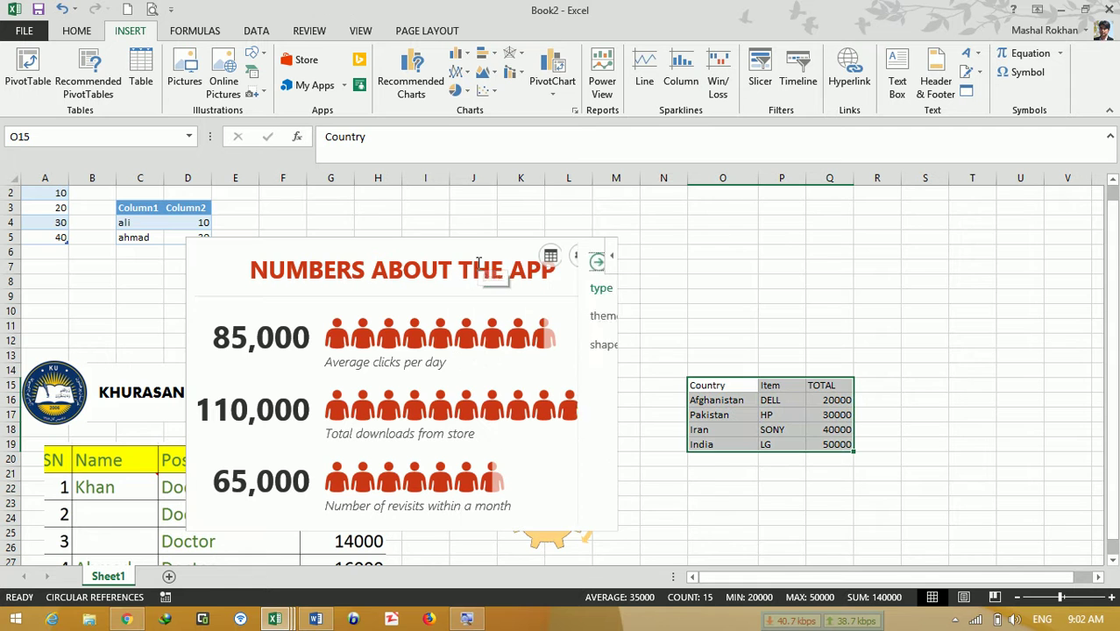
# Step: Create the People Graph chart from the Item and TOTAL columns in P15:Q19
pyautogui.click(551, 255)
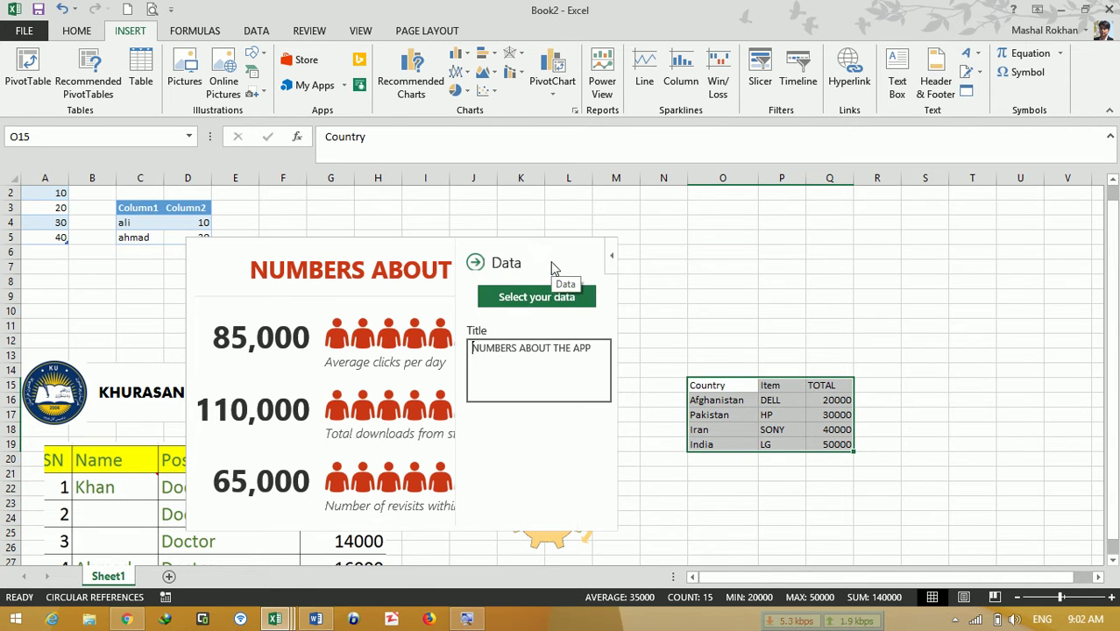
pyautogui.click(545, 299)
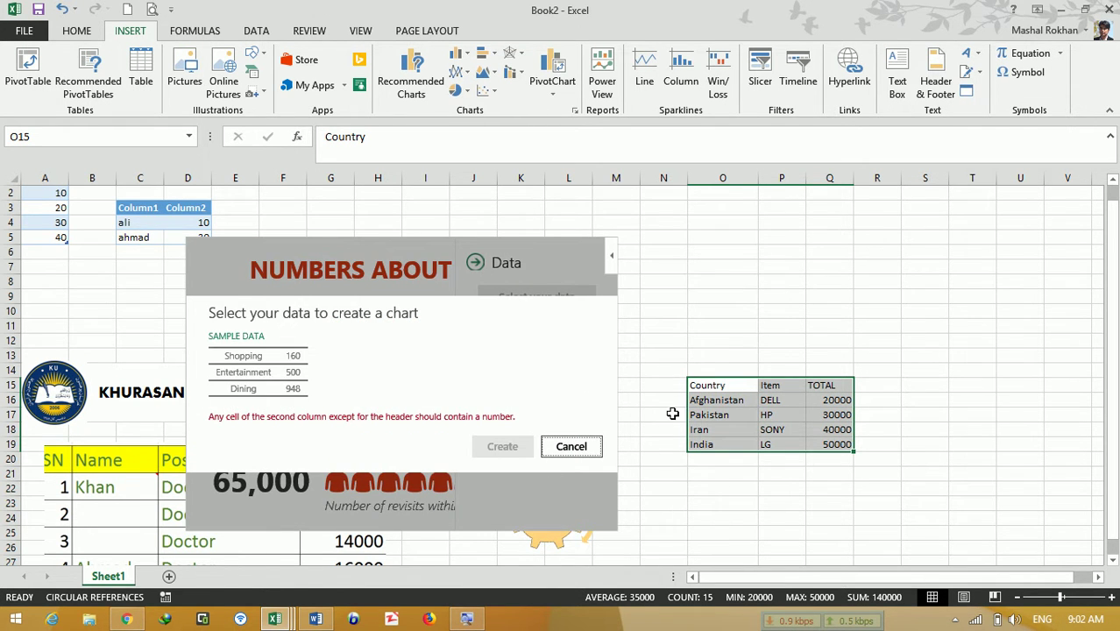
pyautogui.click(838, 400)
pyautogui.moveTo(823, 393); pyautogui.dragTo(827, 429)
pyautogui.click(596, 354)
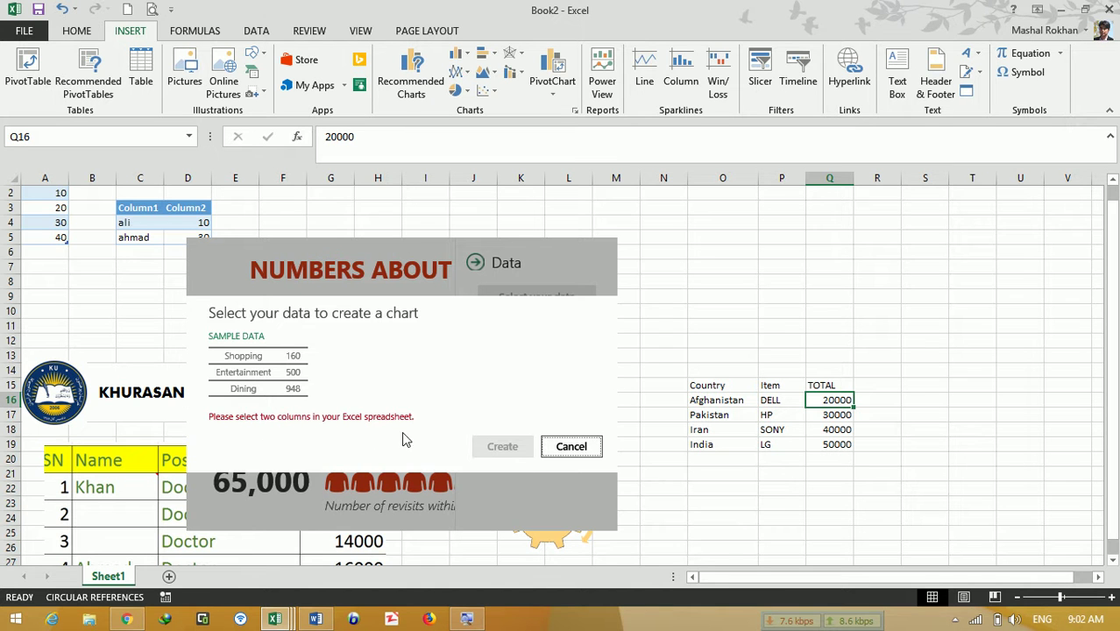
pyautogui.click(732, 414)
pyautogui.moveTo(775, 389); pyautogui.dragTo(828, 447)
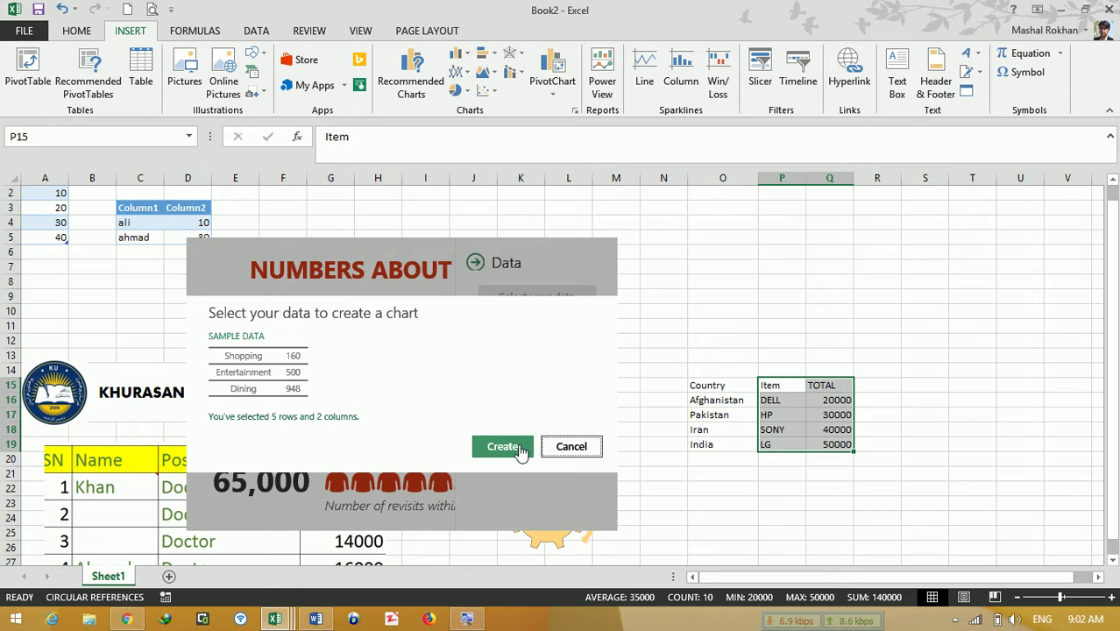
pyautogui.click(502, 447)
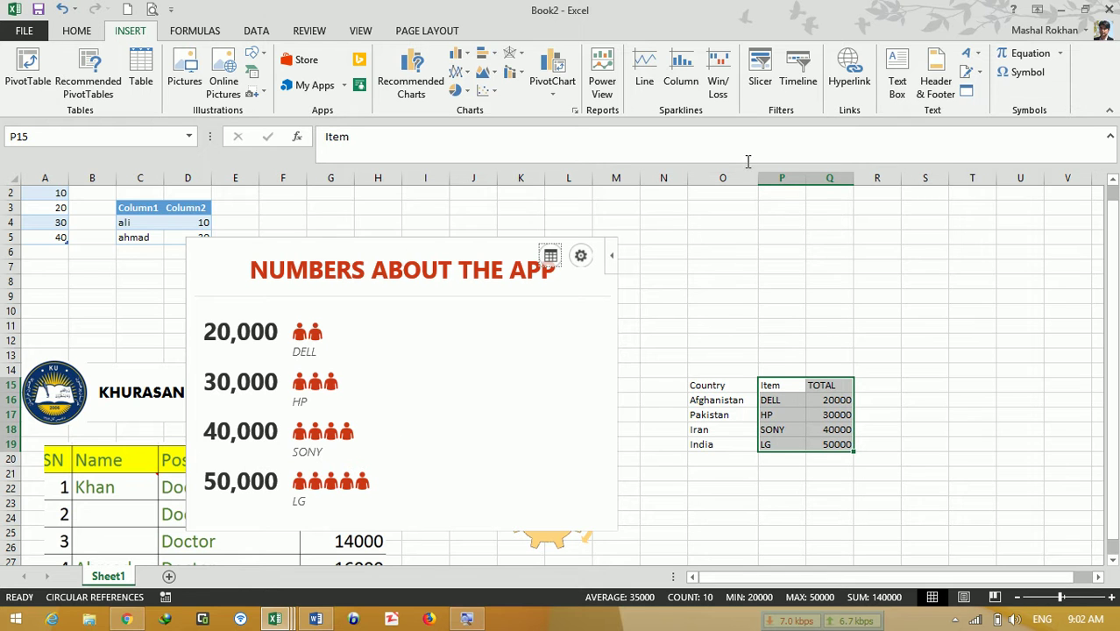
# Step: Try Type 2 for the People Graph, and settle on the blue Type 3 layout
pyautogui.click(611, 259)
pyautogui.click(580, 256)
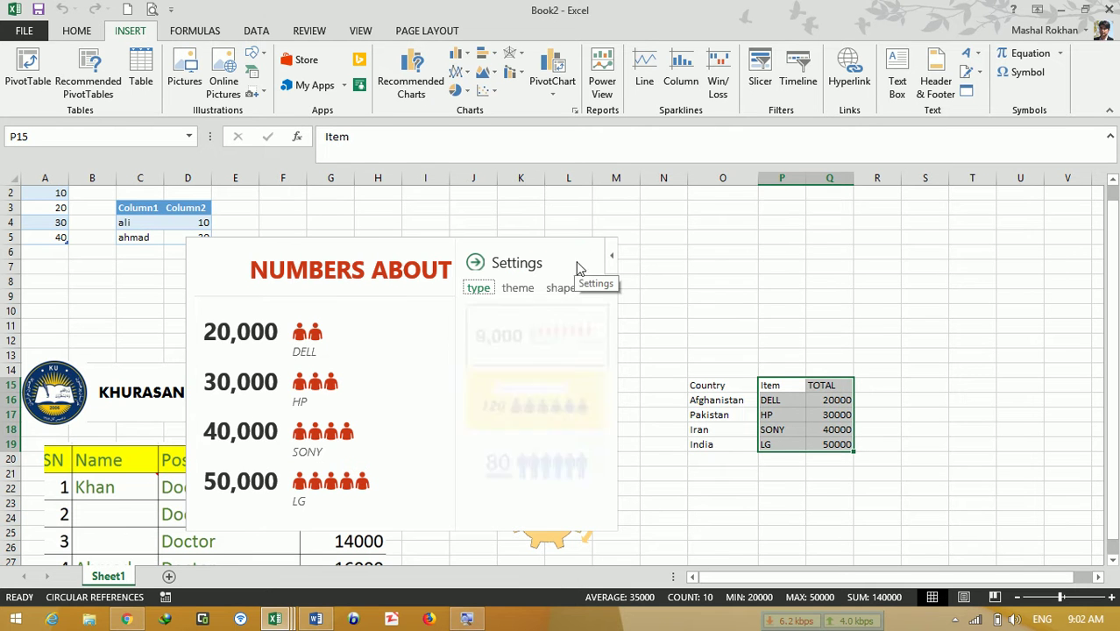
pyautogui.click(543, 405)
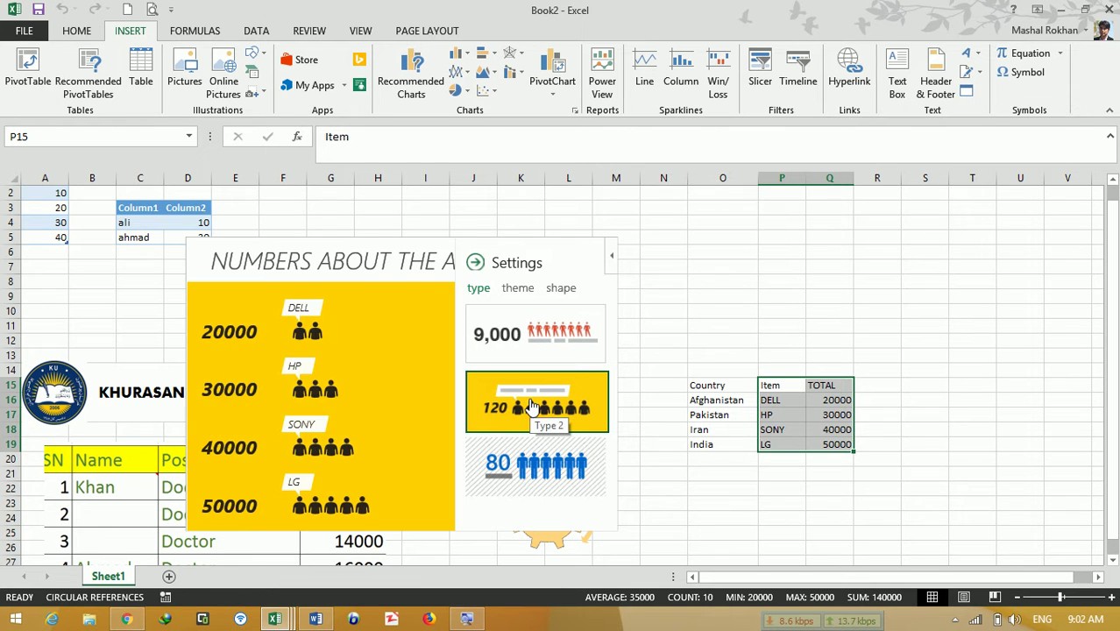
pyautogui.click(547, 469)
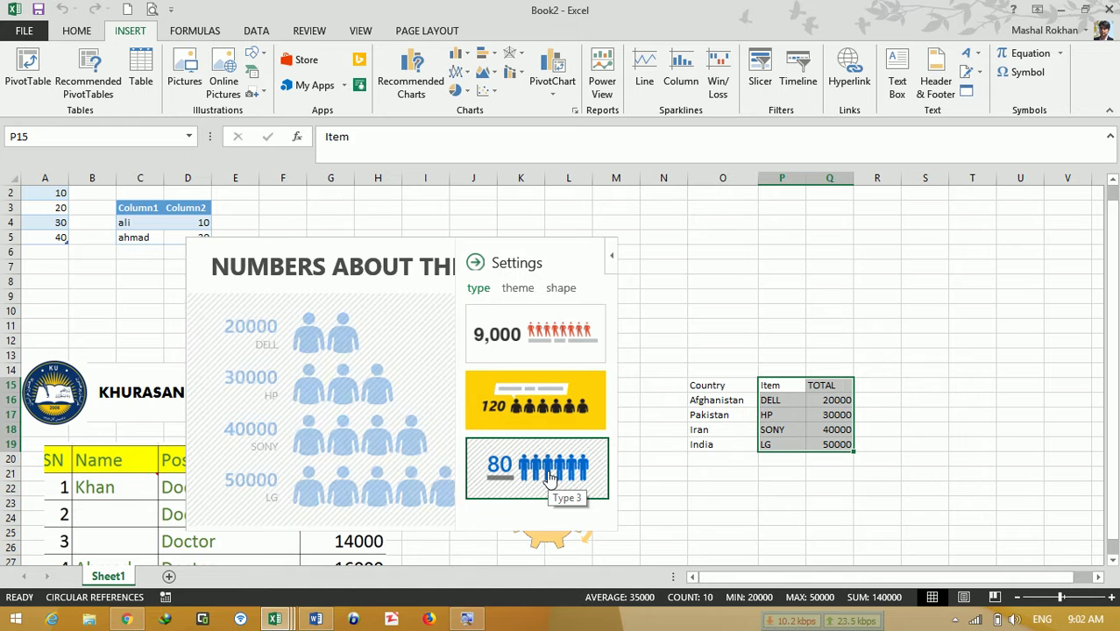
# Step: Set the People Graph's icon shape to the laptop, Shape 10, after trying the heart and the diamond
pyautogui.click(517, 289)
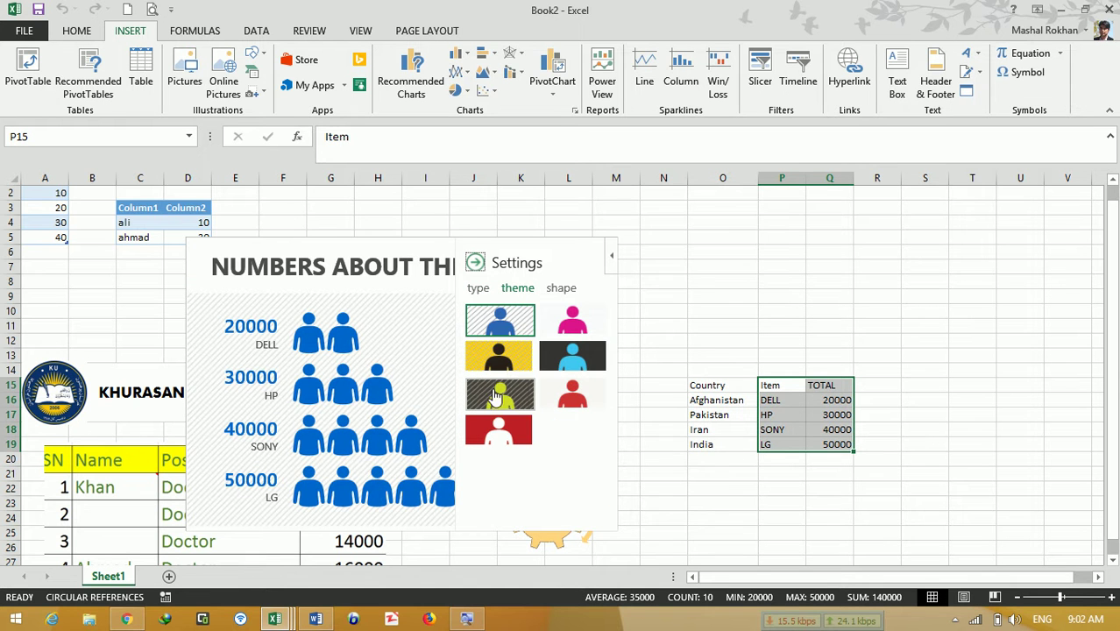
pyautogui.click(561, 290)
pyautogui.click(514, 357)
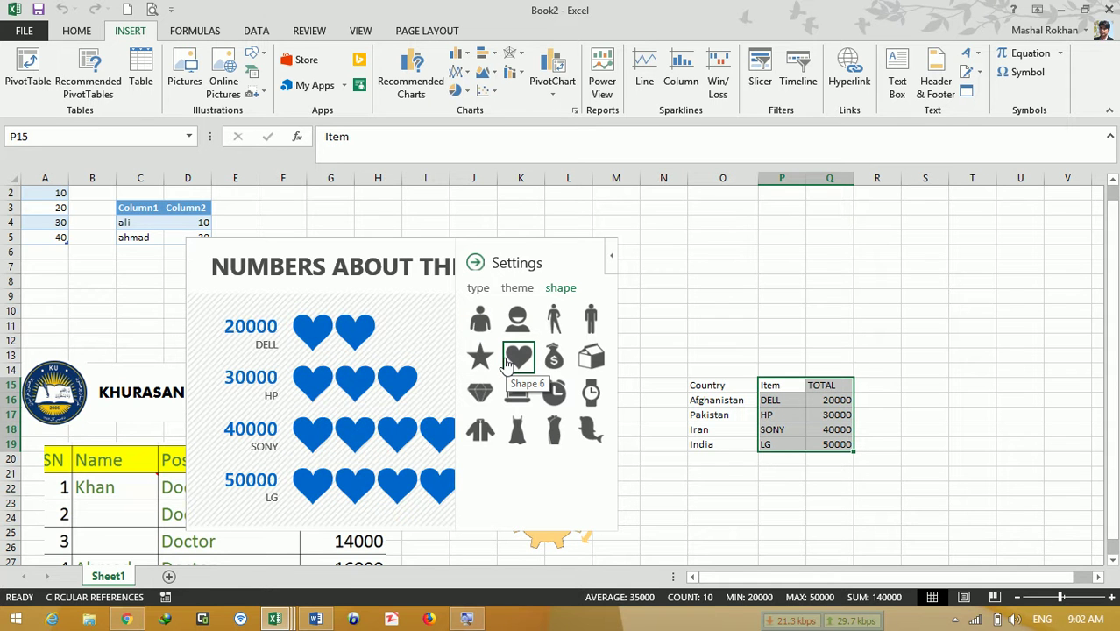
pyautogui.click(480, 392)
pyautogui.click(518, 393)
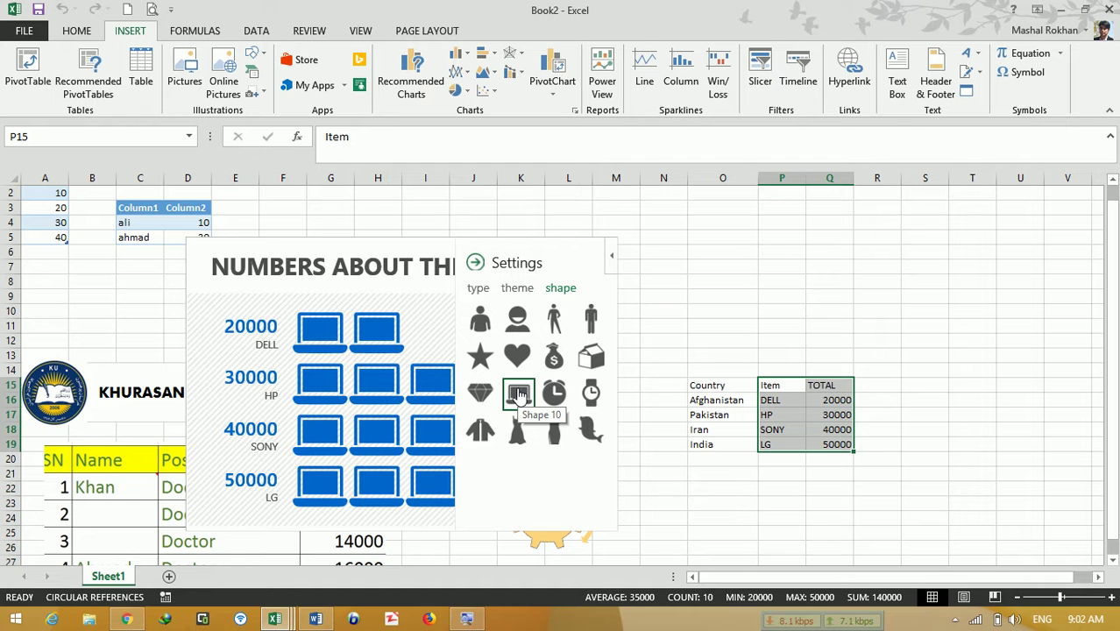
pyautogui.click(693, 312)
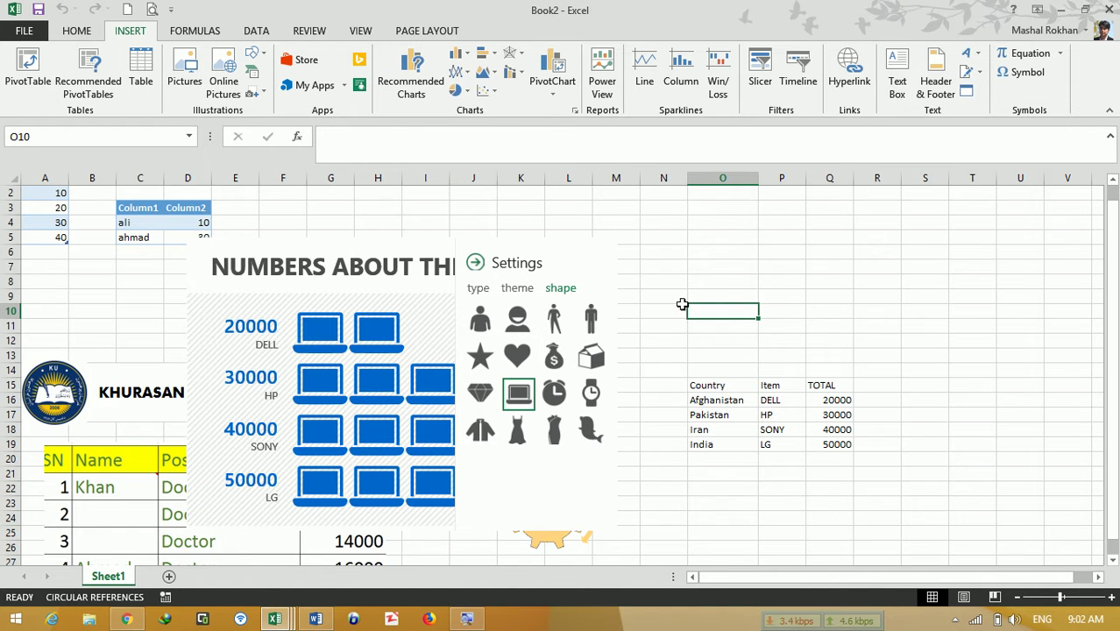
# Step: Clear the TOTAL column in Q15:Q19, including its heading
pyautogui.moveTo(719, 386); pyautogui.dragTo(840, 447)
pyautogui.click(871, 380)
pyautogui.moveTo(829, 386); pyautogui.dragTo(841, 445)
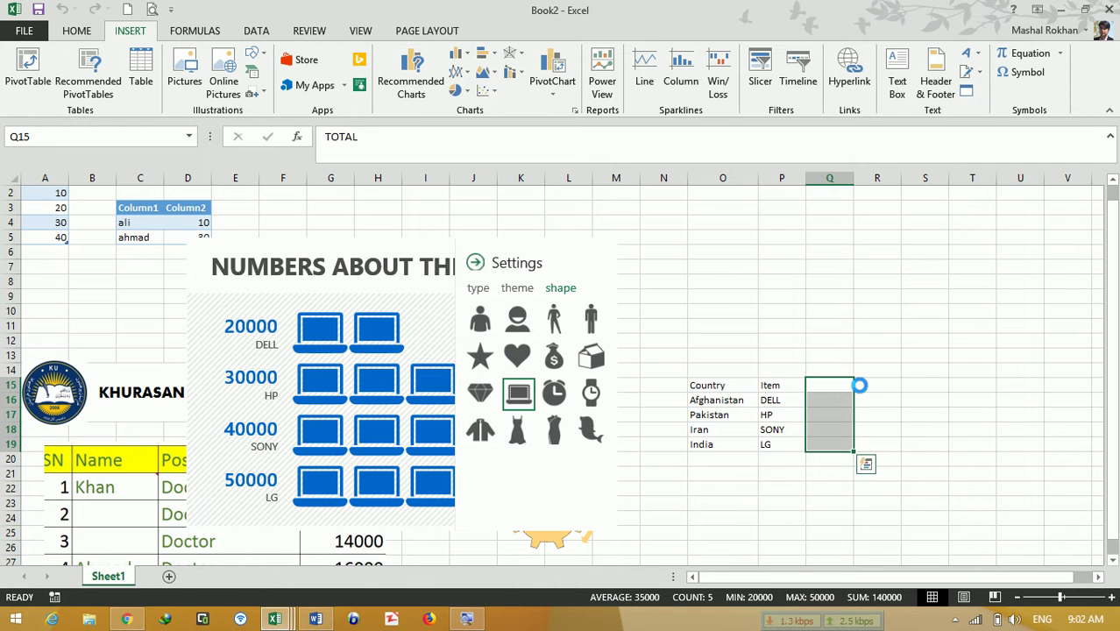
pyautogui.press('Delete')
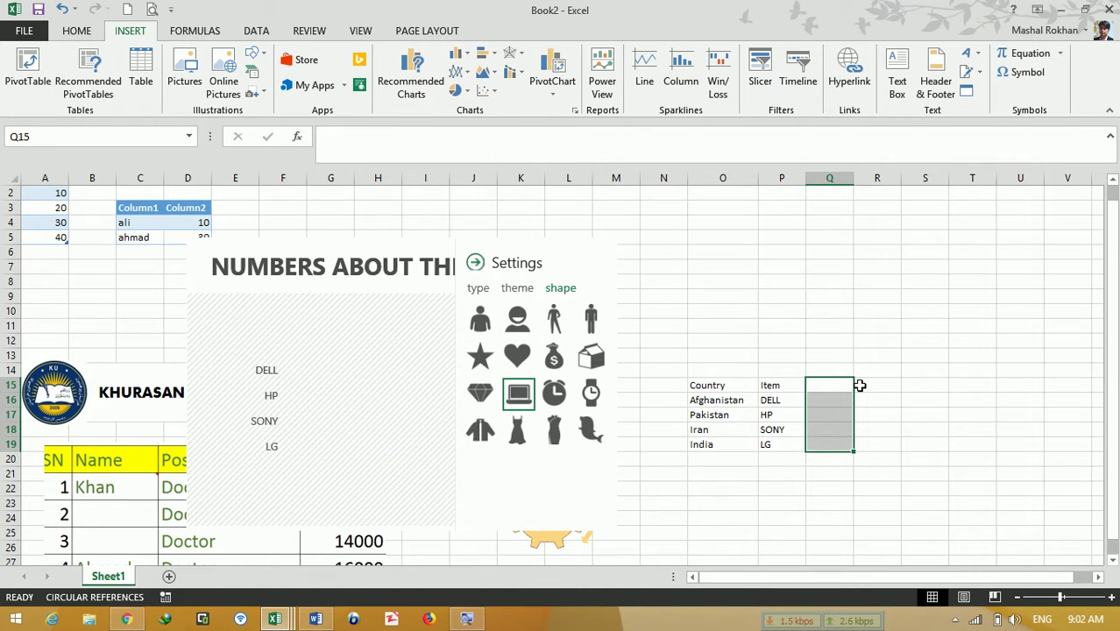
# Step: Enter the headings QTY in Q15 and PRICE in R15
pyautogui.write('QTY')
pyautogui.press('Return')
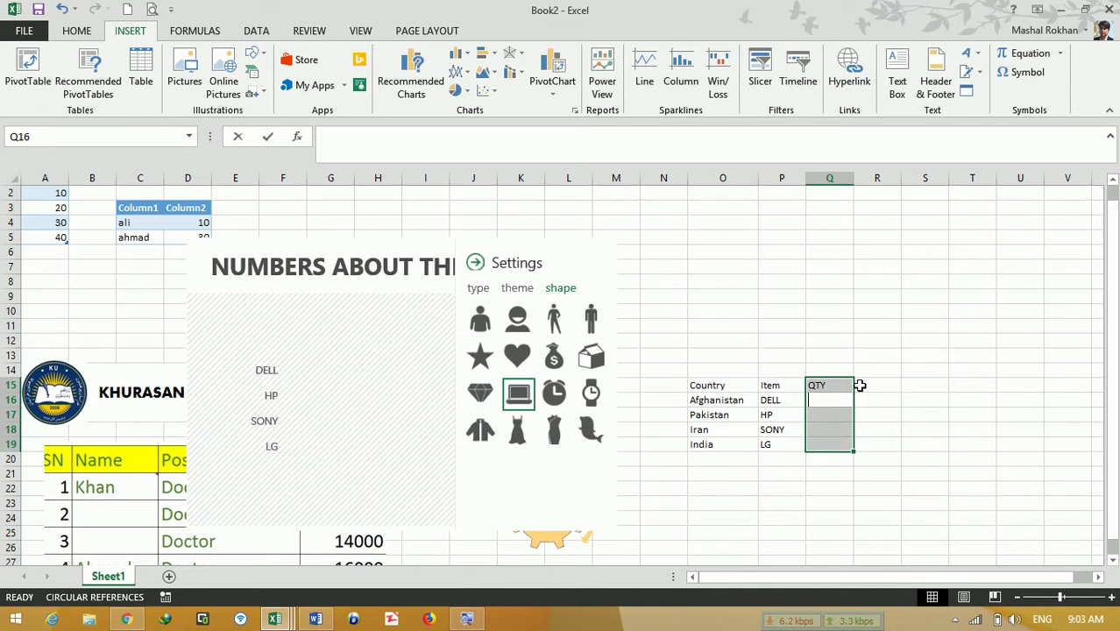
pyautogui.click(863, 385)
pyautogui.write('PRICE')
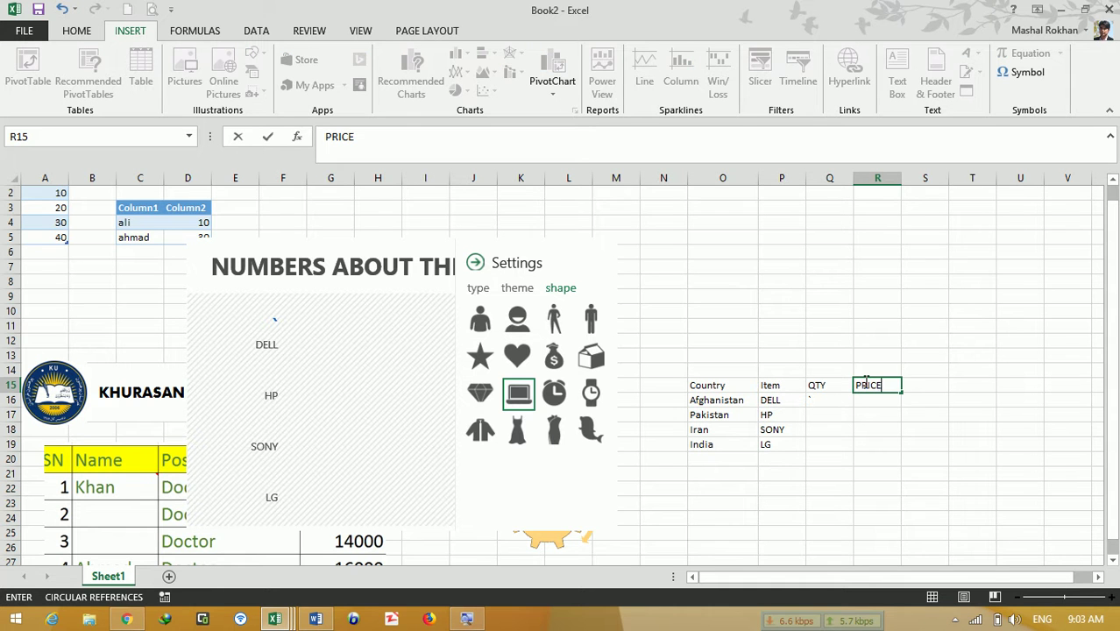
pyautogui.press('Tab')
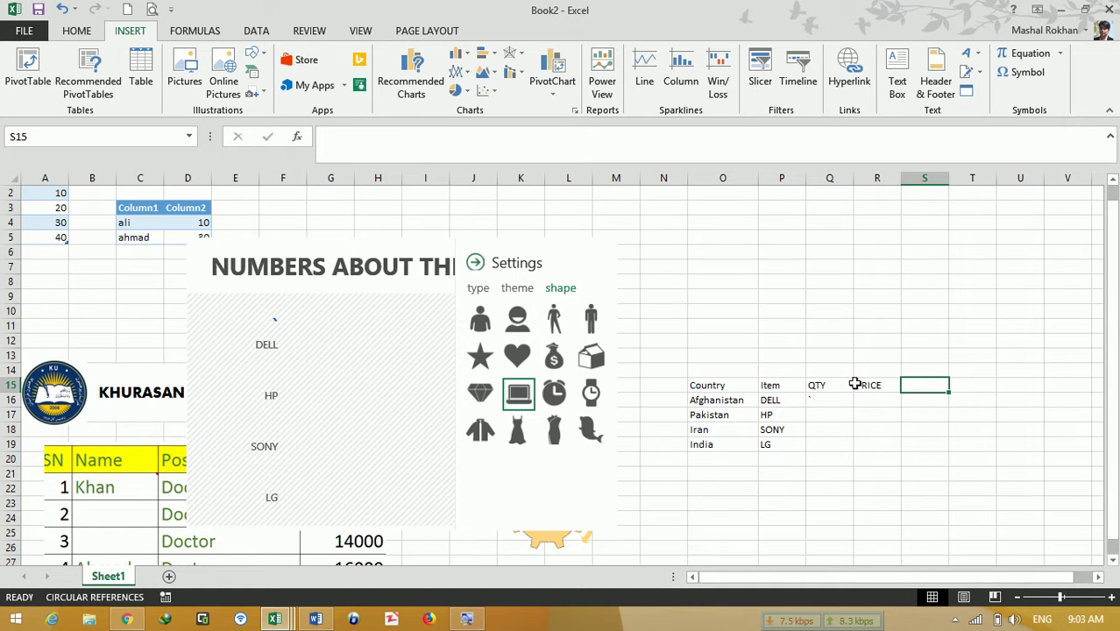
# Step: Enter 15000, 17000, 18000 and 14000 in Q16 to Q19, replacing the stray character in Q16
pyautogui.click(831, 410)
pyautogui.click(826, 399)
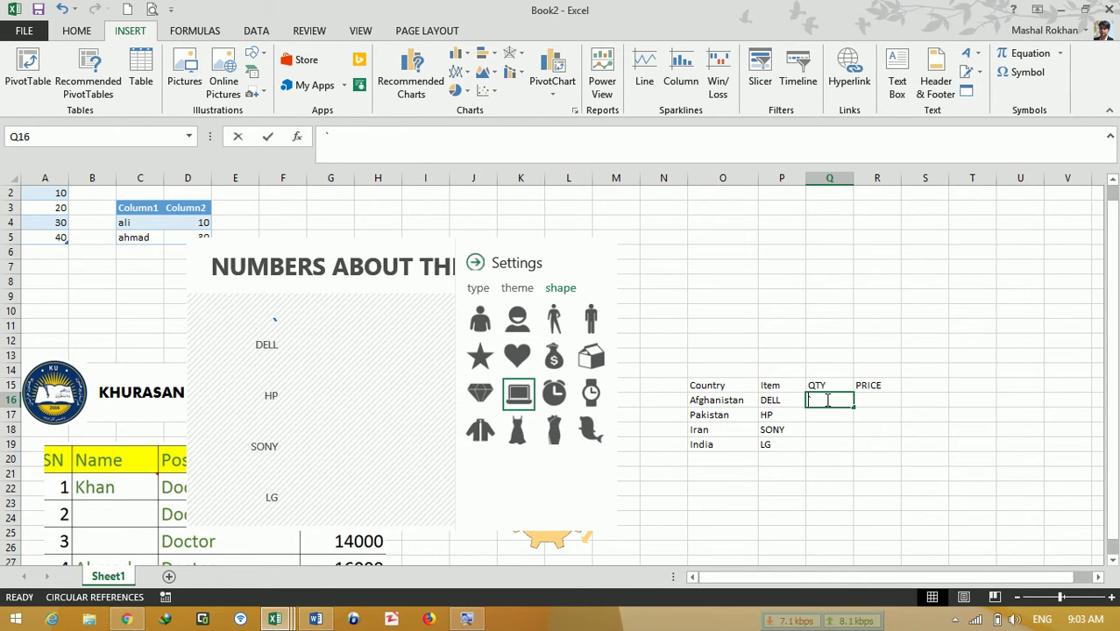
pyautogui.write('15000')
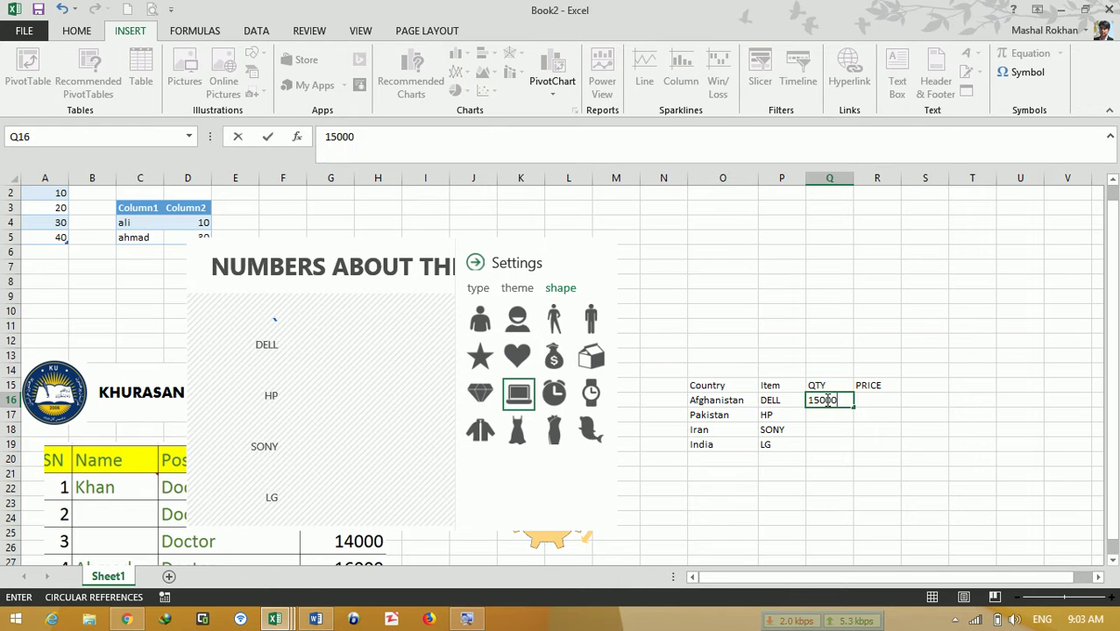
pyautogui.press('Return')
pyautogui.write('17000')
pyautogui.press('Return')
pyautogui.write('18-0')
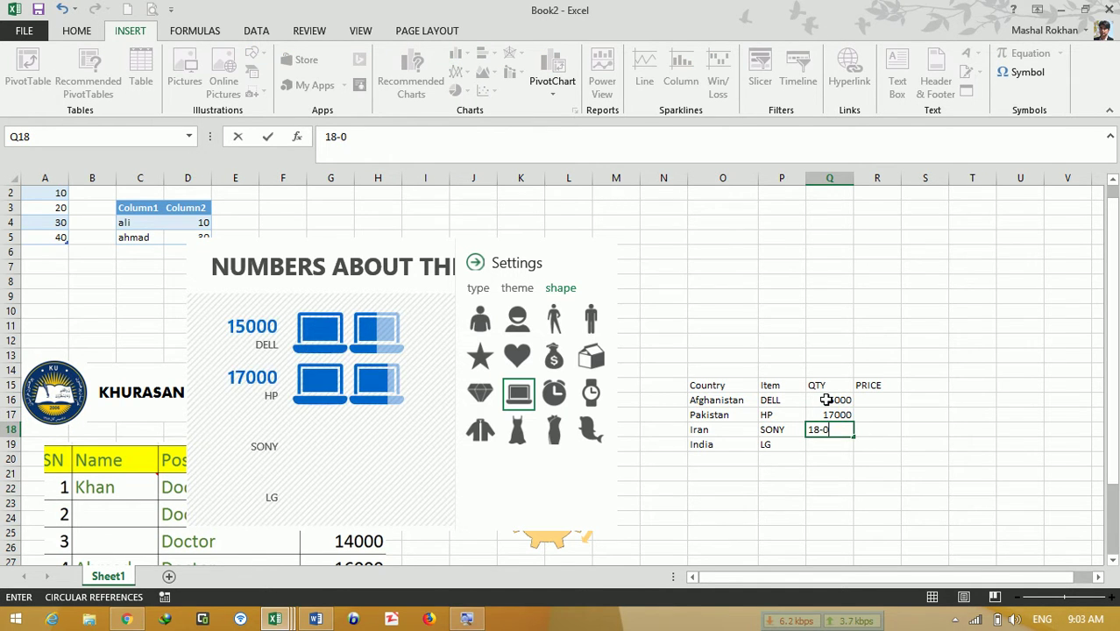
pyautogui.write('00')
pyautogui.press('Return')
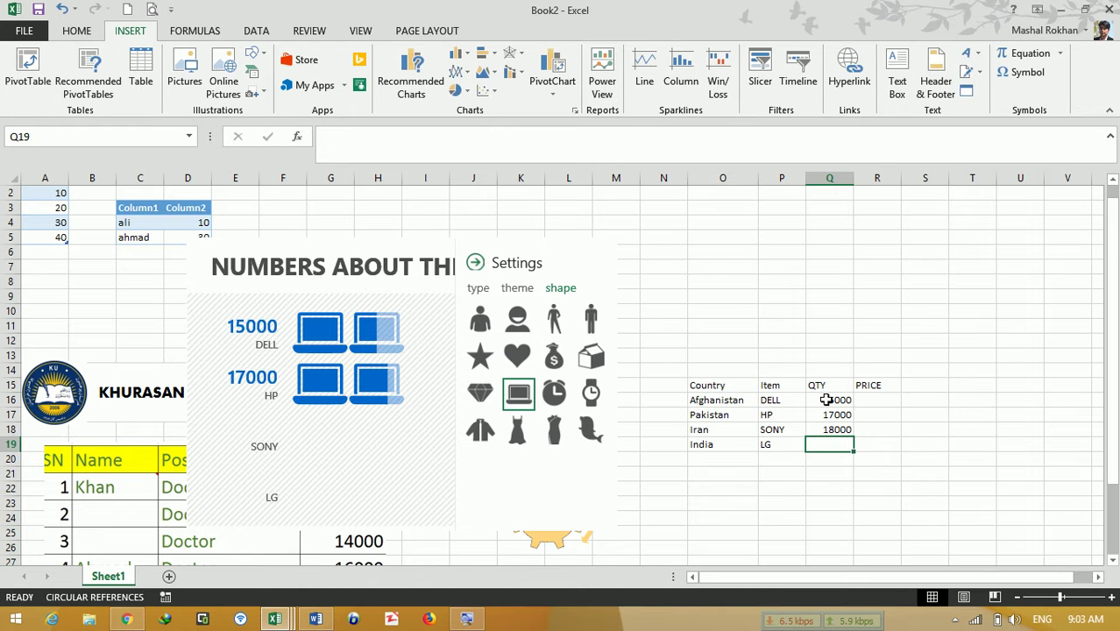
pyautogui.write('14000')
pyautogui.press('Return')
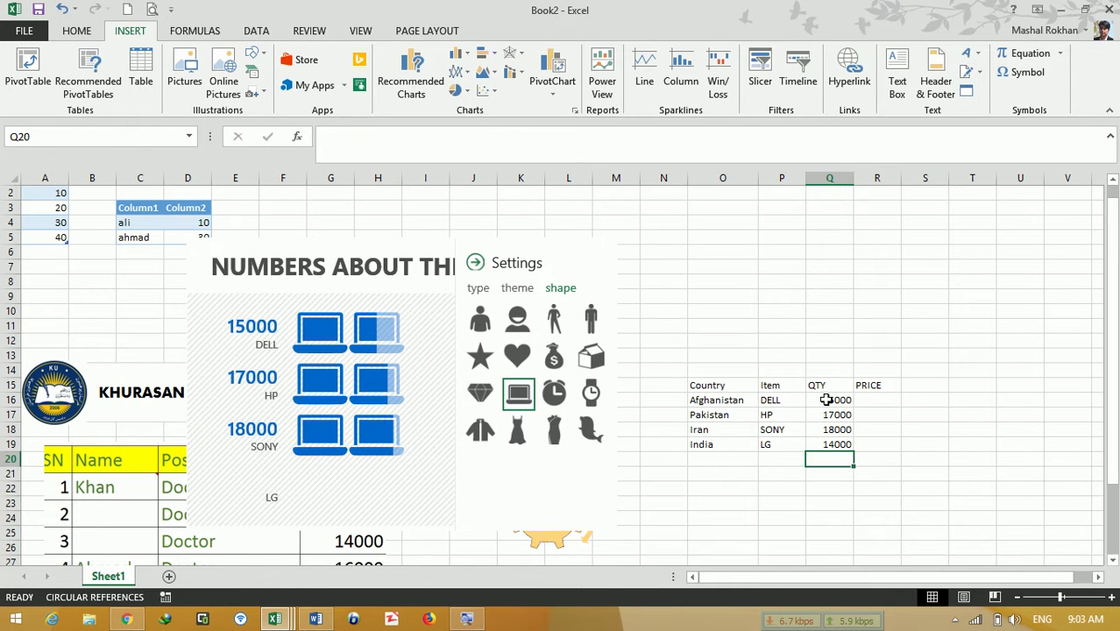
# Step: Move the four values from Q16:Q19 into the PRICE column at R16:R19
pyautogui.click(877, 400)
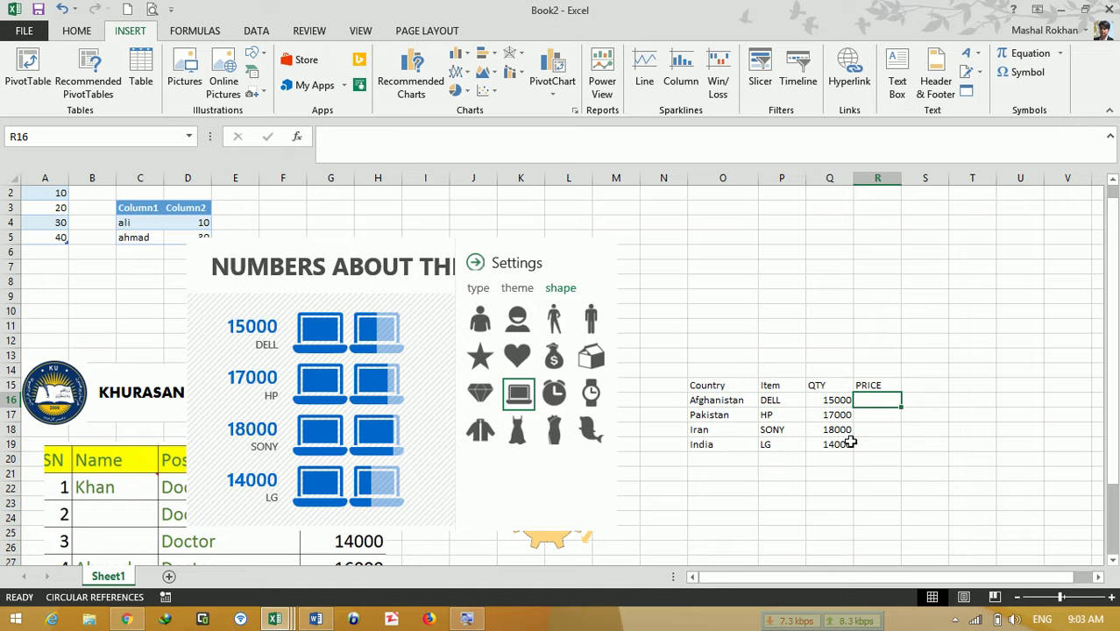
pyautogui.moveTo(845, 400); pyautogui.dragTo(887, 445)
pyautogui.hotkey('ctrl', 'c')
# Step: Enter the quantities 200, 300, 200 and 400 in the QTY cells Q16 to Q19
pyautogui.write('20')
pyautogui.press('Return')
pyautogui.press('Up')
pyautogui.write('2')
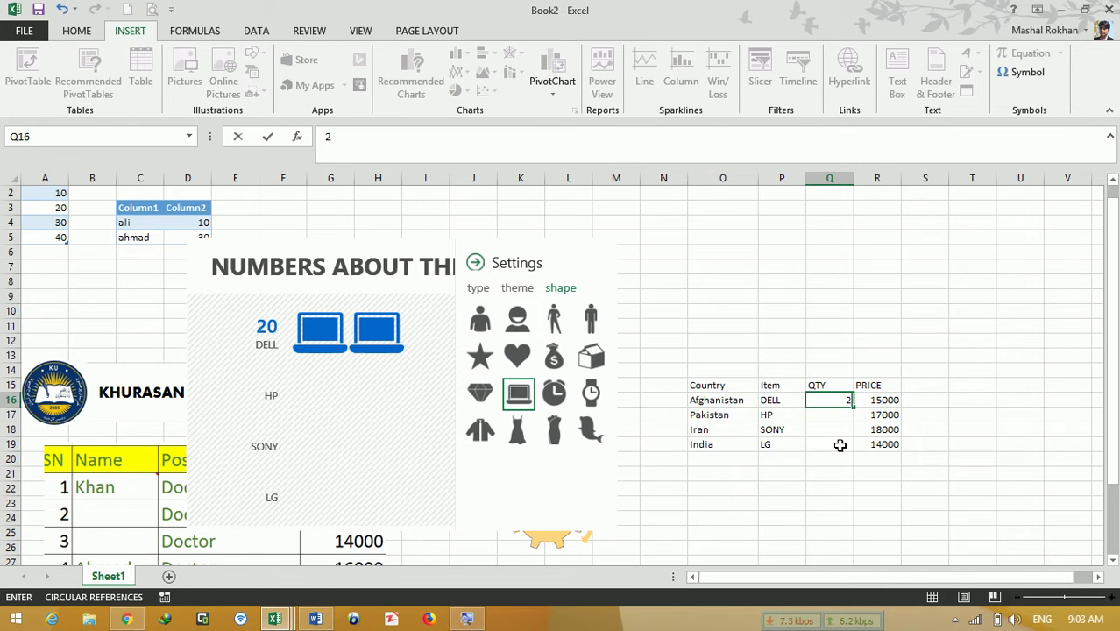
pyautogui.press('Return')
pyautogui.write('300')
pyautogui.press('Return')
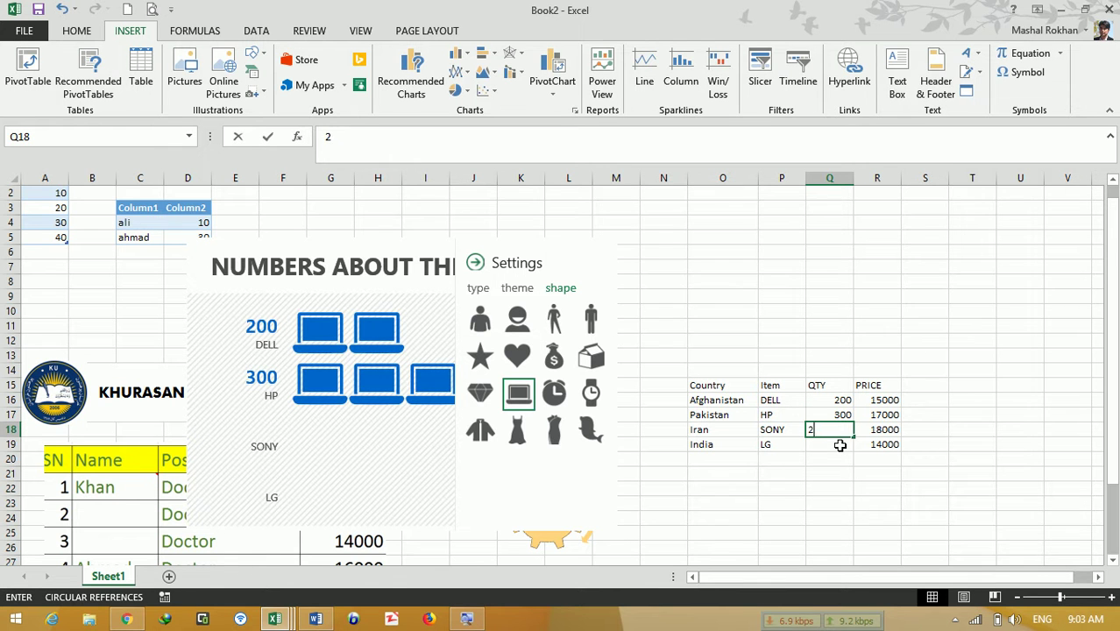
pyautogui.write('2000')
pyautogui.press('Return')
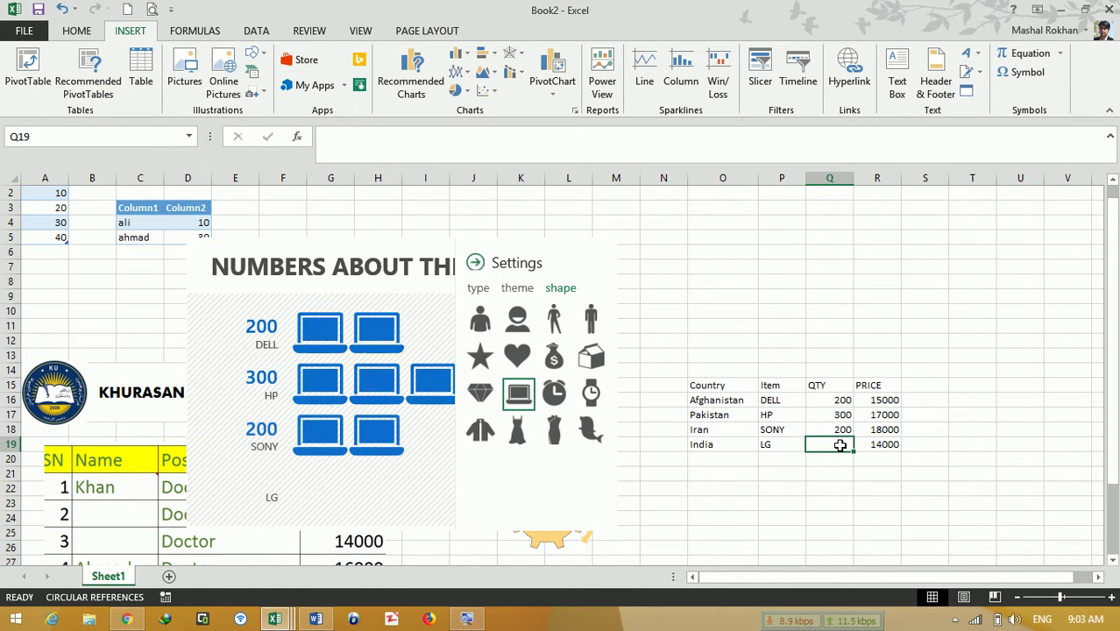
pyautogui.write('400')
pyautogui.press('Return')
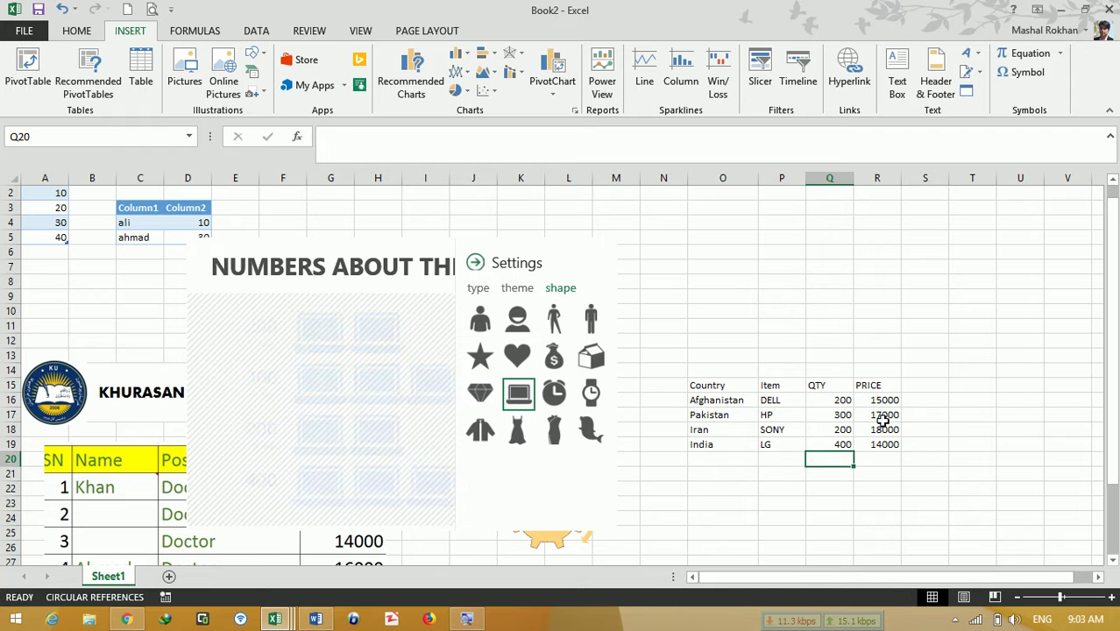
# Step: Compare the recommended charts for O15:R19 and insert the first Clustered Column chart
pyautogui.click(908, 445)
pyautogui.moveTo(726, 387); pyautogui.dragTo(878, 445)
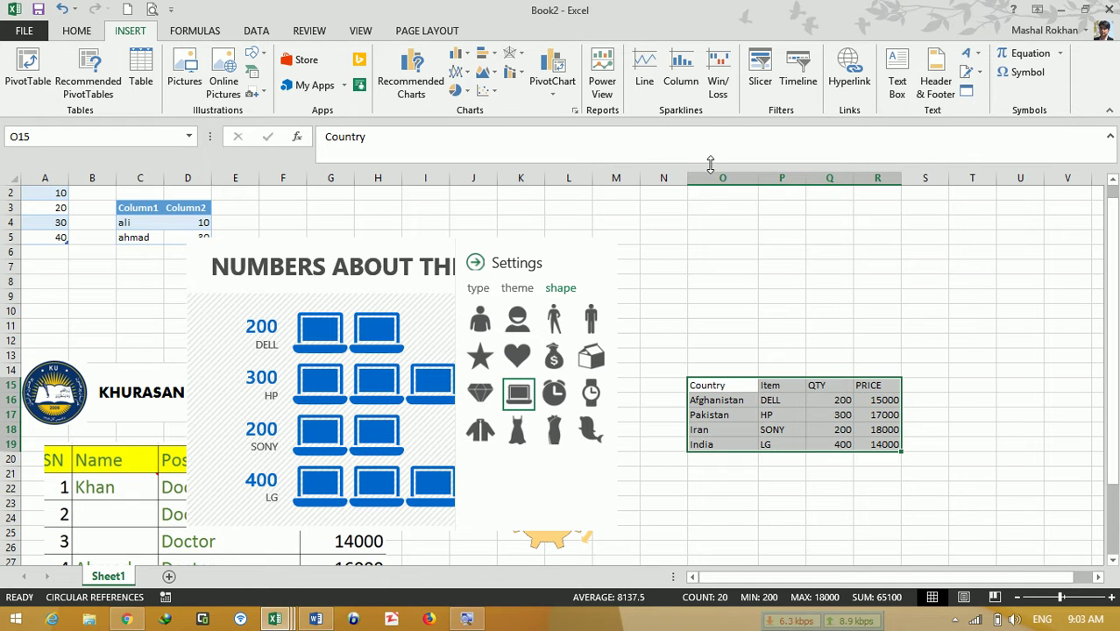
pyautogui.click(424, 74)
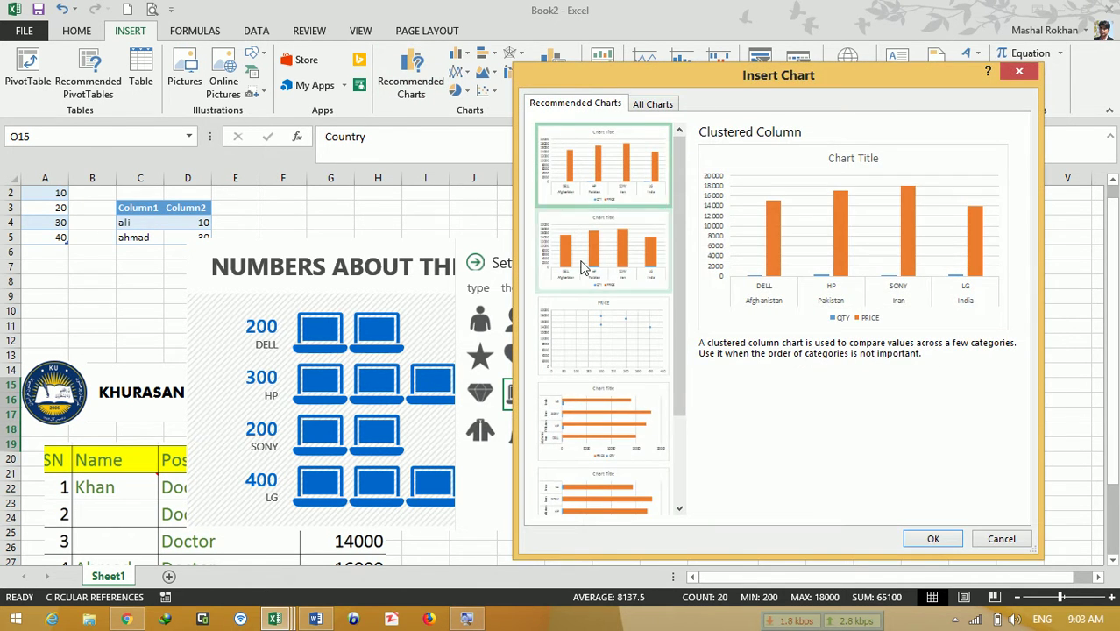
pyautogui.click(585, 252)
pyautogui.click(598, 357)
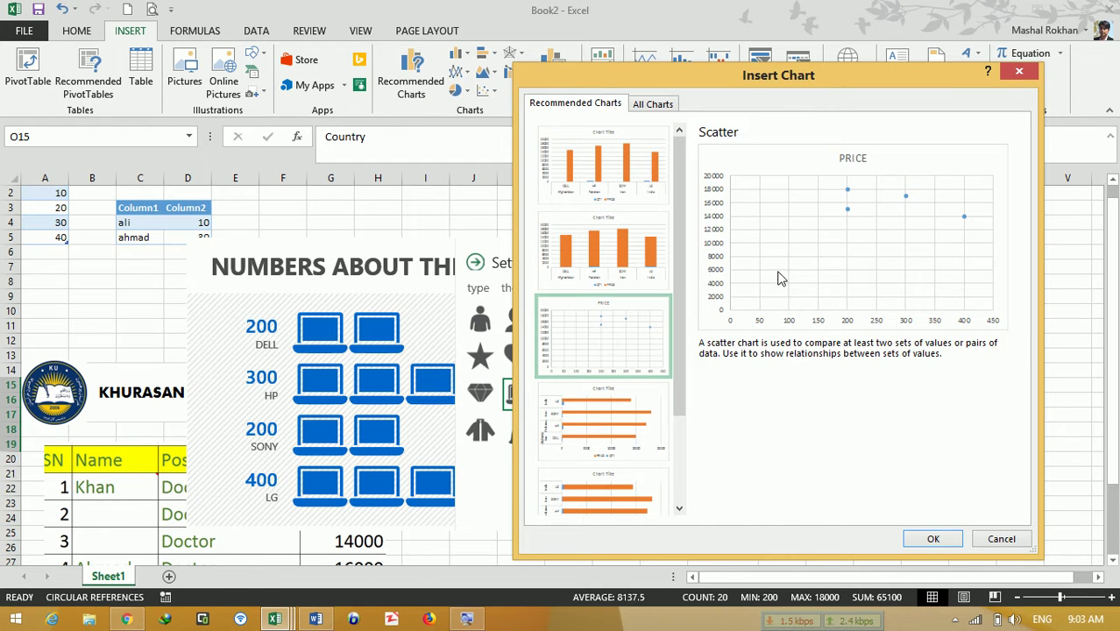
pyautogui.click(624, 399)
pyautogui.click(627, 187)
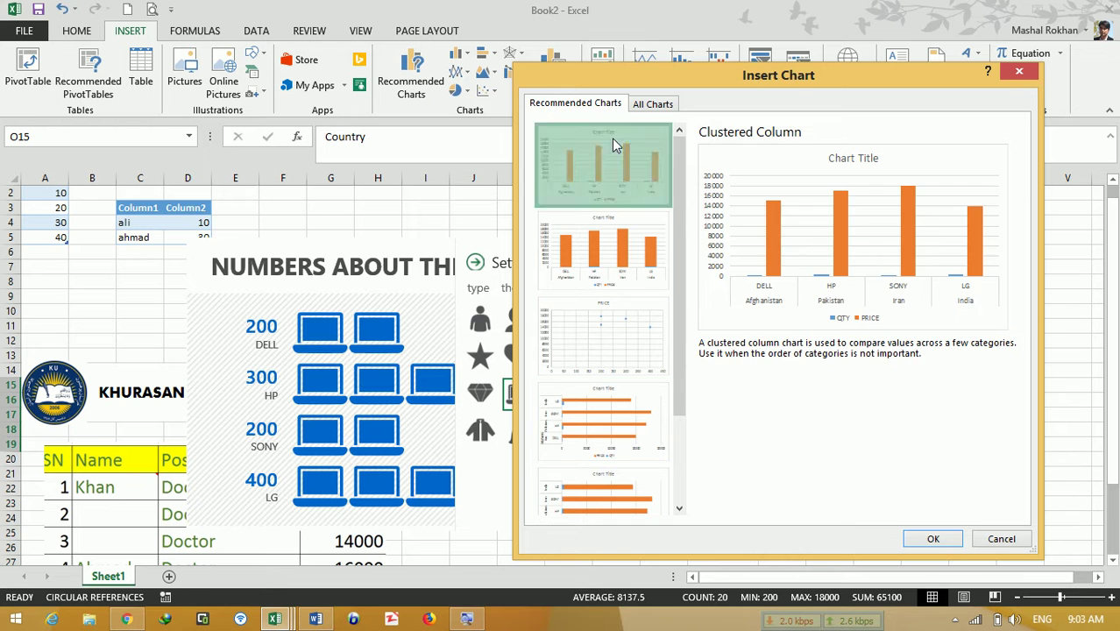
pyautogui.click(933, 538)
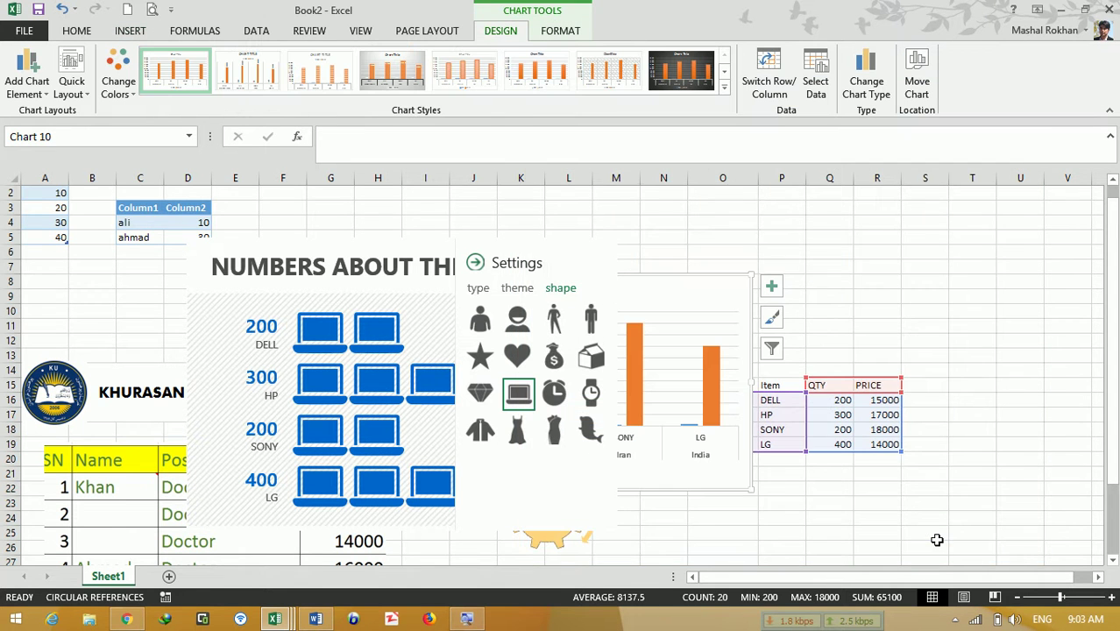
# Step: Move the column chart off the source data and delete it
pyautogui.moveTo(685, 281); pyautogui.dragTo(941, 282)
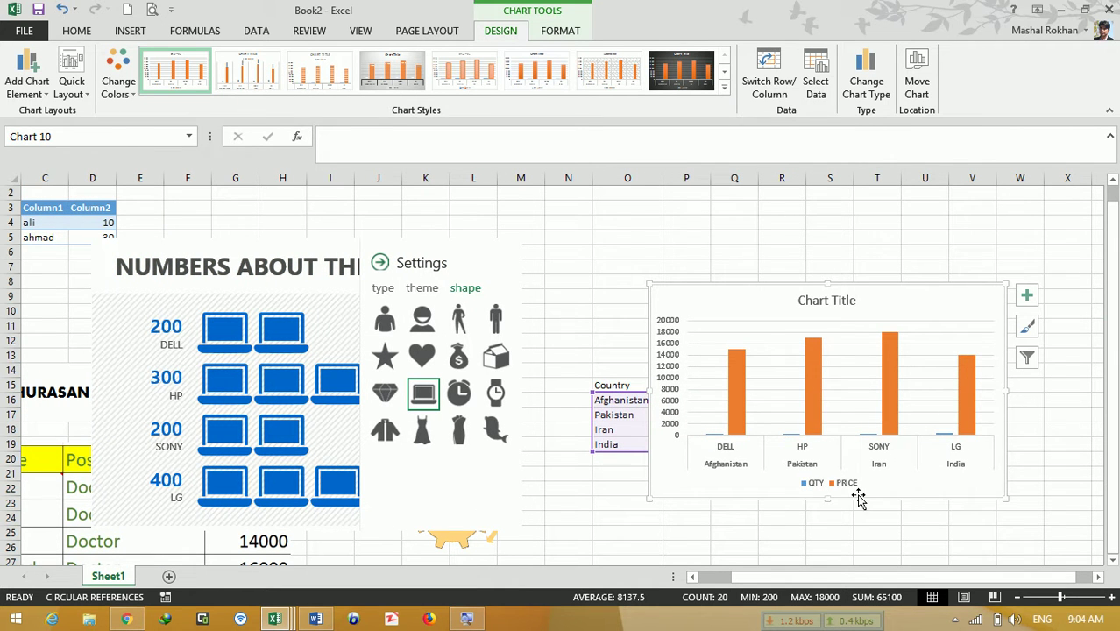
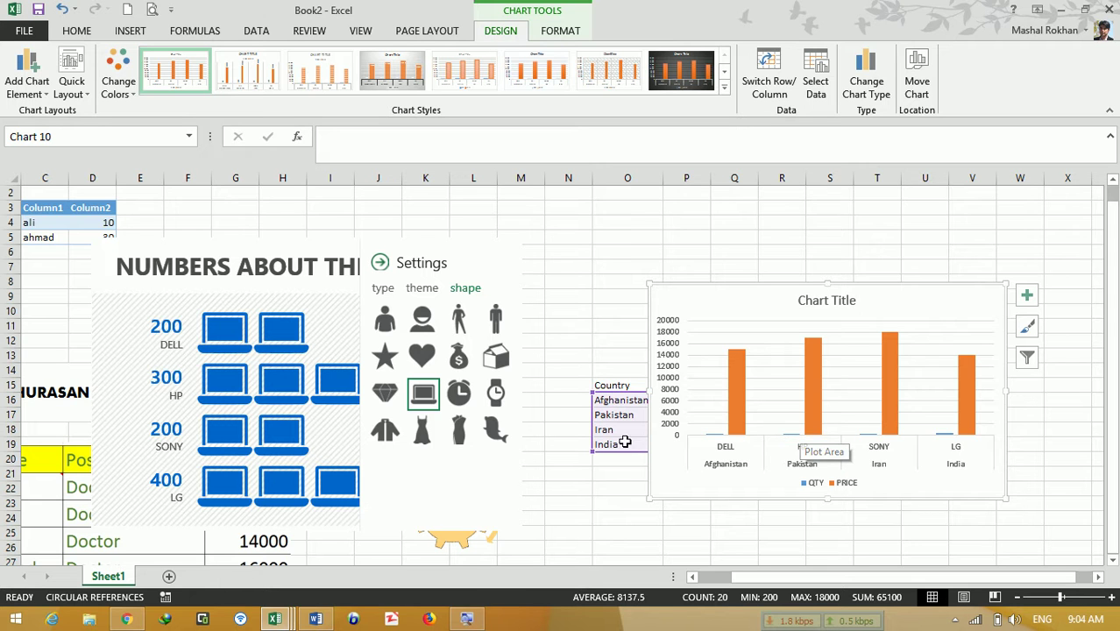
pyautogui.moveTo(765, 284)
pyautogui.mouseDown()
pyautogui.moveTo(867, 376)
pyautogui.moveTo(897, 431)
pyautogui.moveTo(796, 411)
pyautogui.moveTo(791, 436)
pyautogui.mouseUp()
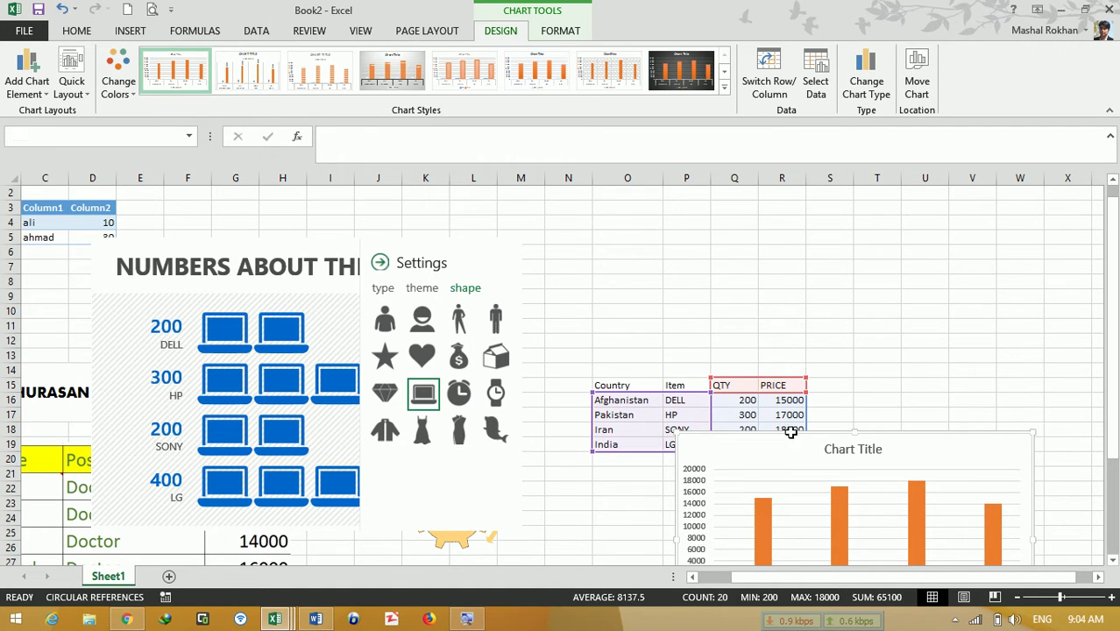
pyautogui.press('Delete')
# Step: Preview the 3-D stacked column chart for the selected data without inserting it
pyautogui.click(131, 32)
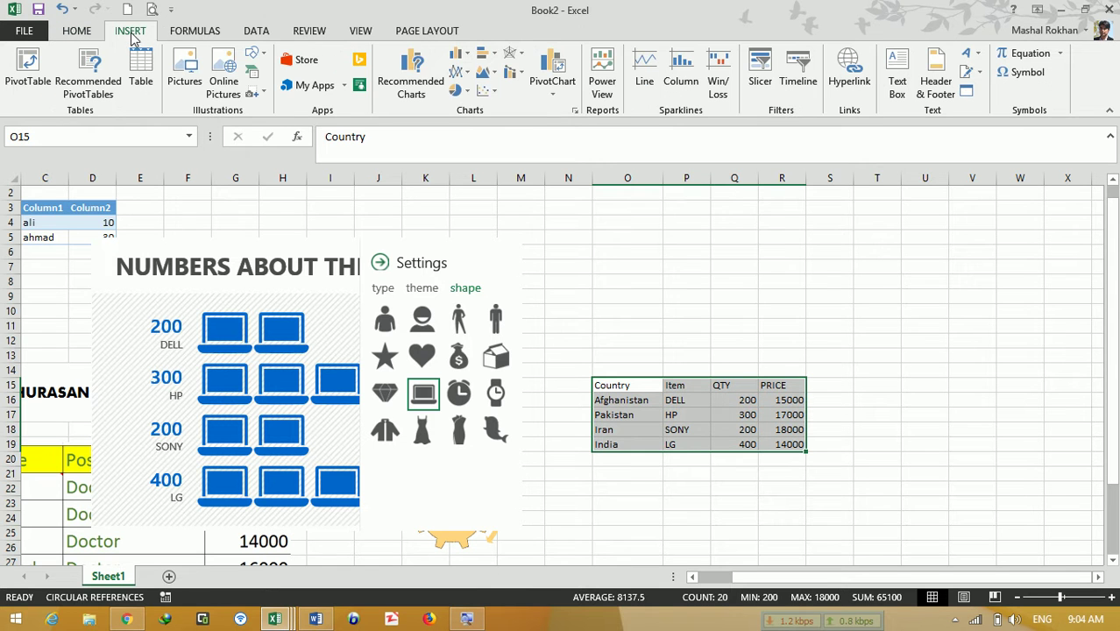
pyautogui.click(465, 56)
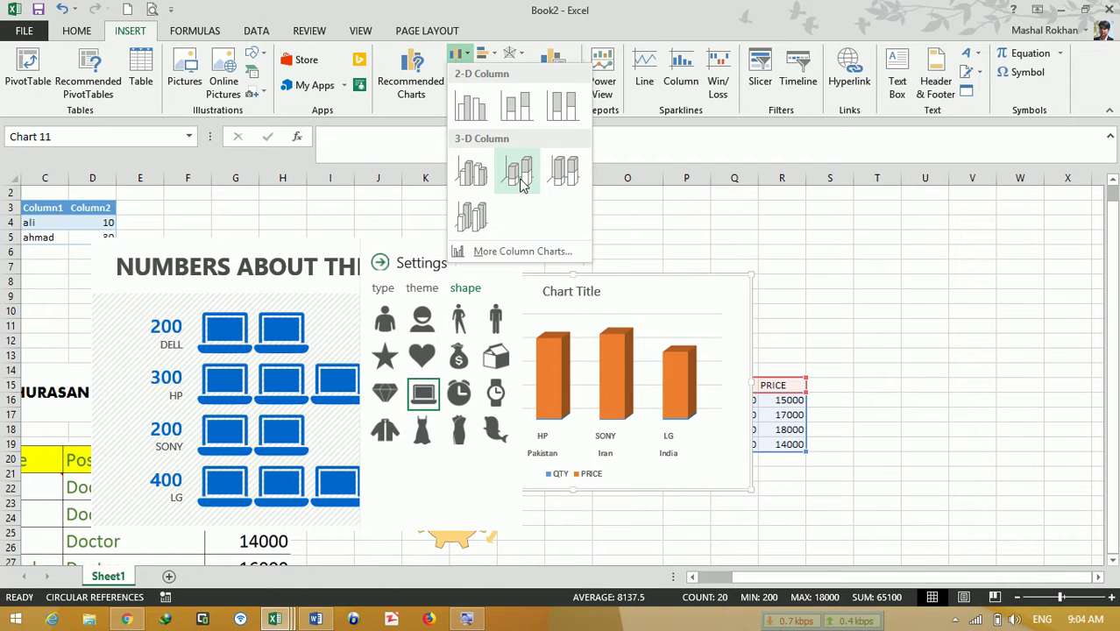
pyautogui.click(688, 435)
pyautogui.moveTo(709, 390); pyautogui.dragTo(624, 386)
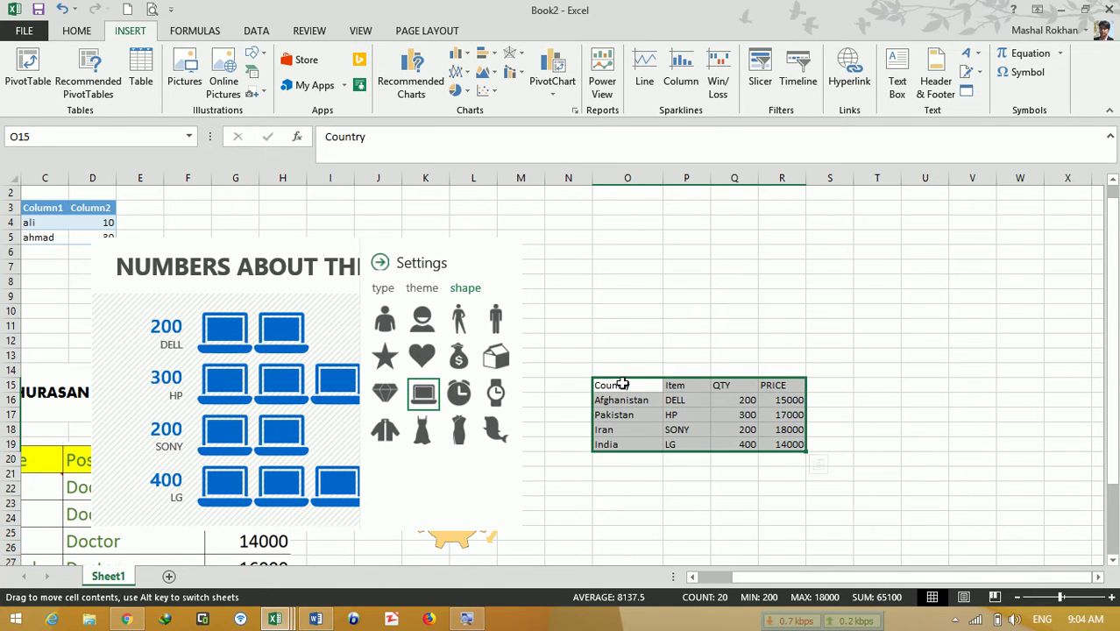
pyautogui.click(912, 355)
# Step: Create a new blank workbook with its sheet magnified for easier reading
pyautogui.hotkey('ctrl', 'n')
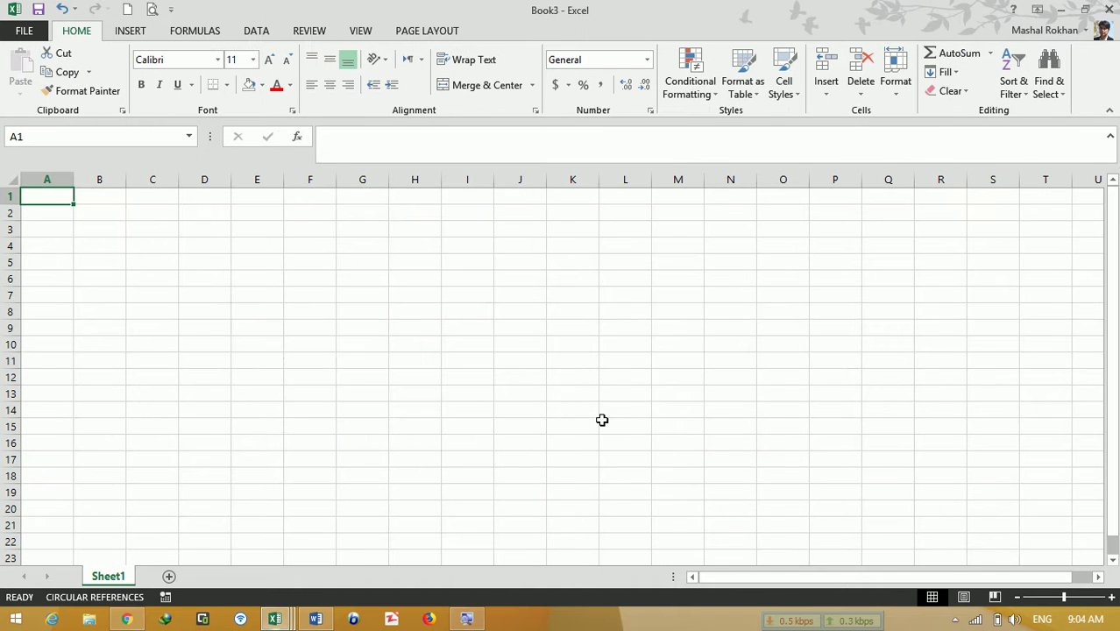
pyautogui.click(1077, 597)
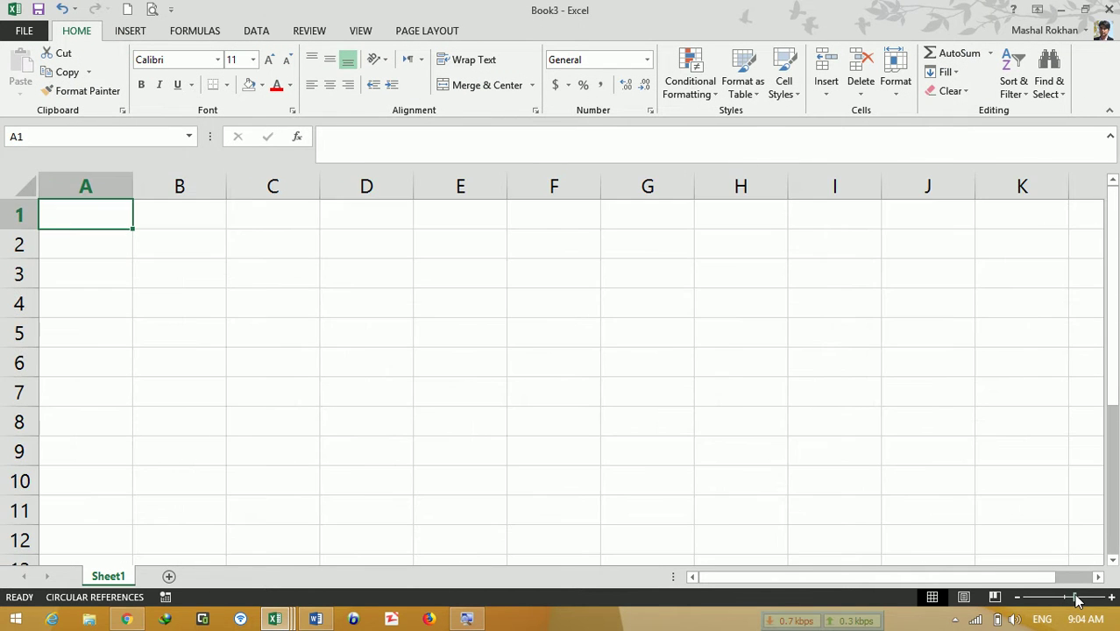
pyautogui.click(1083, 598)
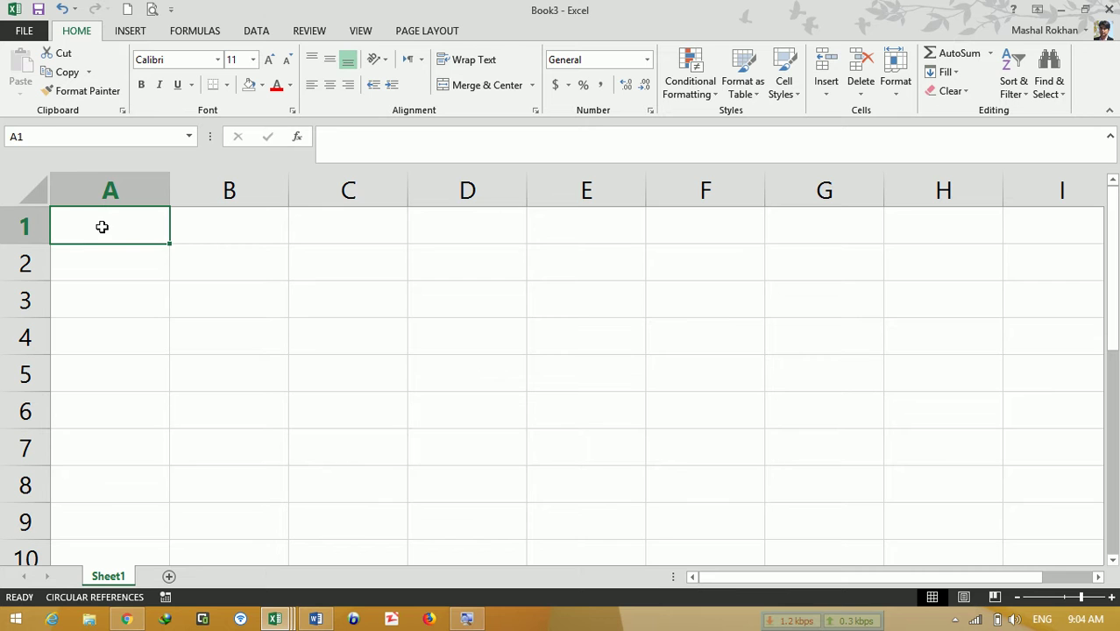
# Step: Merge and center A1:D1 and enter the title KANKOR RESULT
pyautogui.moveTo(120, 230); pyautogui.dragTo(451, 233)
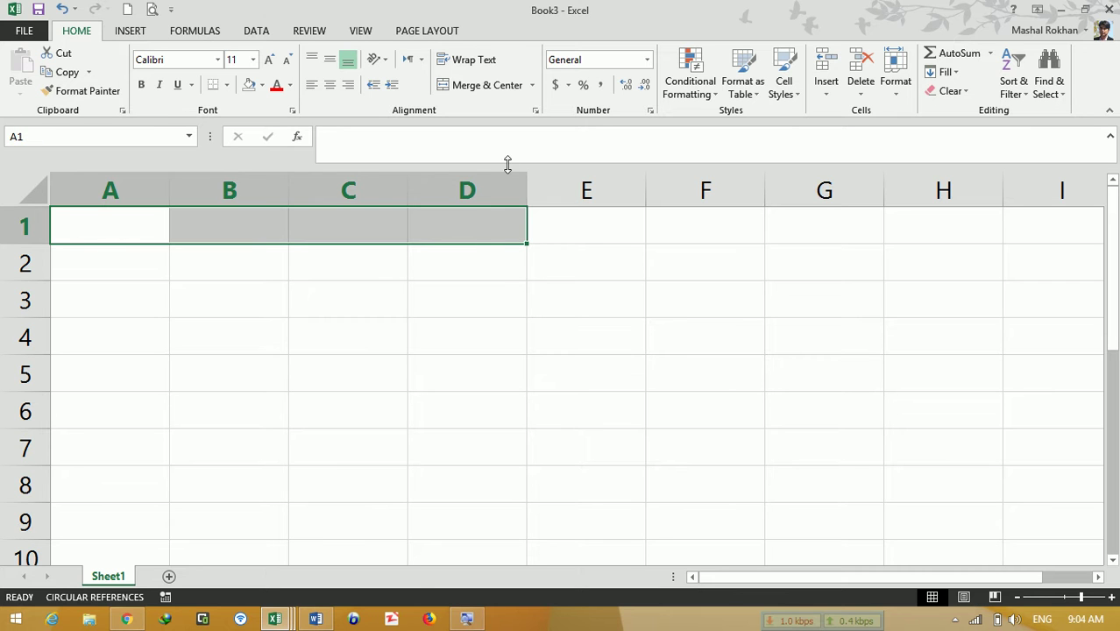
pyautogui.click(482, 85)
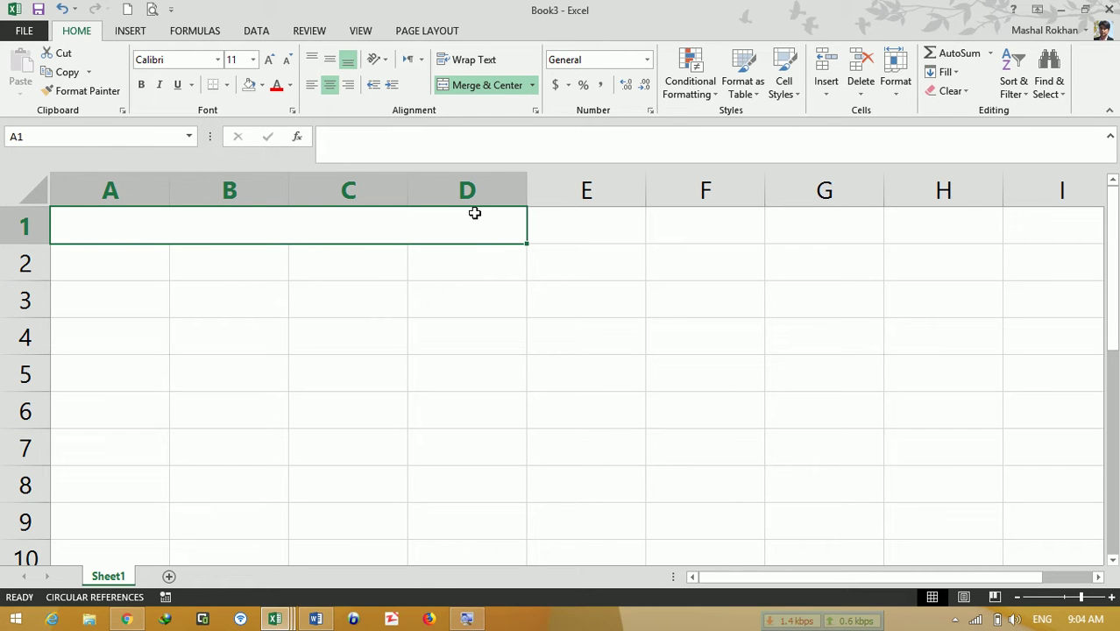
pyautogui.write('k')
pyautogui.press('BackSpace')
pyautogui.write('KA')
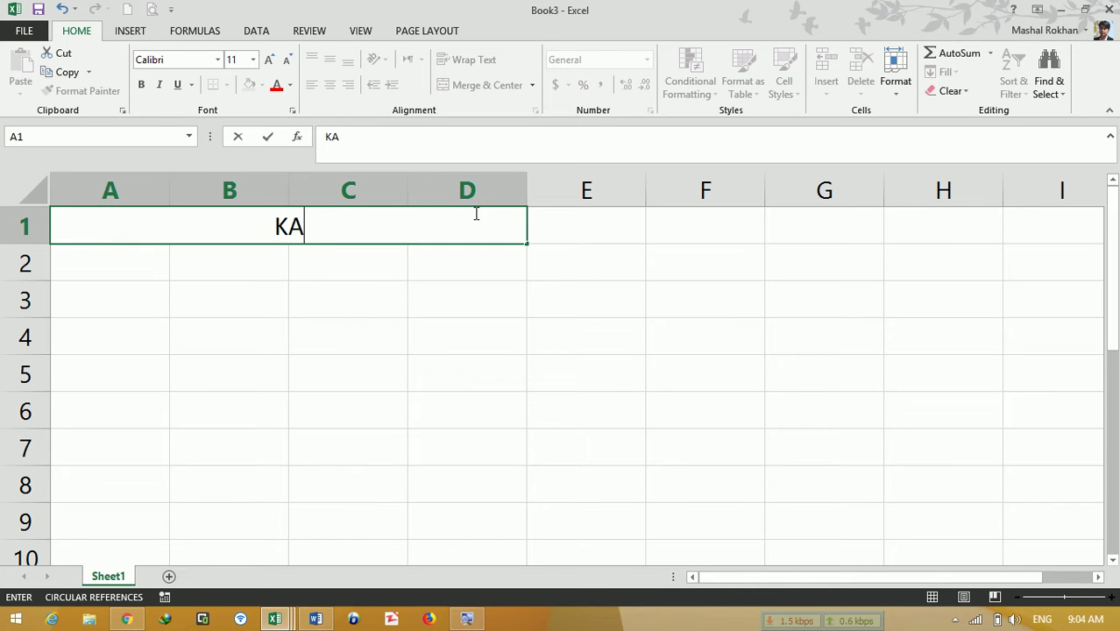
pyautogui.write('NKOR RESULT')
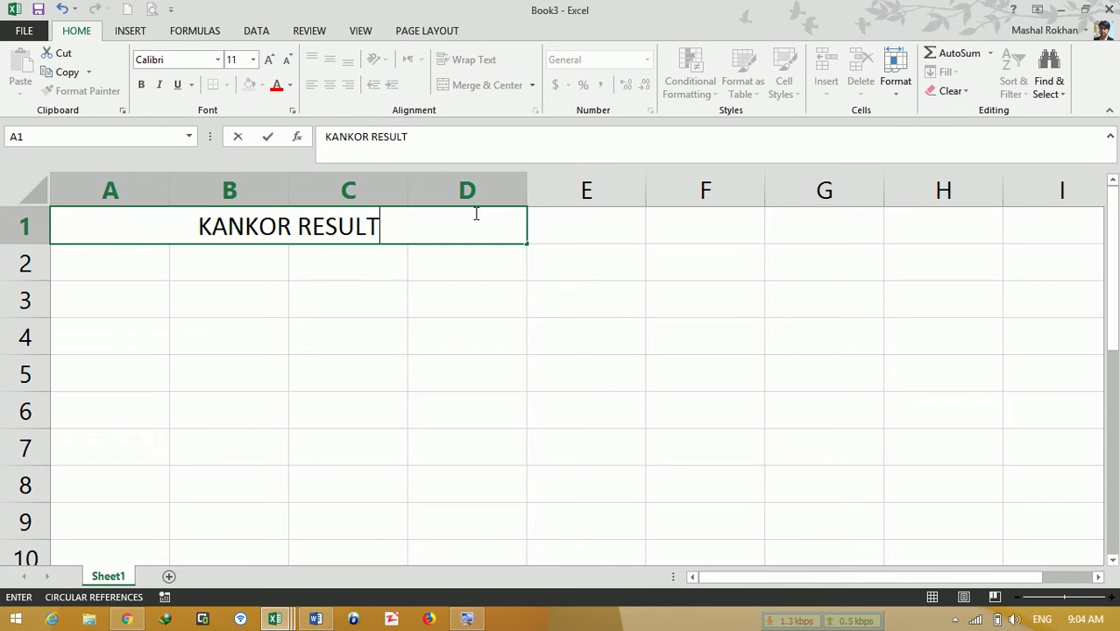
pyautogui.press('Return')
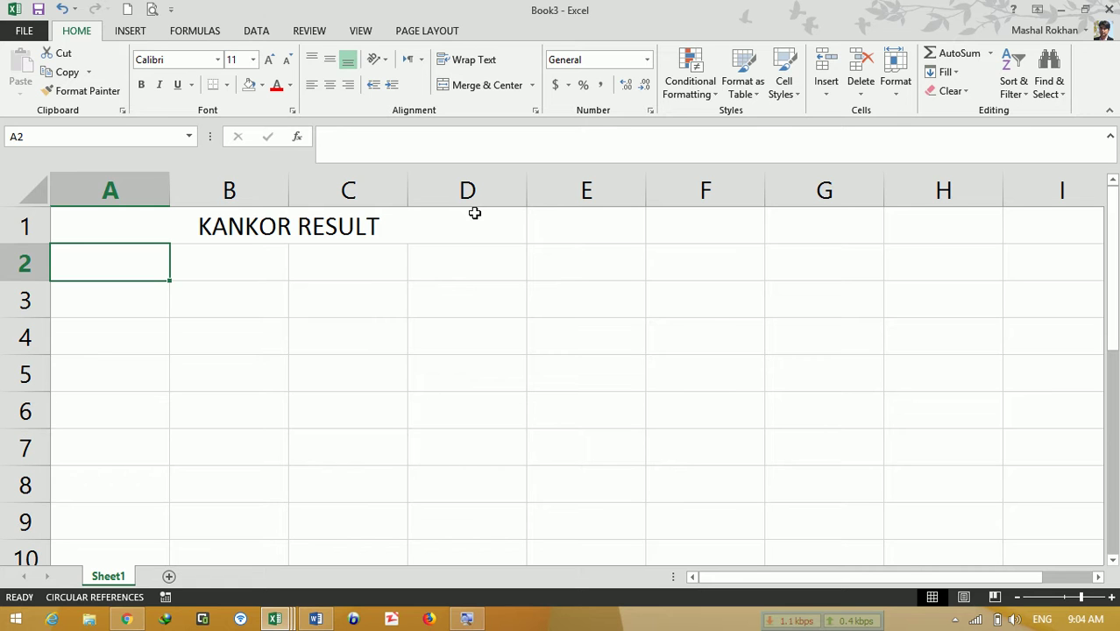
# Step: Enter KABUL, NANGARHAR, LAGHMAN and KUNAR in A3 to A6 and widen column A to fit the names
pyautogui.press('Down')
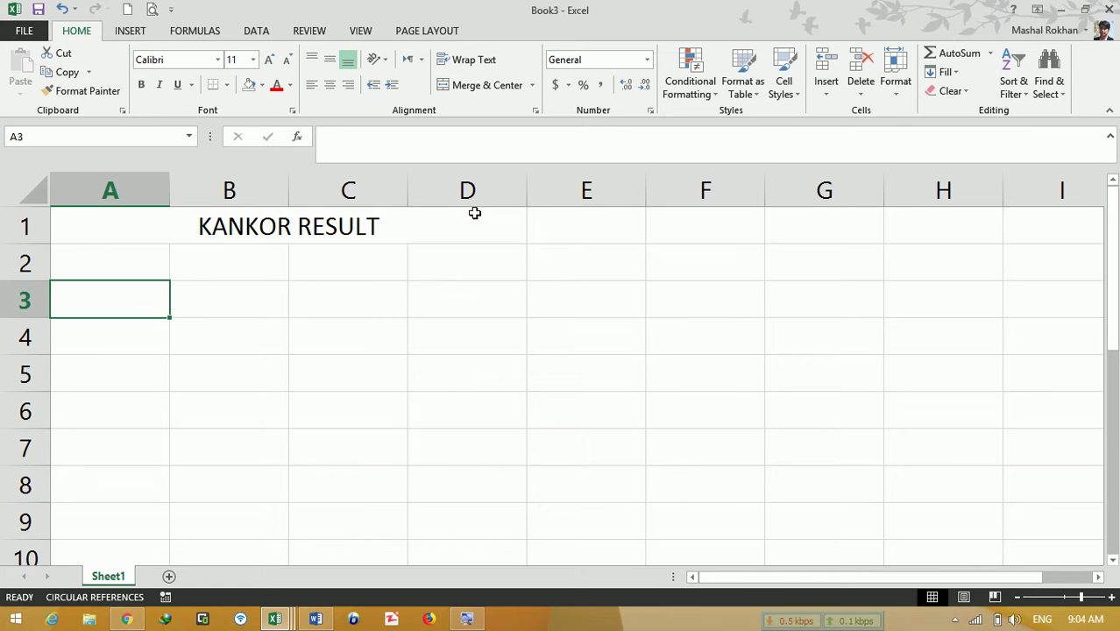
pyautogui.write('KABUL')
pyautogui.press('Return')
pyautogui.write('NAG')
pyautogui.press('BackSpace')
pyautogui.write('NGARHAR')
pyautogui.press('Return')
pyautogui.write('LG')
pyautogui.press('BackSpace')
pyautogui.write('AGHMAN')
pyautogui.press('Return')
pyautogui.write('KUNAR')
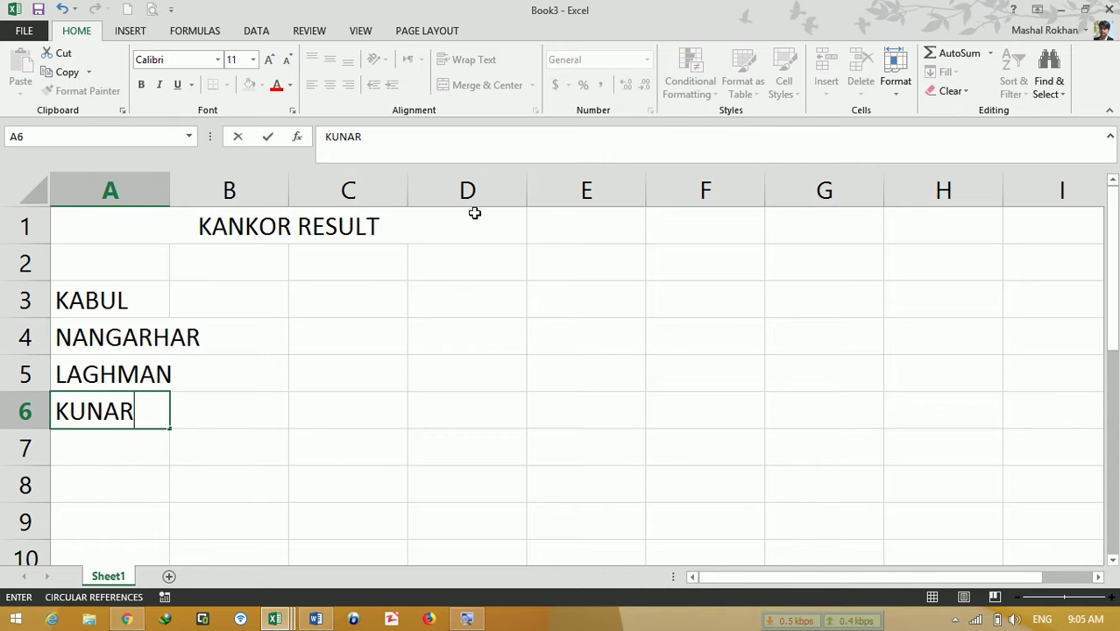
pyautogui.press('Return')
pyautogui.moveTo(170, 193); pyautogui.dragTo(206, 195)
# Step: Enter the years 2014, 2015, 2016, 2017 and 2018 across B3 to F3
pyautogui.click(272, 289)
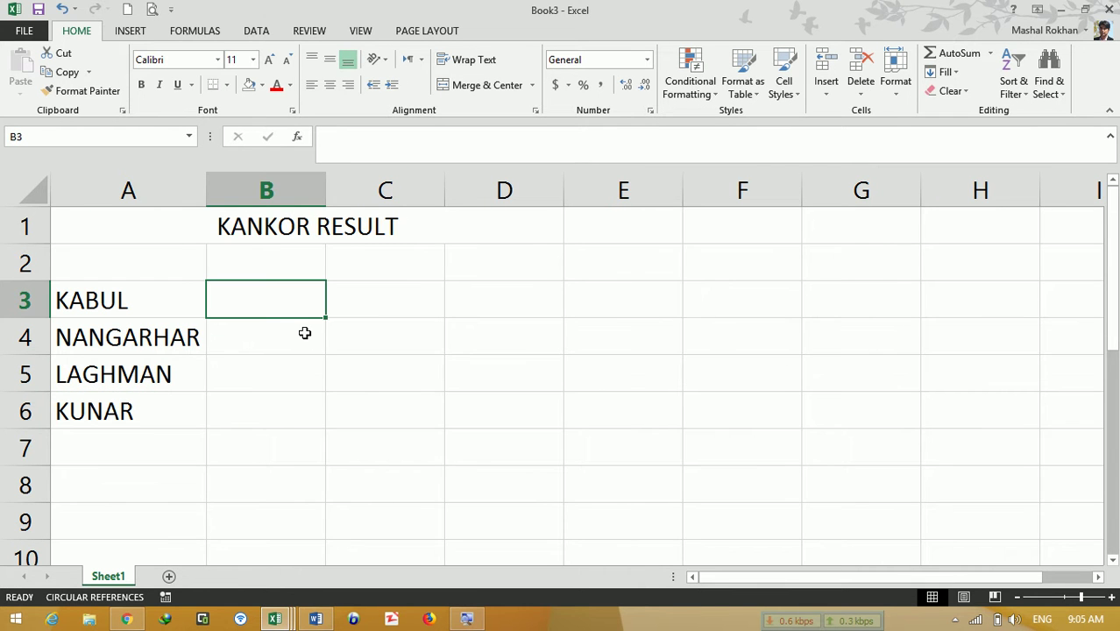
pyautogui.write('2014')
pyautogui.press('Tab')
pyautogui.write('2015')
pyautogui.press('Tab')
pyautogui.write('2016')
pyautogui.press('Tab')
pyautogui.write('201')
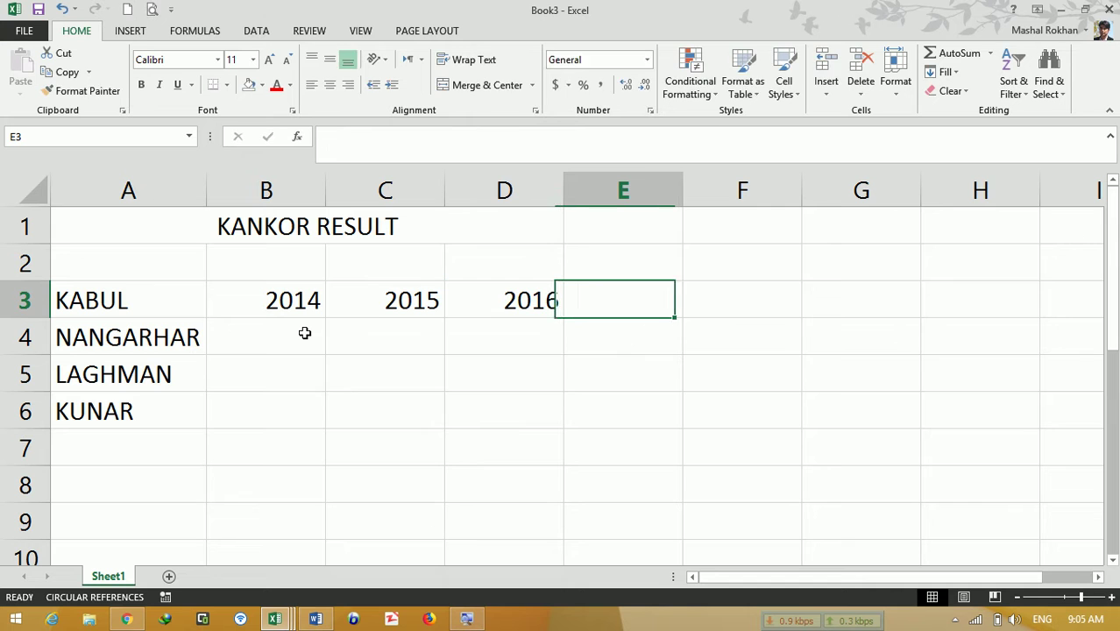
pyautogui.write('7')
pyautogui.press('Tab')
pyautogui.write('2018')
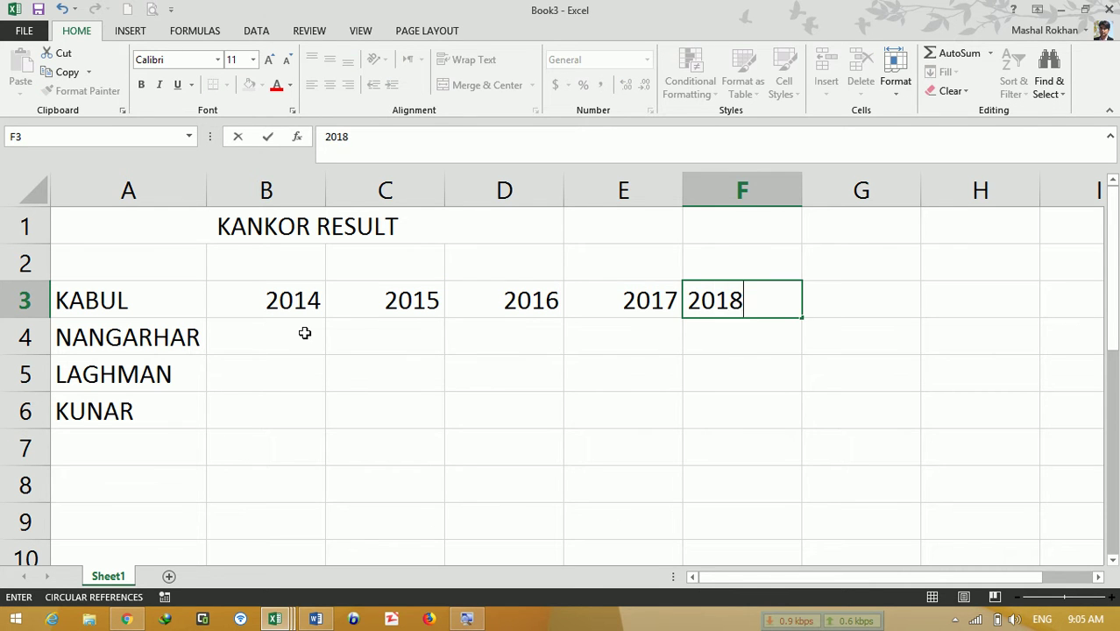
pyautogui.press('Return')
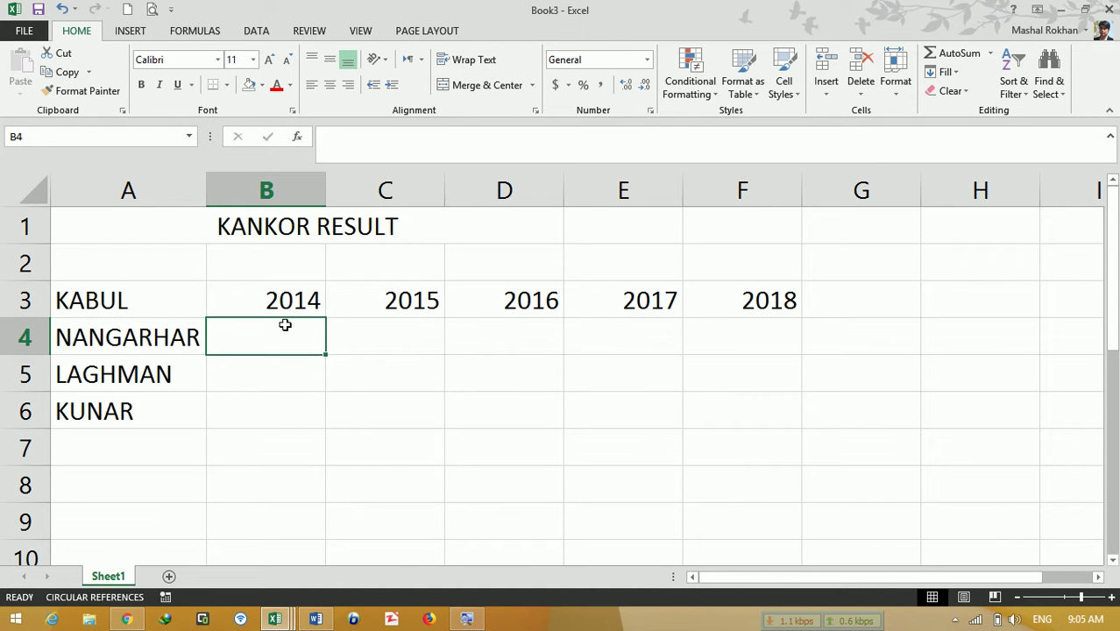
# Step: Move the years from B3:F3 up one row to B2:F2
pyautogui.press('Up')
pyautogui.hotkey('shift', 'Right')
pyautogui.hotkey('shift', 'Right')
pyautogui.hotkey('shift', 'Right')
pyautogui.hotkey('shift', 'Right')
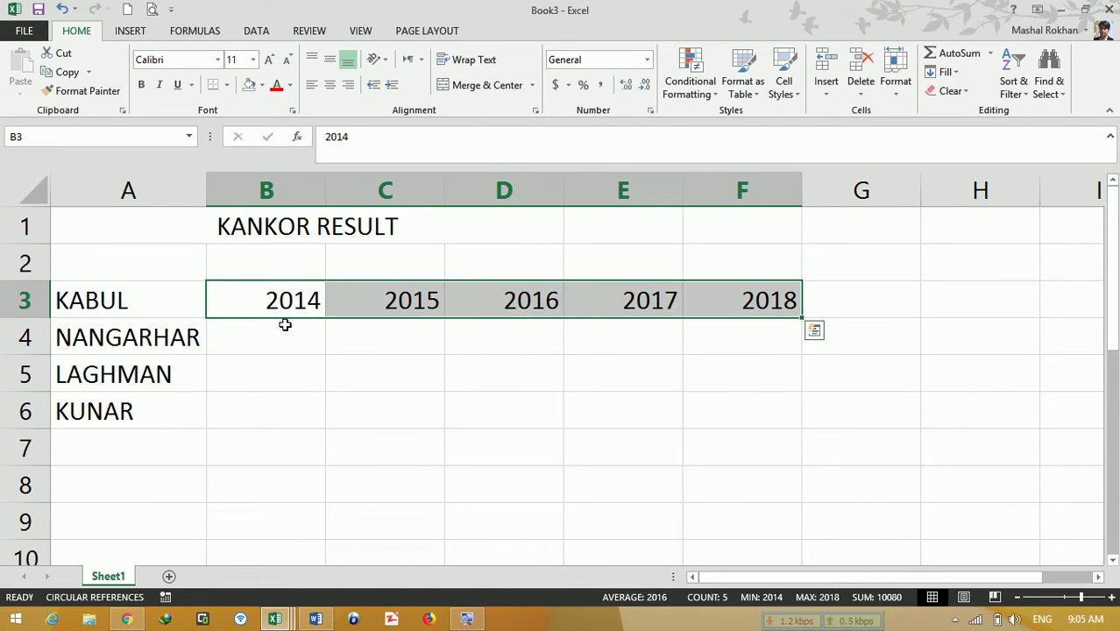
pyautogui.hotkey('ctrl', 'c')
pyautogui.press('Left')
pyautogui.press('Up')
pyautogui.press('Right')
pyautogui.hotkey('ctrl', 'v')
pyautogui.write('\\')
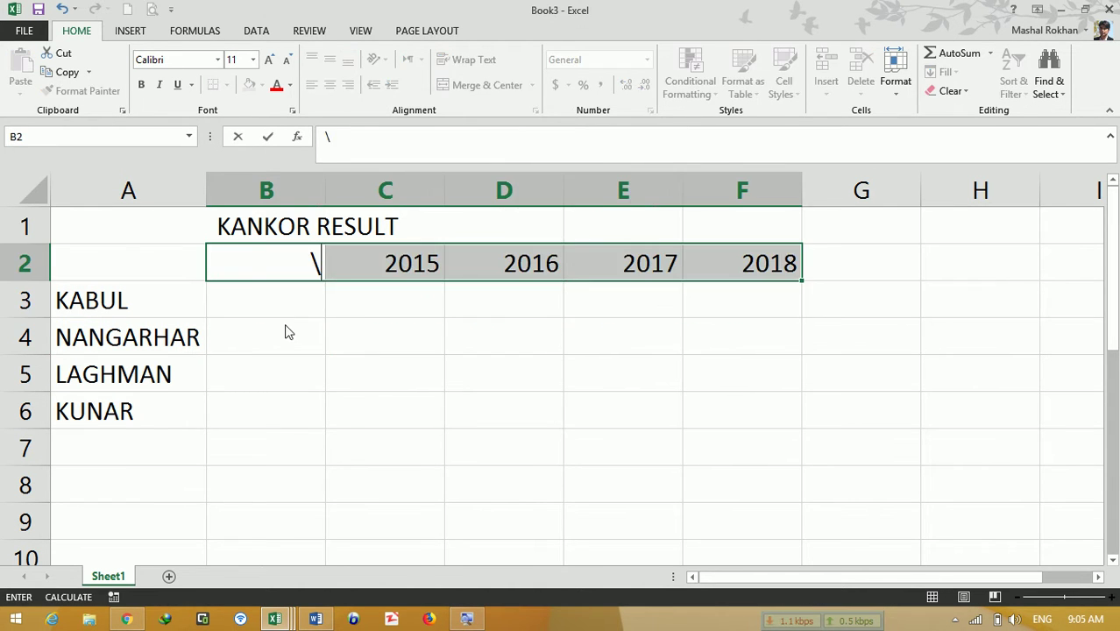
pyautogui.press('Return')
pyautogui.press('Return')
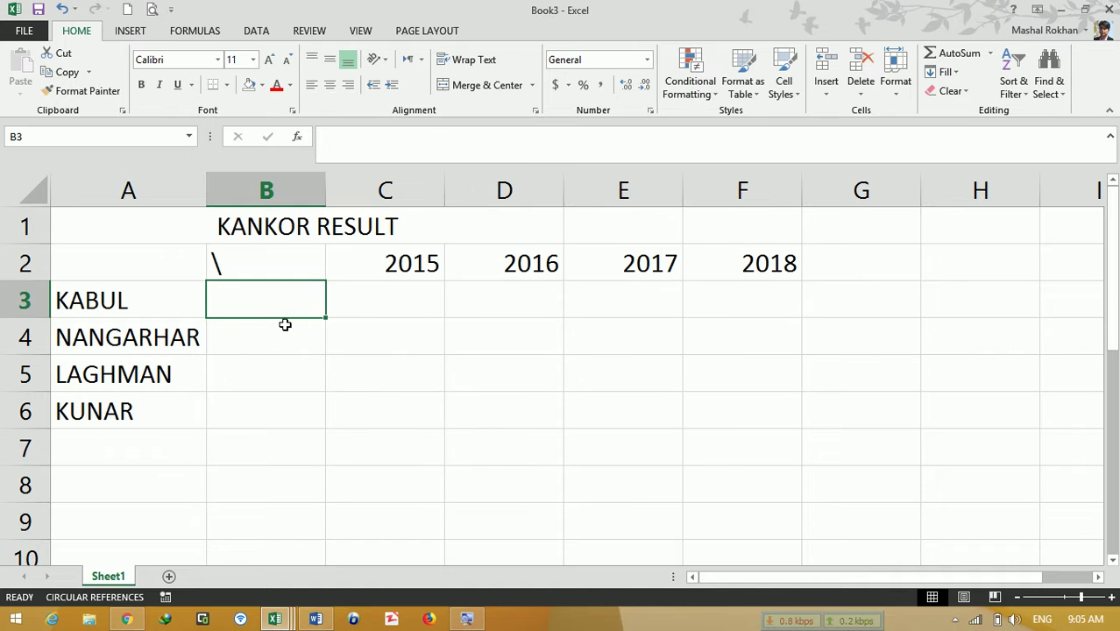
# Step: Replace the stray backslash in B2 with 2014
pyautogui.press('Up')
pyautogui.write('2014')
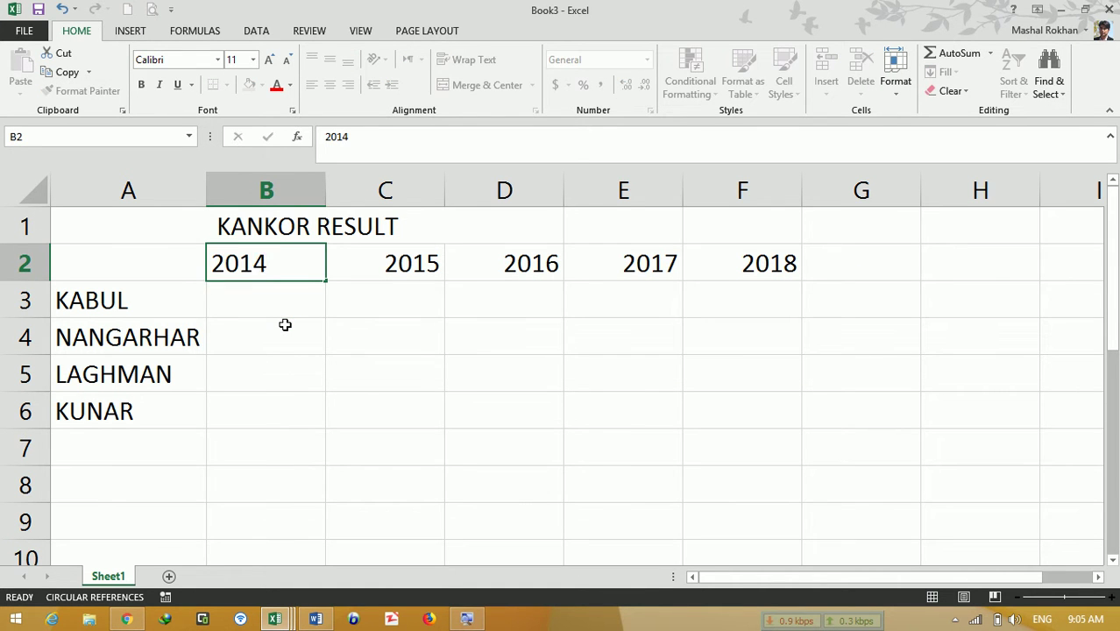
pyautogui.press('Return')
# Step: Fill B3:F6 with random numbers using the formula =RANDBETWEEN(10000,20000)
pyautogui.write('=RAND(')
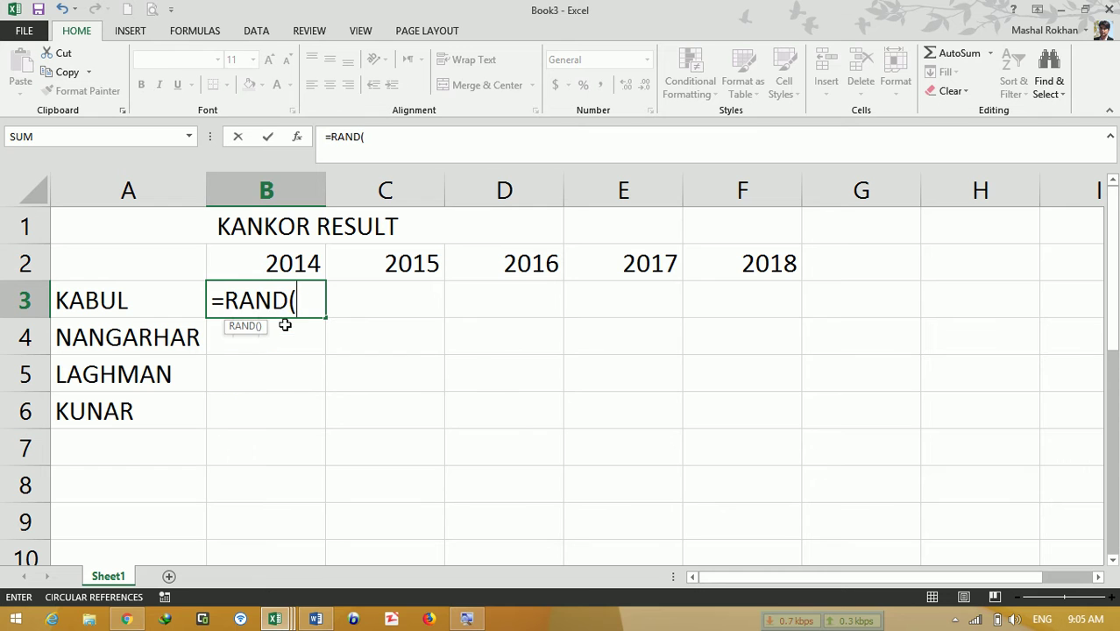
pyautogui.press('BackSpace')
pyautogui.press('Down')
pyautogui.press('Tab')
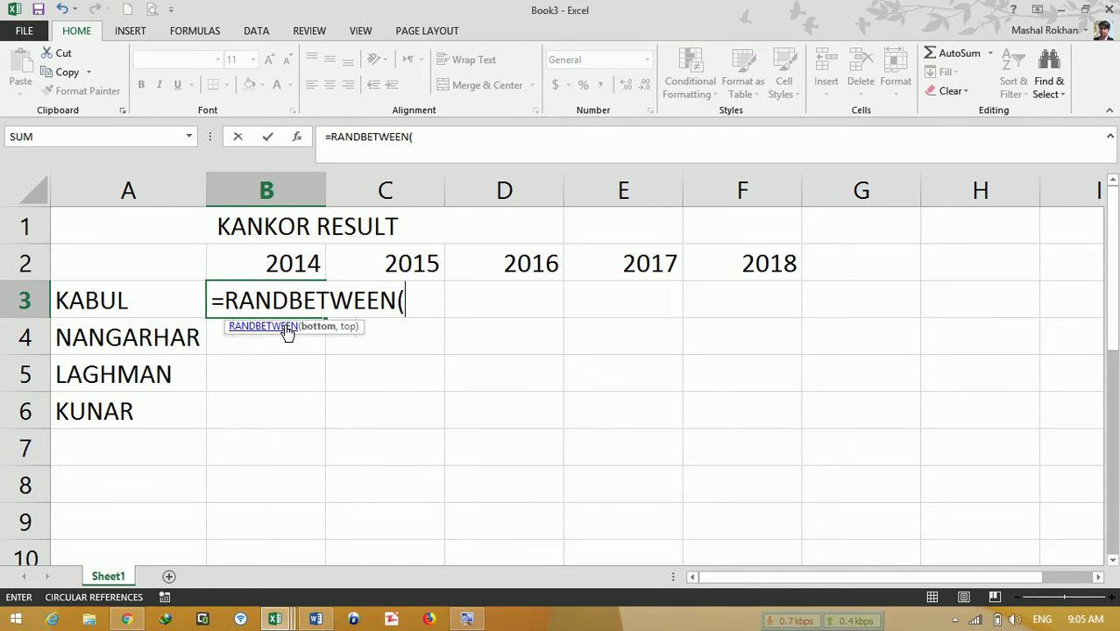
pyautogui.write('10000')
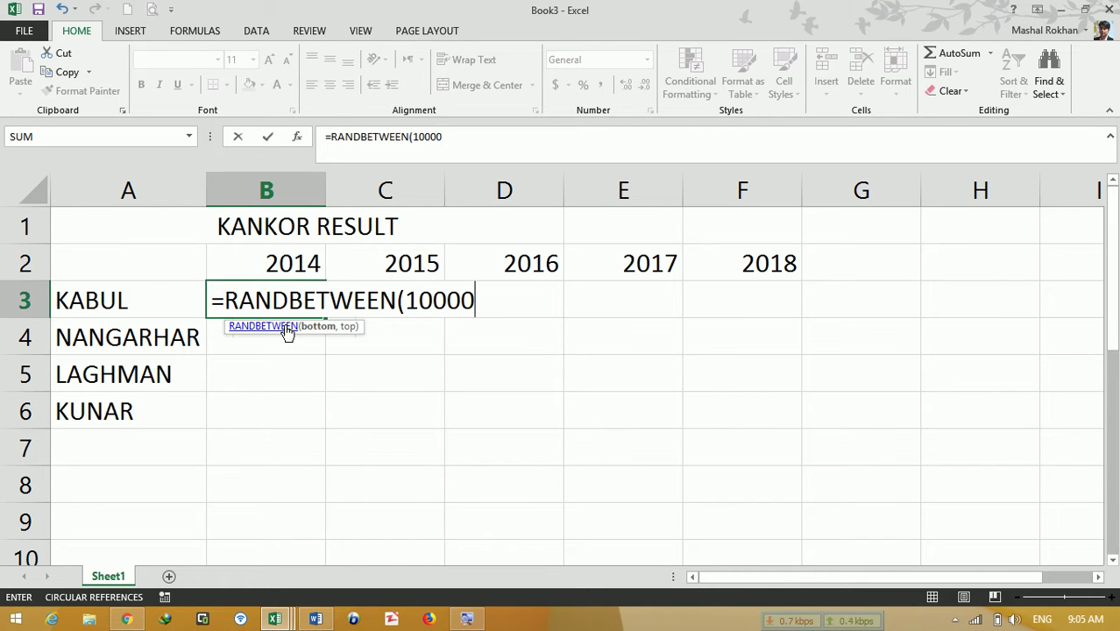
pyautogui.write(',20000')
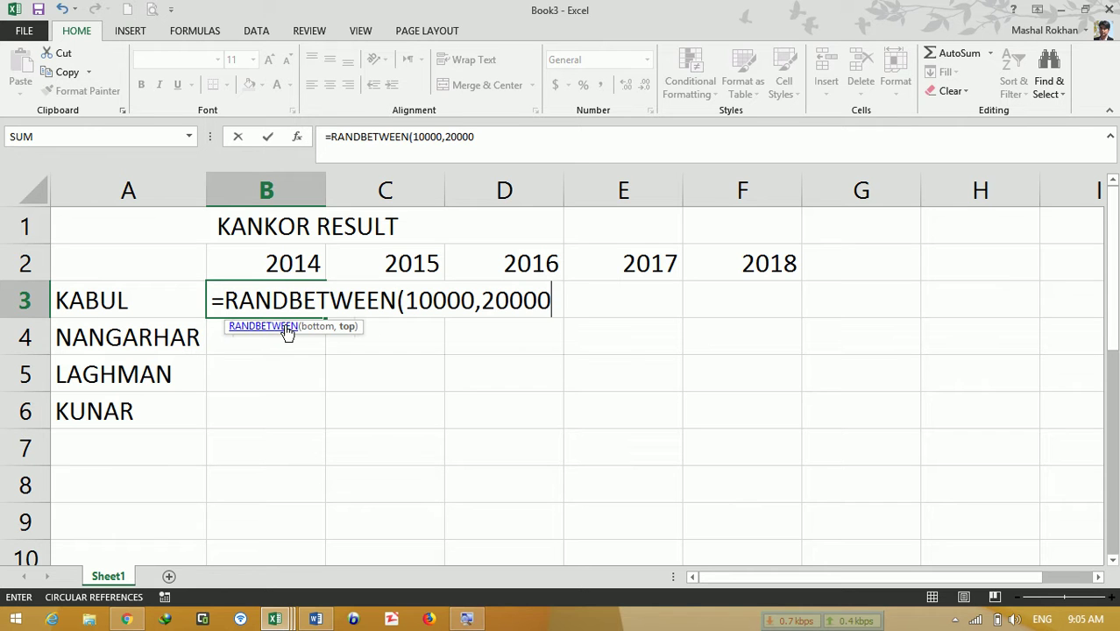
pyautogui.press('Return')
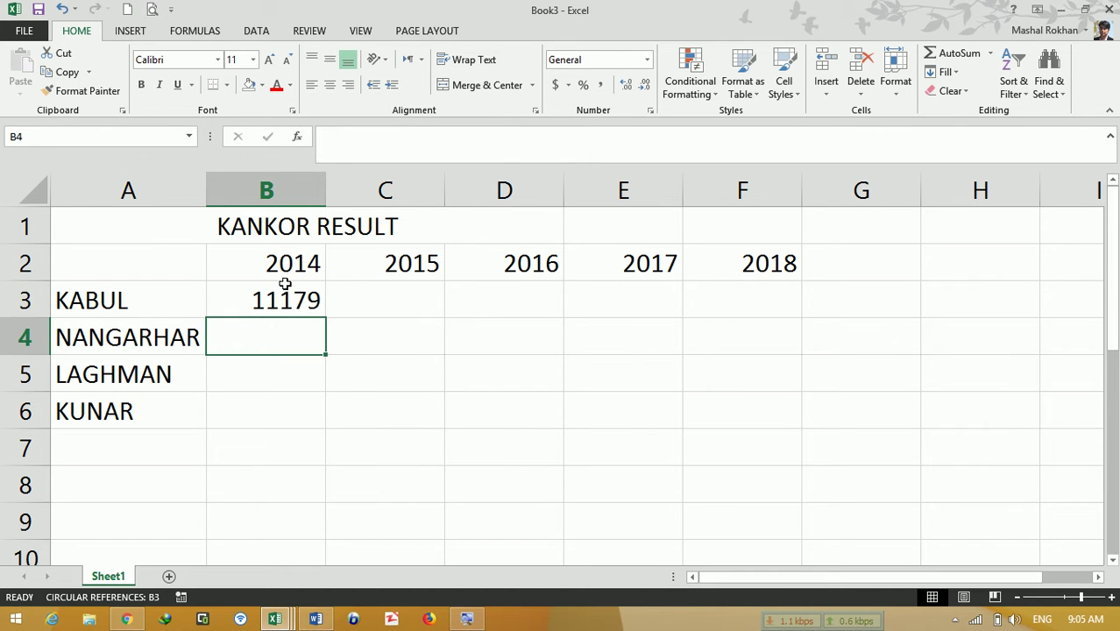
pyautogui.click(286, 297)
pyautogui.moveTo(325, 318); pyautogui.dragTo(789, 412)
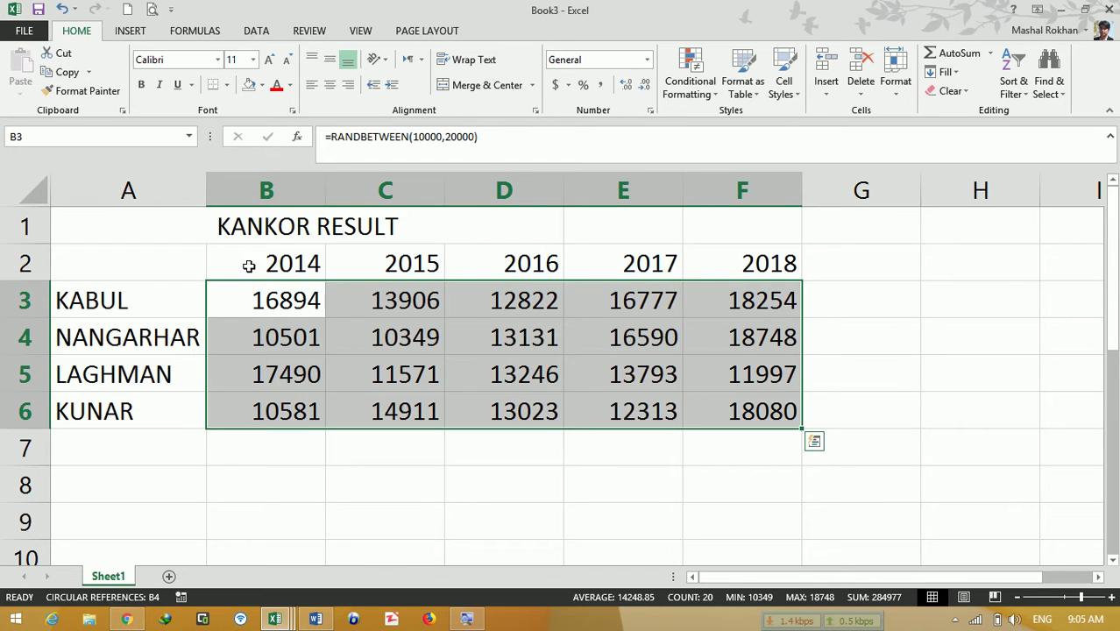
# Step: Replace the formulas in B3:F6 with their static values using Paste Special Values
pyautogui.hotkey('ctrl', 'c')
pyautogui.hotkey('ctrl', 'alt', 'v')
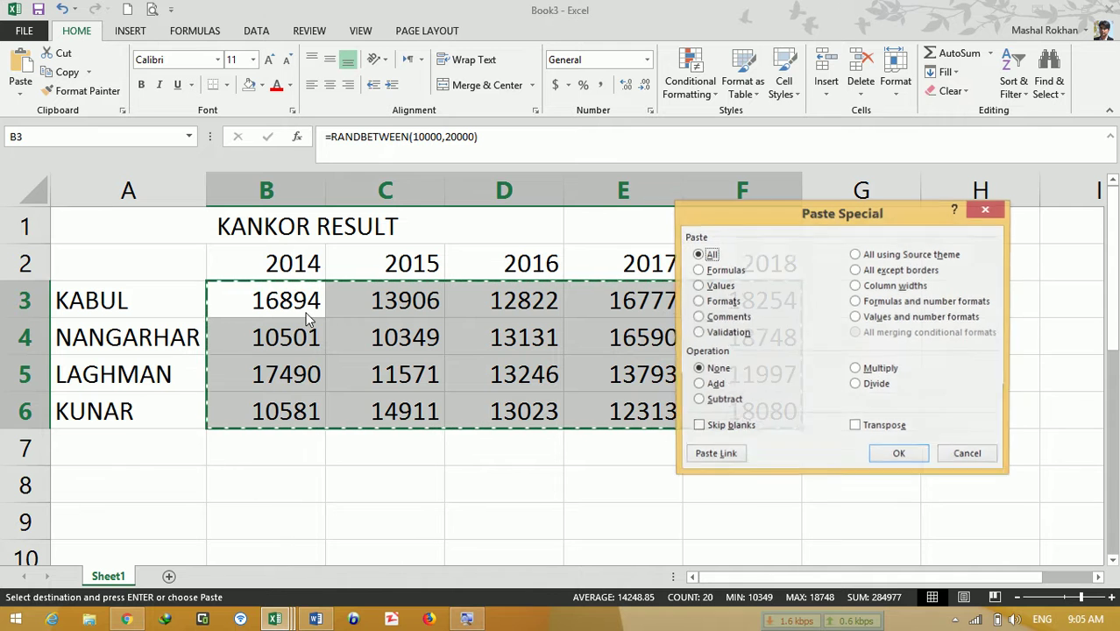
pyautogui.click(719, 287)
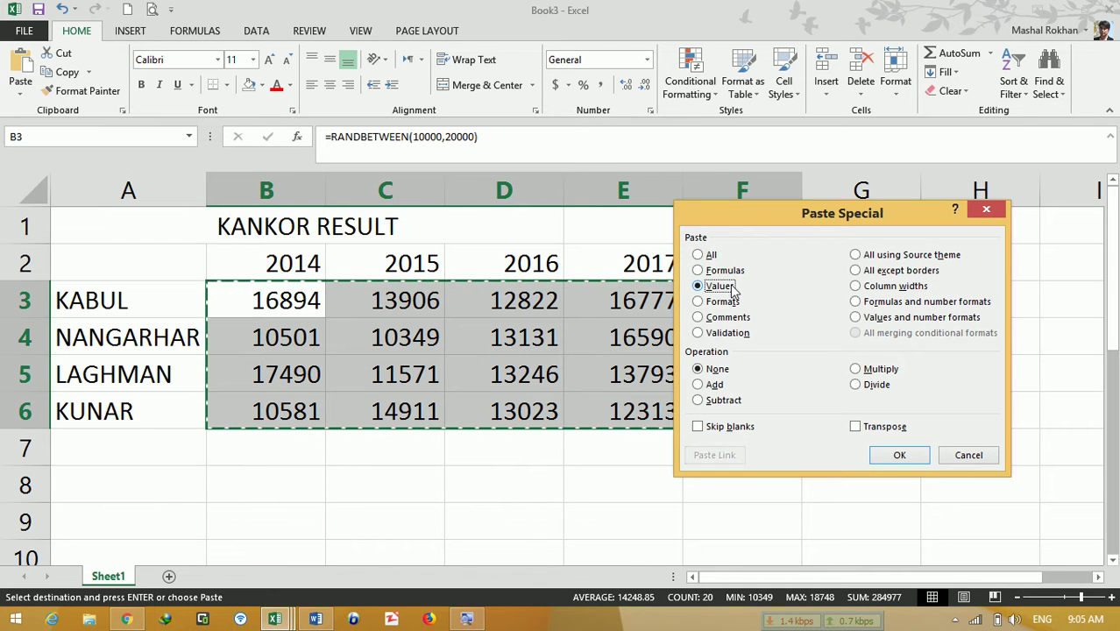
pyautogui.click(899, 454)
pyautogui.click(603, 371)
# Step: Insert a 2-D Clustered Column chart from the table range A2:F6
pyautogui.moveTo(116, 272)
pyautogui.mouseDown()
pyautogui.moveTo(375, 295)
pyautogui.moveTo(671, 355)
pyautogui.moveTo(697, 412)
pyautogui.mouseUp()
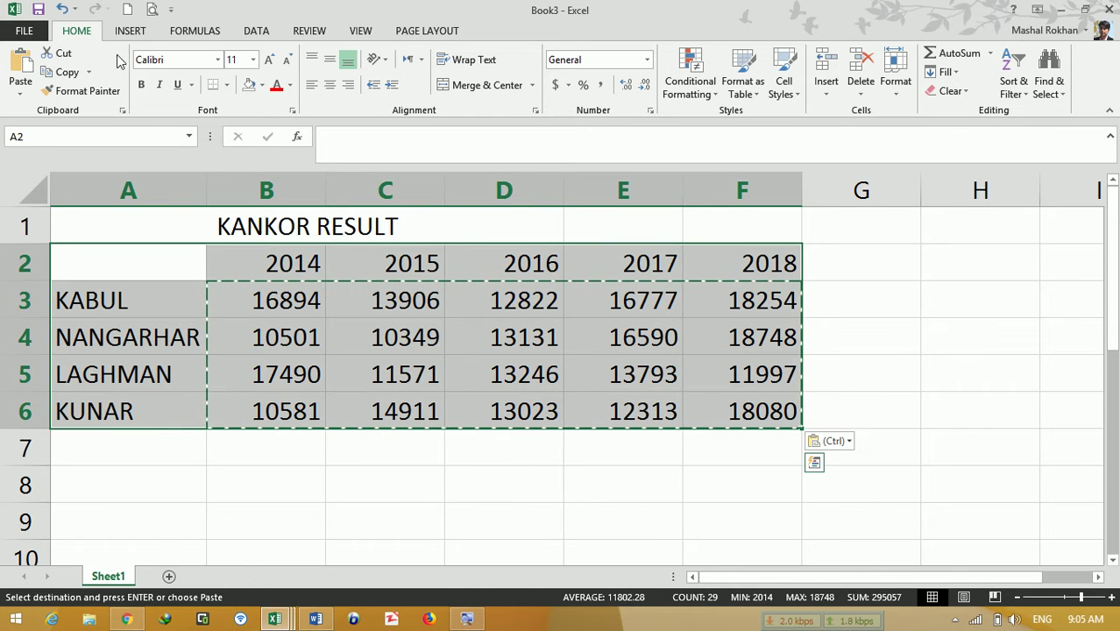
pyautogui.click(130, 31)
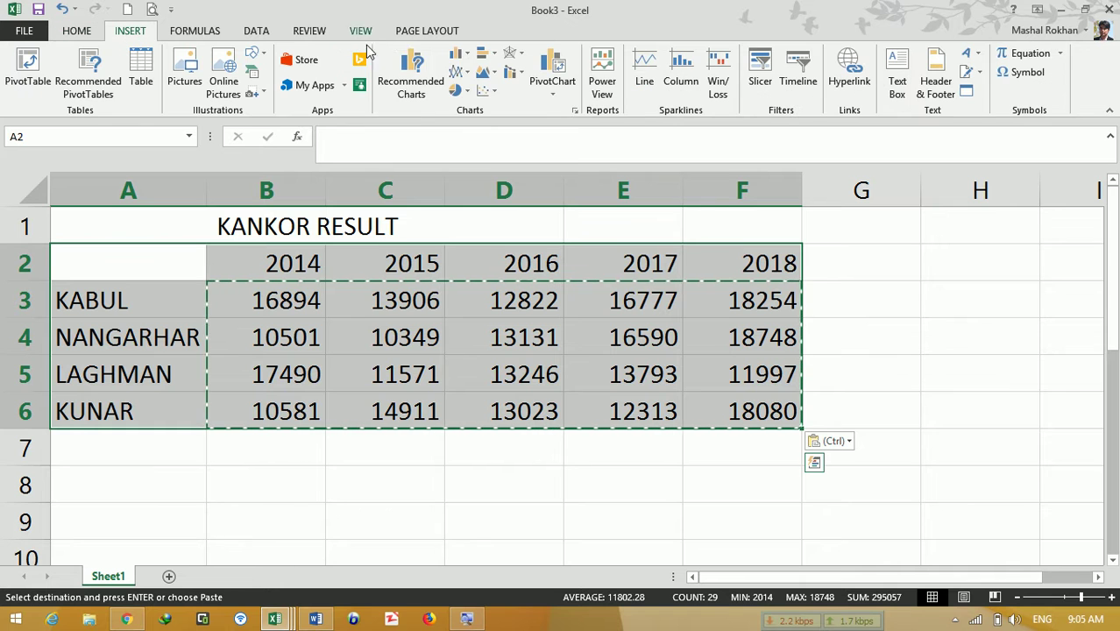
pyautogui.click(458, 54)
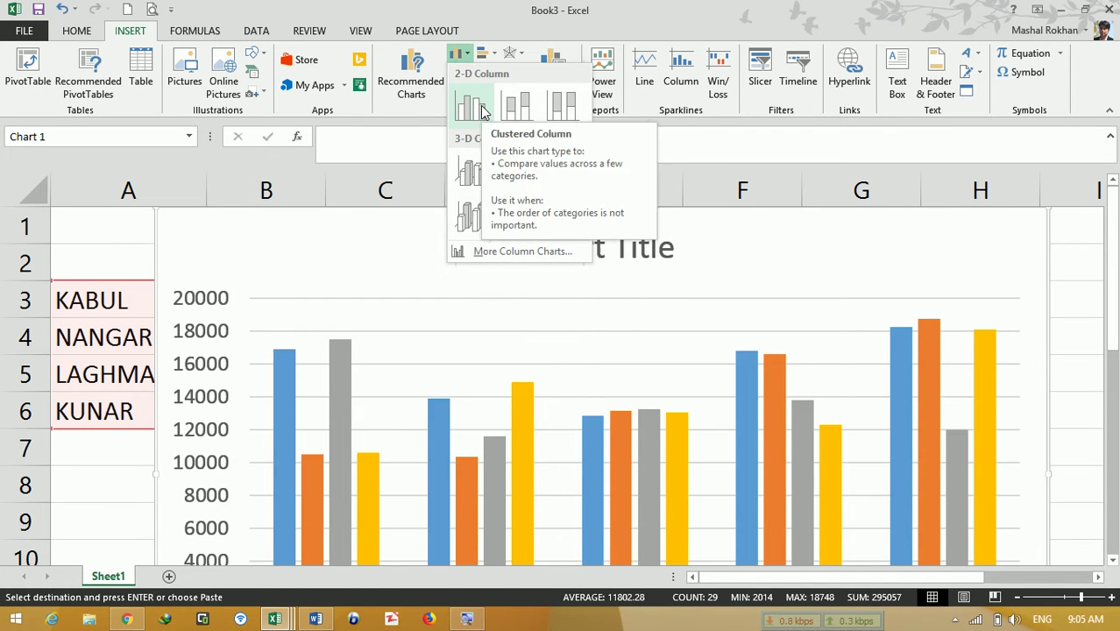
pyautogui.click(470, 106)
pyautogui.scroll(-2, 1112, 263)
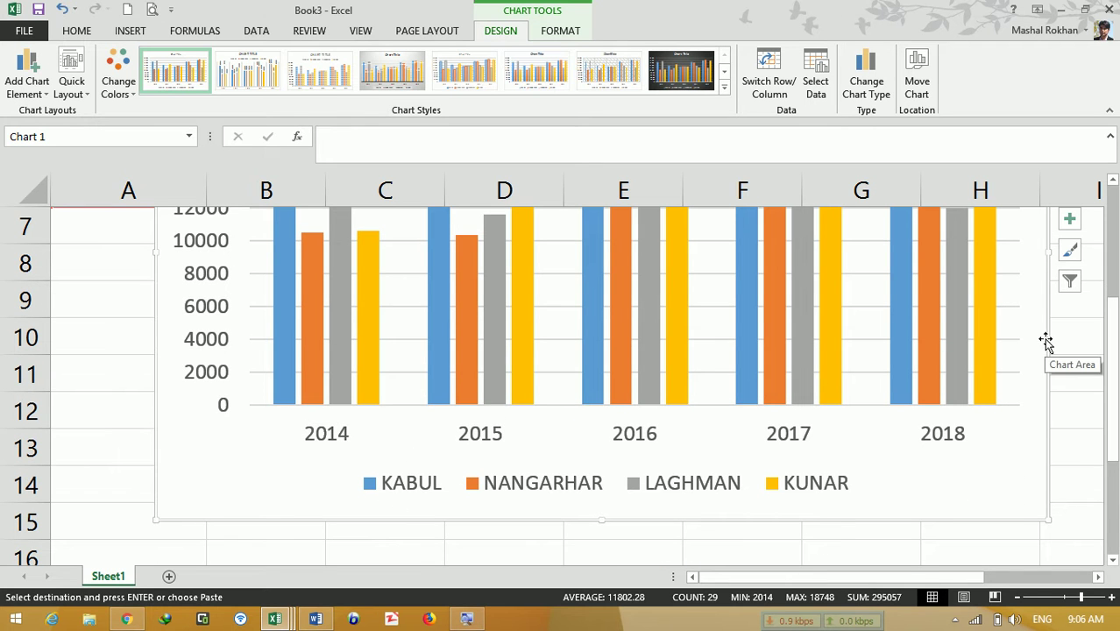
pyautogui.click(1019, 598)
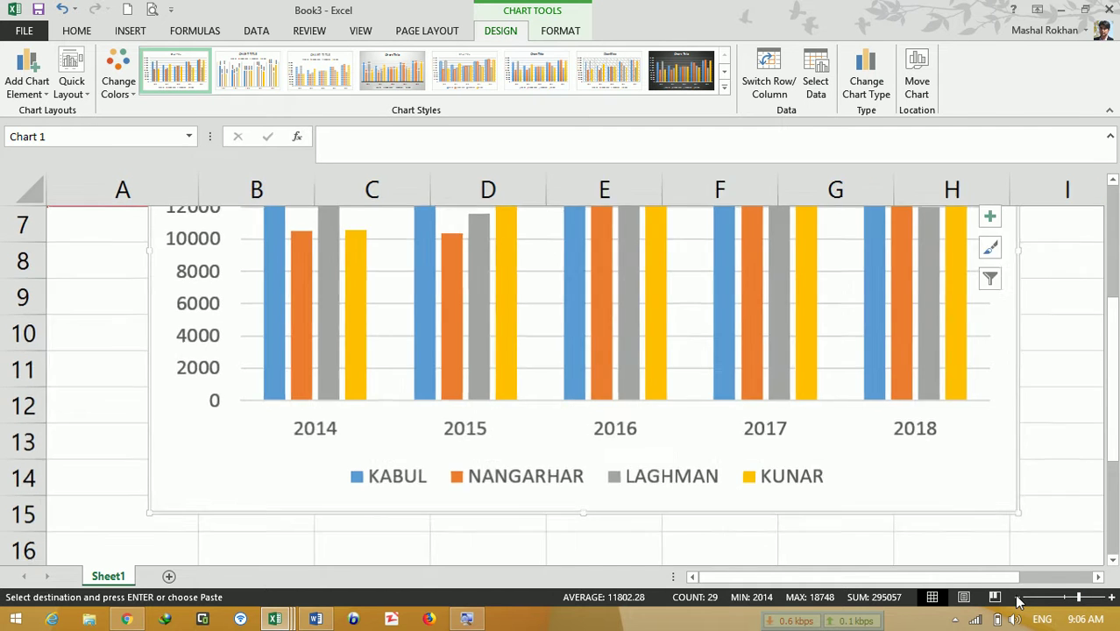
pyautogui.scroll(2, 1059, 544)
pyautogui.scroll(-1, 1116, 357)
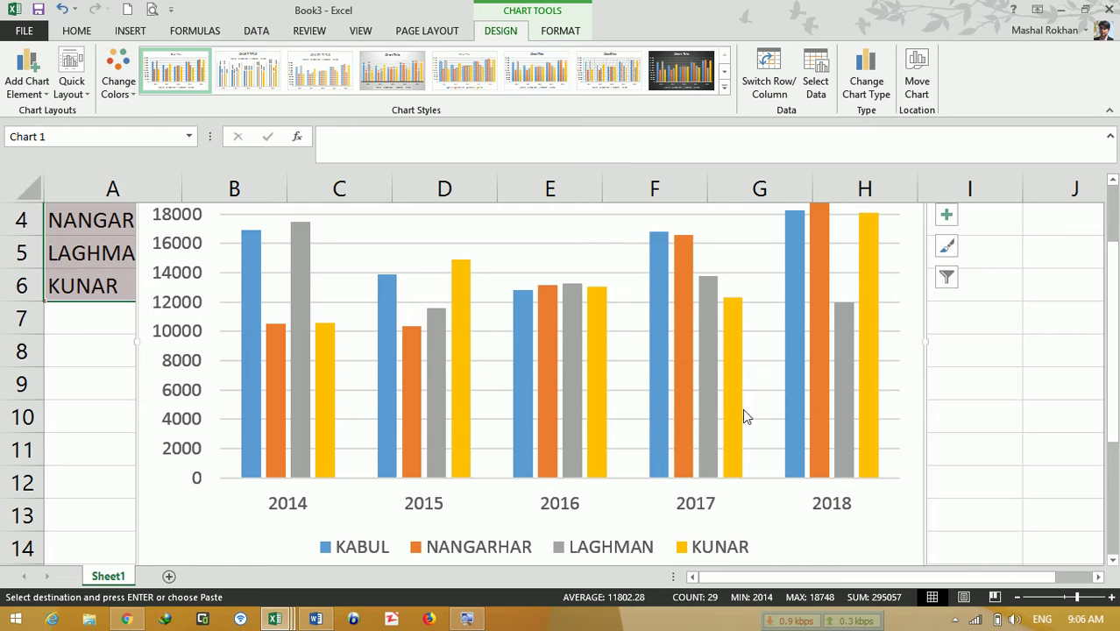
pyautogui.moveTo(462, 389)
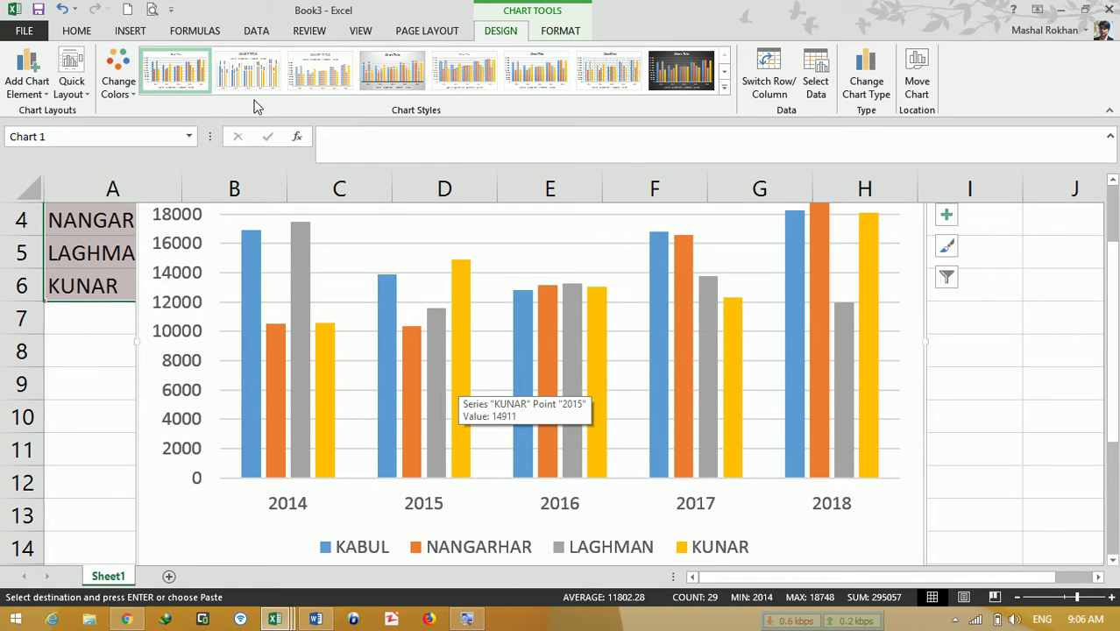
# Step: Recolour the column chart with the orange, yellow, green and brown colorful palette and apply the quick layout with a data table and axis title
pyautogui.click(120, 72)
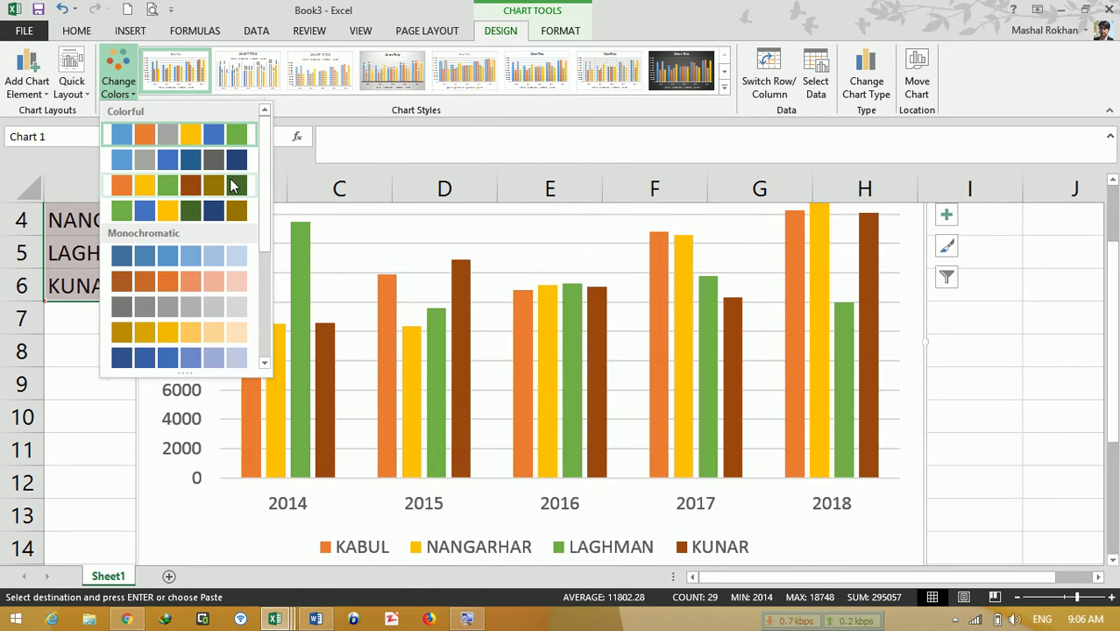
pyautogui.click(215, 180)
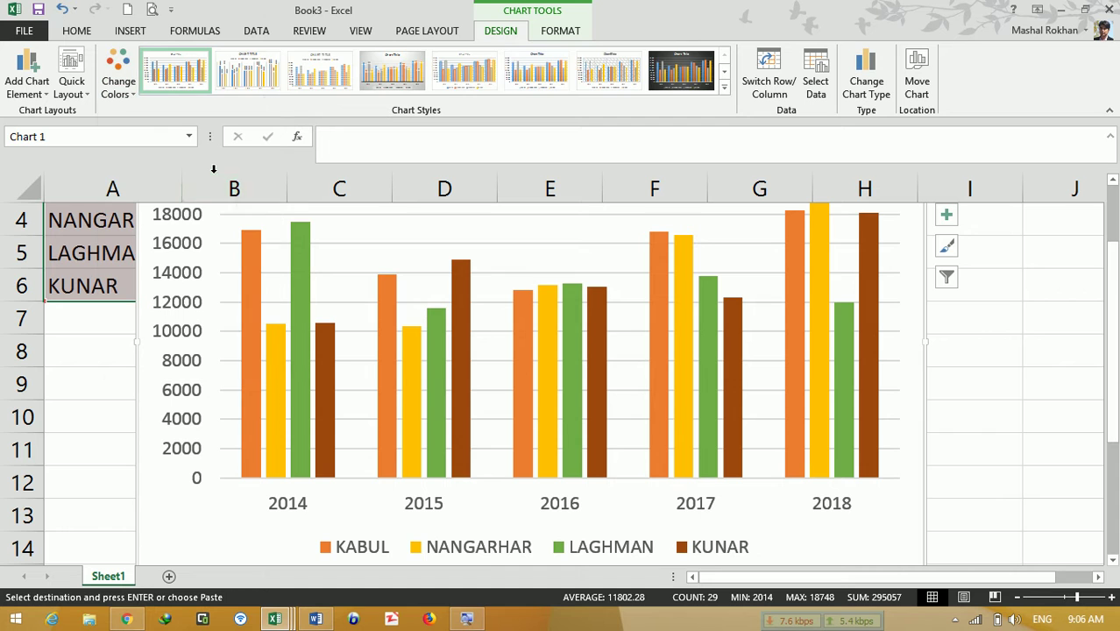
pyautogui.click(73, 91)
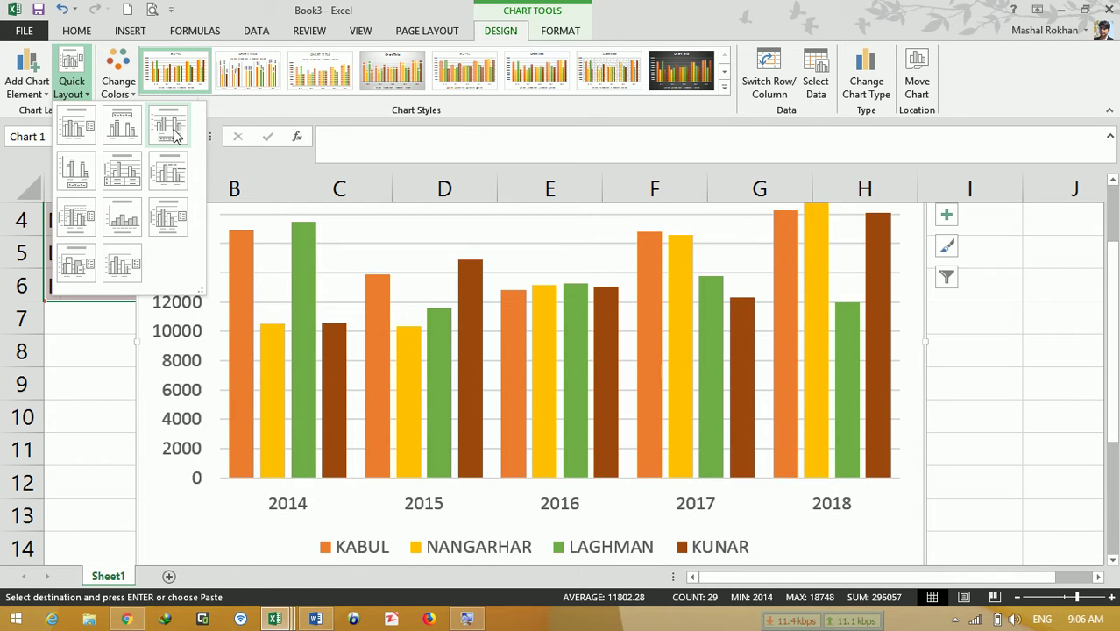
pyautogui.click(128, 171)
pyautogui.moveTo(1116, 251); pyautogui.dragTo(1046, 405)
pyautogui.click(1018, 598)
pyautogui.click(1018, 598)
pyautogui.click(1018, 598)
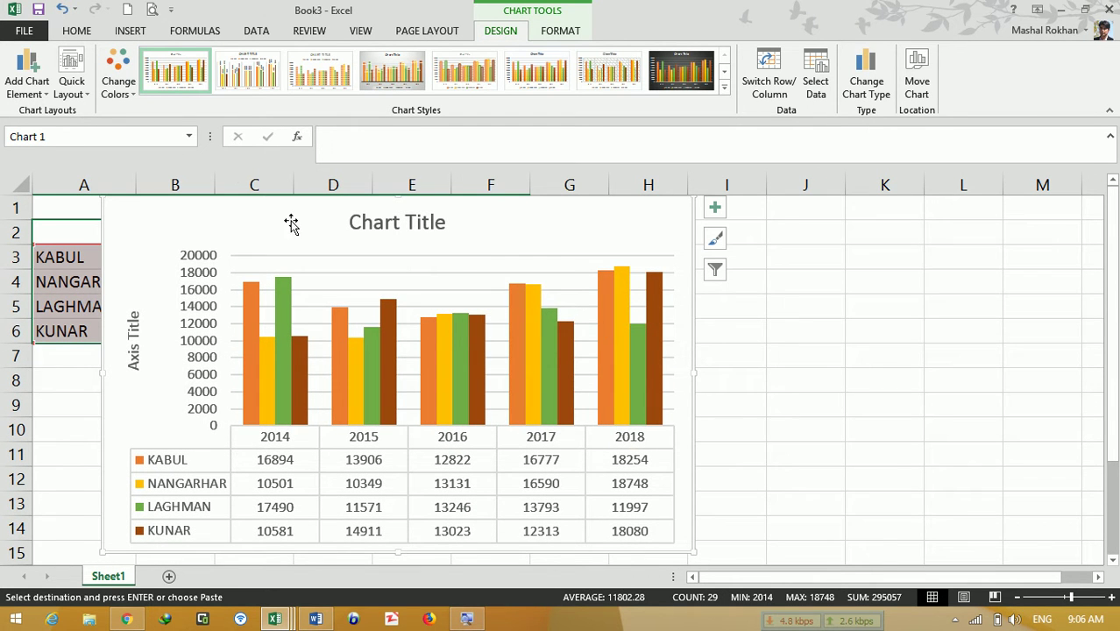
# Step: Try the dark-background chart style, and switch the chart to the style with fading columns and a bold uppercase title
pyautogui.click(681, 72)
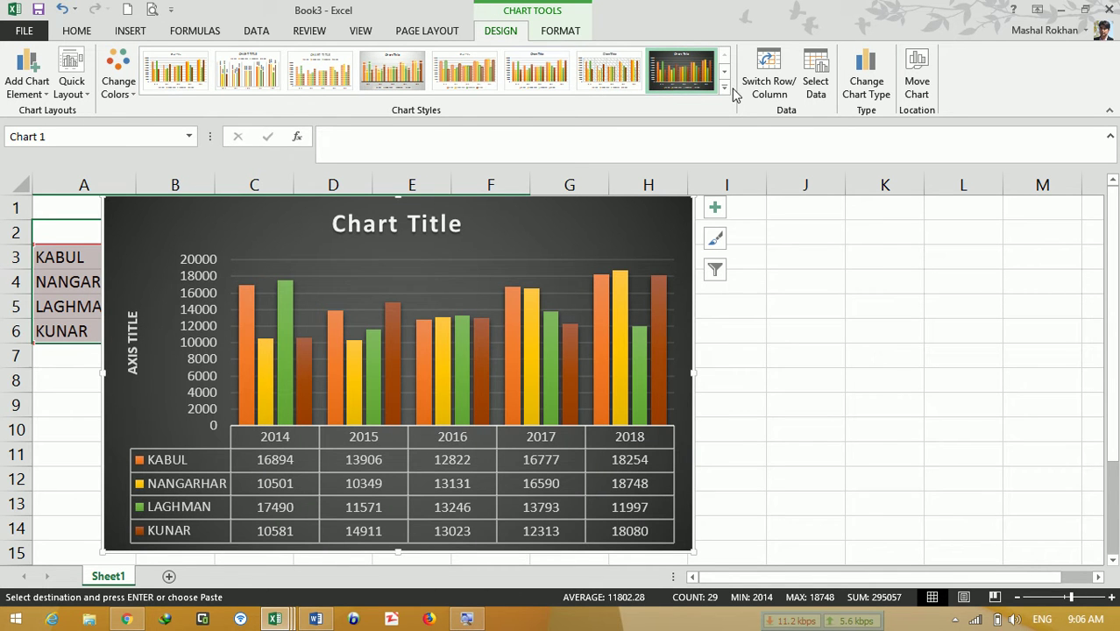
pyautogui.click(725, 89)
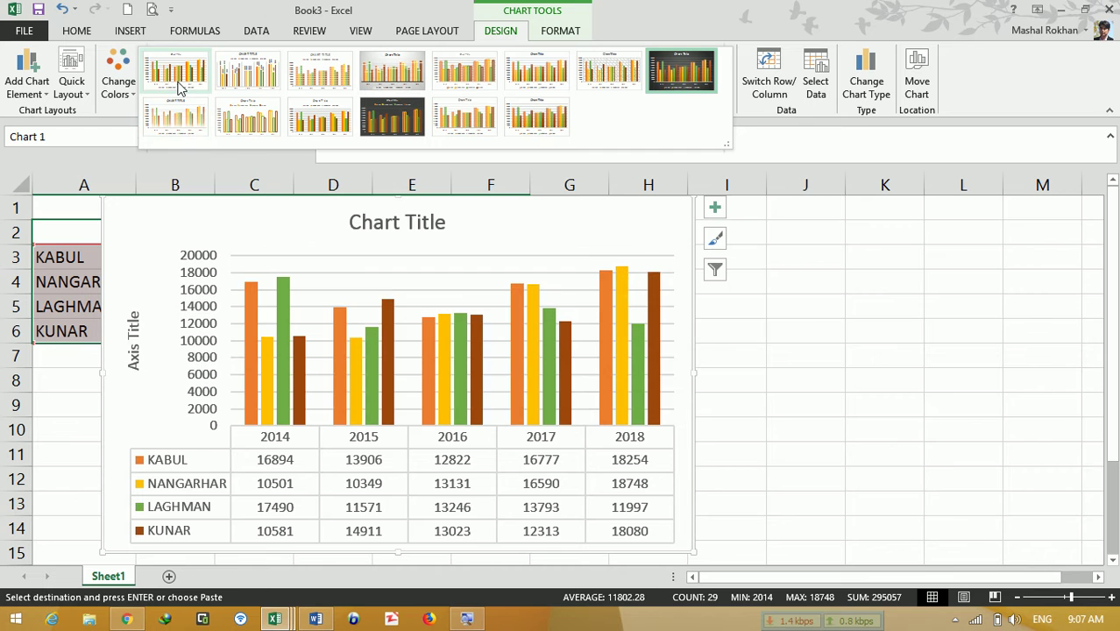
pyautogui.click(180, 120)
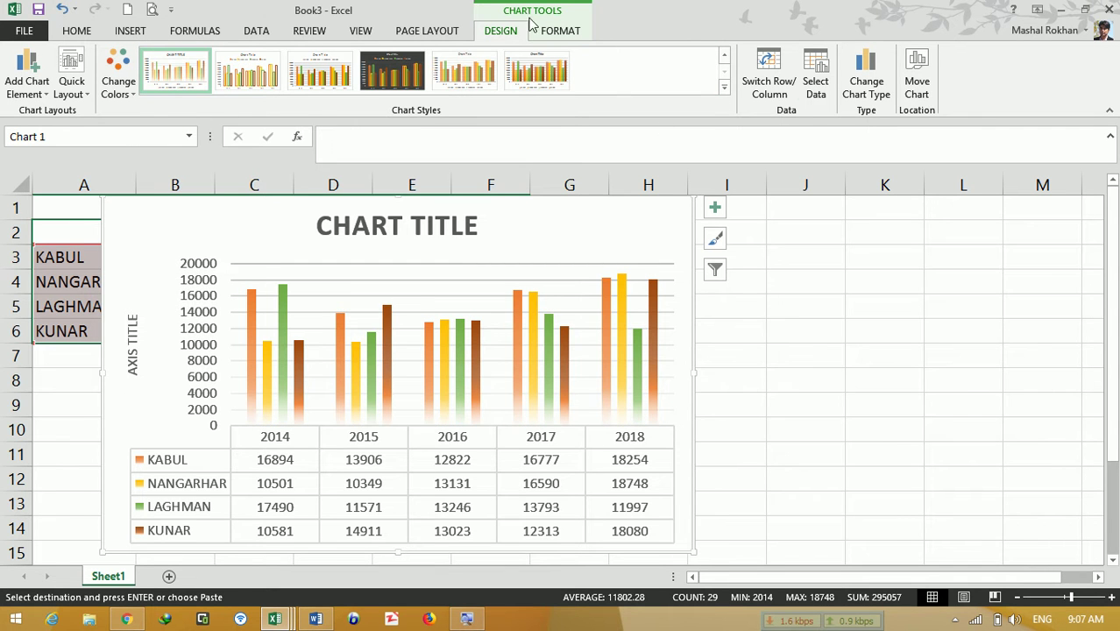
# Step: Delete the column chart and clear the copy marquee around B3:F6
pyautogui.click(130, 31)
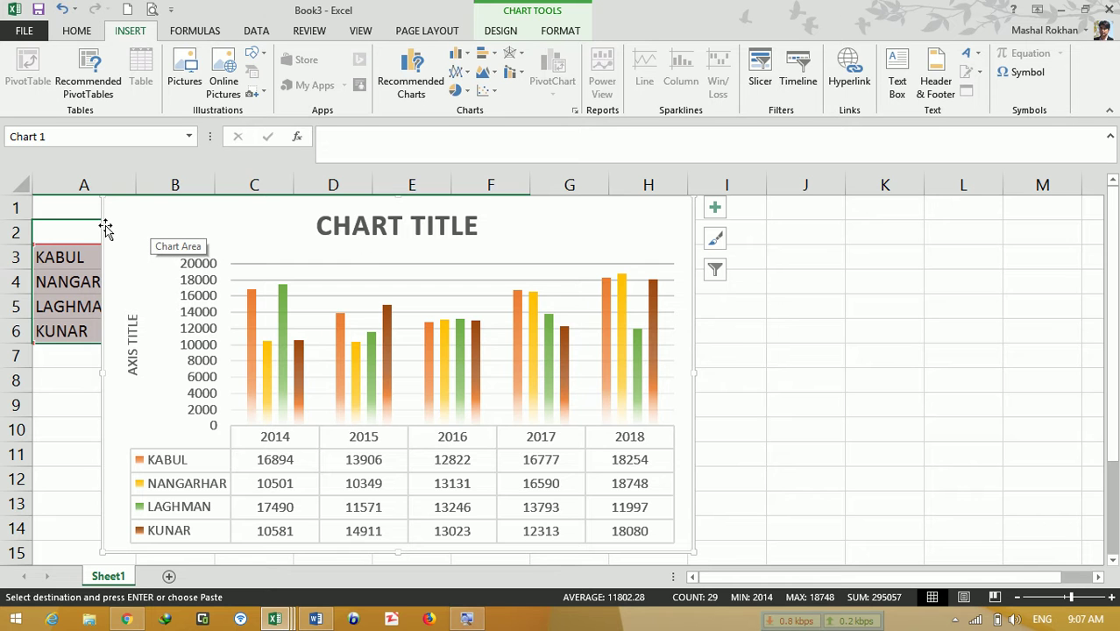
pyautogui.press('Delete')
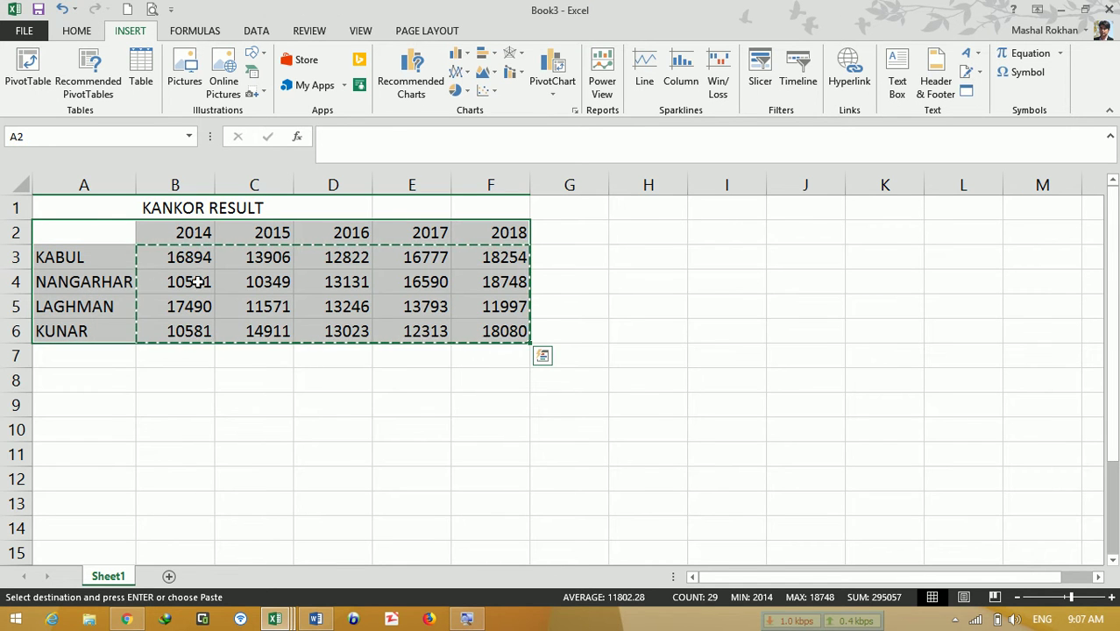
pyautogui.press('Escape')
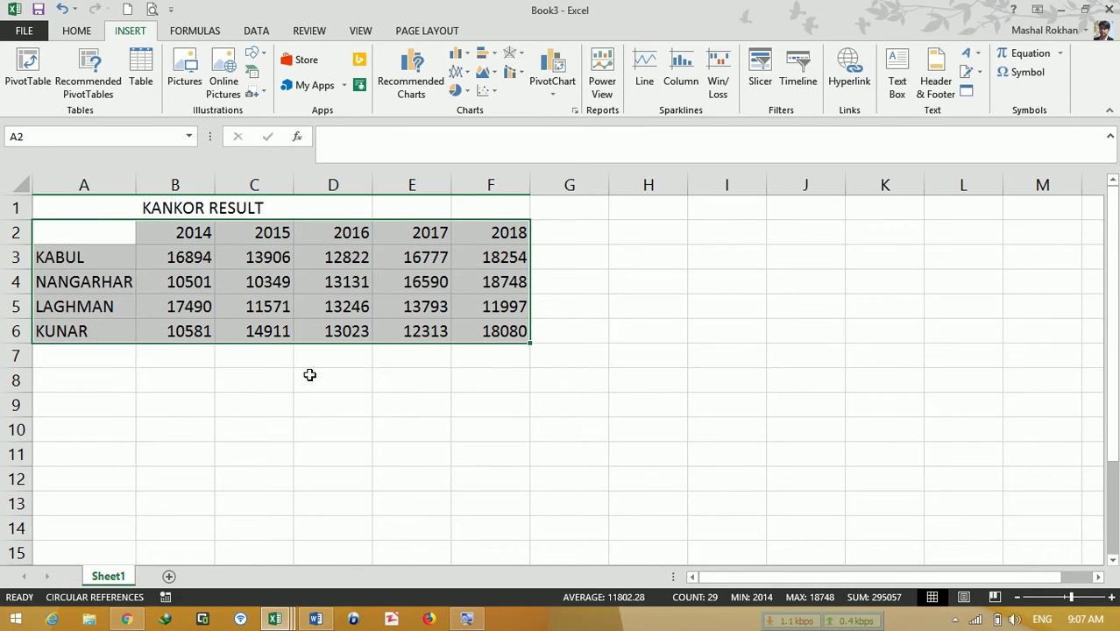
# Step: Create a PivotChart from Sheet1!$B$2:$F$6 on a new worksheet and try to change its data source to Sheet1!$A$2:$F$6
pyautogui.click(554, 75)
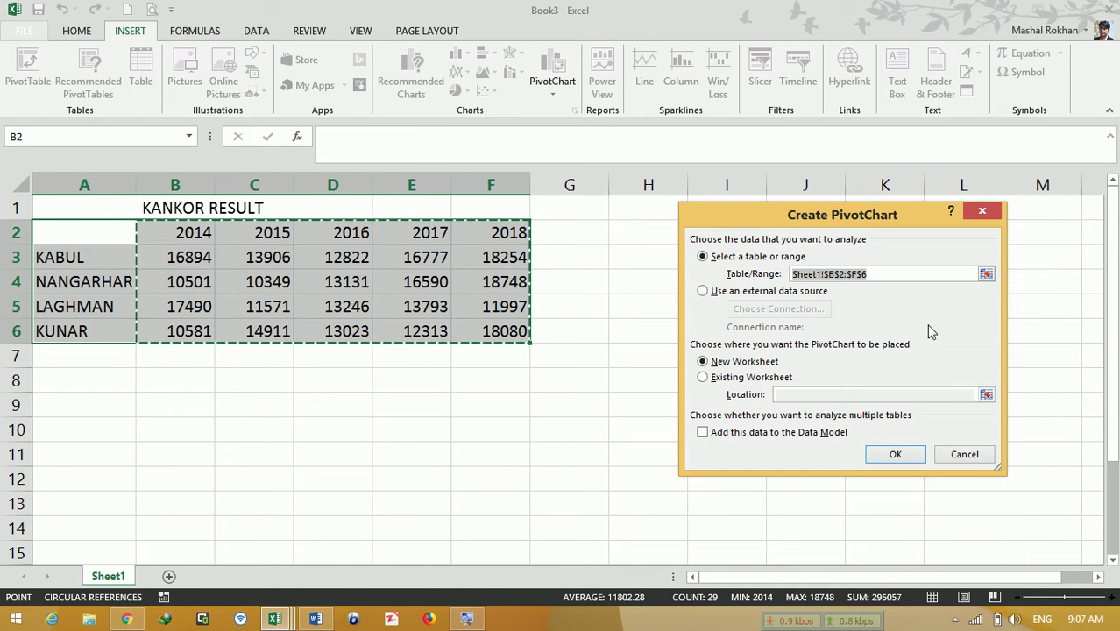
pyautogui.click(894, 453)
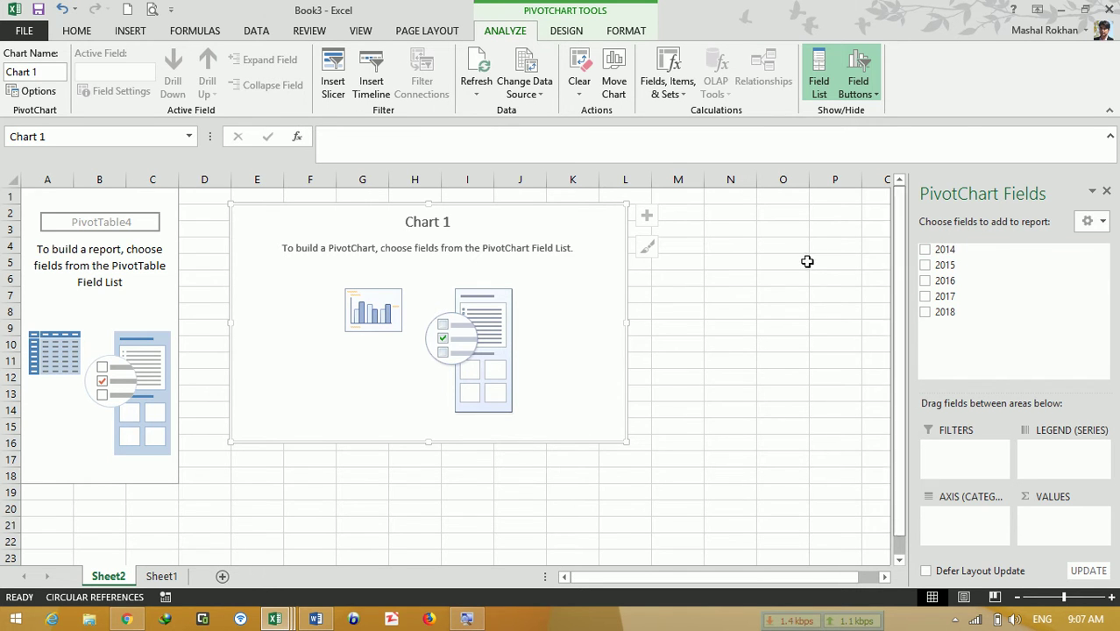
pyautogui.click(535, 74)
pyautogui.moveTo(73, 235); pyautogui.dragTo(522, 331)
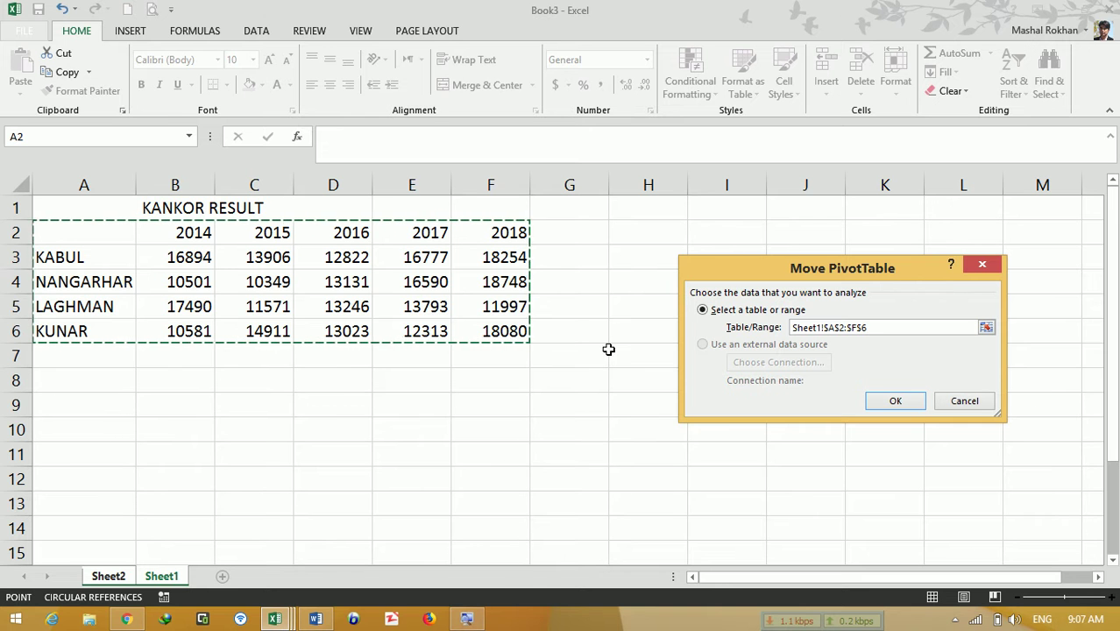
pyautogui.press('Return')
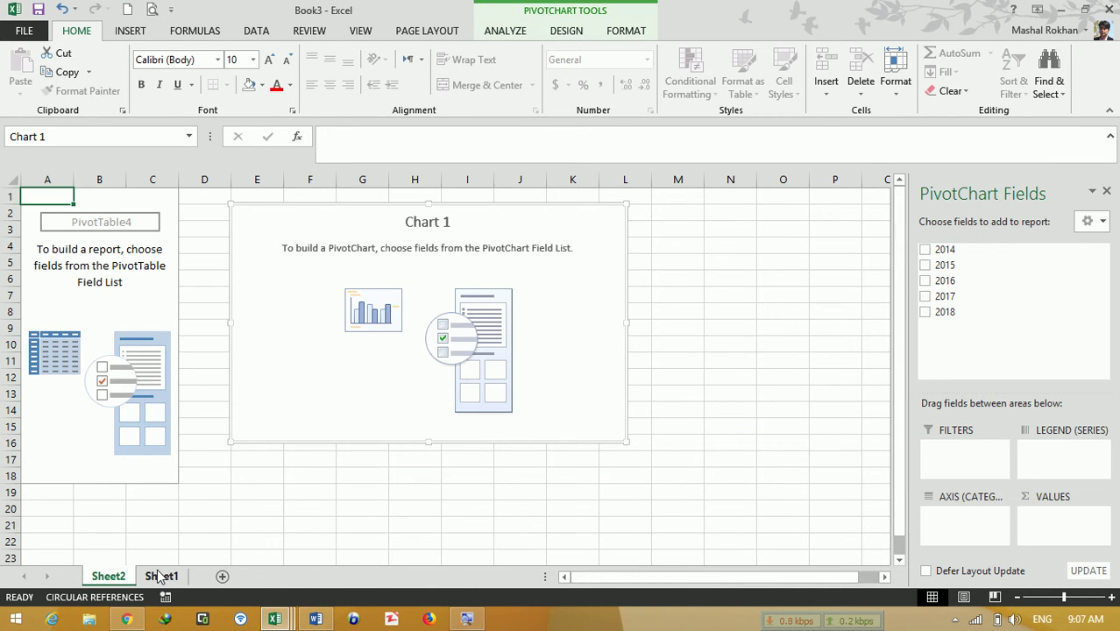
# Step: Enter the column header PROVINCE in cell A2 of Sheet1
pyautogui.click(161, 576)
pyautogui.click(84, 242)
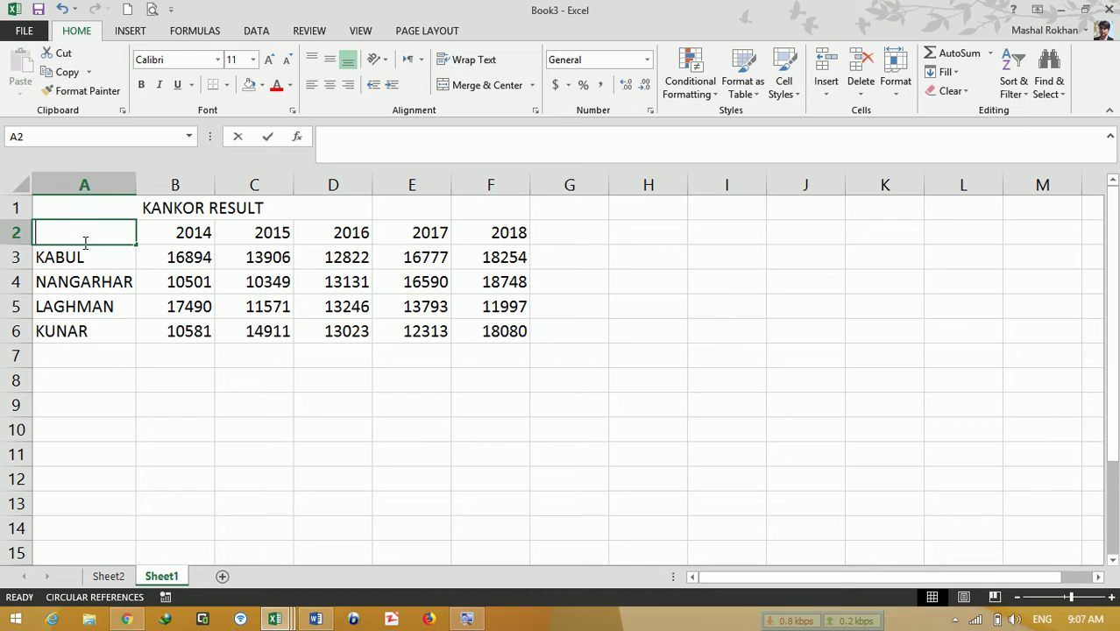
pyautogui.write('PRIV')
pyautogui.write('OVINC')
pyautogui.click(152, 333)
# Step: Merge and center the KANKOR RESULT title across A1:F1, with a grey fill and red text
pyautogui.moveTo(84, 208); pyautogui.dragTo(508, 205)
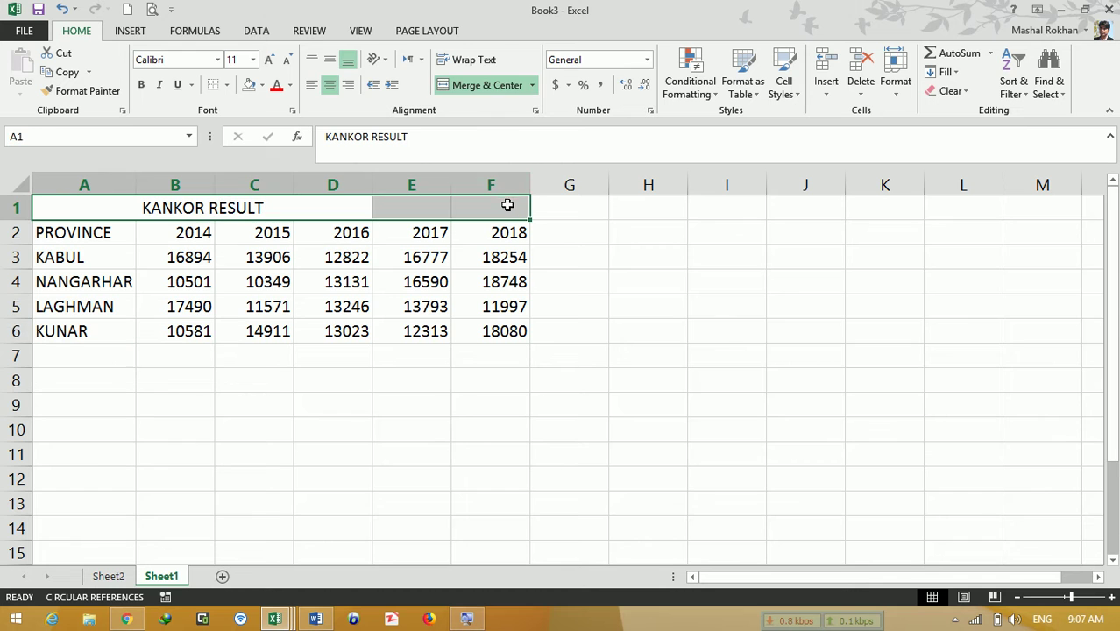
pyautogui.click(480, 84)
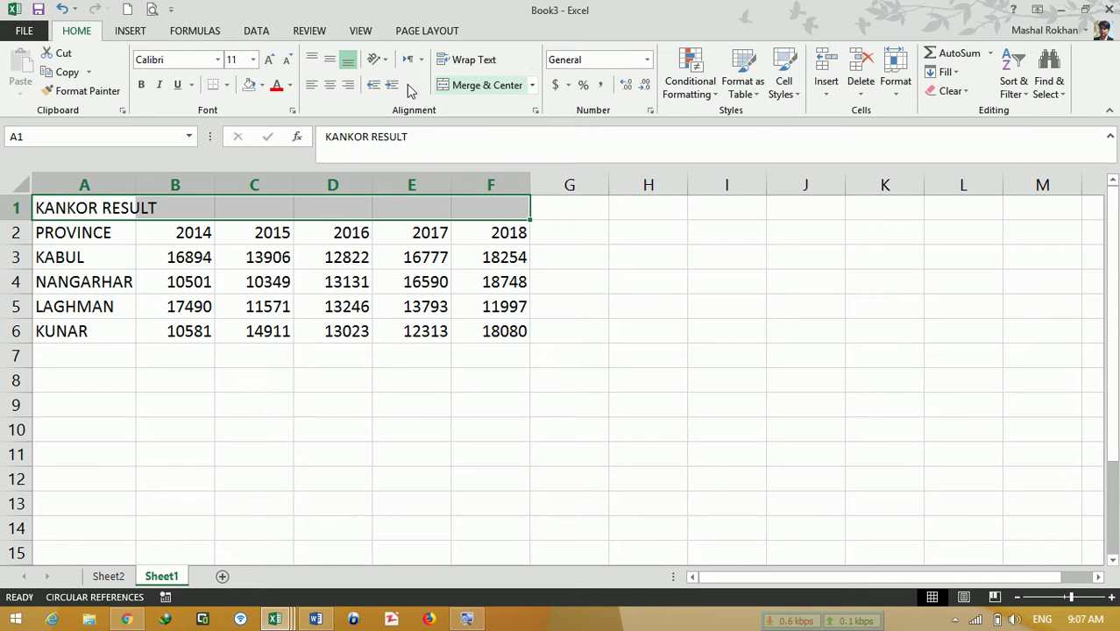
pyautogui.click(264, 86)
pyautogui.click(274, 140)
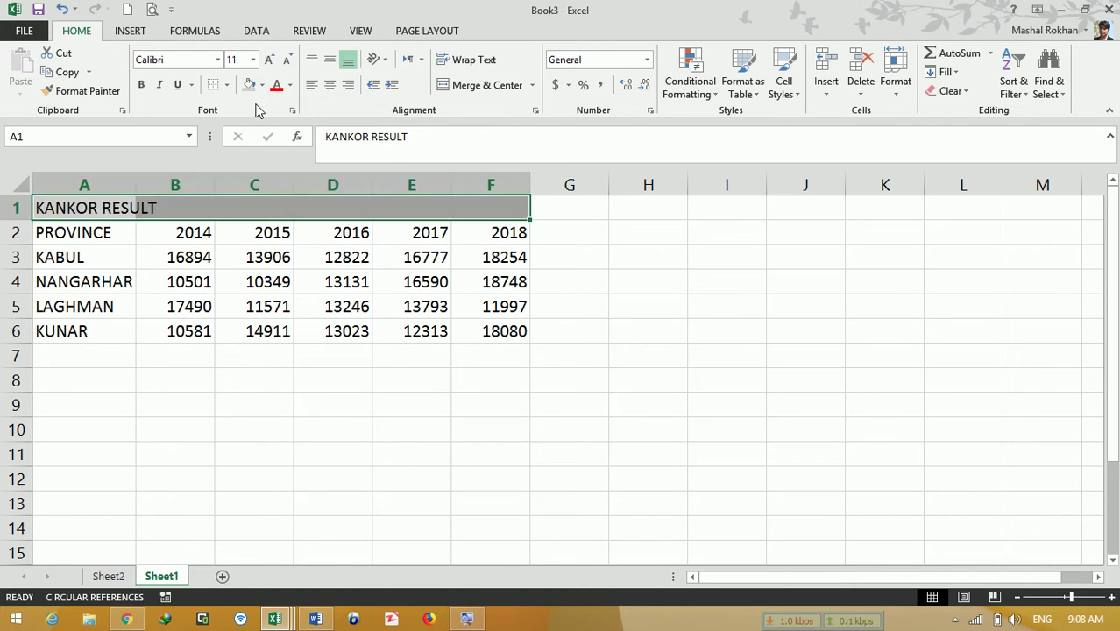
pyautogui.click(277, 85)
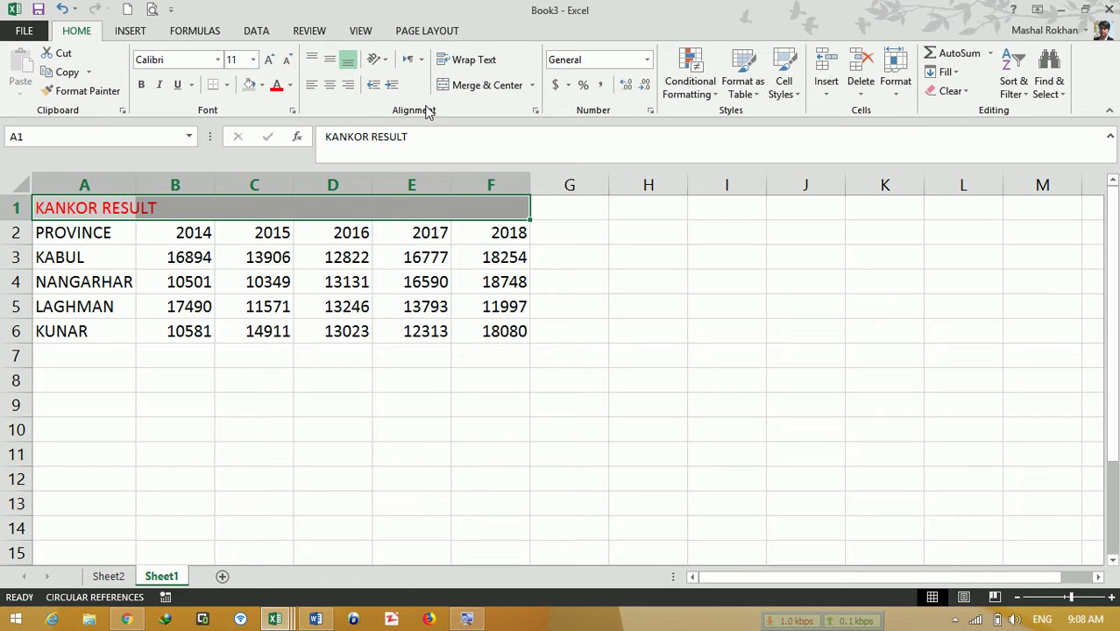
pyautogui.click(496, 84)
pyautogui.click(159, 233)
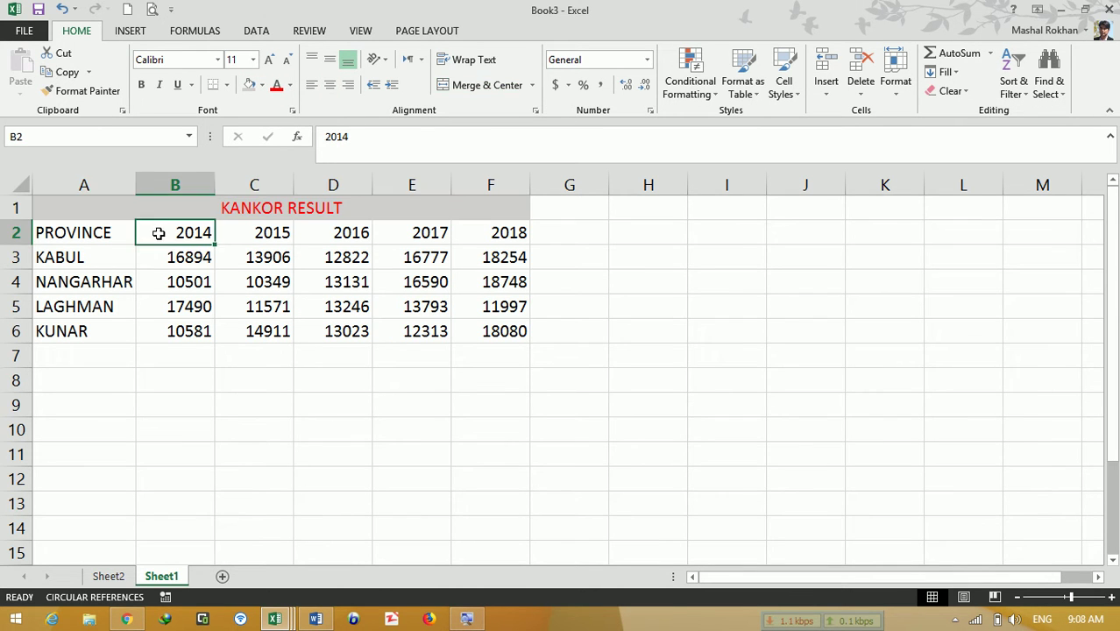
# Step: Create a PivotChart from the Sheet1 table on a new worksheet and put the KANKOR RESULT field on its axis
pyautogui.click(89, 229)
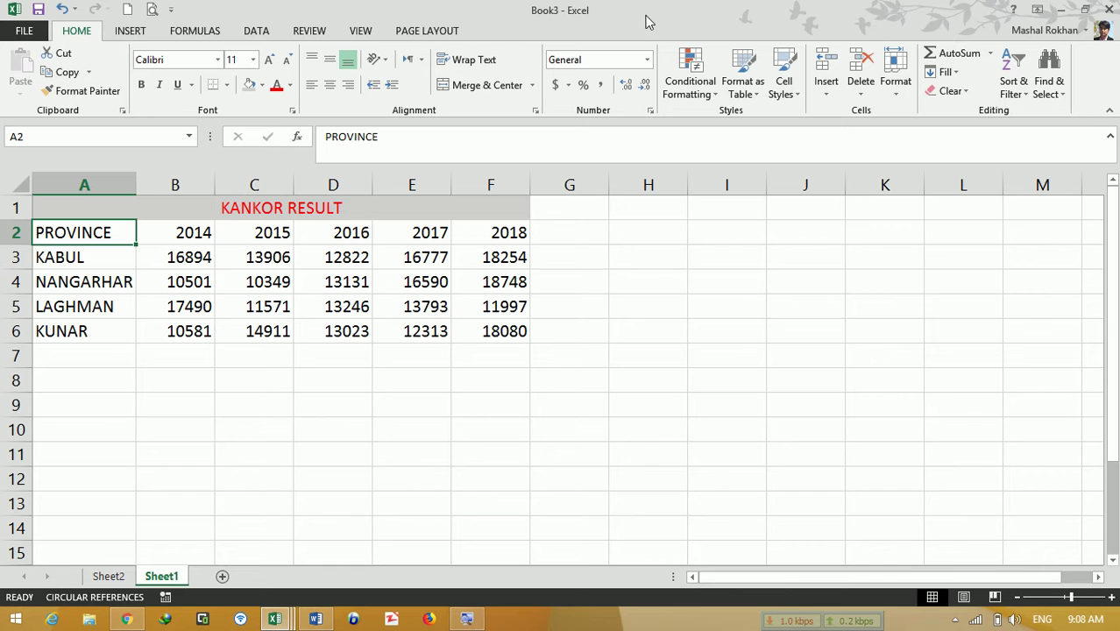
pyautogui.click(132, 32)
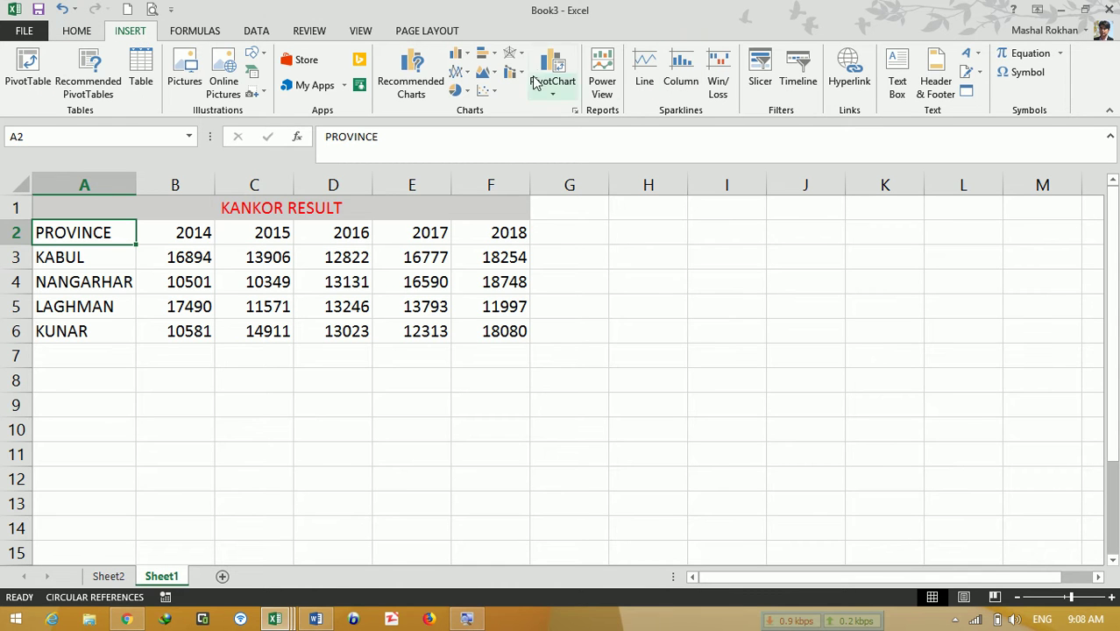
pyautogui.click(544, 70)
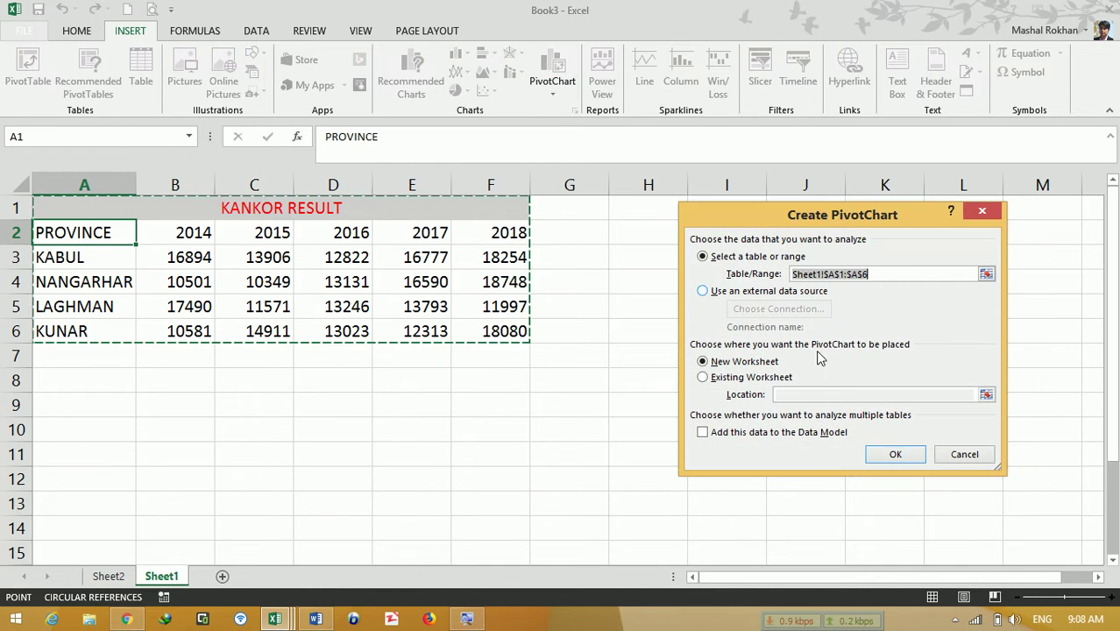
pyautogui.click(894, 453)
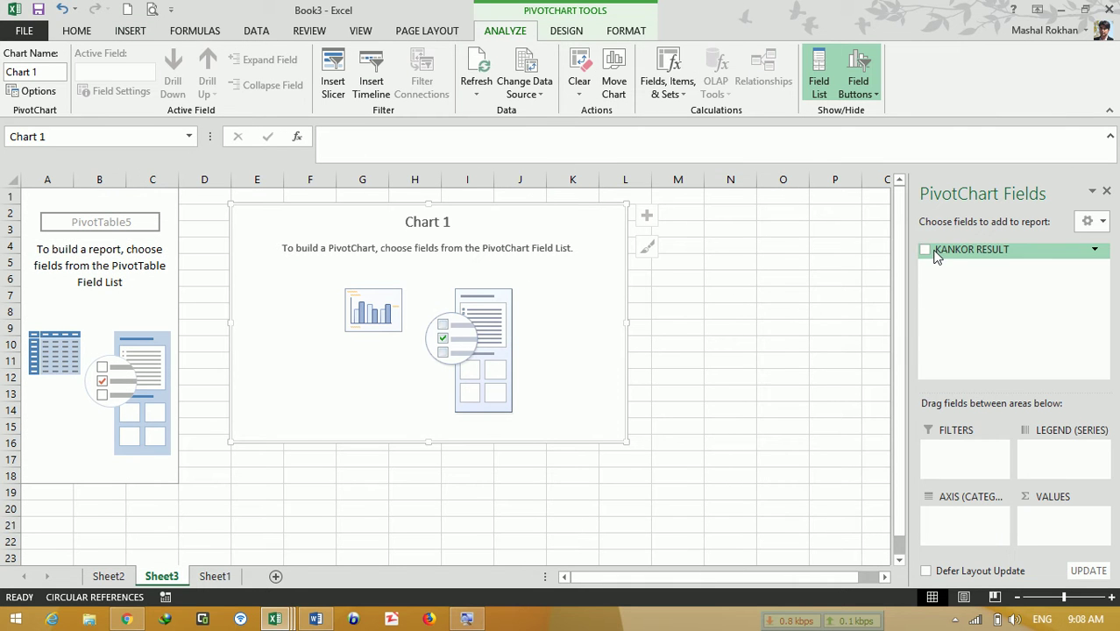
pyautogui.moveTo(926, 249); pyautogui.dragTo(958, 517)
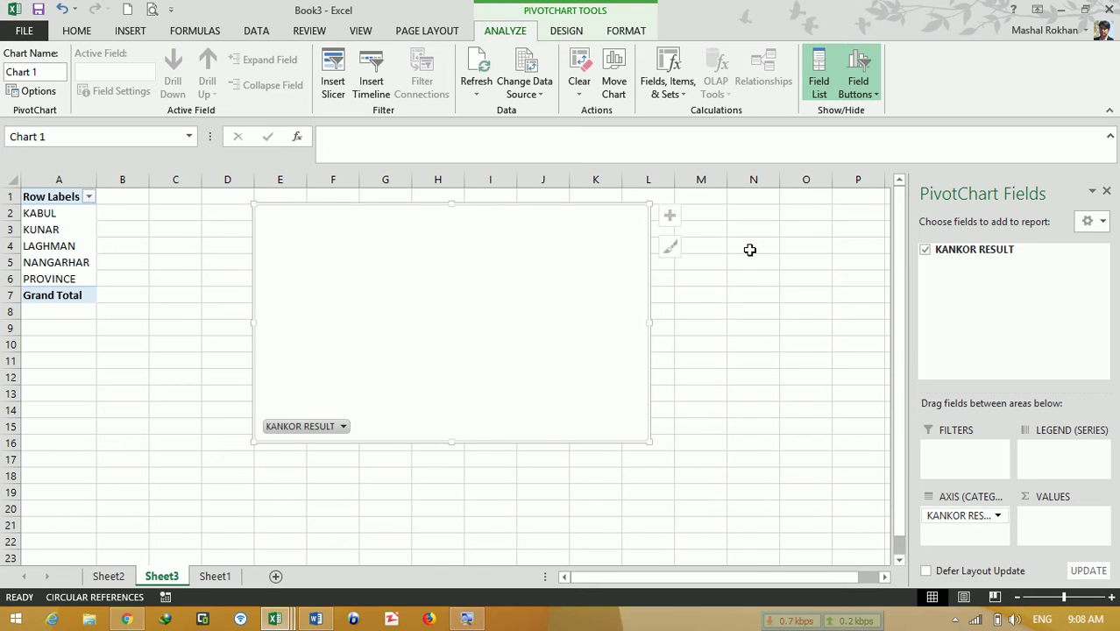
# Step: Change the PivotChart's data source to Sheet1!$A$2:$F$6
pyautogui.click(528, 63)
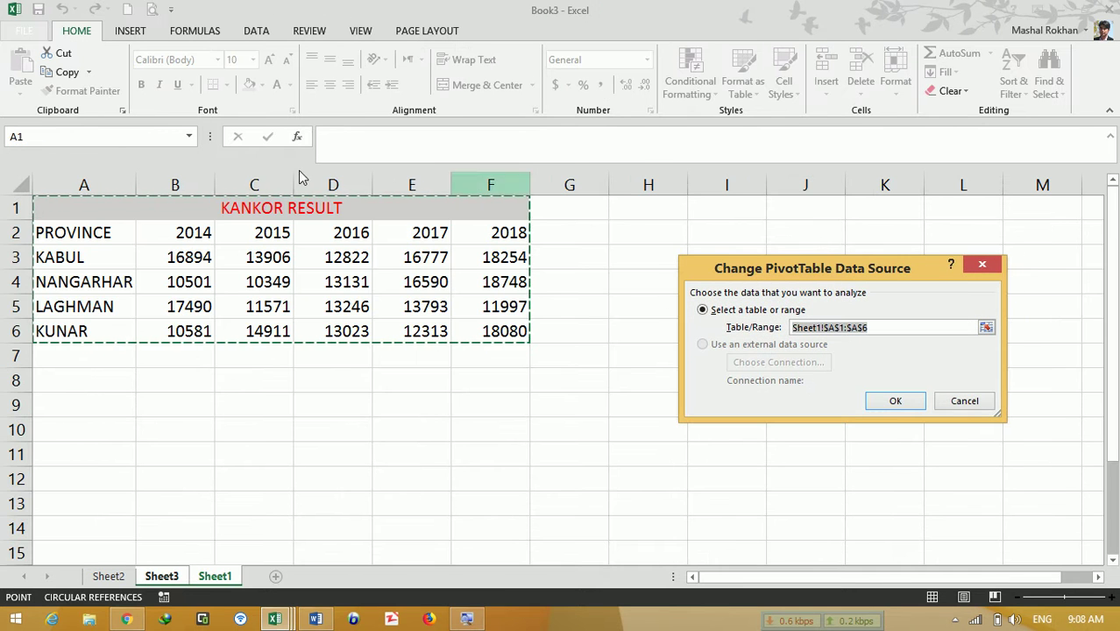
pyautogui.moveTo(103, 234); pyautogui.dragTo(481, 327)
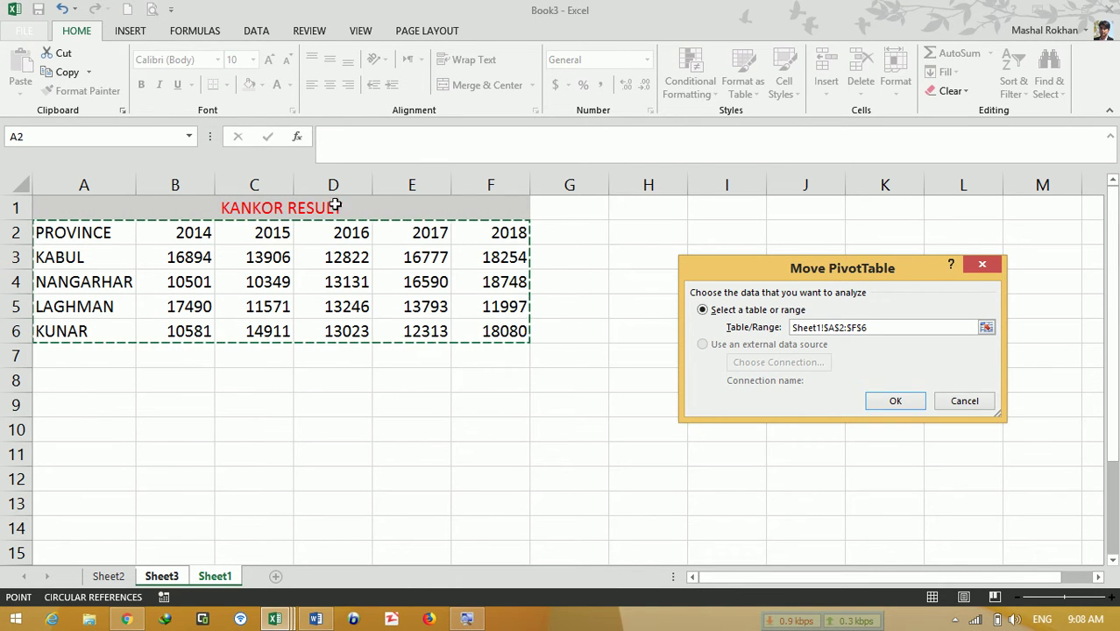
pyautogui.click(887, 401)
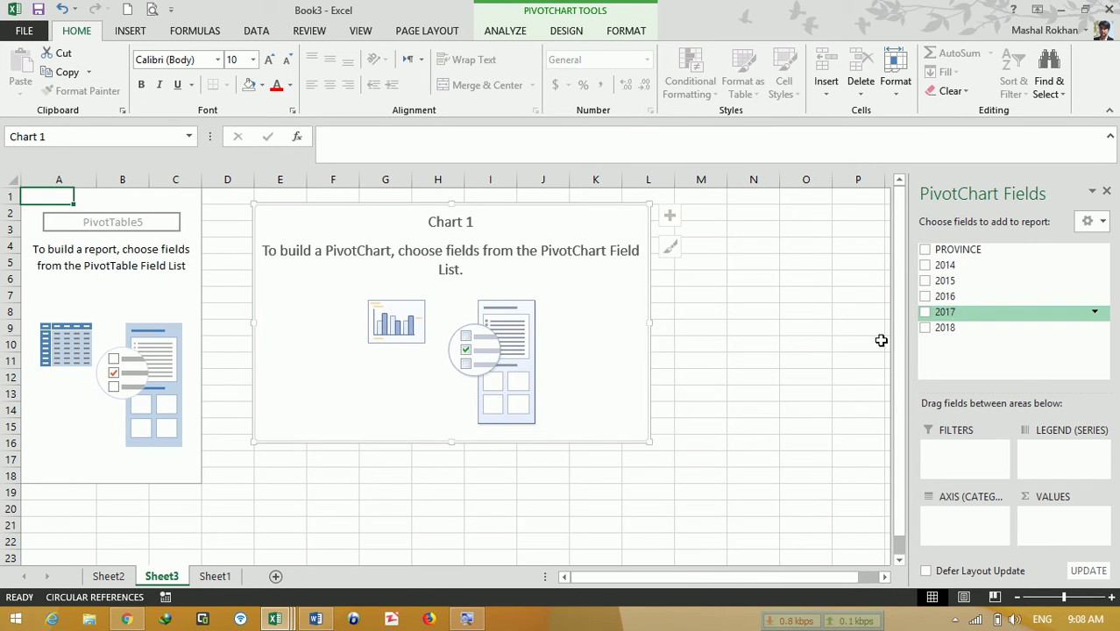
# Step: Put PROVINCE on the PivotChart's category axis and add the 2014 and 2018 fields as values
pyautogui.moveTo(958, 251); pyautogui.dragTo(969, 524)
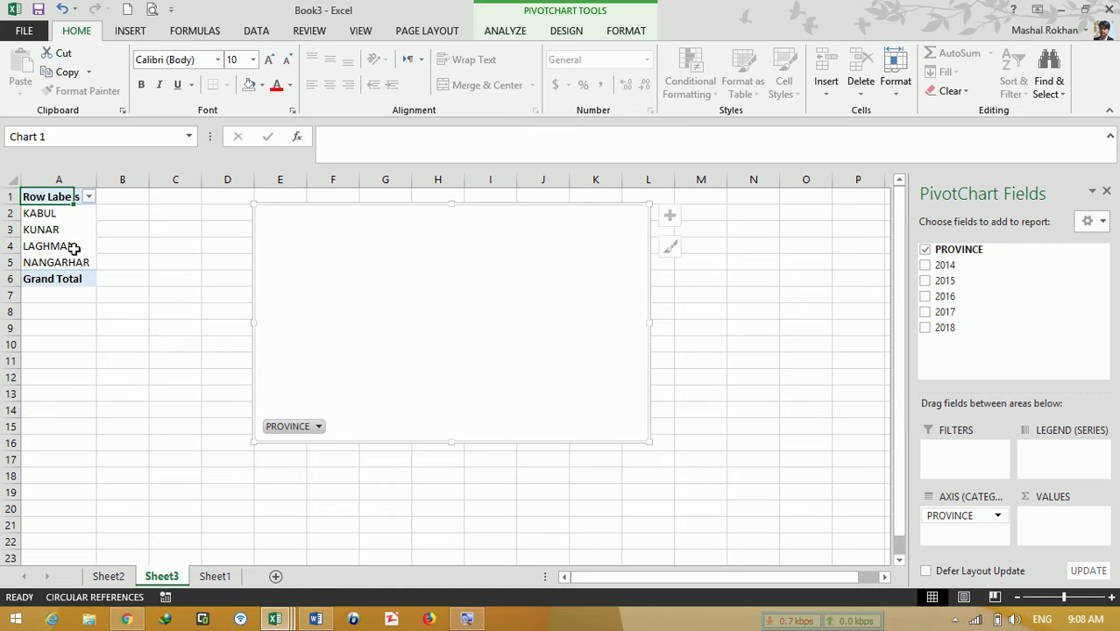
pyautogui.click(934, 268)
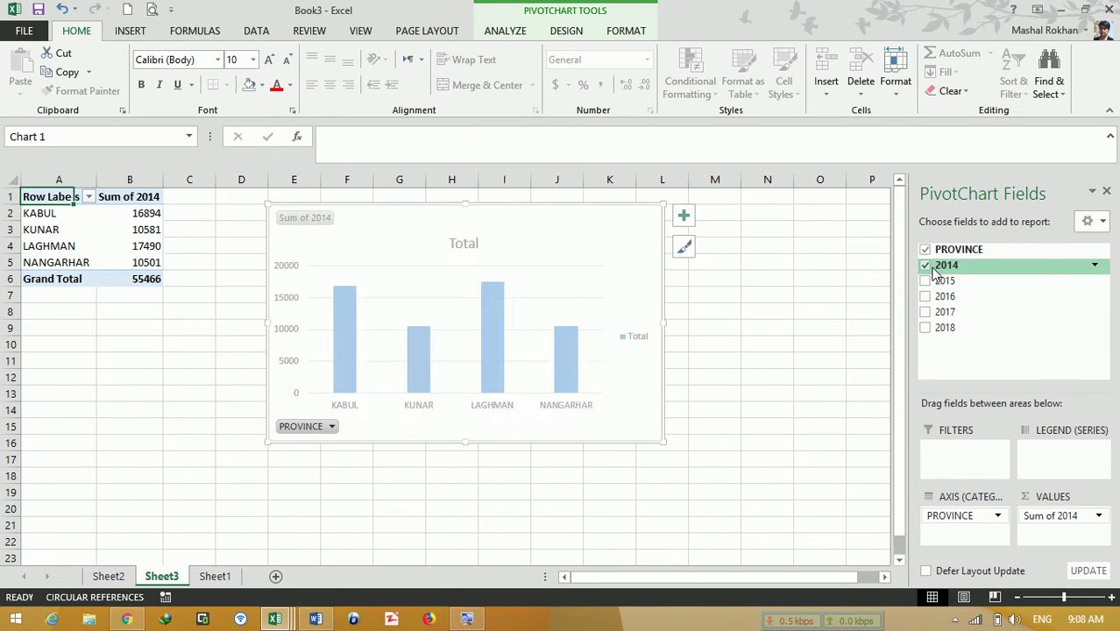
pyautogui.click(927, 328)
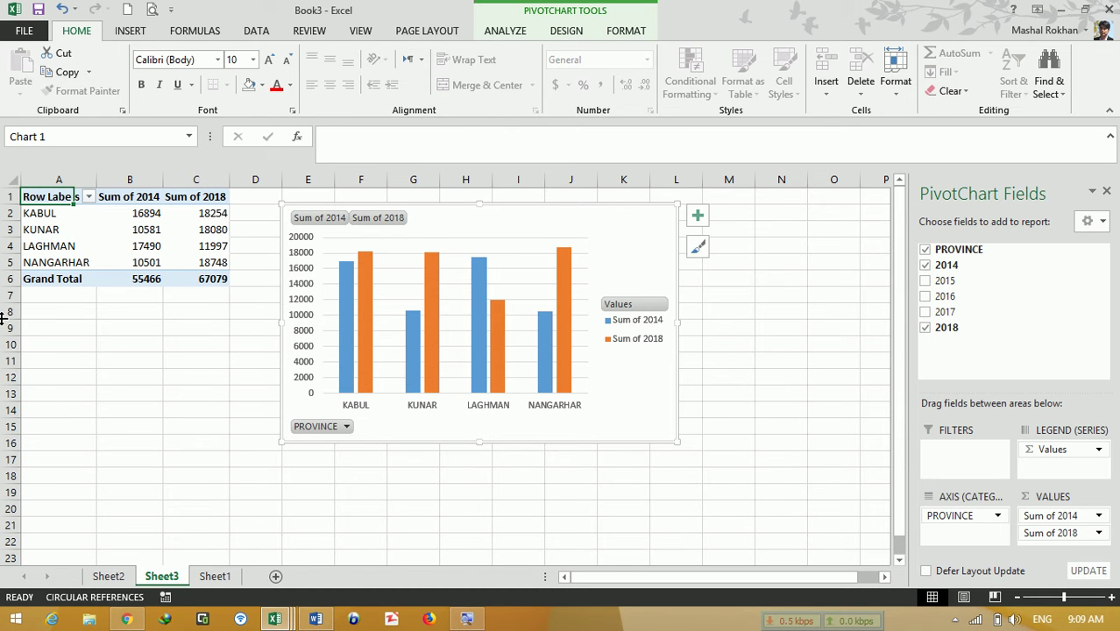
# Step: Deselect the PivotChart and select the empty cells A17:M19 below it
pyautogui.click(143, 35)
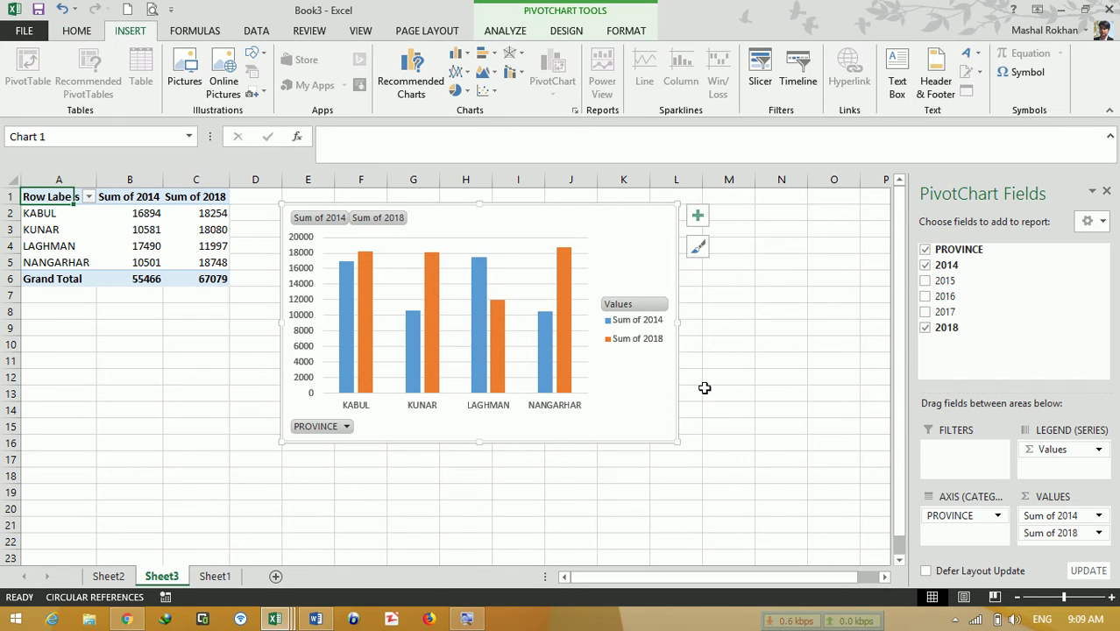
pyautogui.click(700, 448)
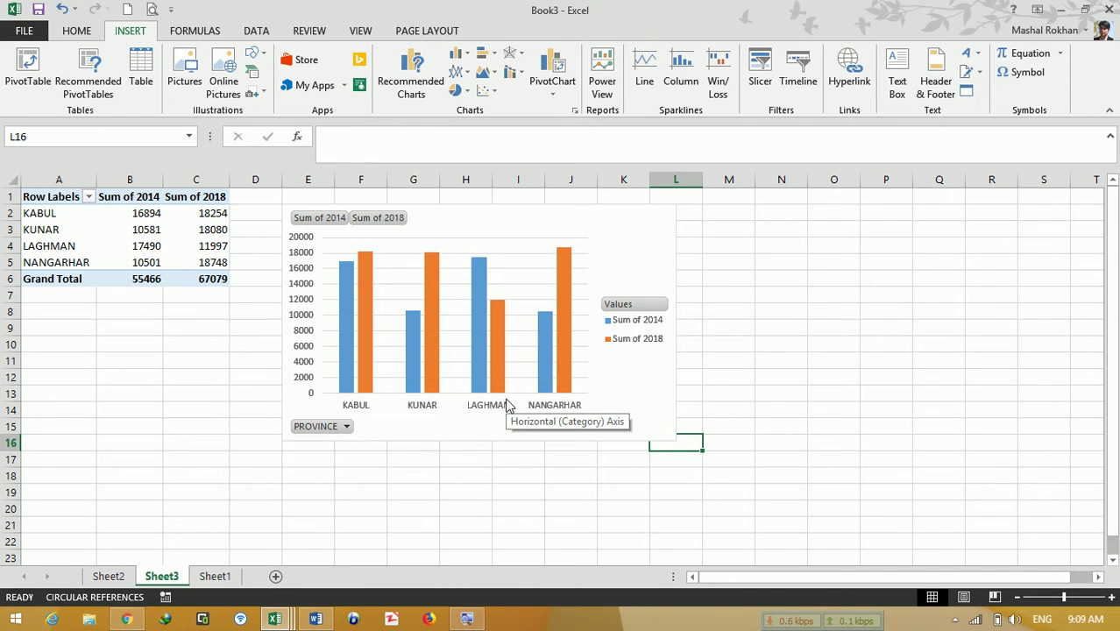
pyautogui.moveTo(80, 458); pyautogui.dragTo(703, 487)
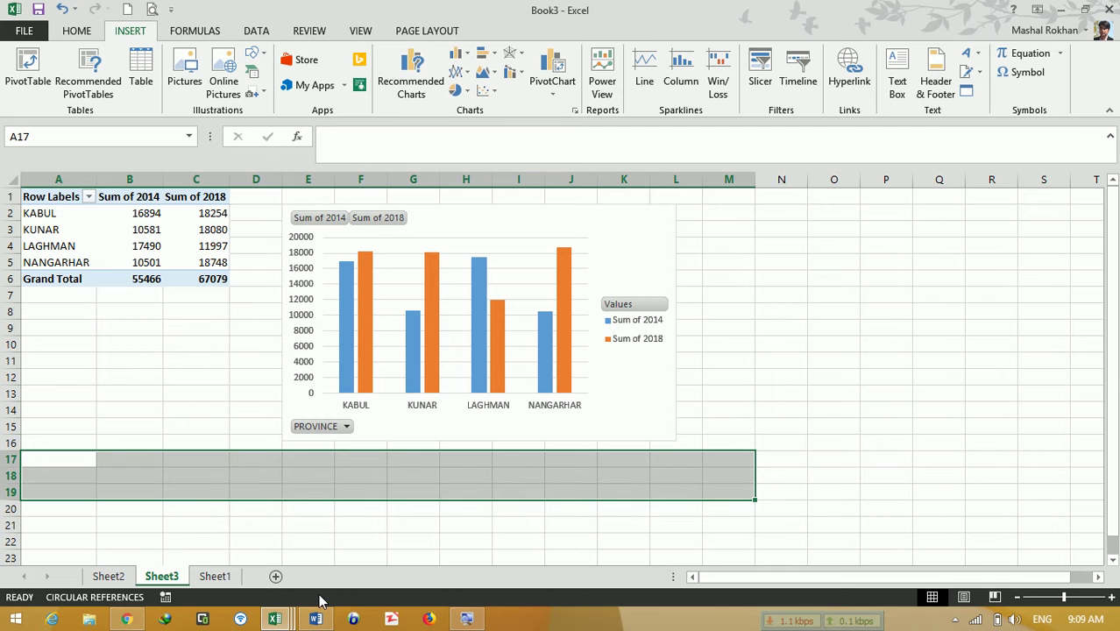
# Step: Switch to Chrome and open the Google home page in the empty New Tab page
pyautogui.click(126, 620)
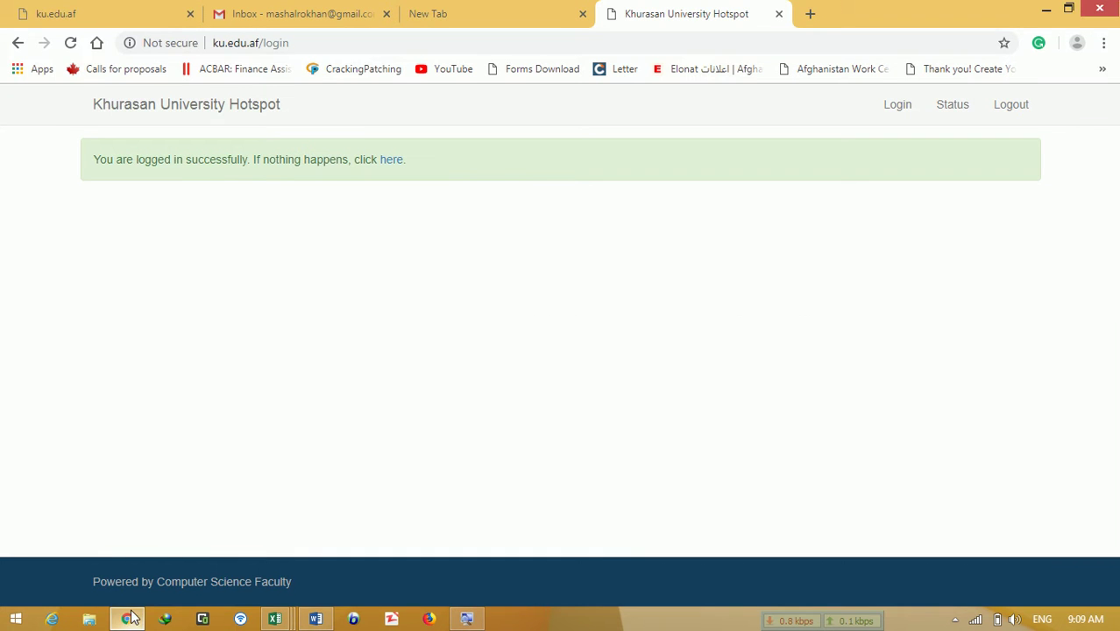
pyautogui.click(586, 21)
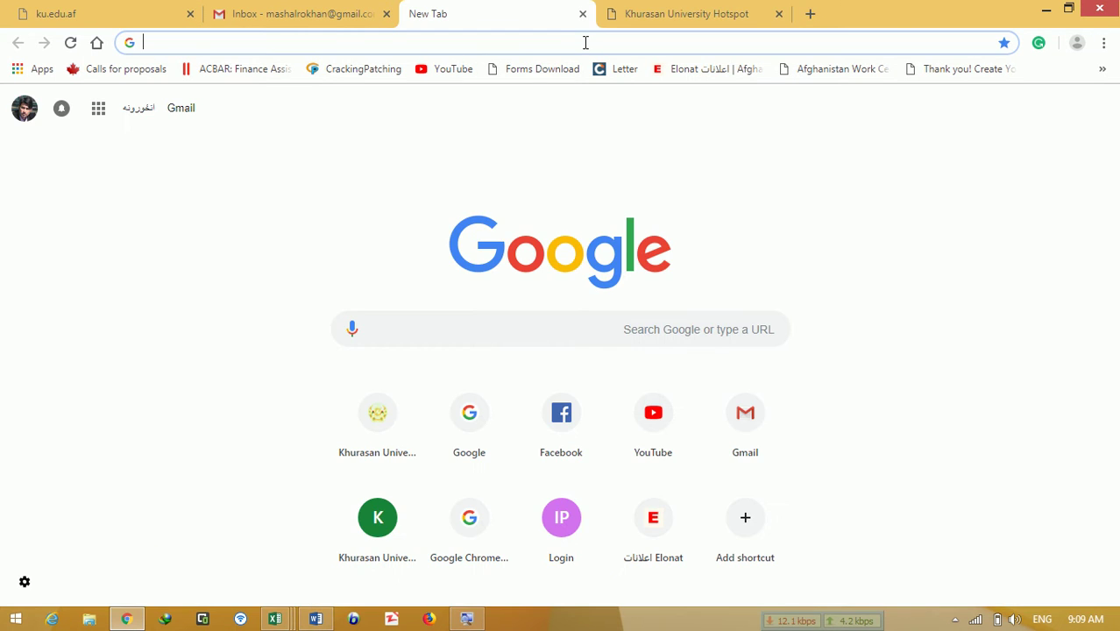
pyautogui.write('GOO')
pyautogui.press('Return')
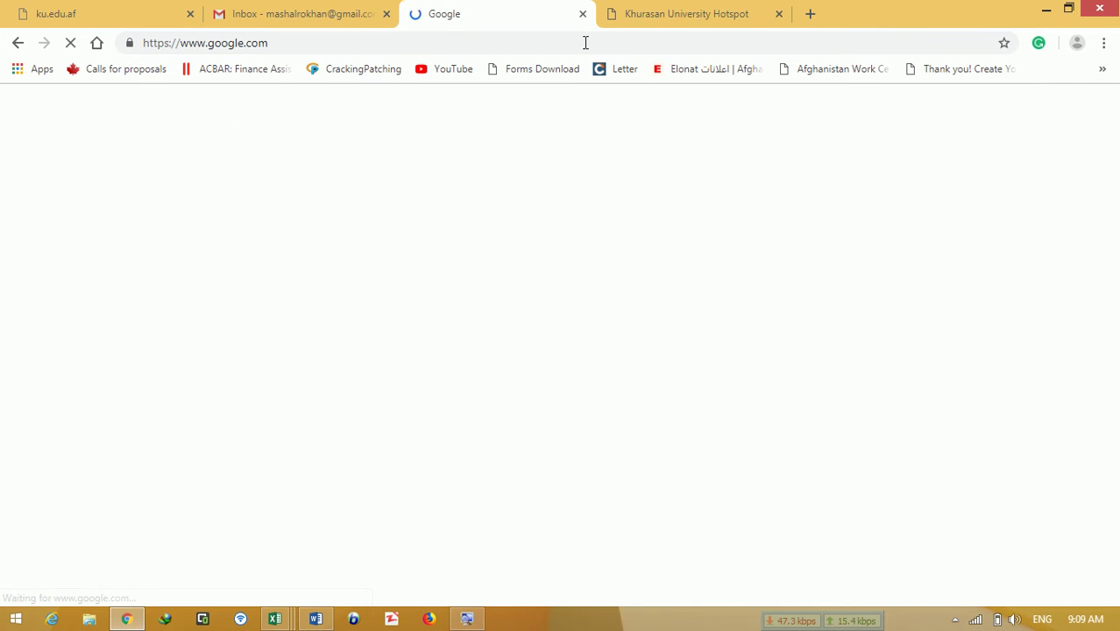
# Step: Search Google for POWERVIEW IN EXCEL
pyautogui.write('PO')
pyautogui.write('VIEW')
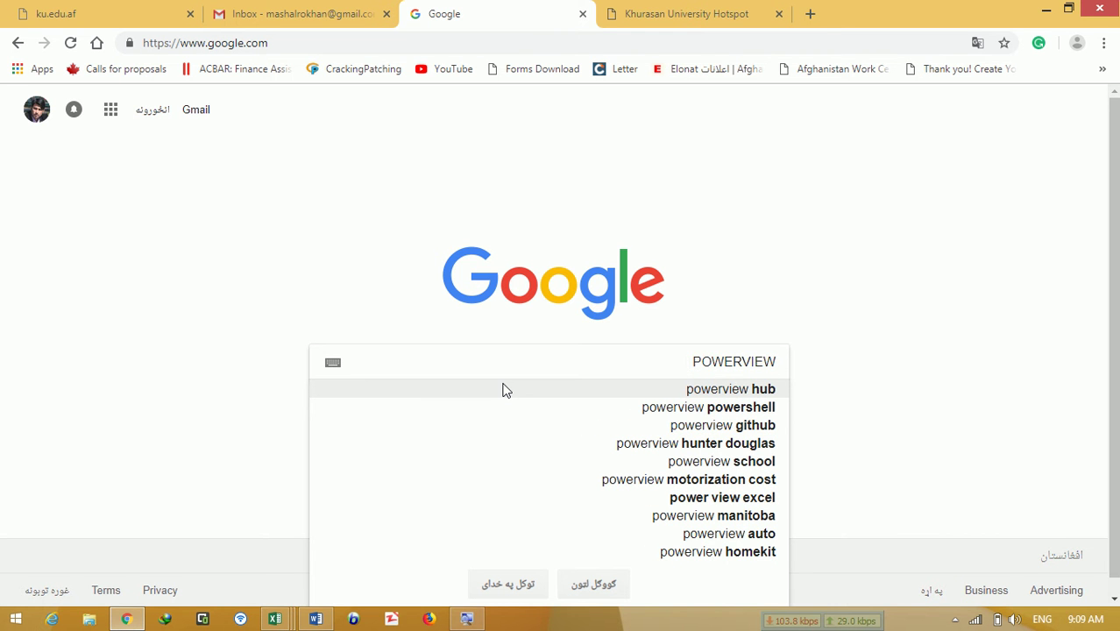
pyautogui.write(' NE')
pyautogui.press('BackSpace')
pyautogui.press('BackSpace')
pyautogui.press('BackSpace')
pyautogui.write('IN EXCEL')
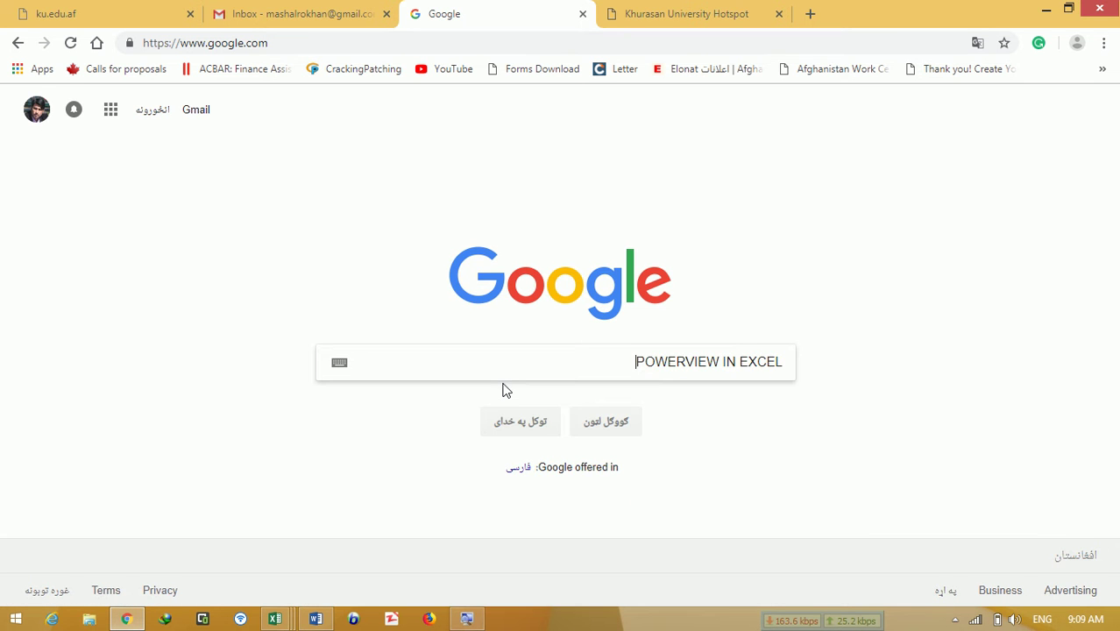
pyautogui.press('Return')
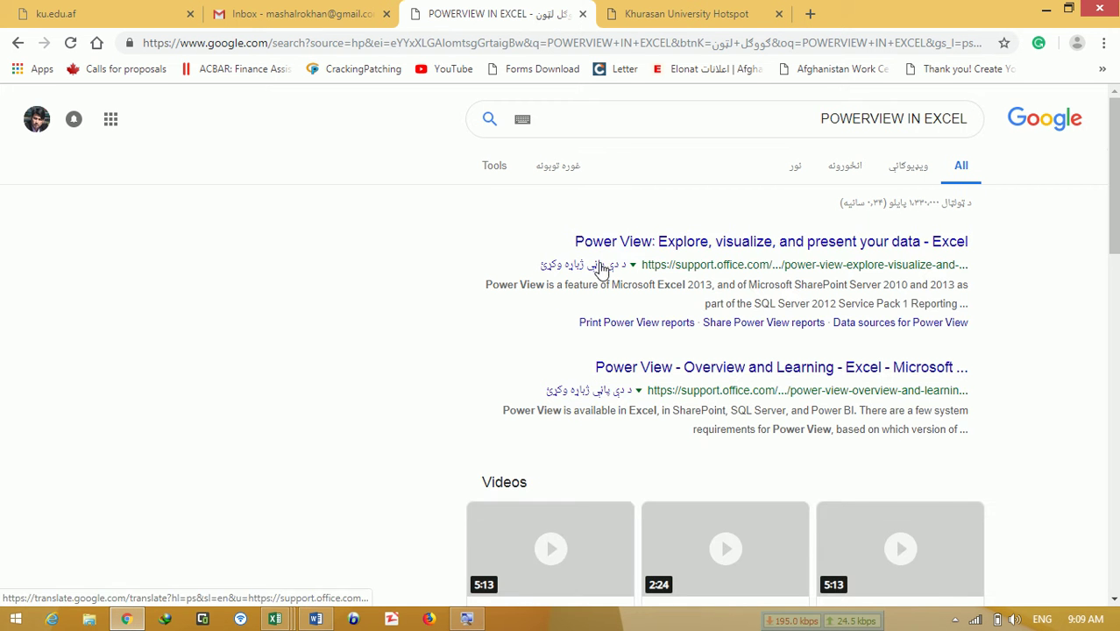
# Step: Show the image results for the search and preview the Power View – Excel 2013 picture from BI passion
pyautogui.click(843, 169)
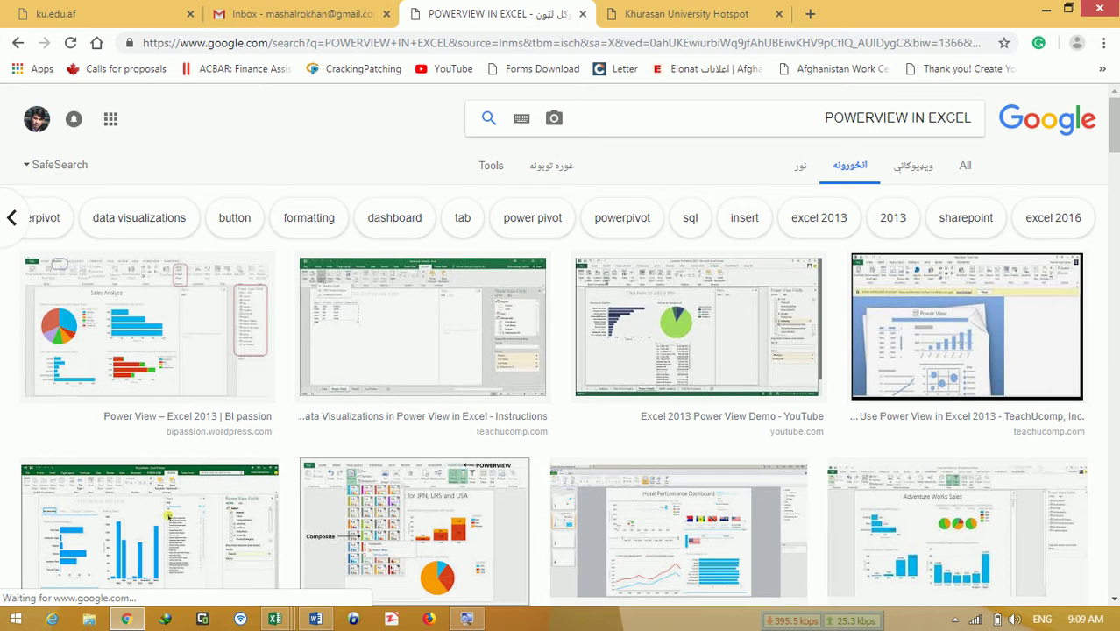
pyautogui.scroll(-10, 1115, 175)
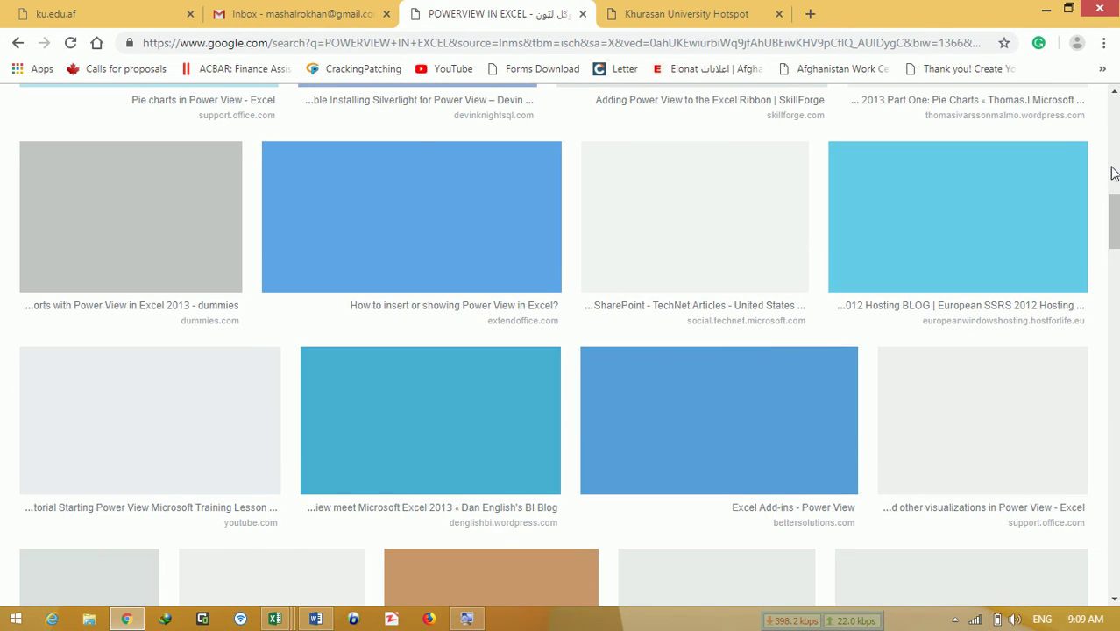
pyautogui.scroll(2, 1115, 131)
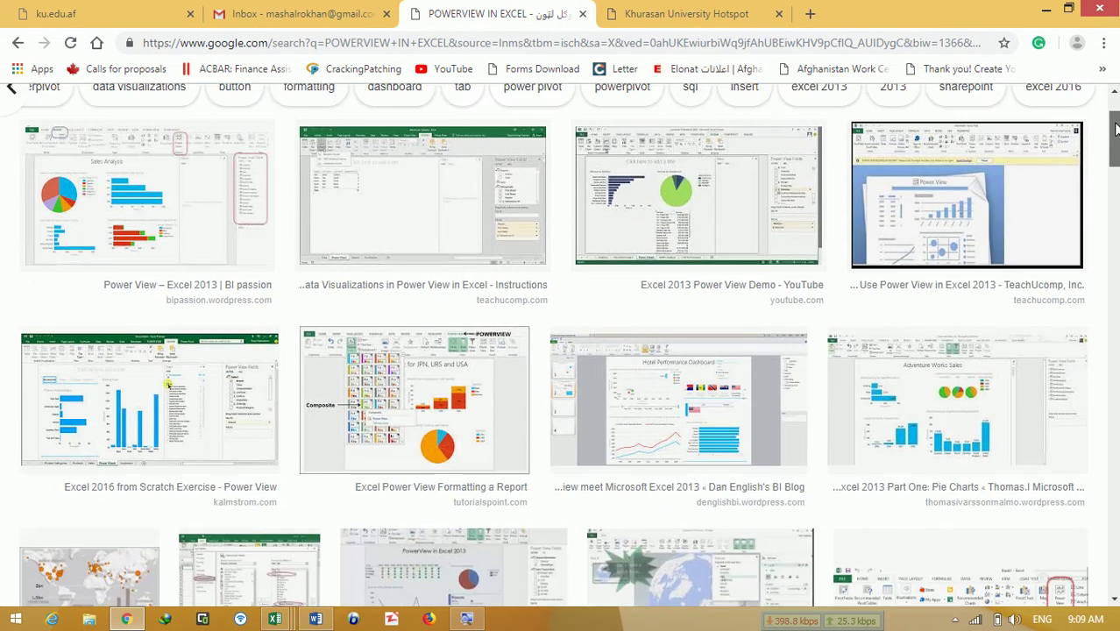
pyautogui.click(127, 281)
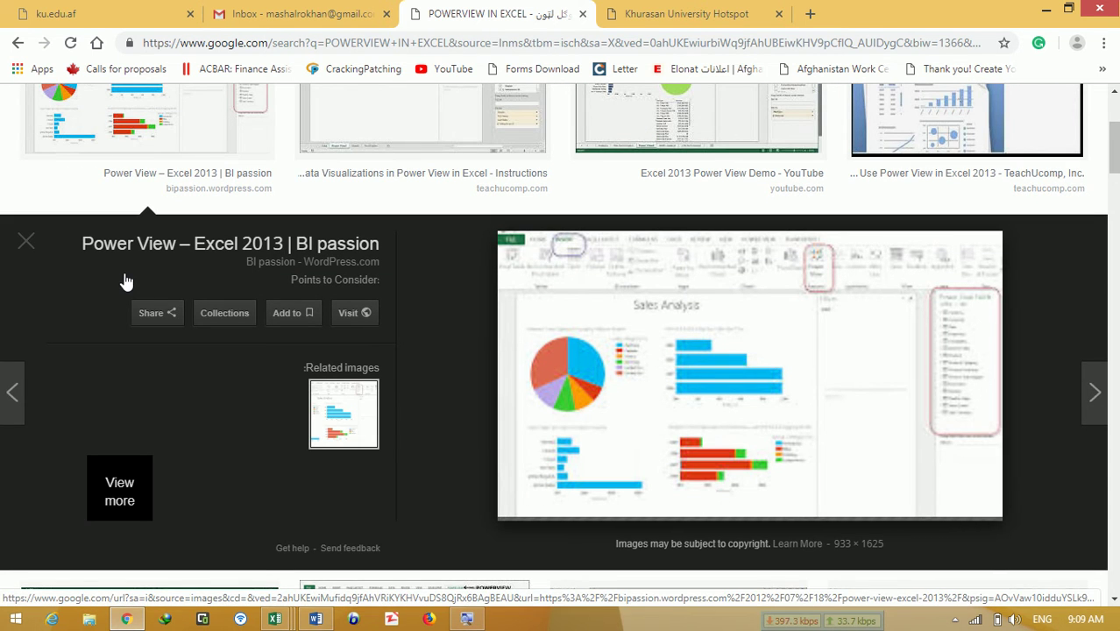
pyautogui.scroll(3, 1096, 171)
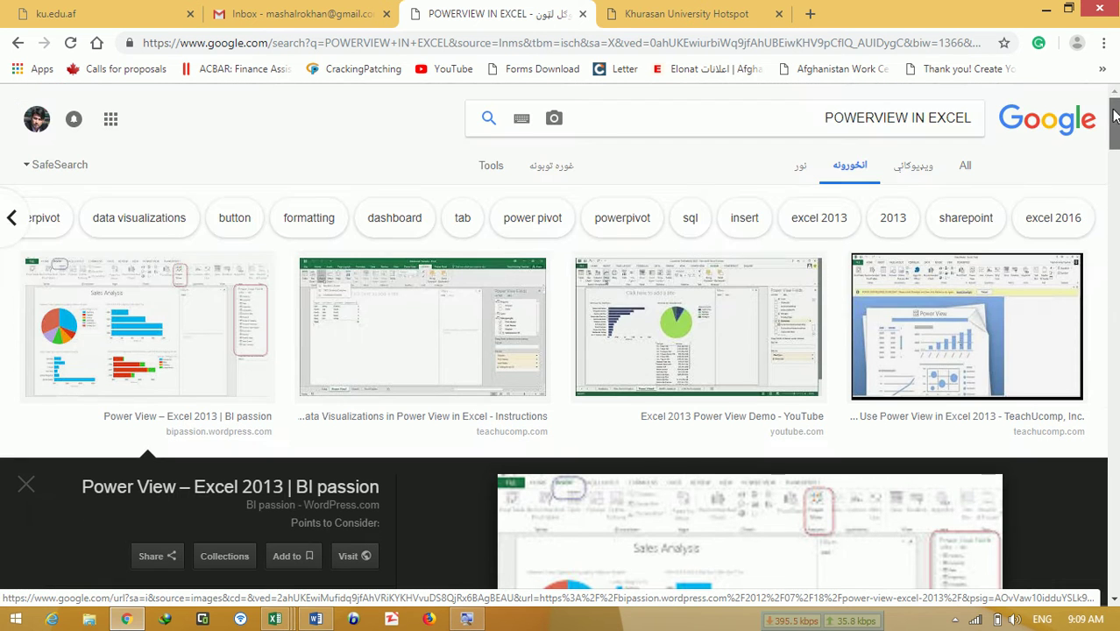
# Step: Replace the image search term with OCHA MAP and run the search
pyautogui.click(812, 121)
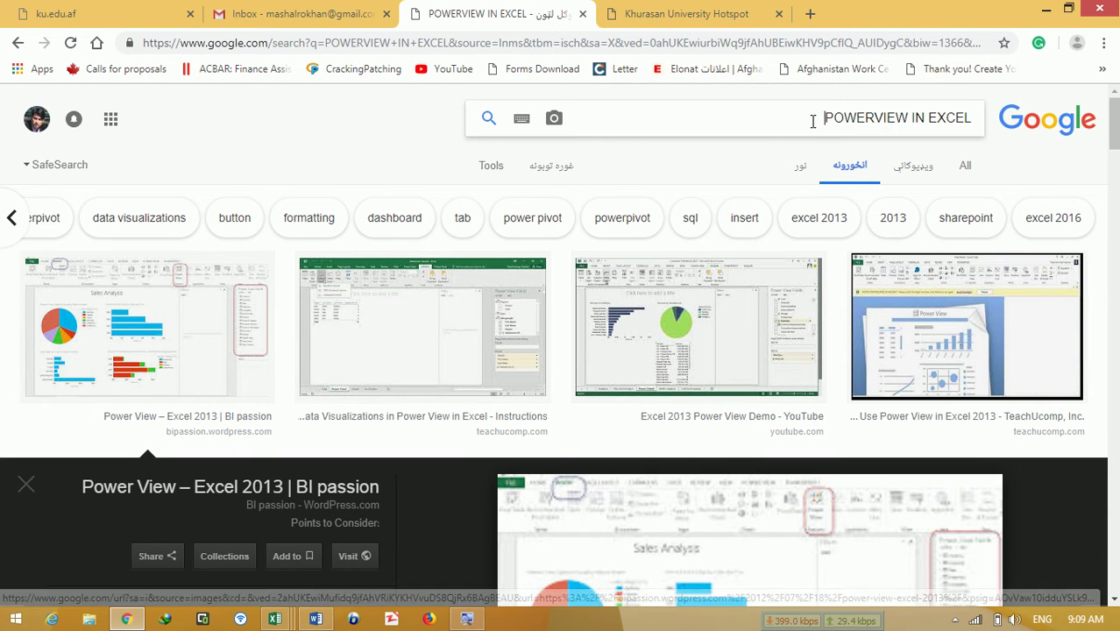
pyautogui.hotkey('ctrl', 'a')
pyautogui.press('BackSpace')
pyautogui.write('OCHA')
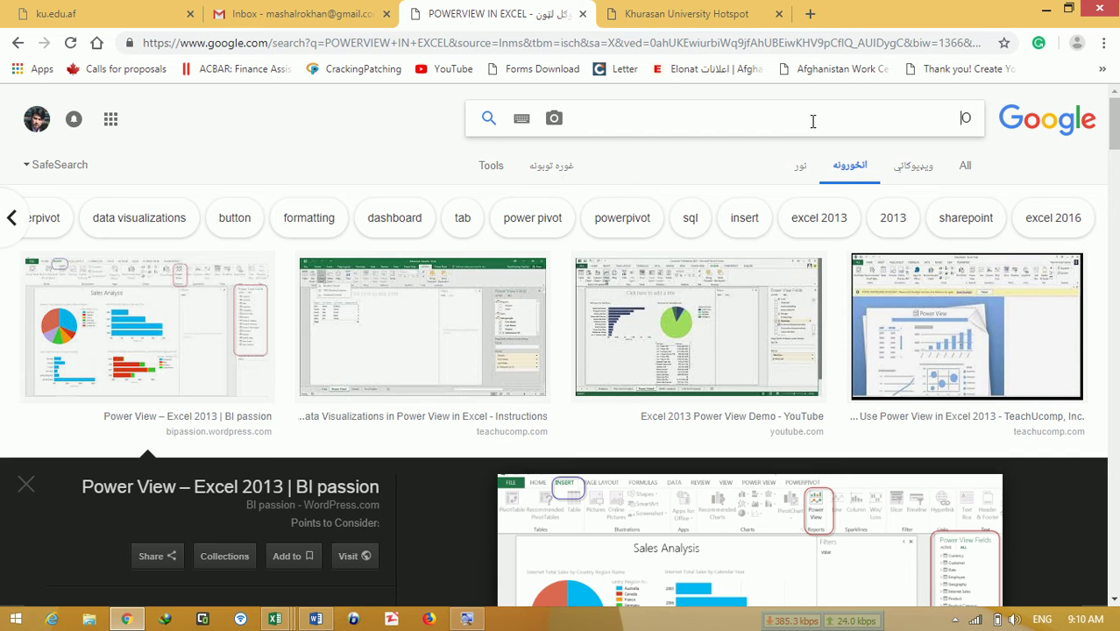
pyautogui.write(' MAP')
pyautogui.press('Return')
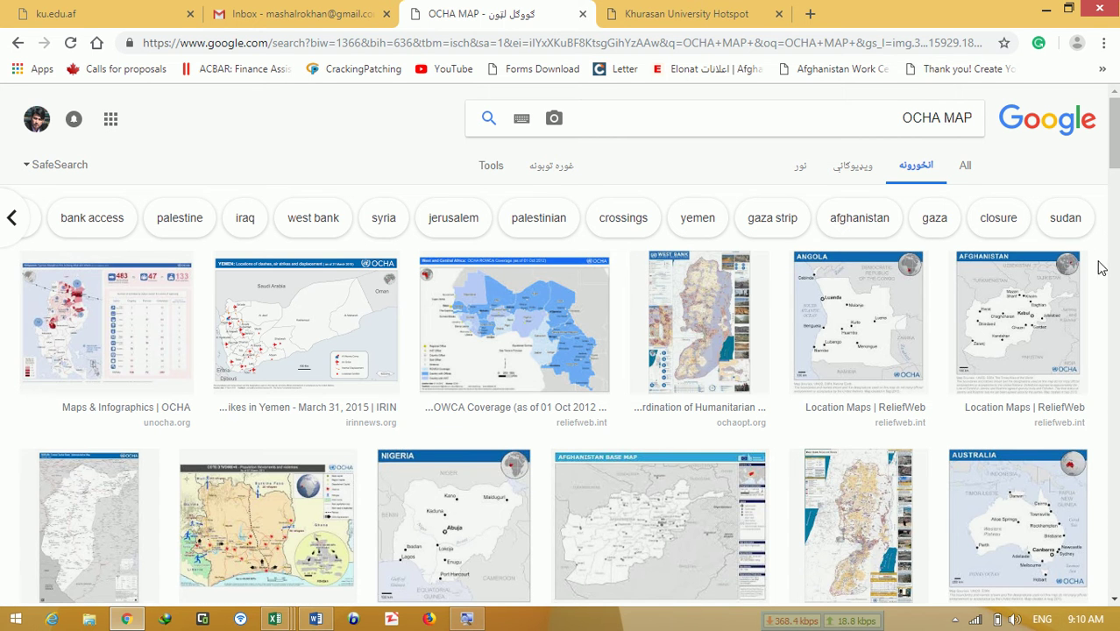
# Step: Browse the OCHA map images and preview the Nepal Who does What Where When (4W) map
pyautogui.moveTo(1114, 165); pyautogui.dragTo(1115, 285)
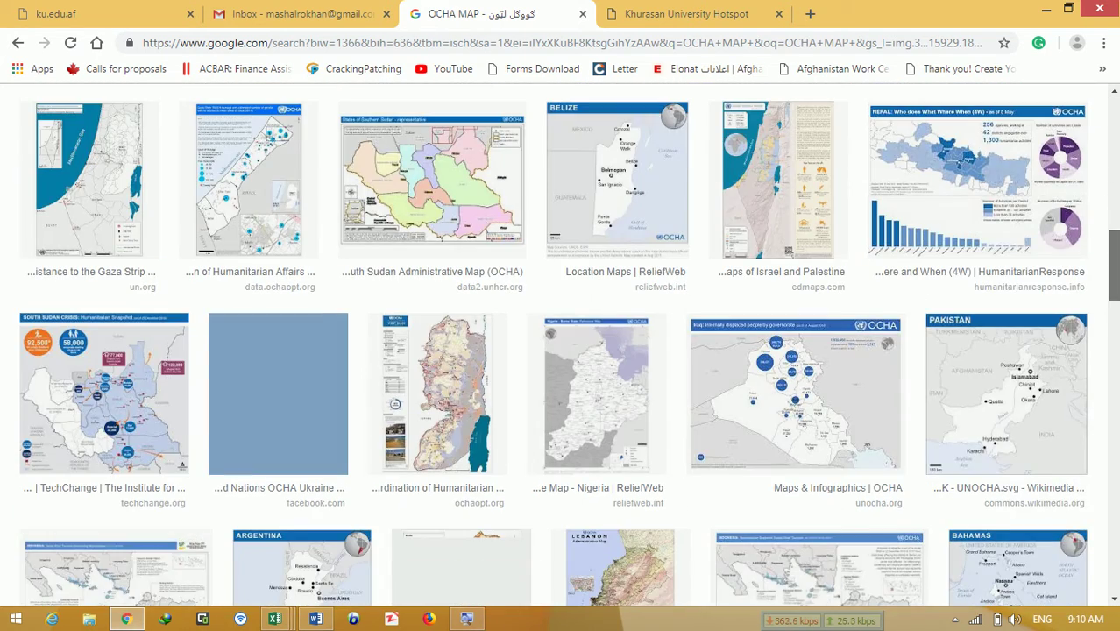
pyautogui.click(958, 192)
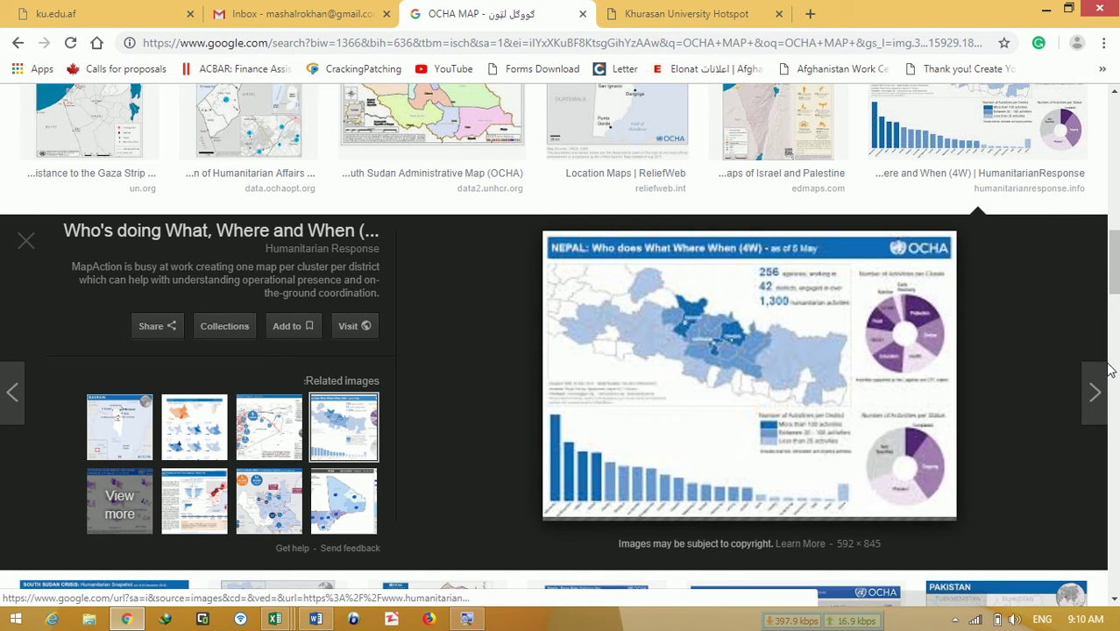
pyautogui.moveTo(1114, 292); pyautogui.dragTo(1113, 189)
# Step: Return to the POWERVIEW IN EXCEL images and preview the Formatting a Report and Excel 2016 from Scratch Exercise pictures
pyautogui.click(18, 42)
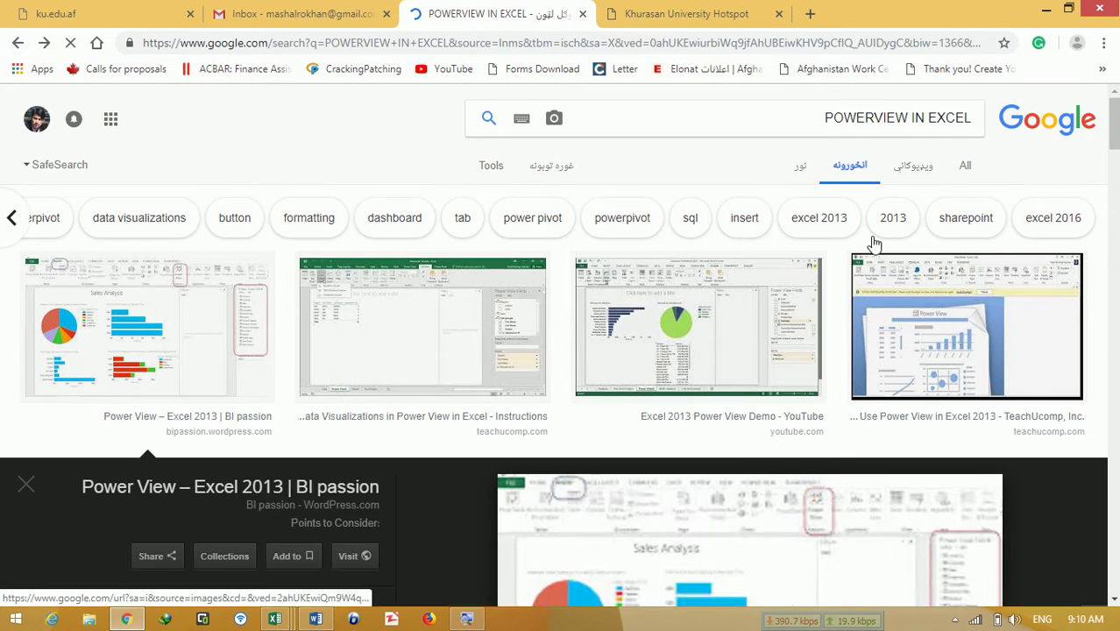
pyautogui.click(133, 338)
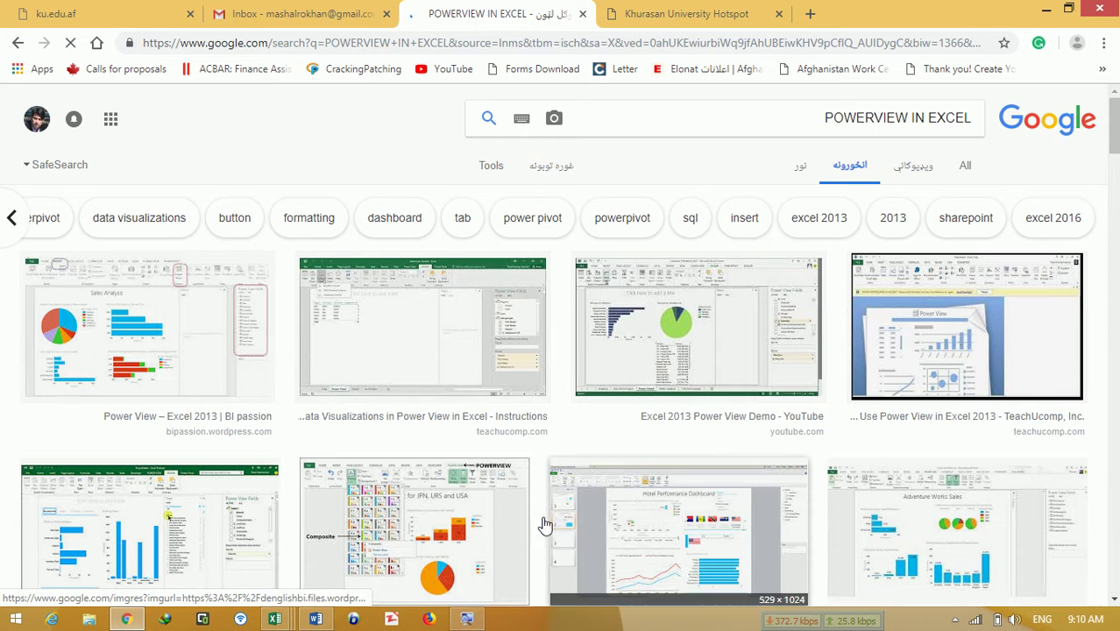
pyautogui.click(471, 513)
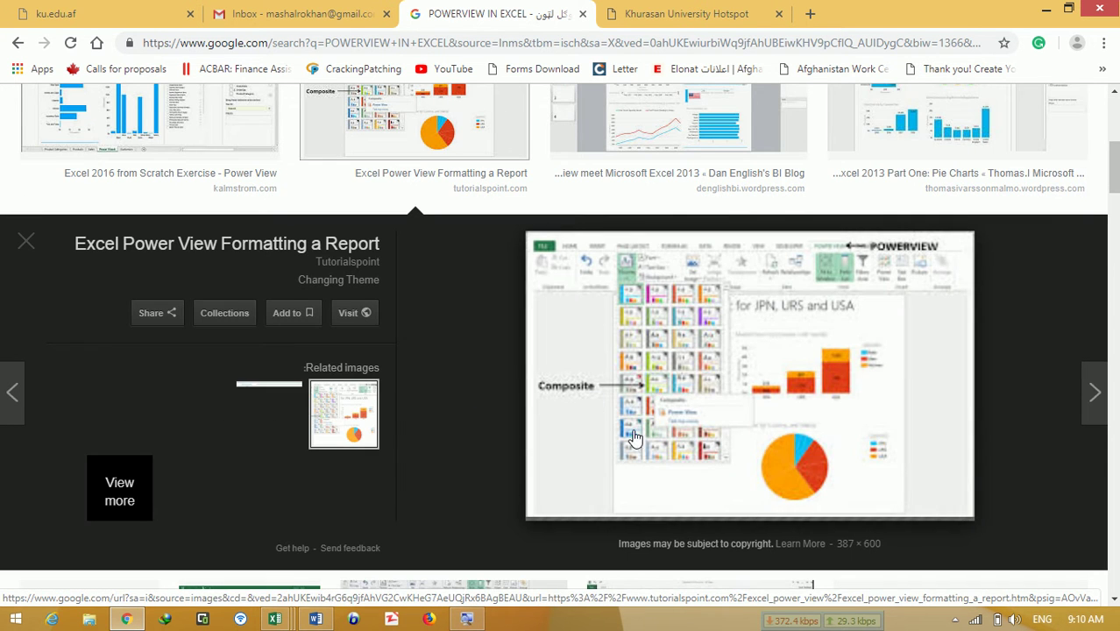
pyautogui.click(169, 158)
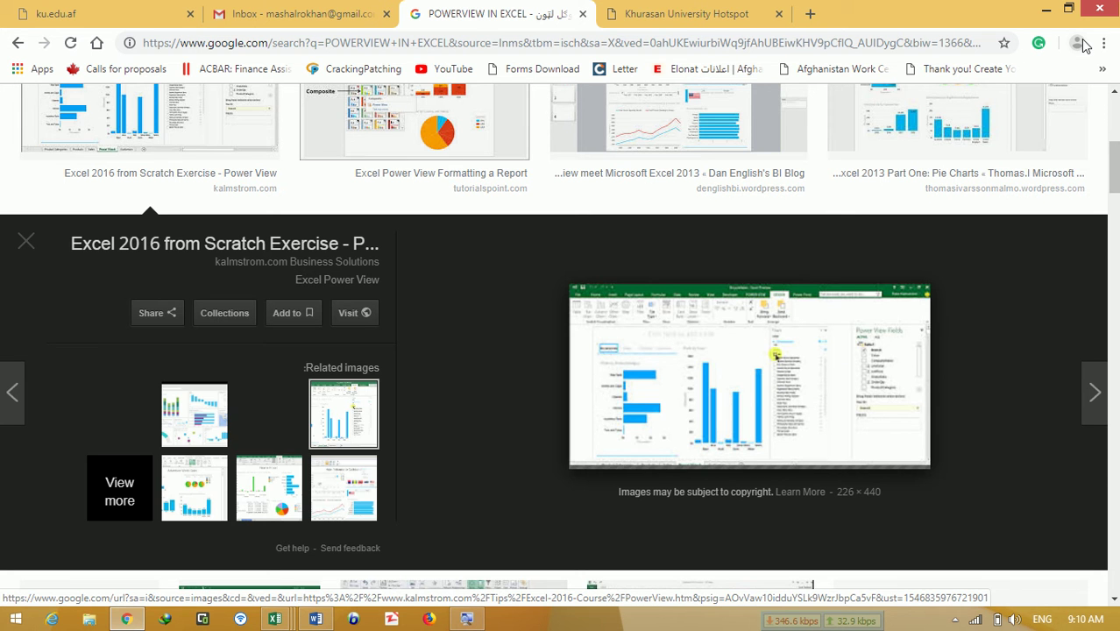
# Step: Switch back to Excel and insert a Power View report sheet into the workbook
pyautogui.click(1050, 12)
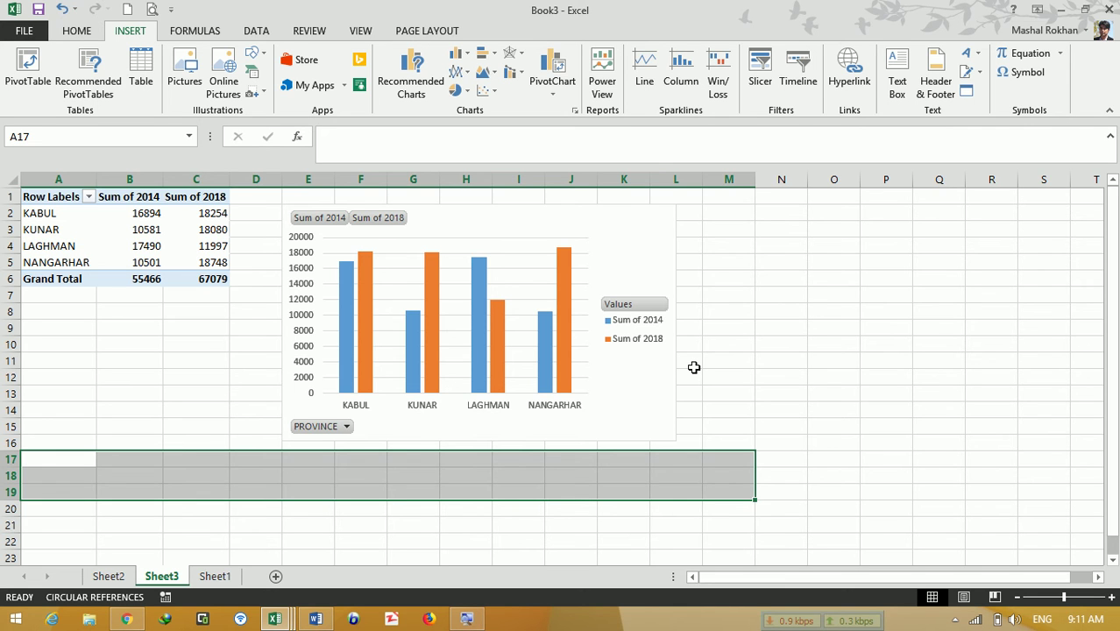
pyautogui.click(604, 92)
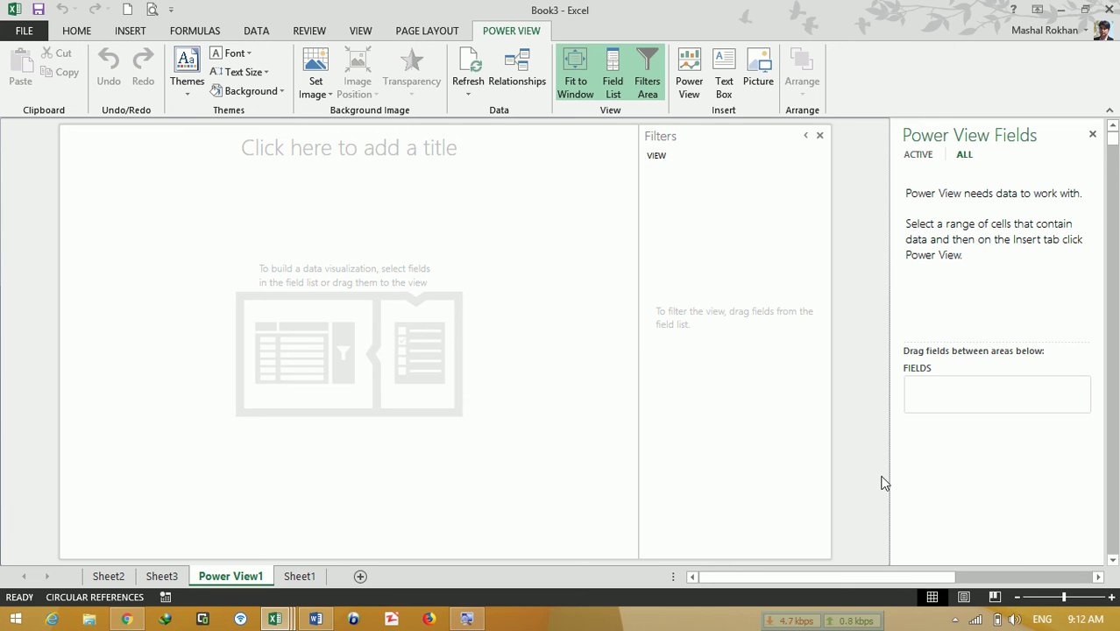
pyautogui.click(955, 620)
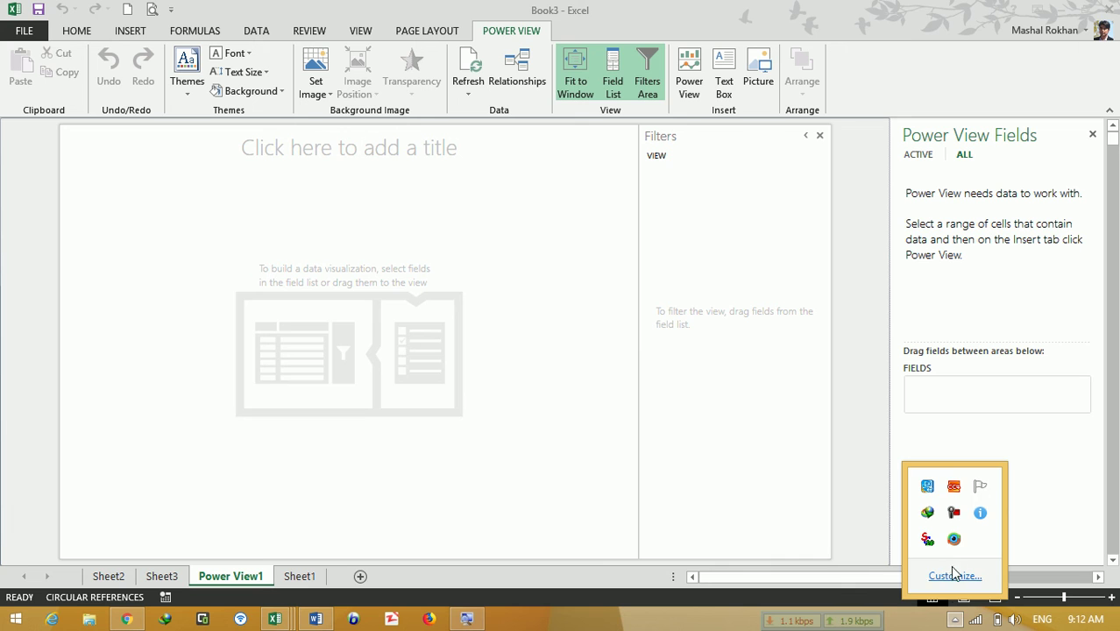
pyautogui.click(953, 513)
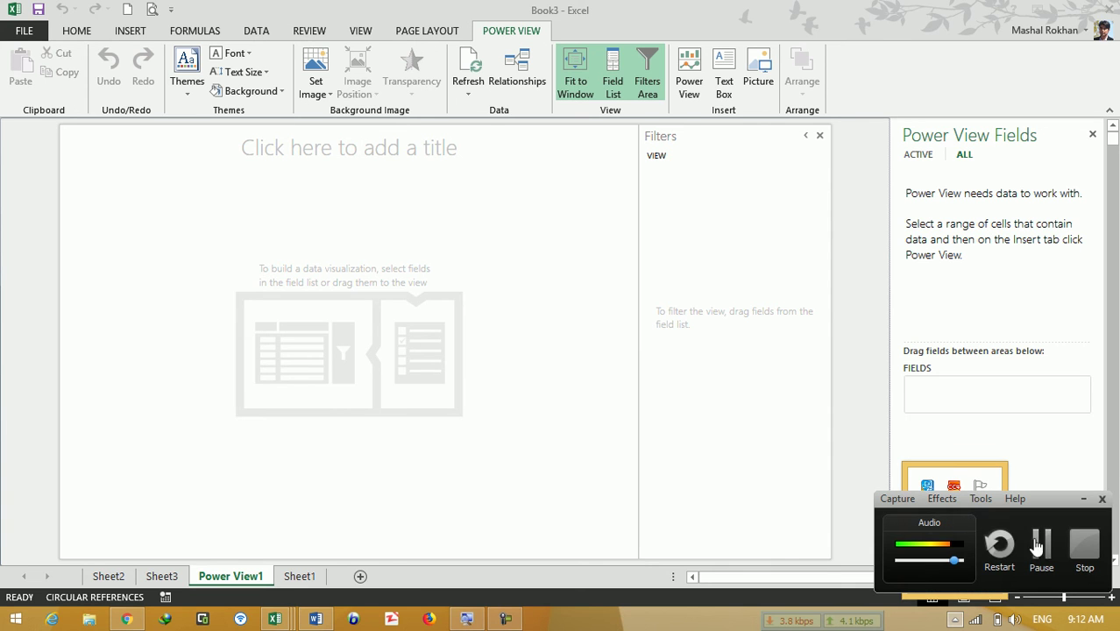